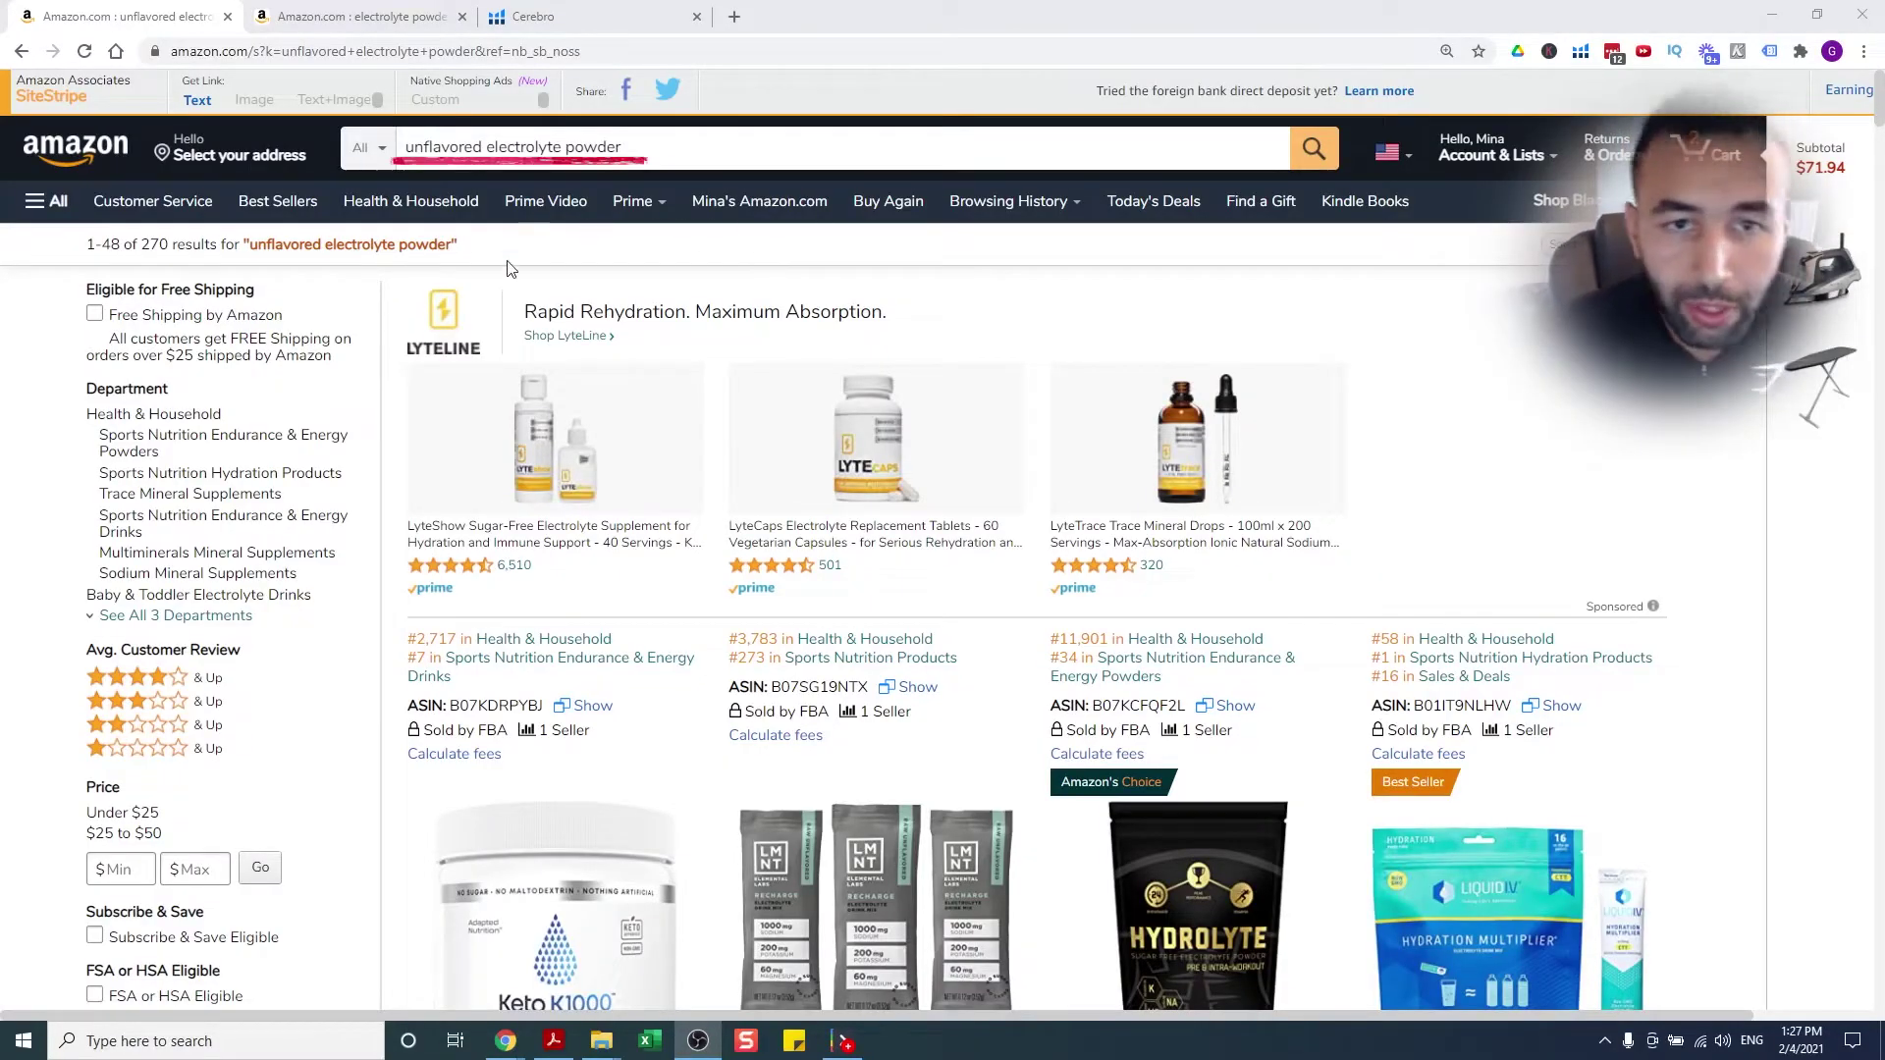
# Browse the unflavored electrolyte powder results on Amazon
pyautogui.scroll(-5, 1244, 165)
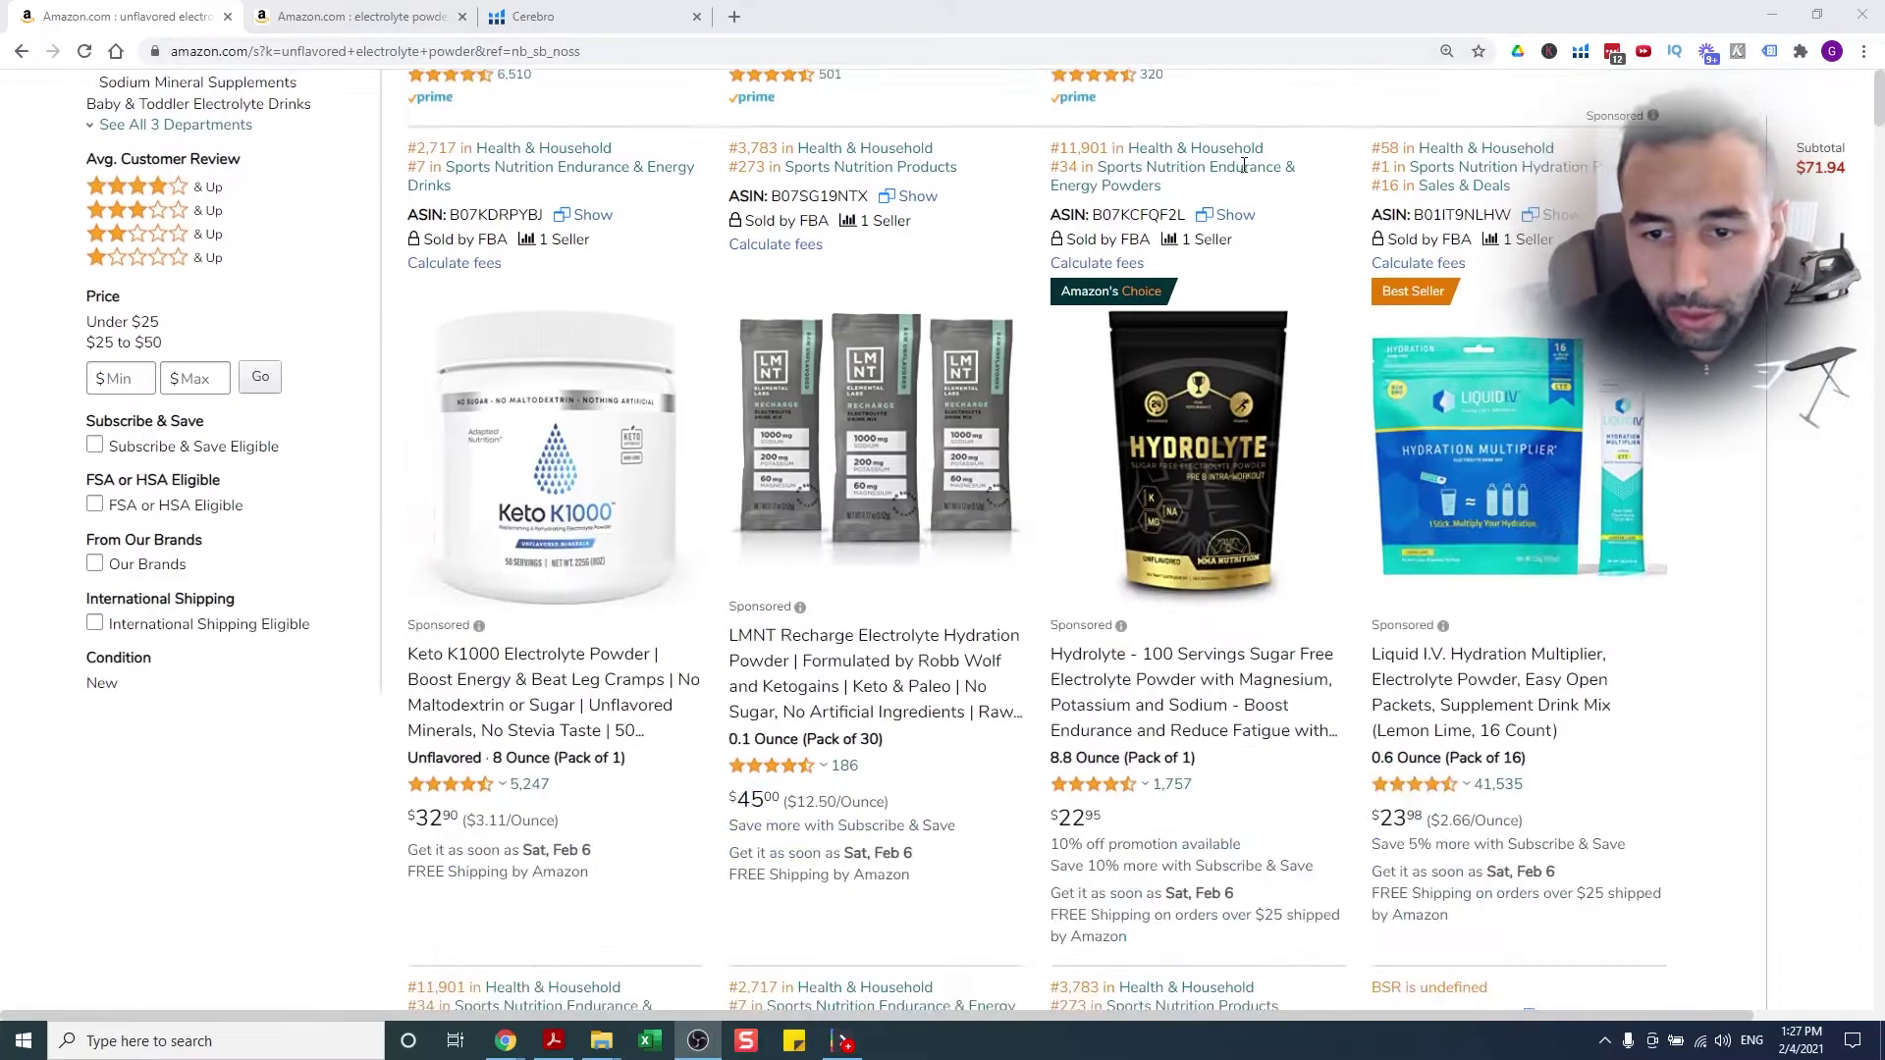
pyautogui.scroll(-8, 1244, 165)
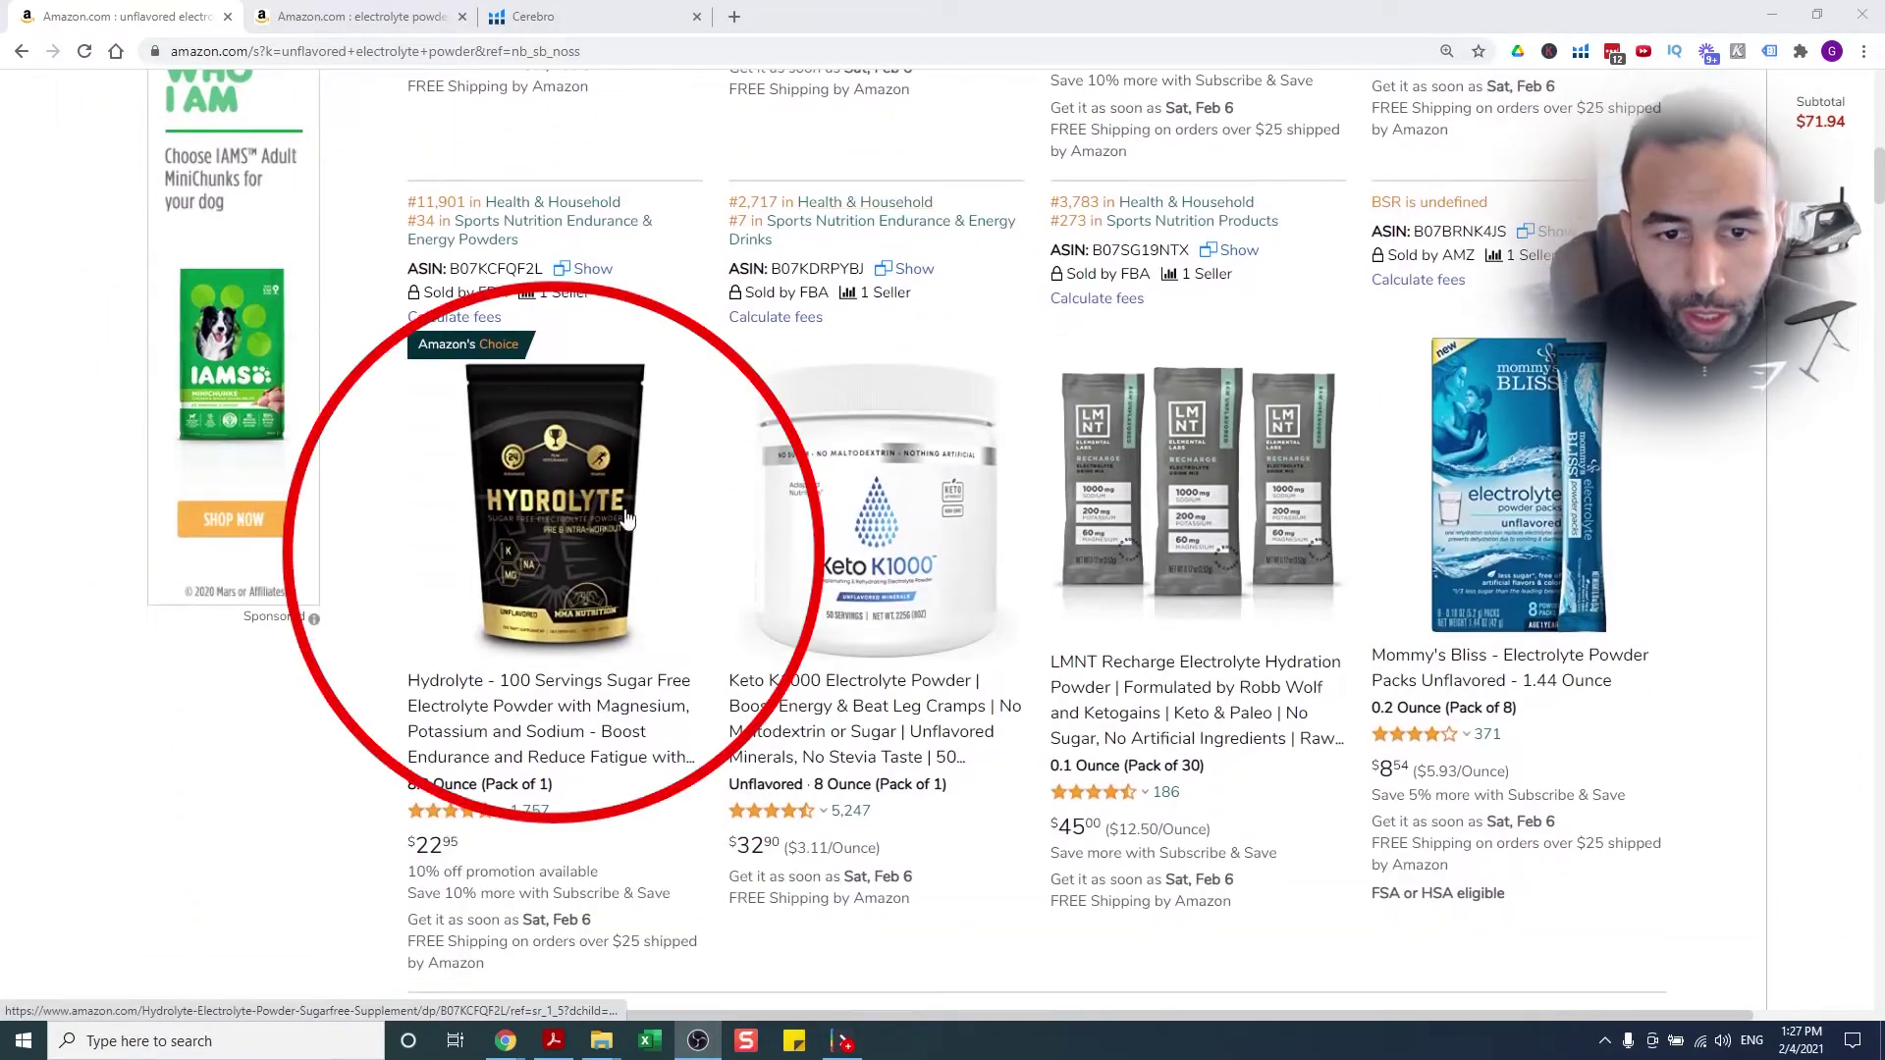
pyautogui.scroll(-1, 625, 518)
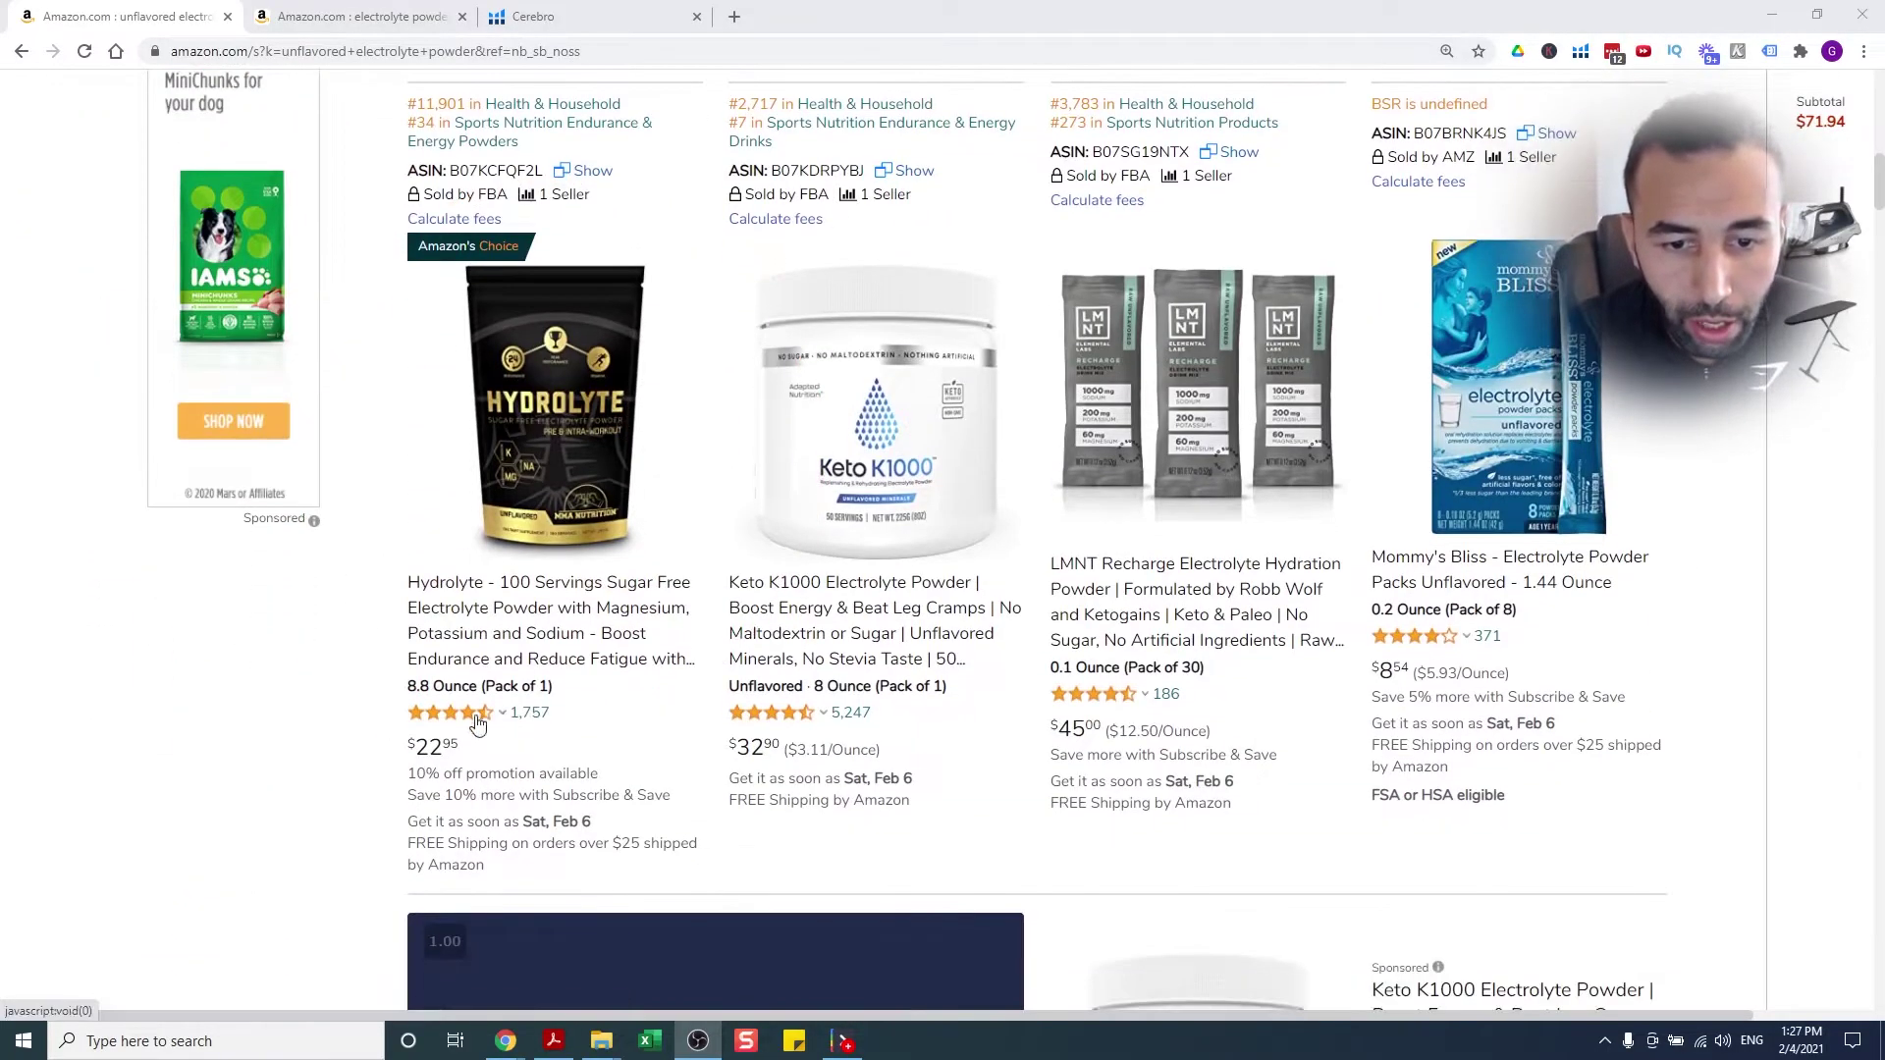
pyautogui.scroll(5, 717, 471)
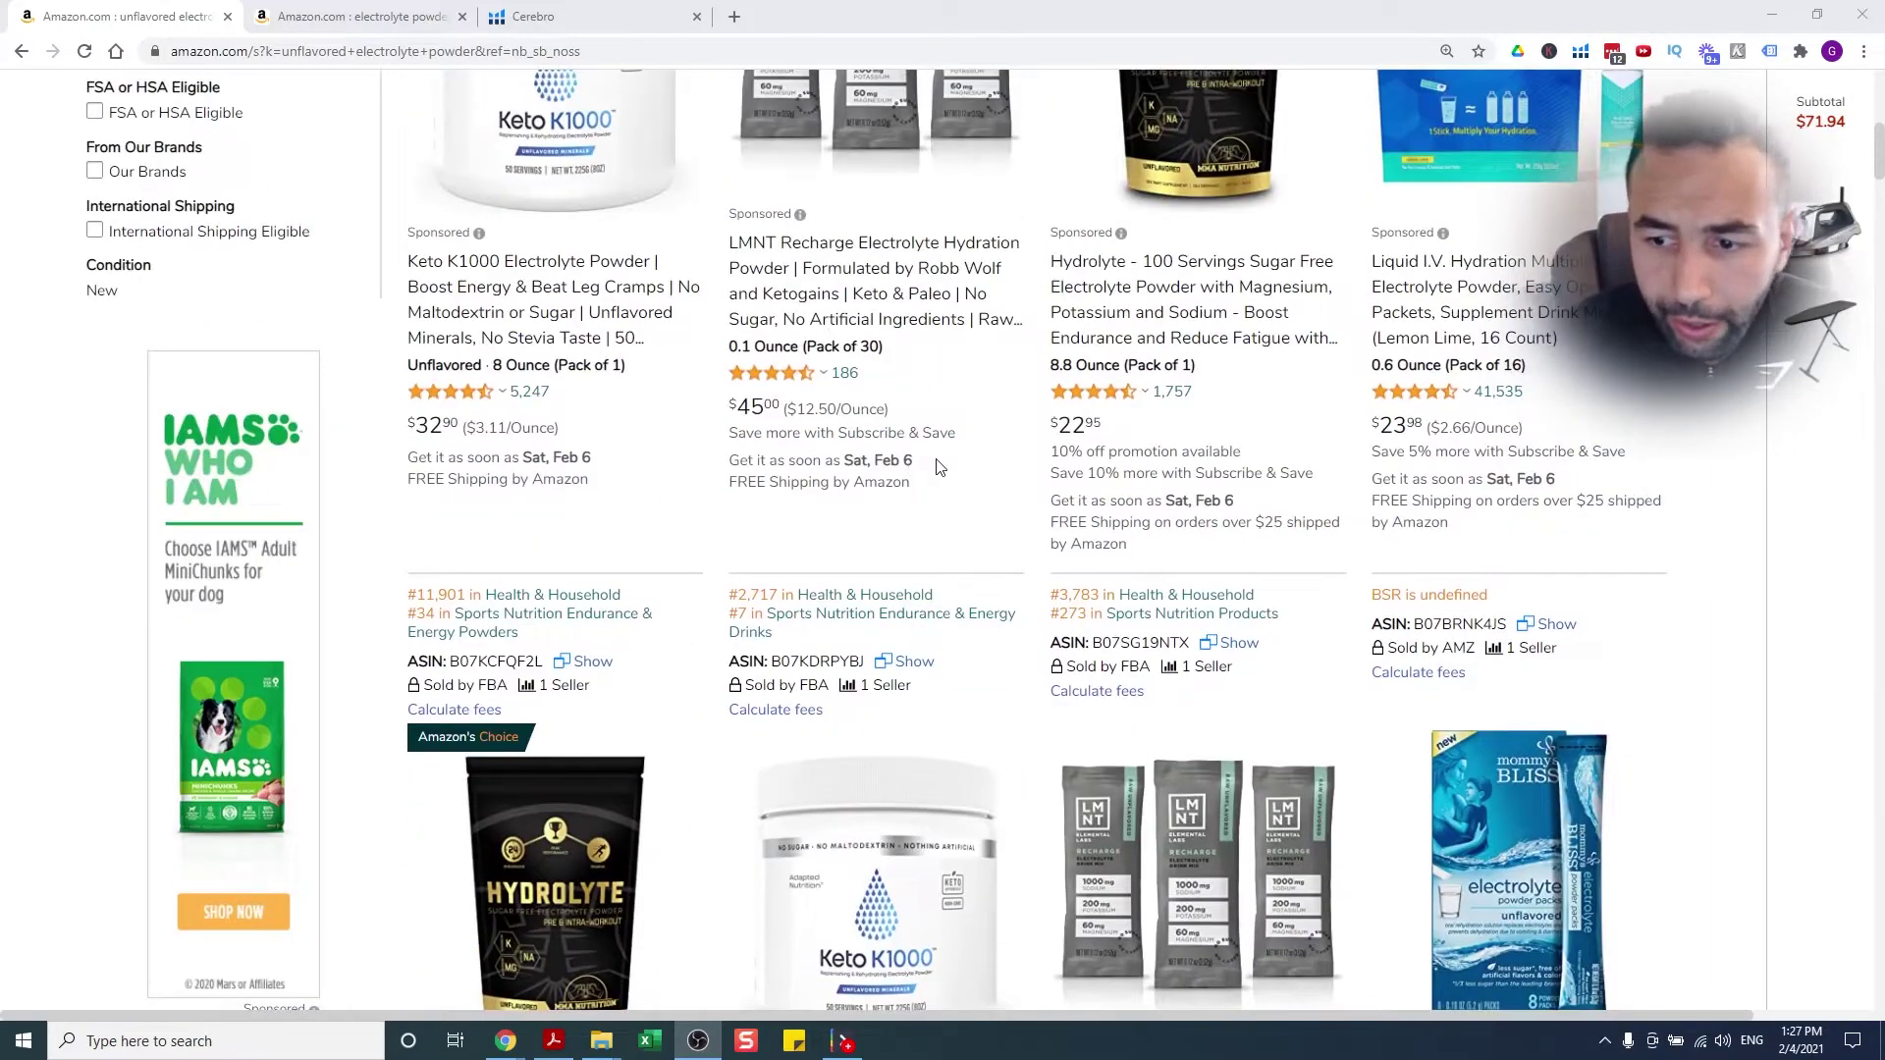
pyautogui.scroll(-5, 938, 469)
pyautogui.scroll(15, 800, 455)
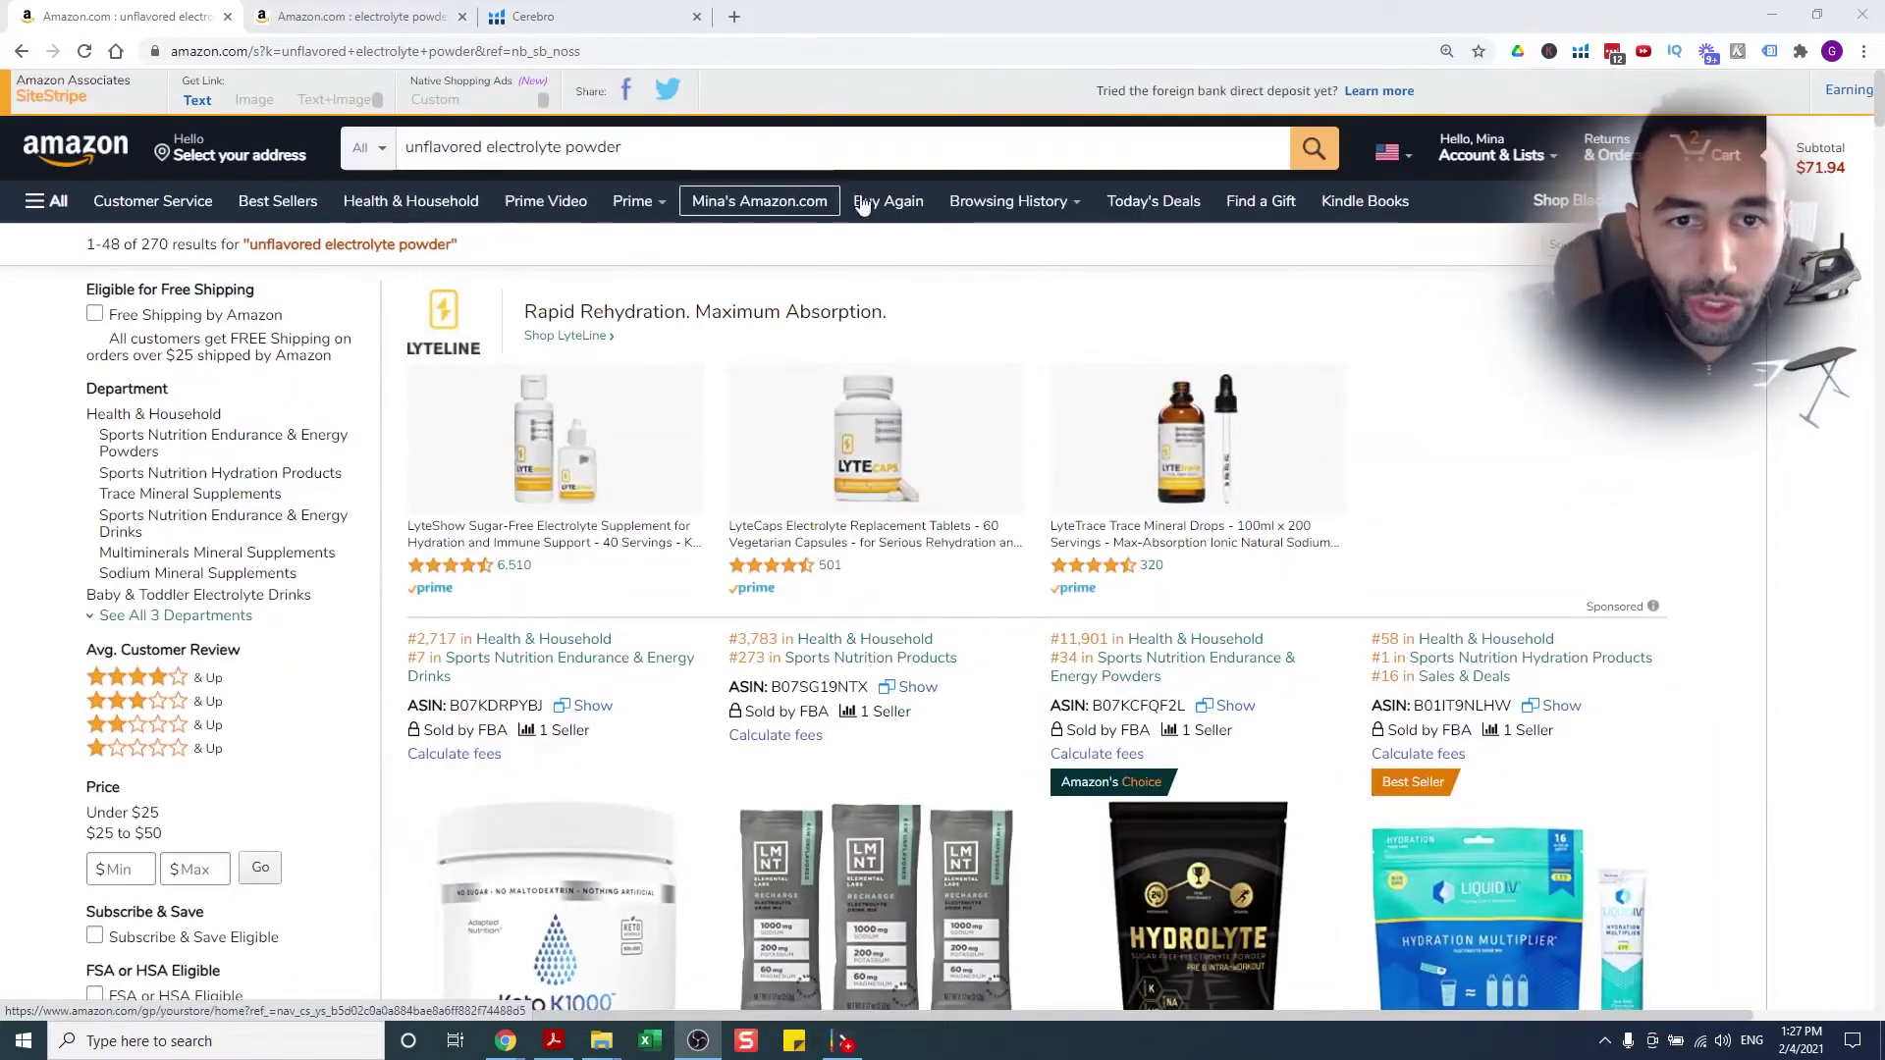
pyautogui.scroll(-5, 969, 488)
pyautogui.scroll(5, 989, 481)
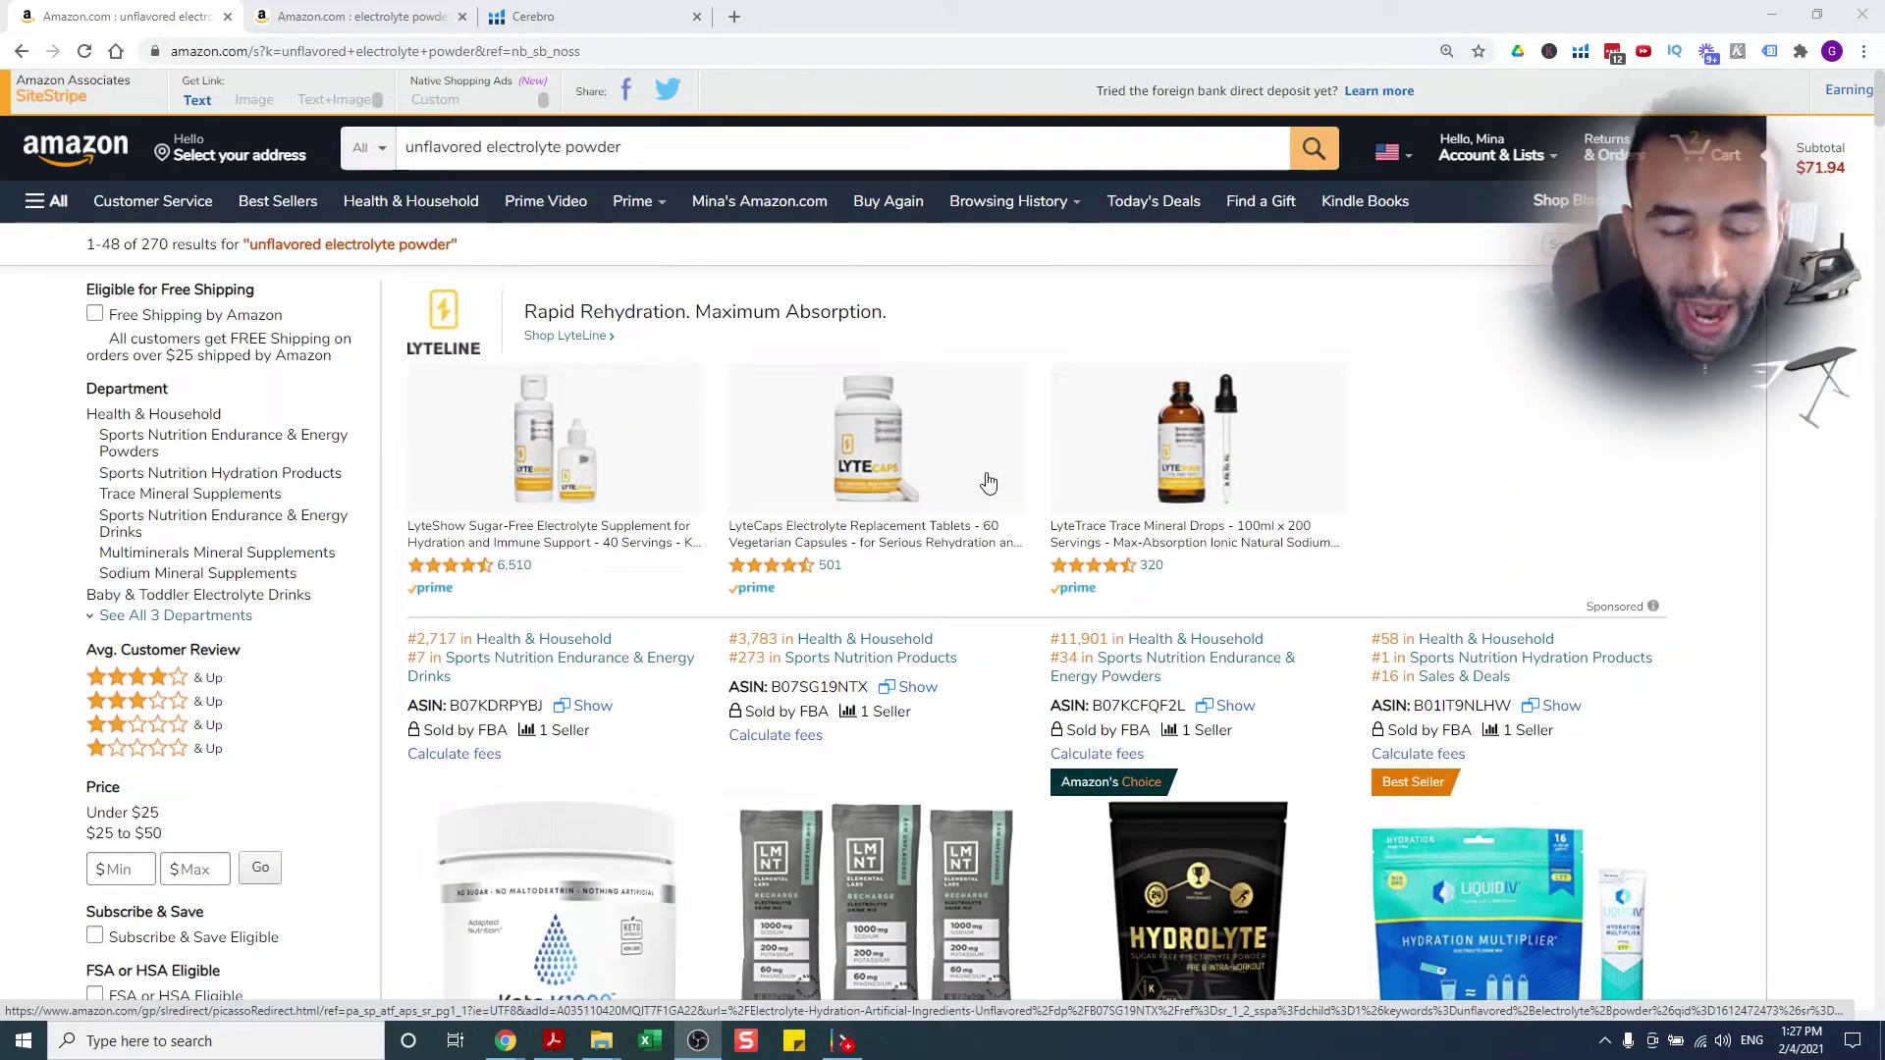
pyautogui.scroll(-5, 989, 481)
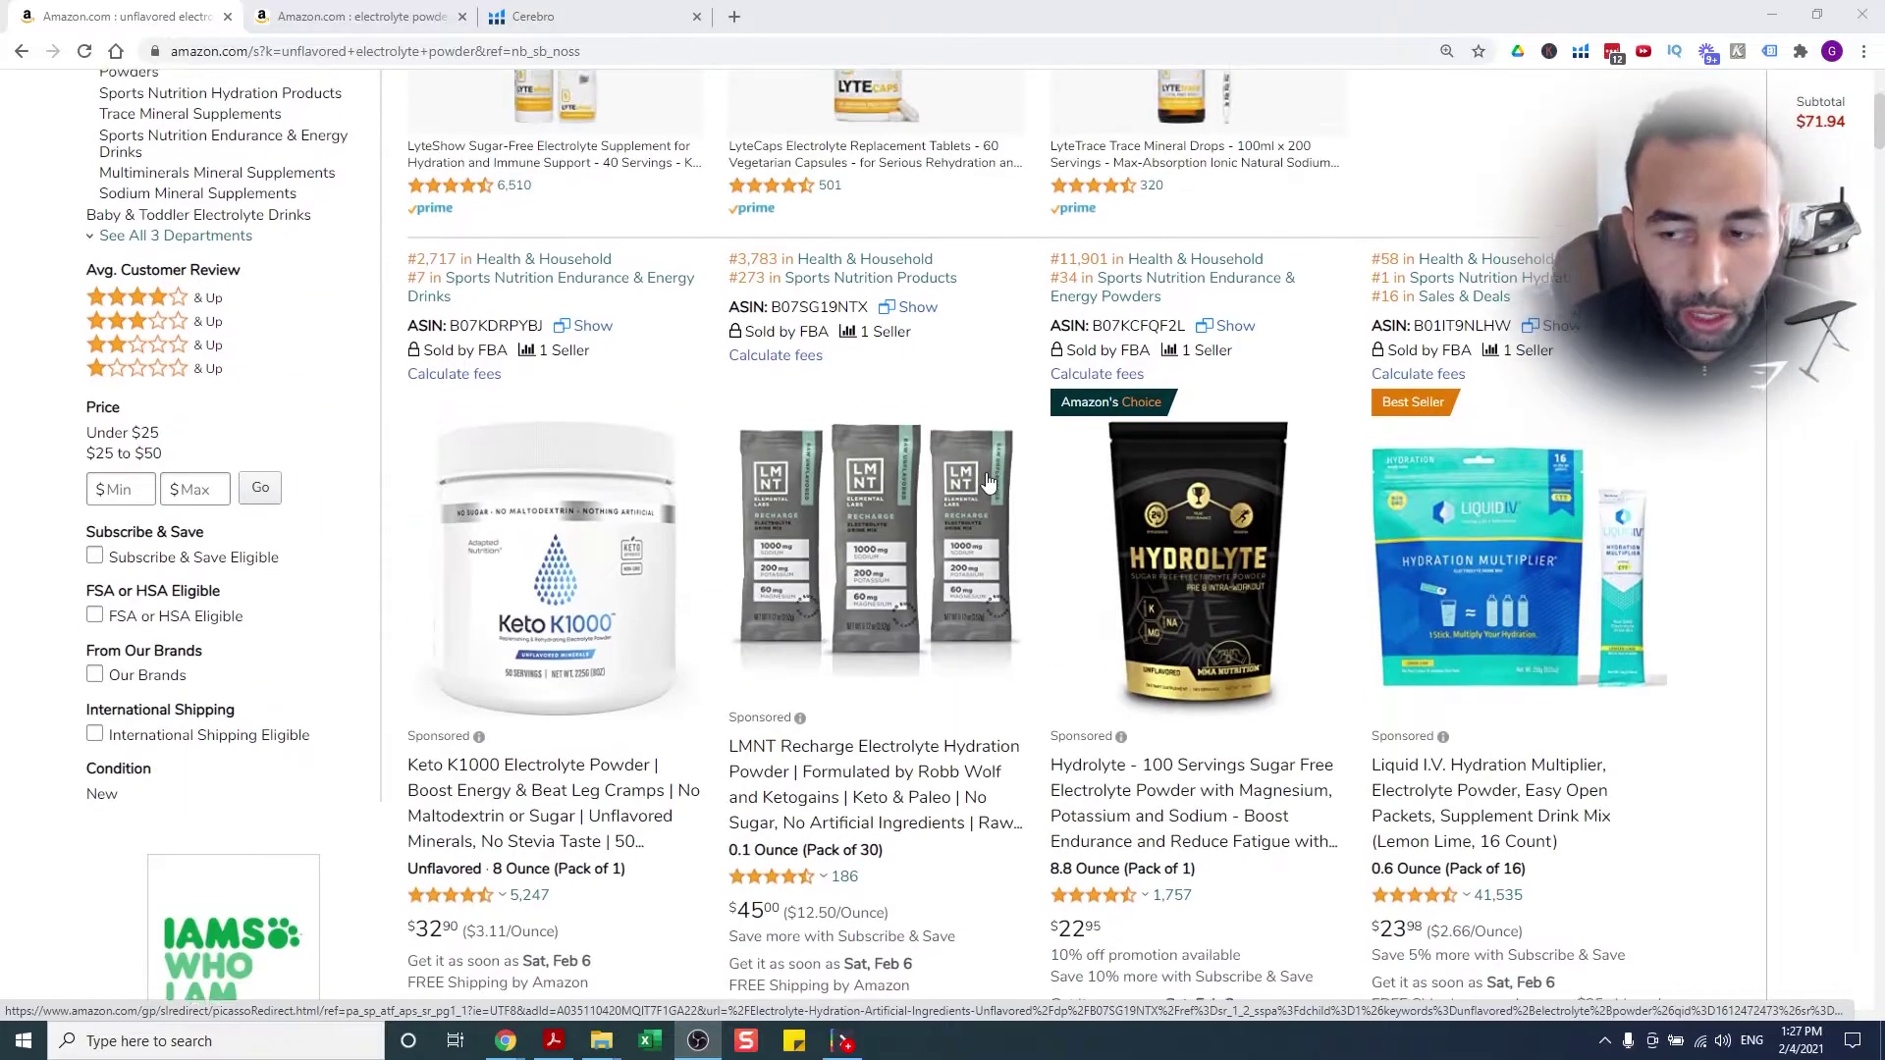
pyautogui.scroll(5, 988, 482)
pyautogui.scroll(-2, 989, 481)
pyautogui.scroll(2, 989, 481)
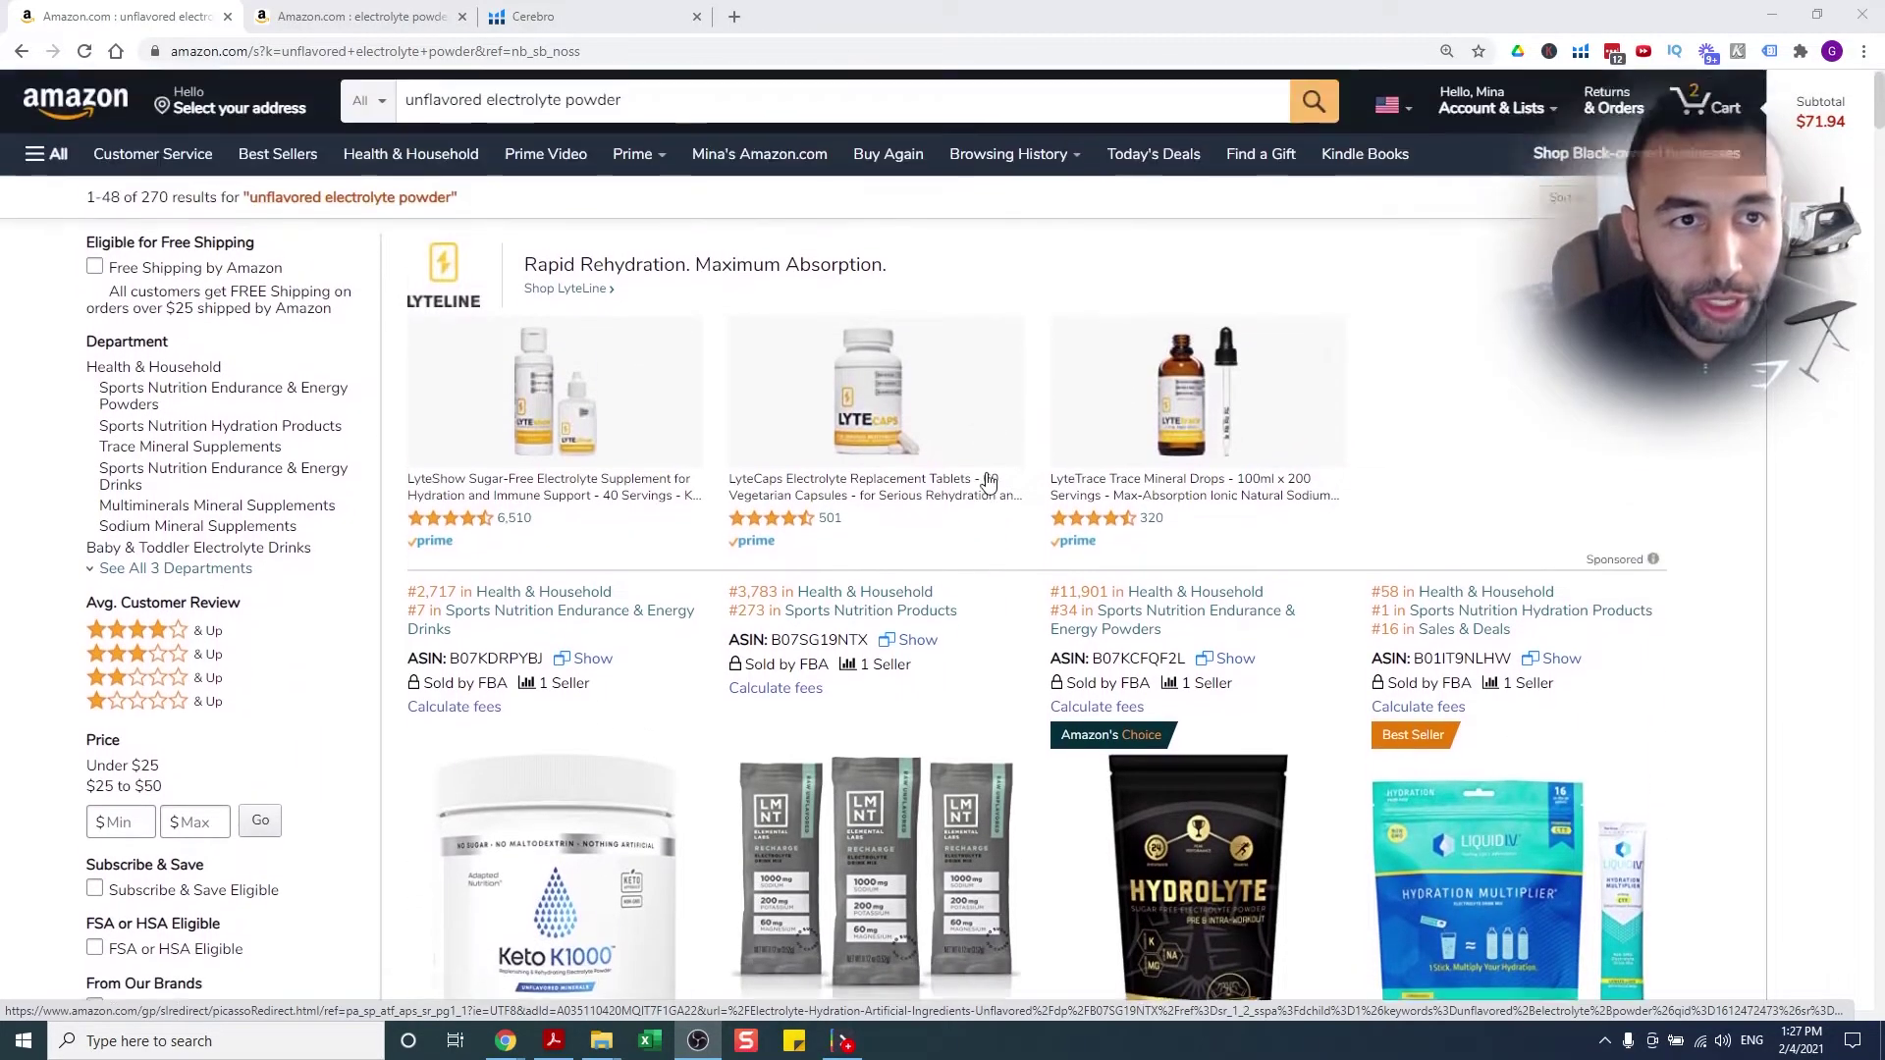
# Switch to the broader 'electrolyte powder' search, over 2,000 results, and scroll back to its top
pyautogui.click(366, 13)
pyautogui.scroll(20, 1223, 531)
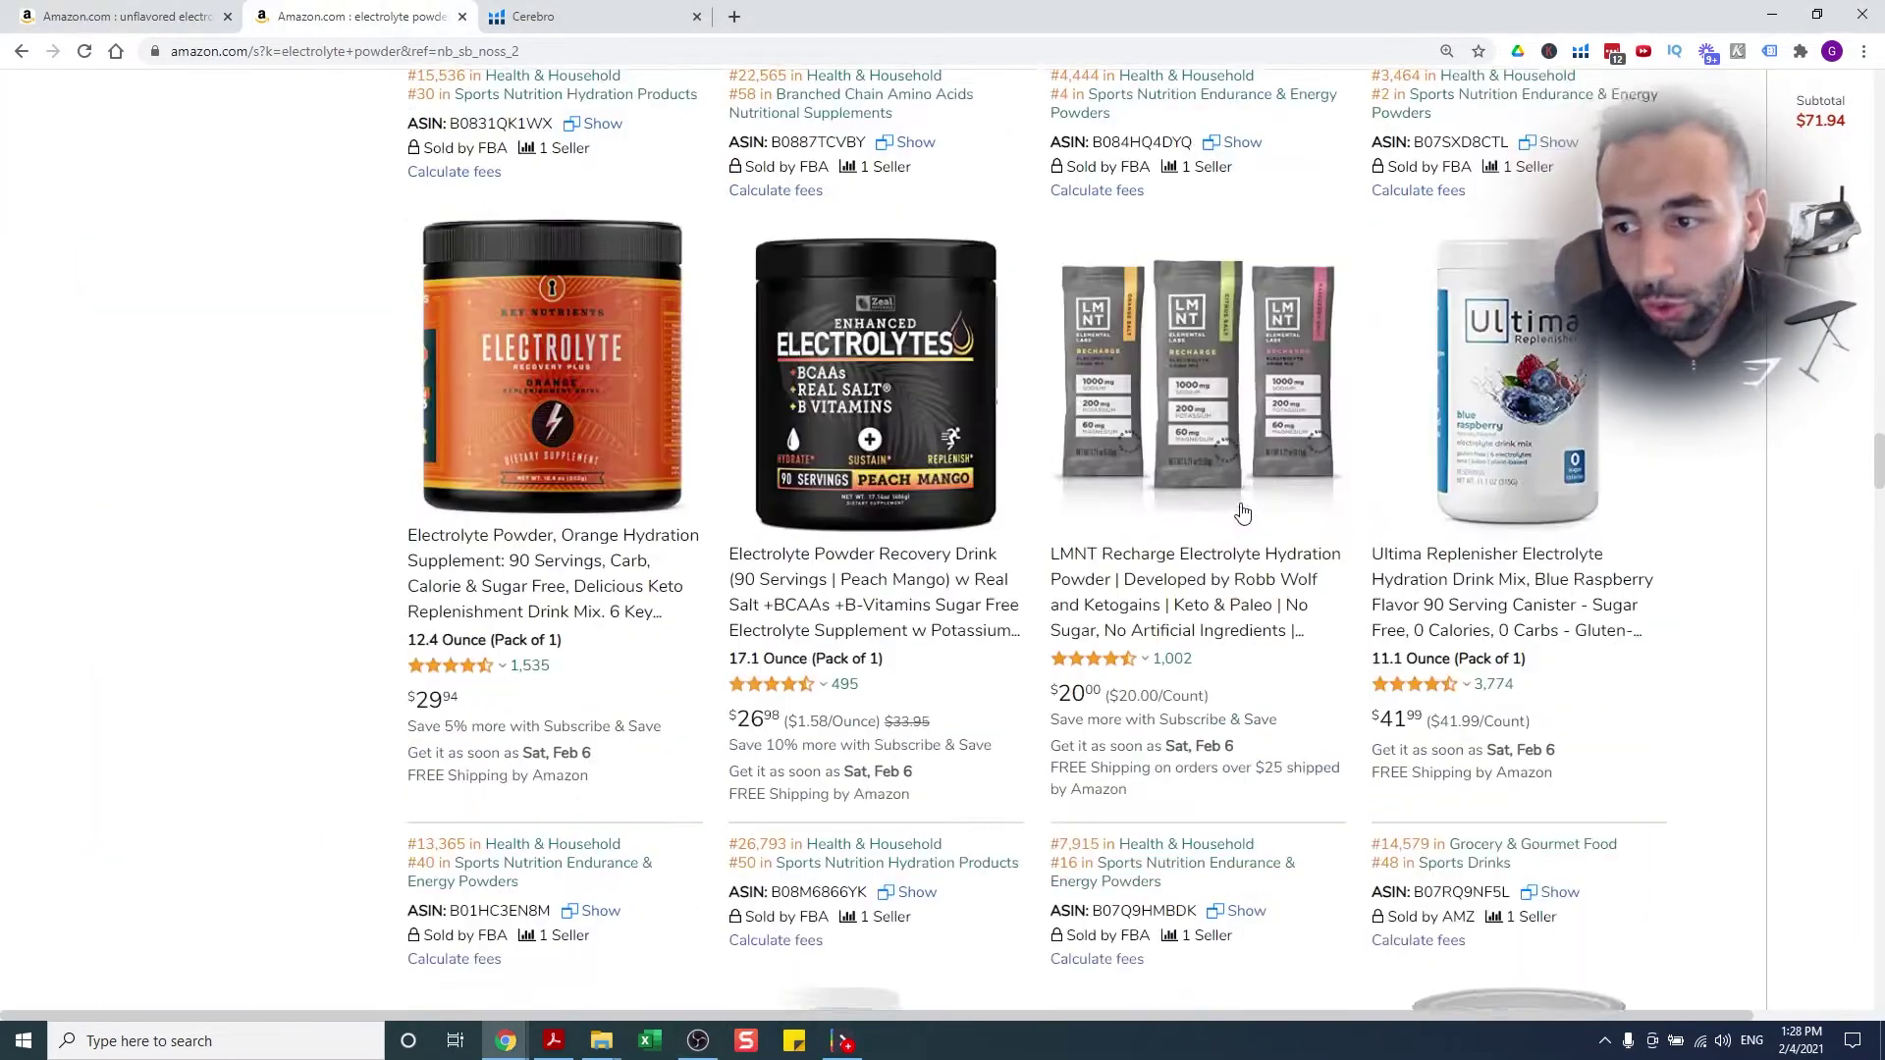
pyautogui.scroll(20, 1242, 514)
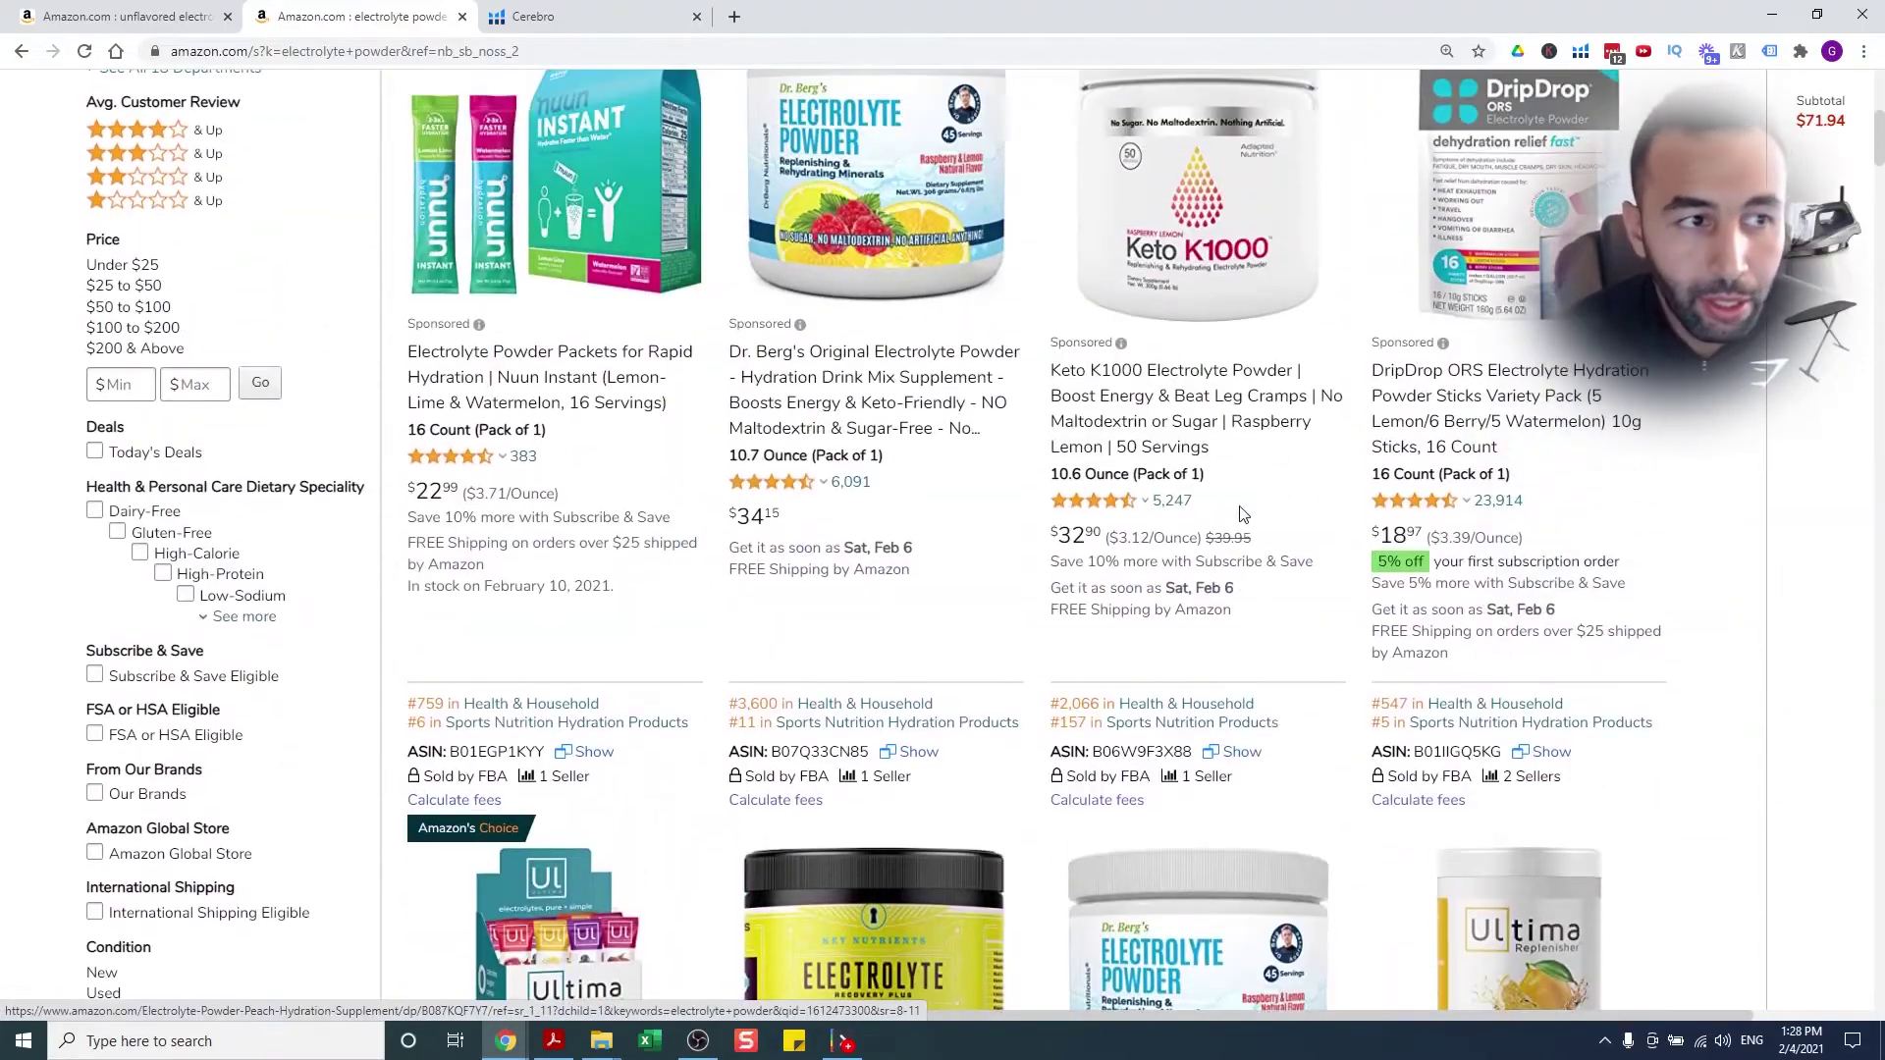
pyautogui.scroll(5, 1249, 505)
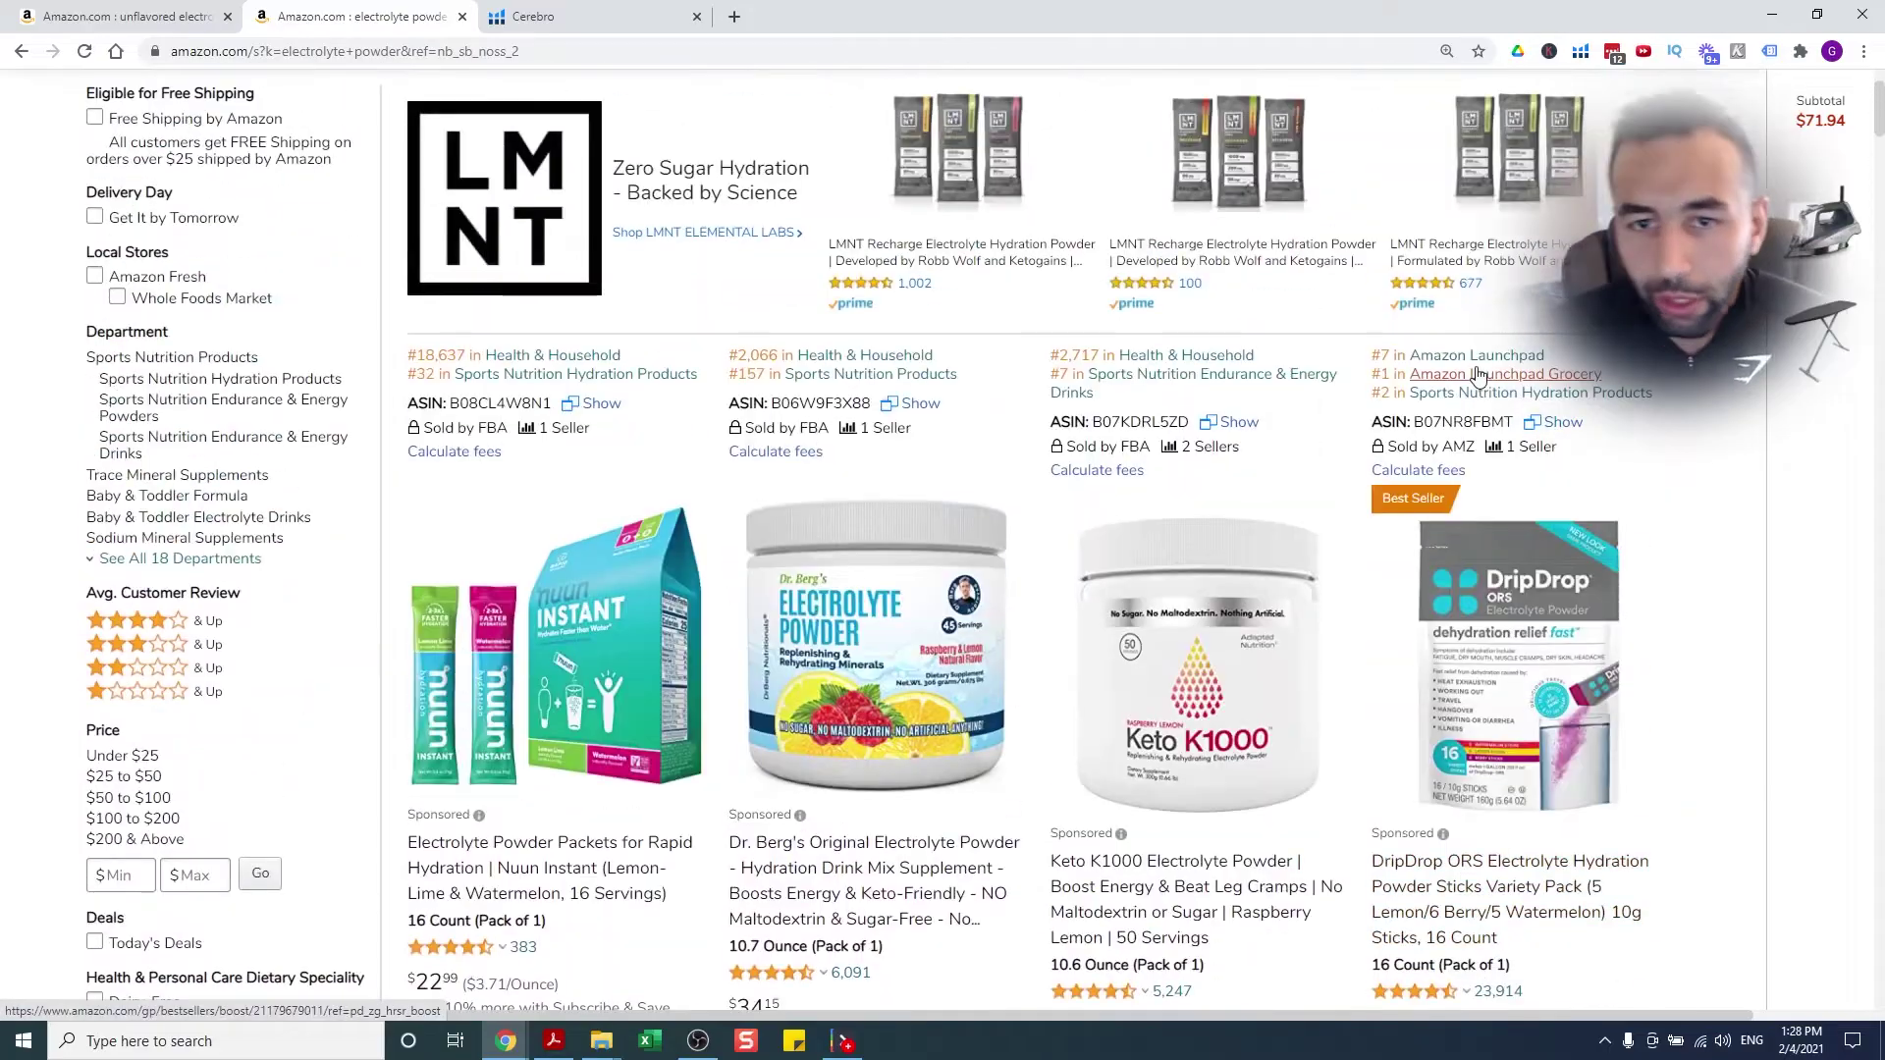
pyautogui.scroll(2, 1477, 378)
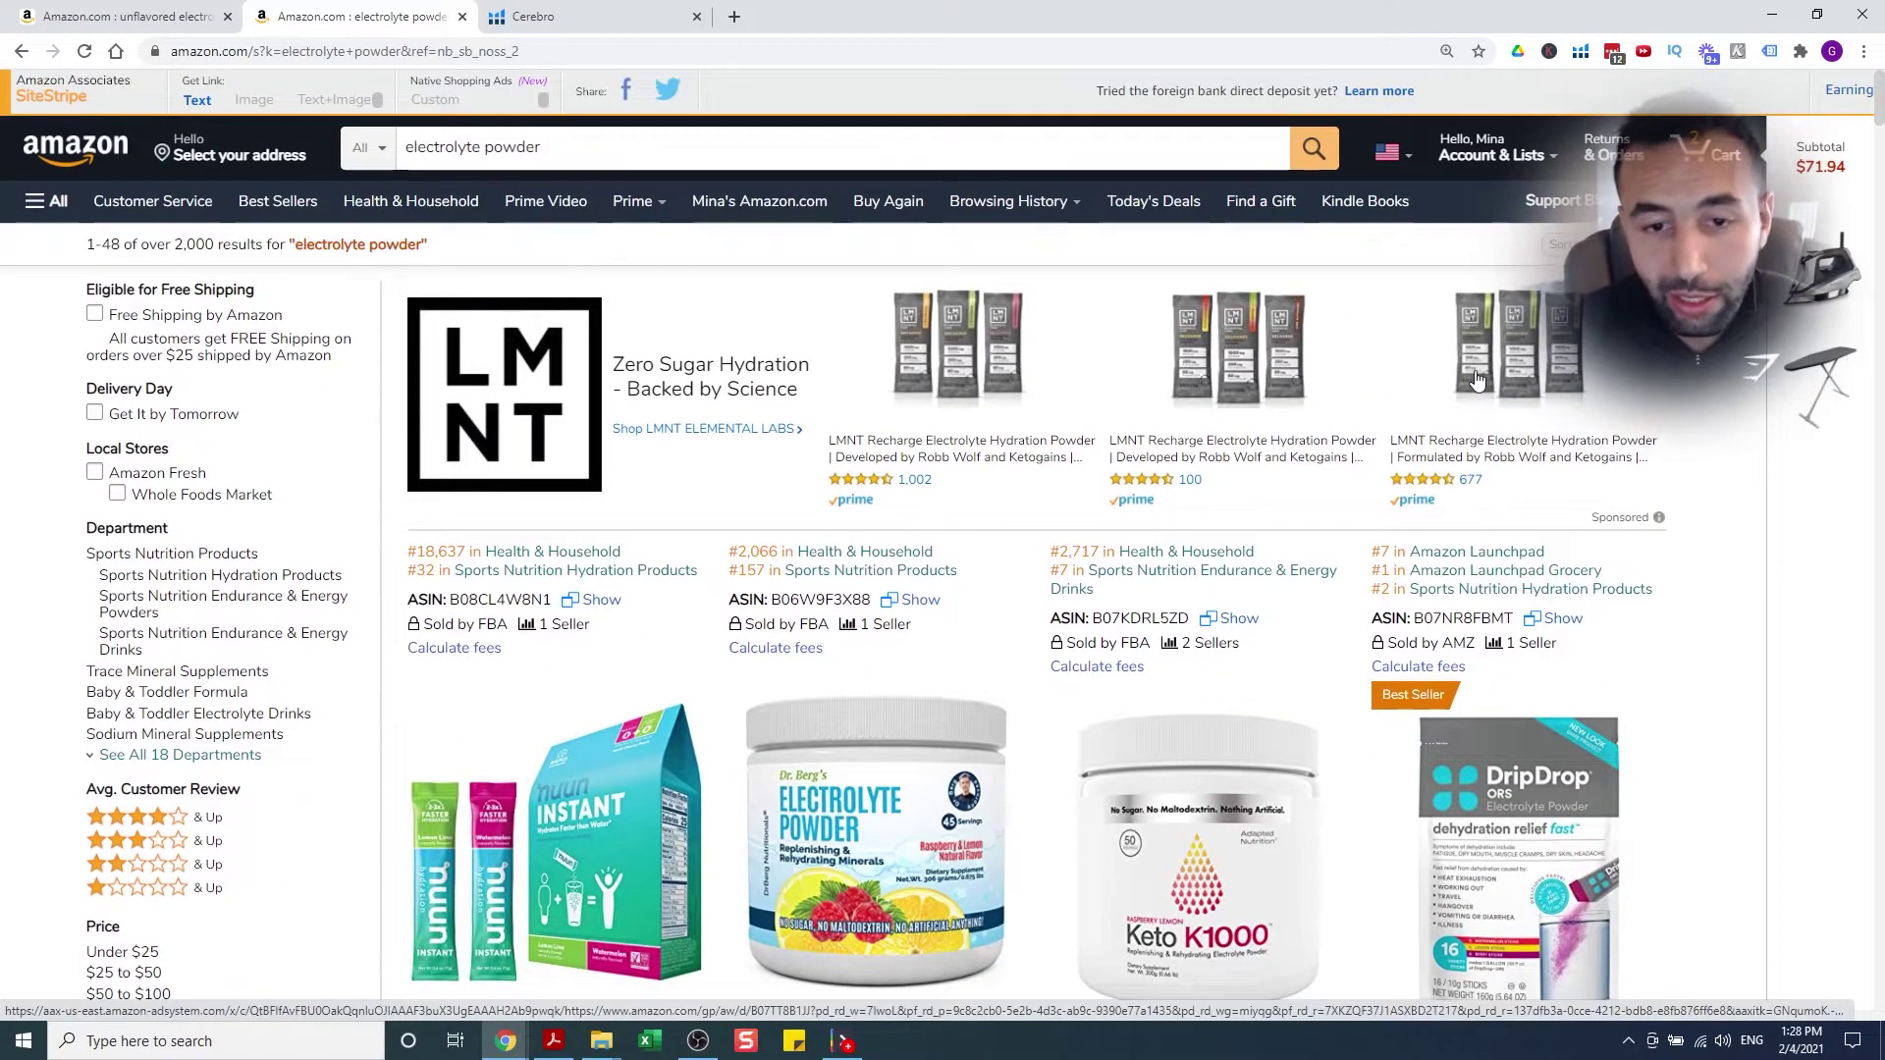
pyautogui.scroll(-4, 1478, 378)
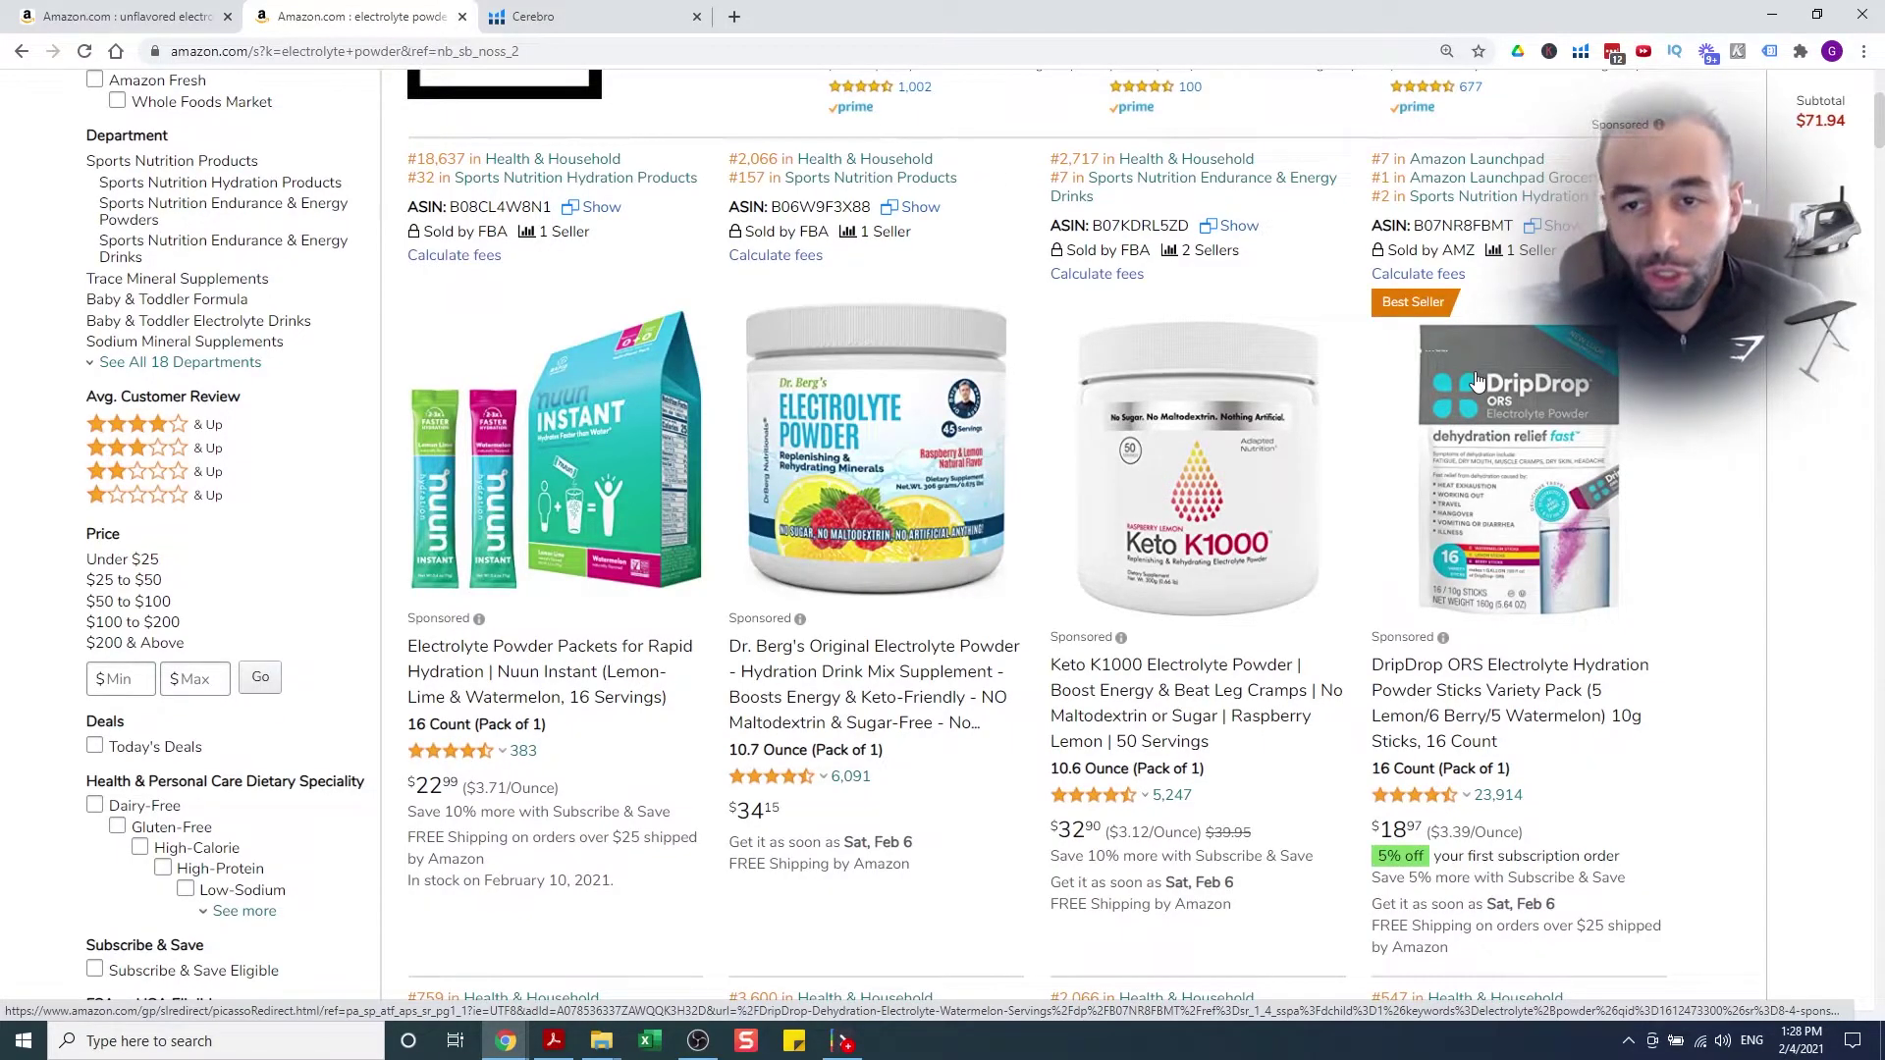
pyautogui.scroll(4, 1478, 378)
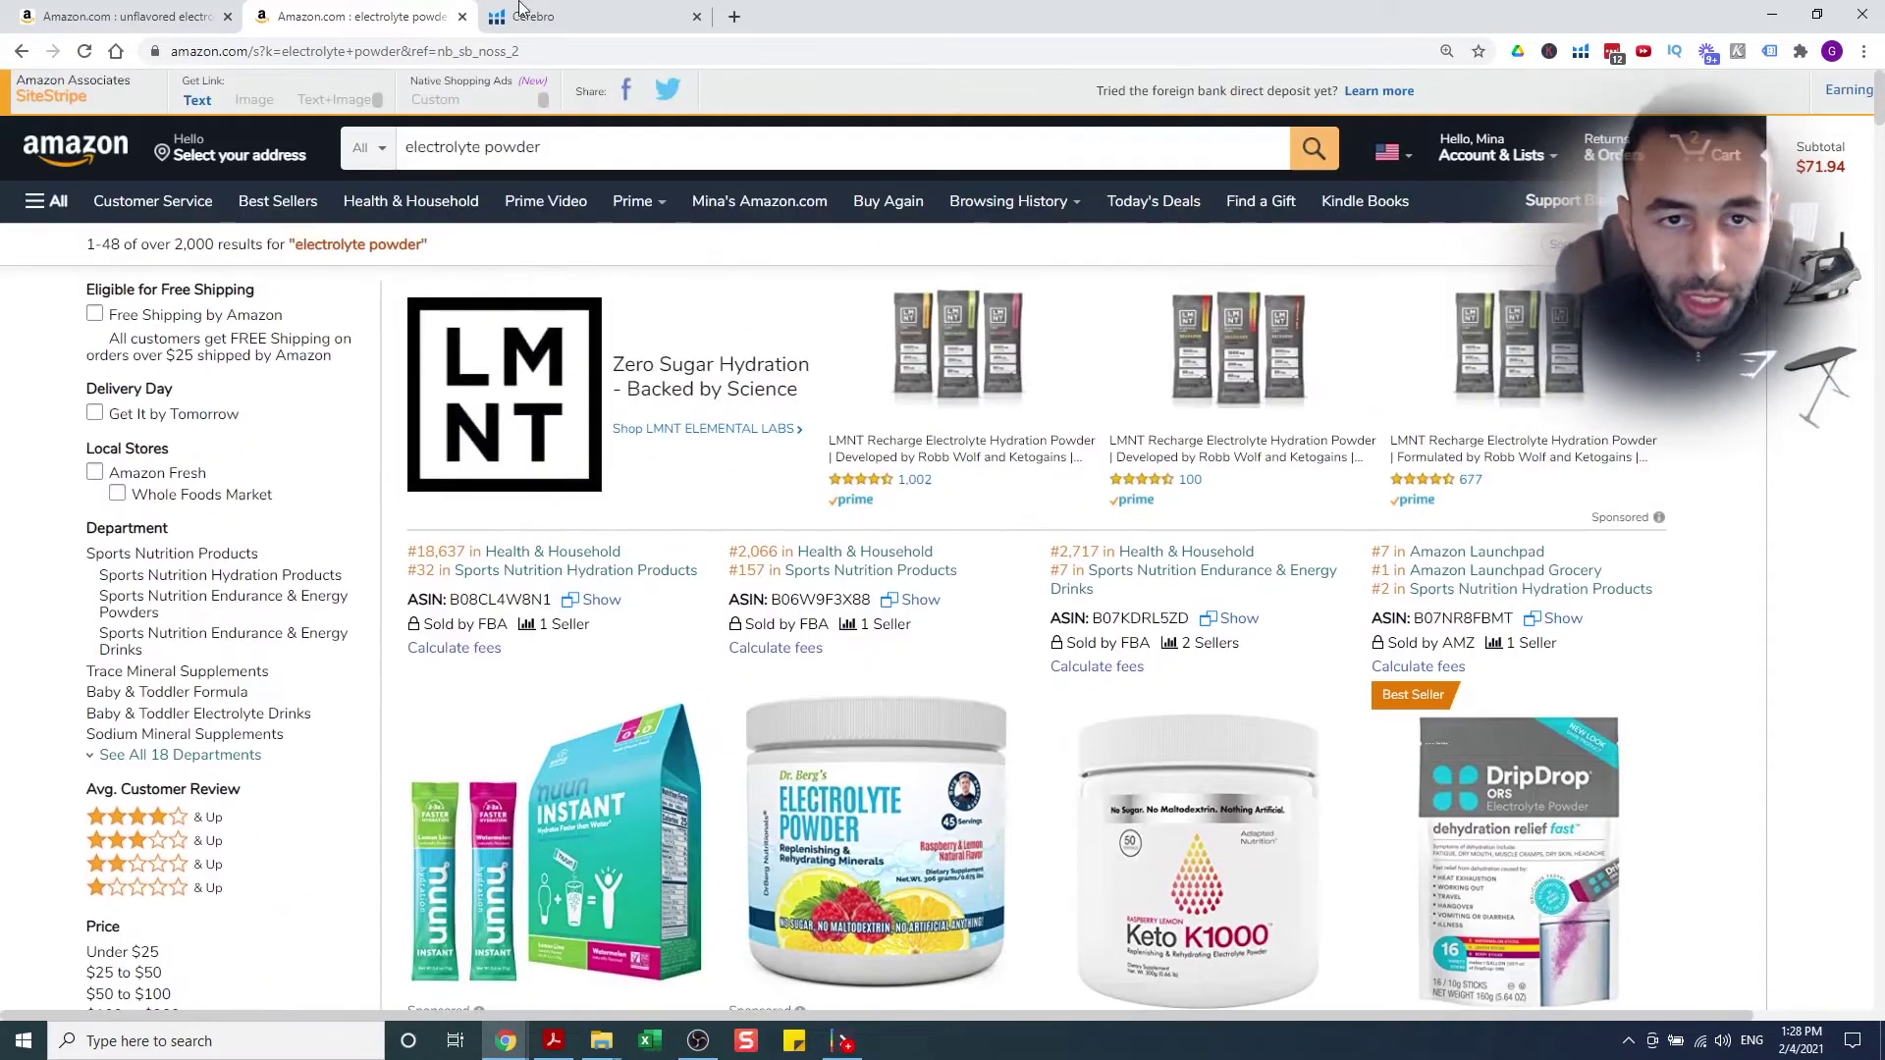
pyautogui.click(553, 1041)
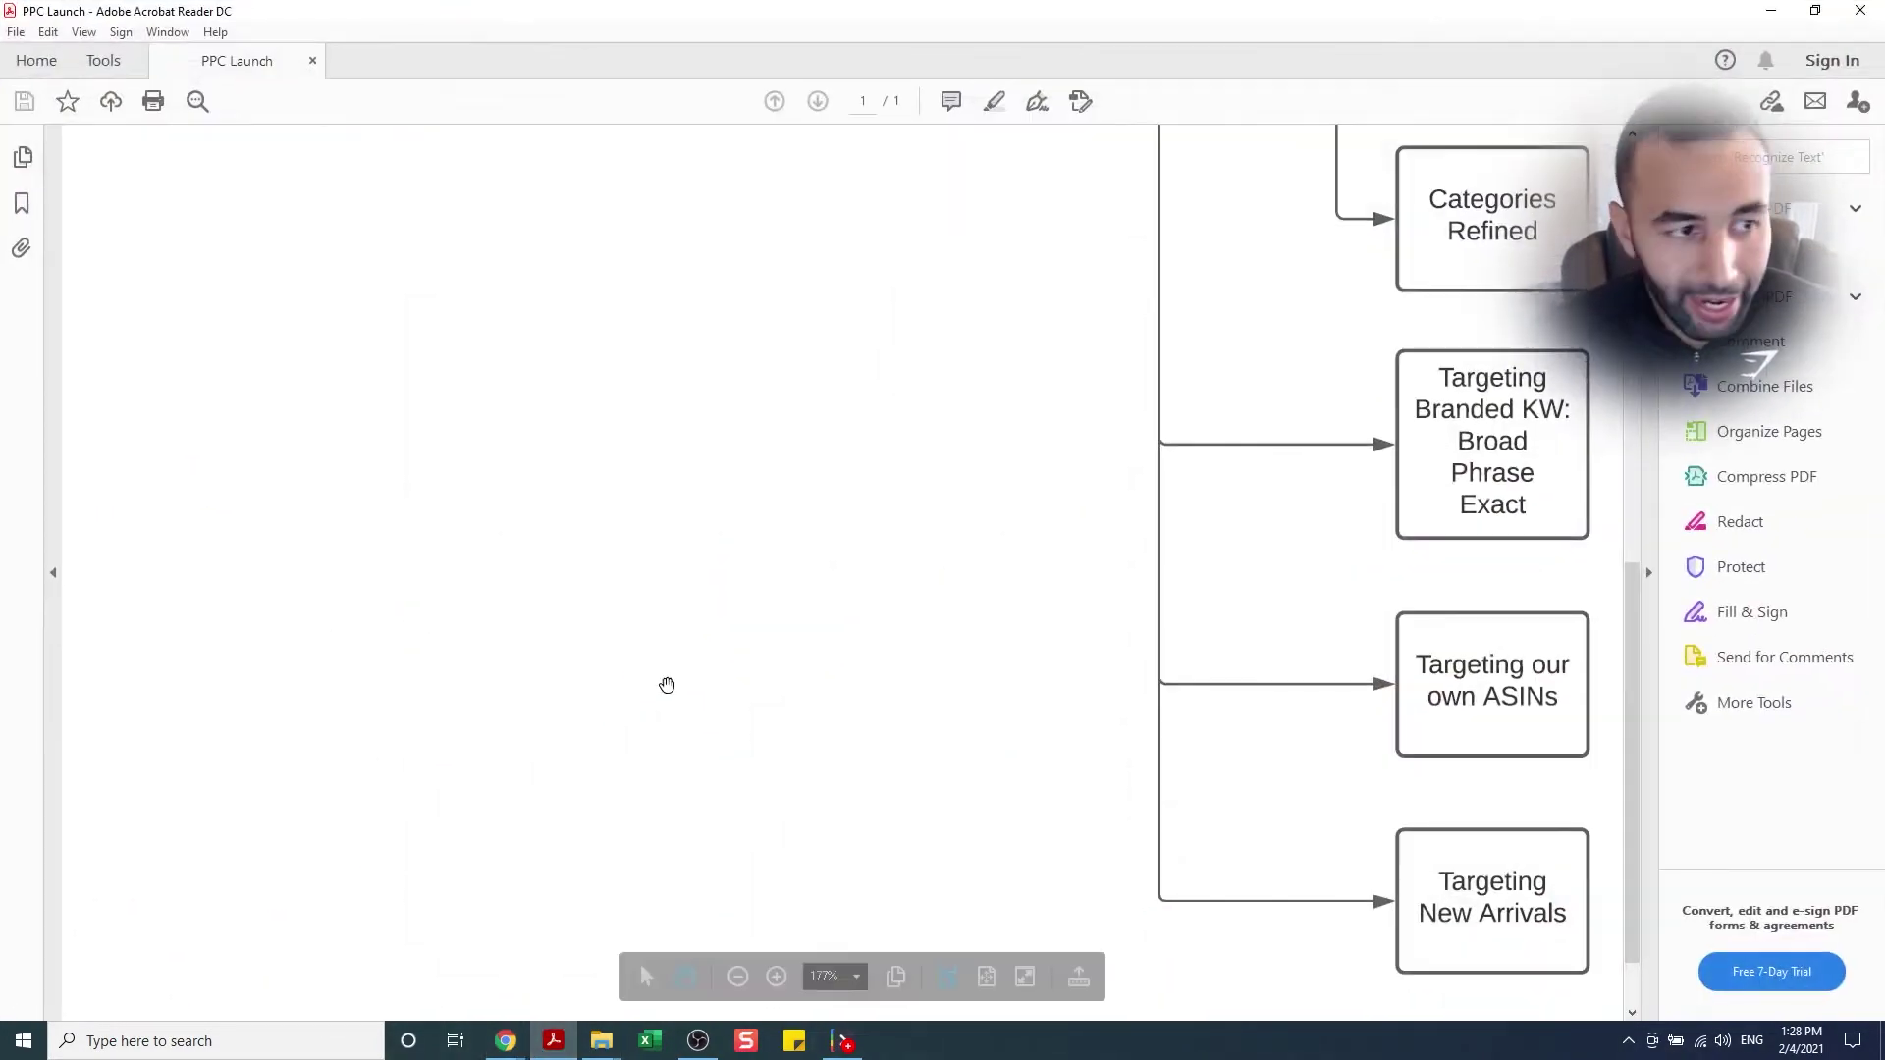
pyautogui.scroll(6, 379, 589)
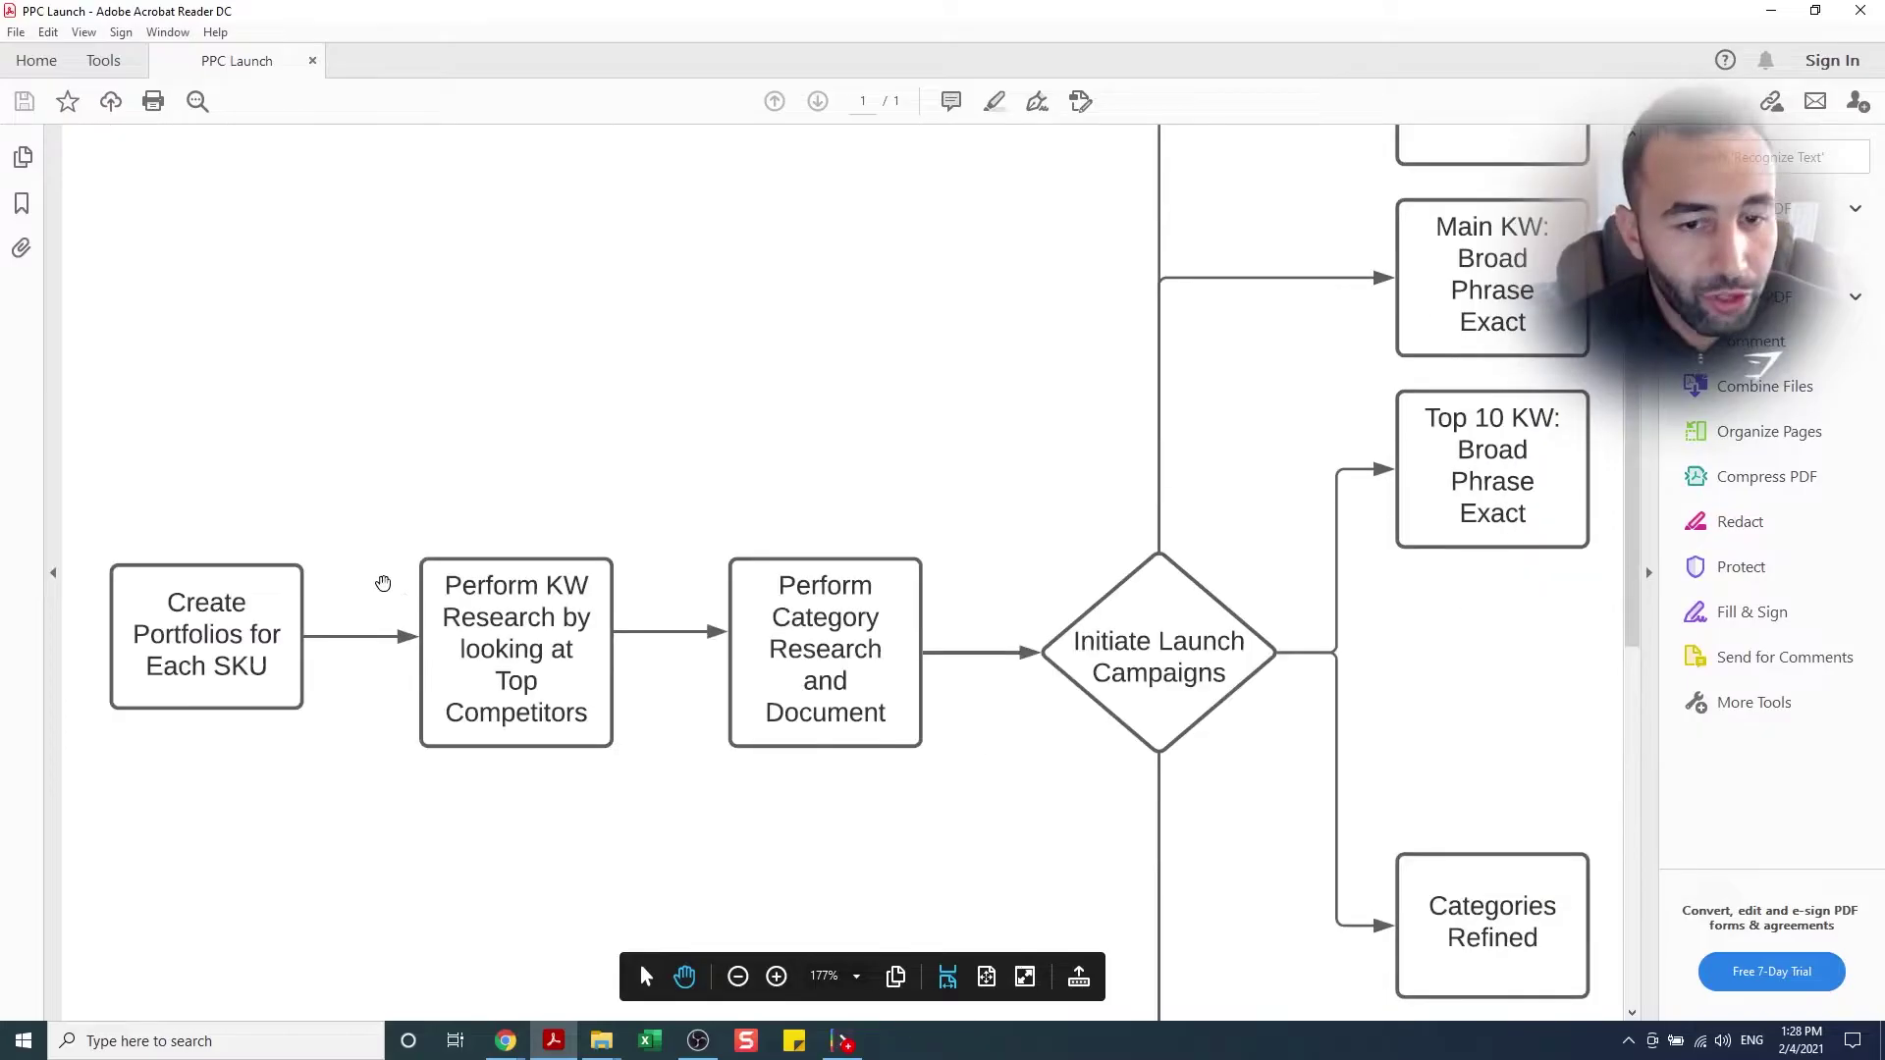
pyautogui.scroll(-1, 249, 546)
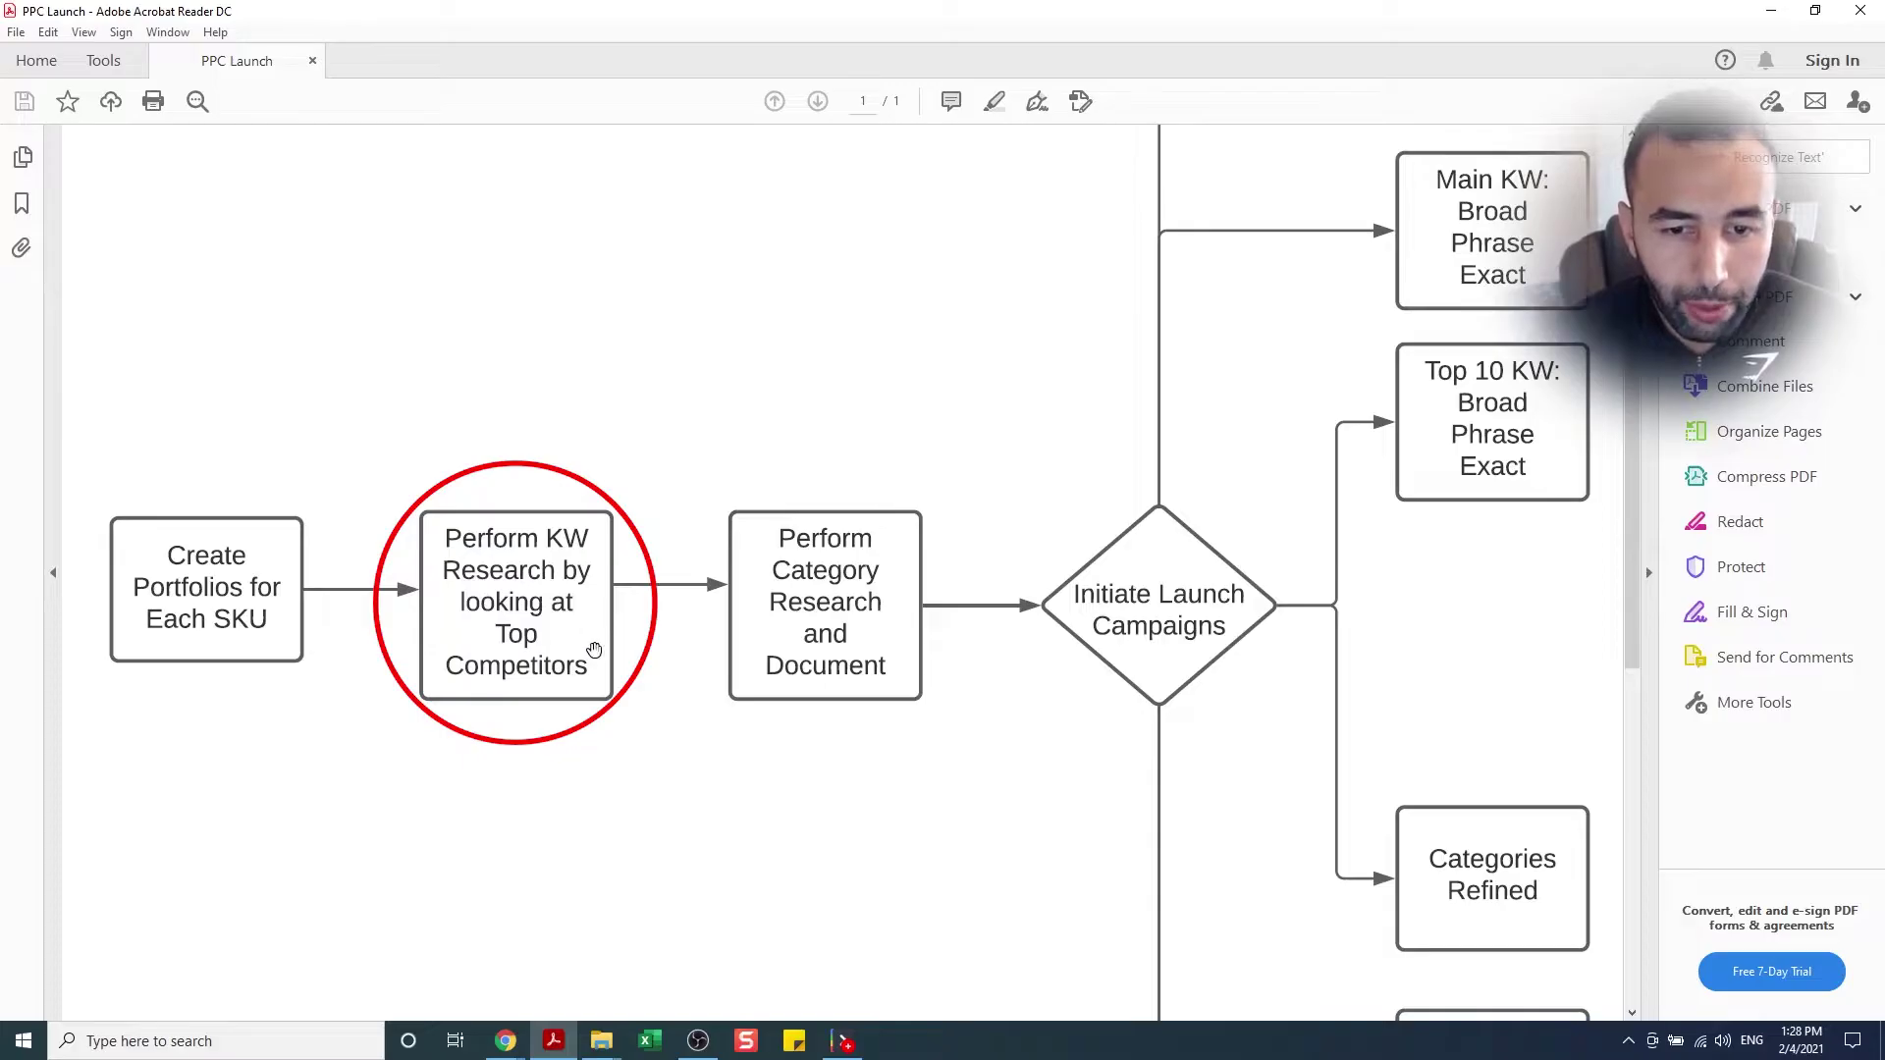
pyautogui.click(1787, 12)
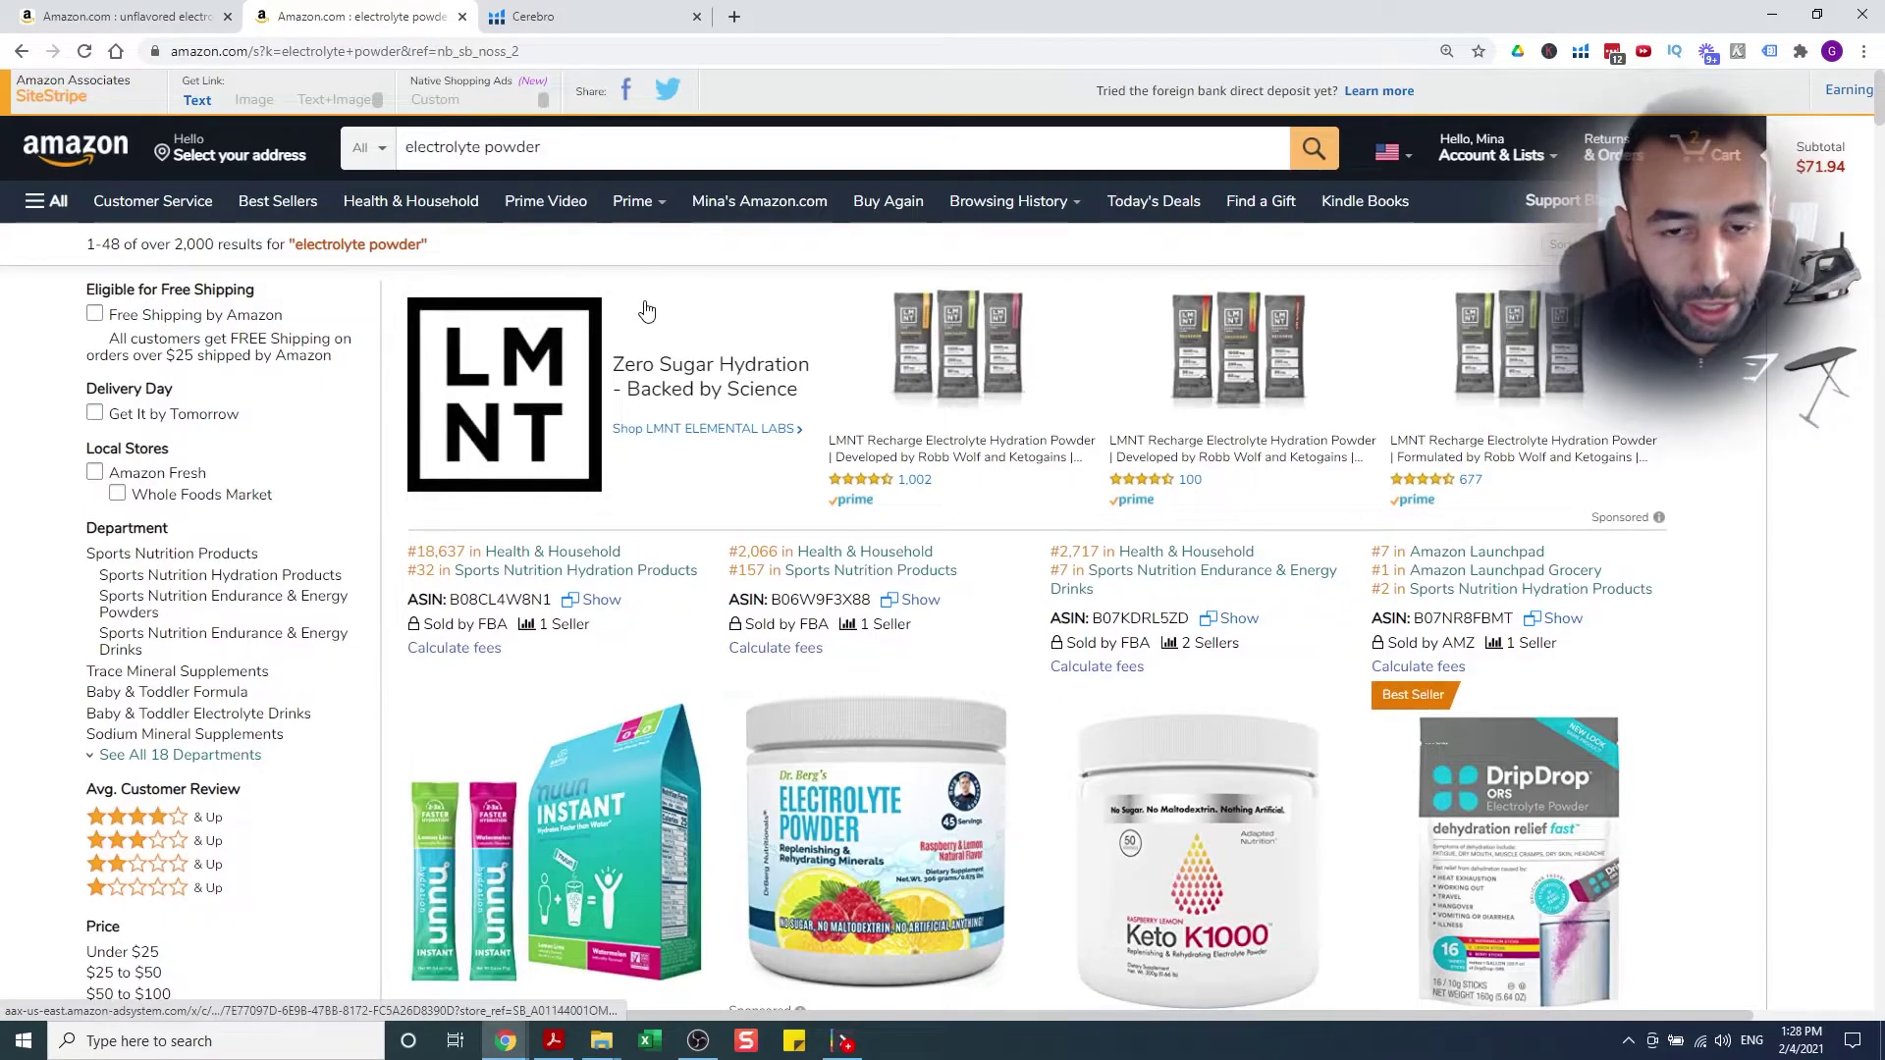
# Scroll through the 'electrolyte powder' product results
pyautogui.scroll(-2, 646, 311)
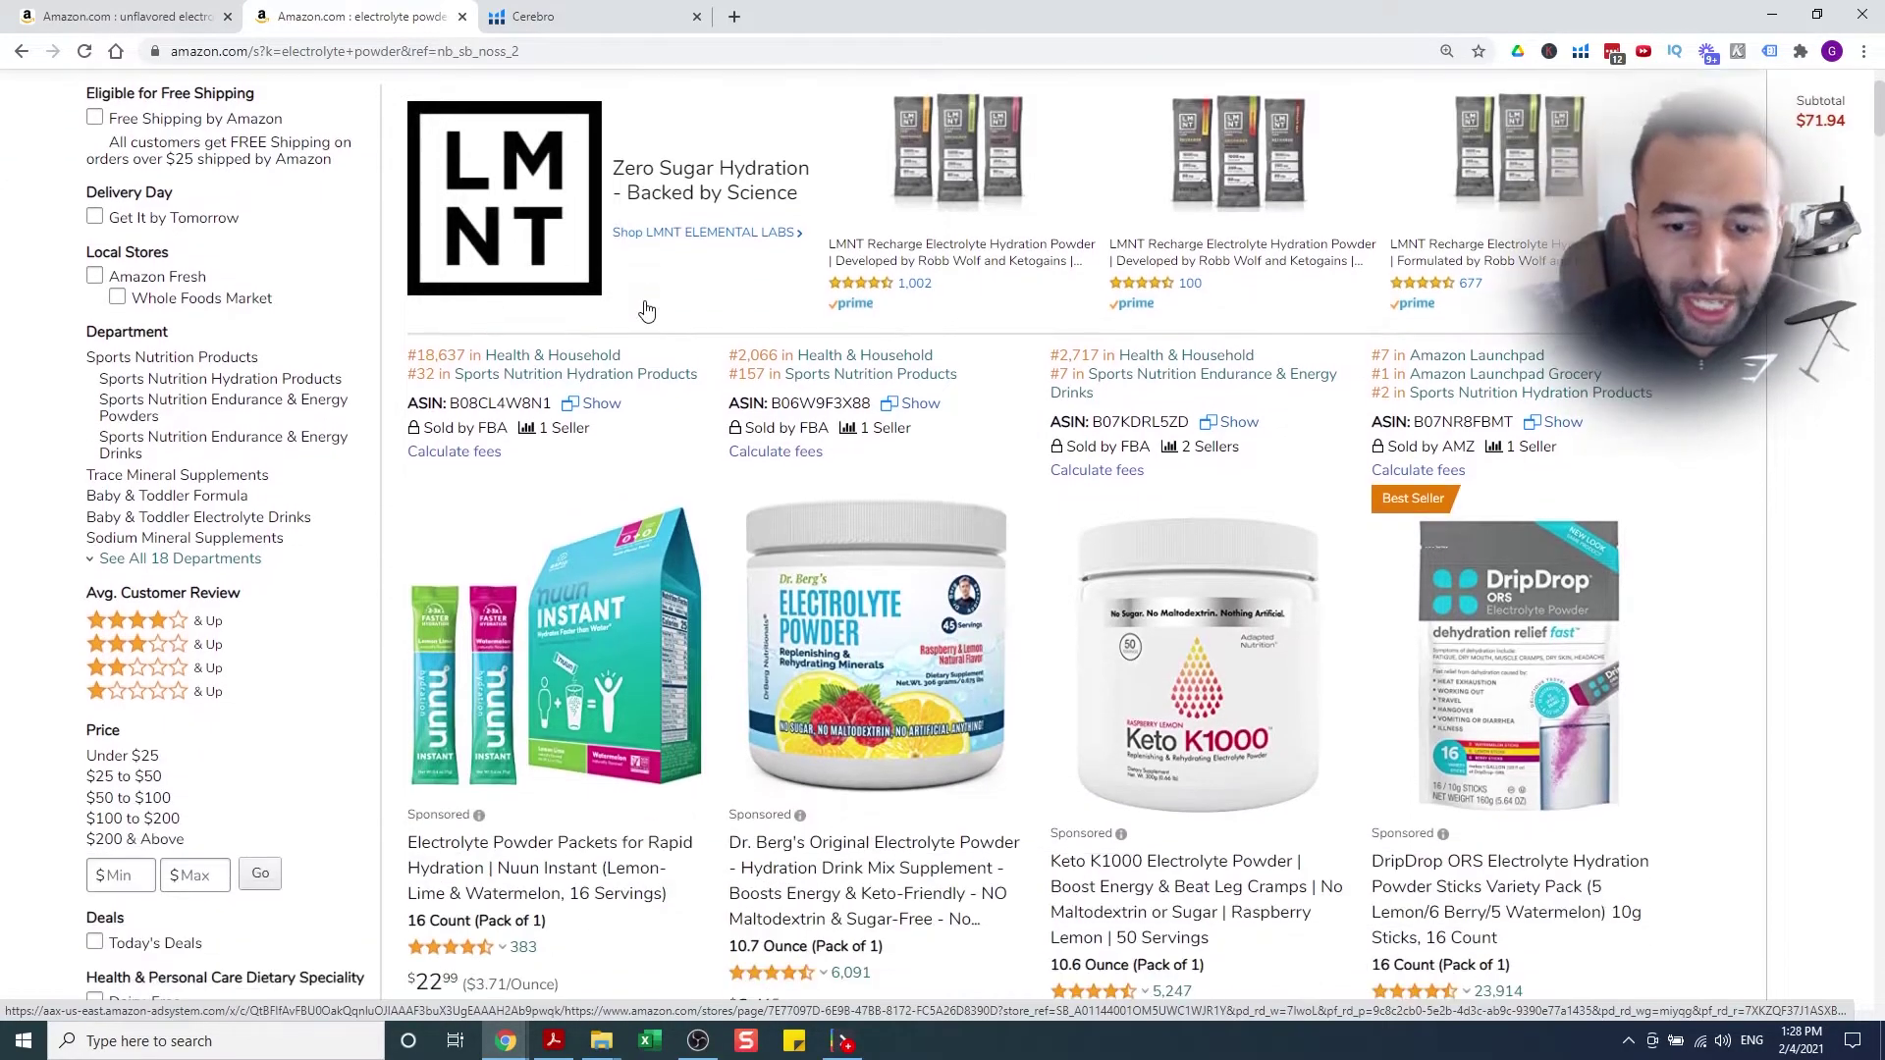
pyautogui.scroll(-4, 646, 312)
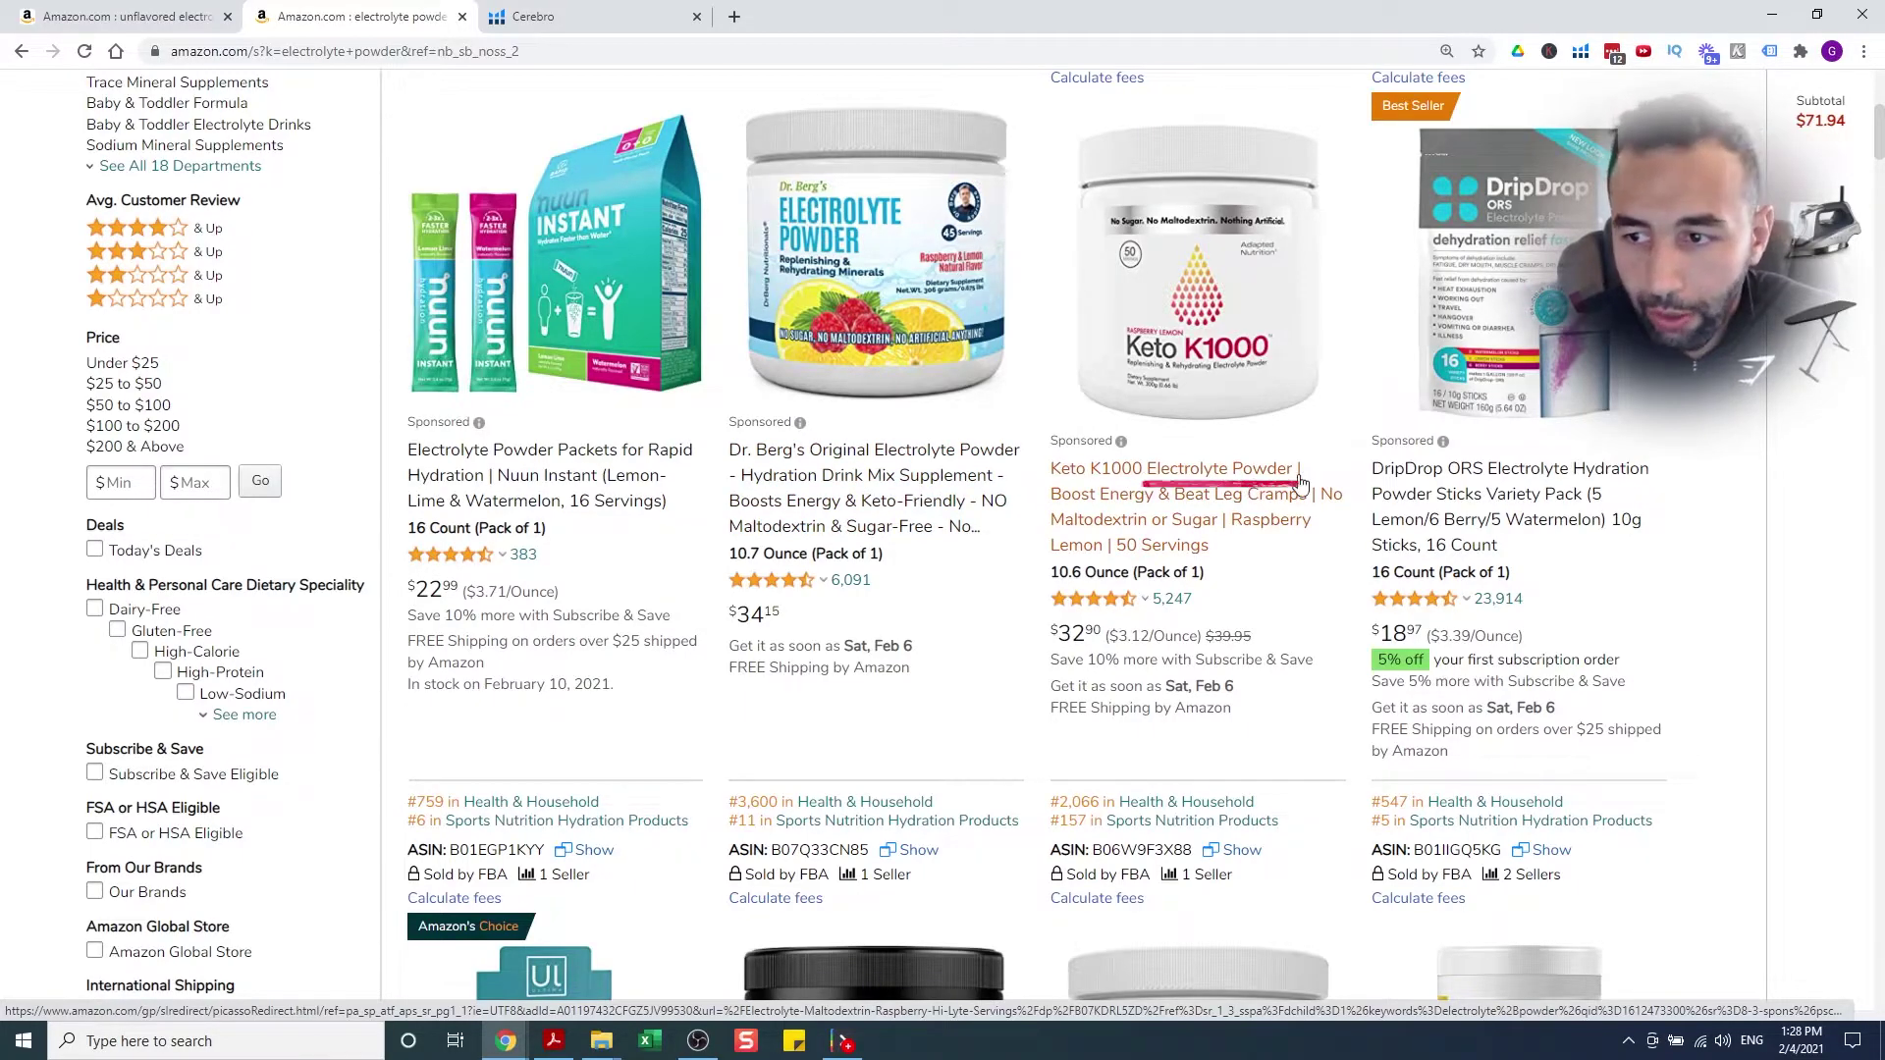
pyautogui.scroll(-2, 1301, 481)
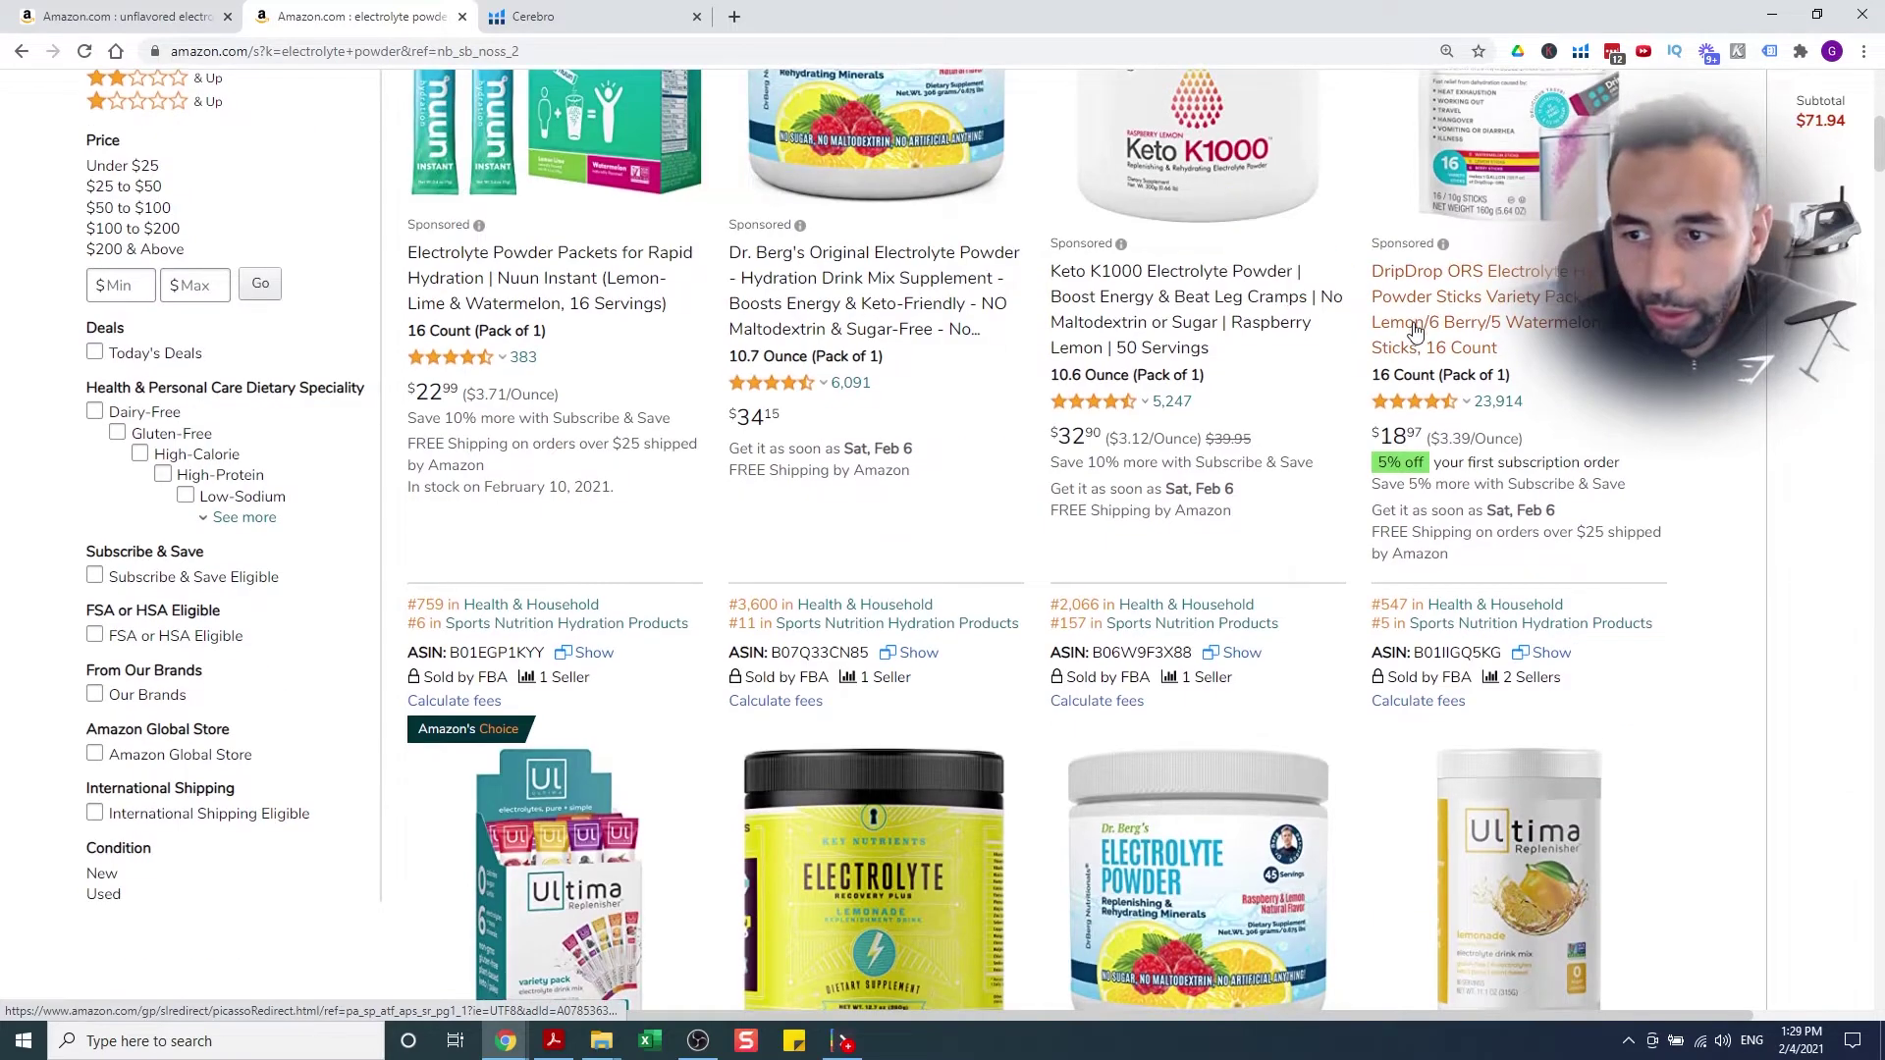
pyautogui.scroll(-5, 786, 607)
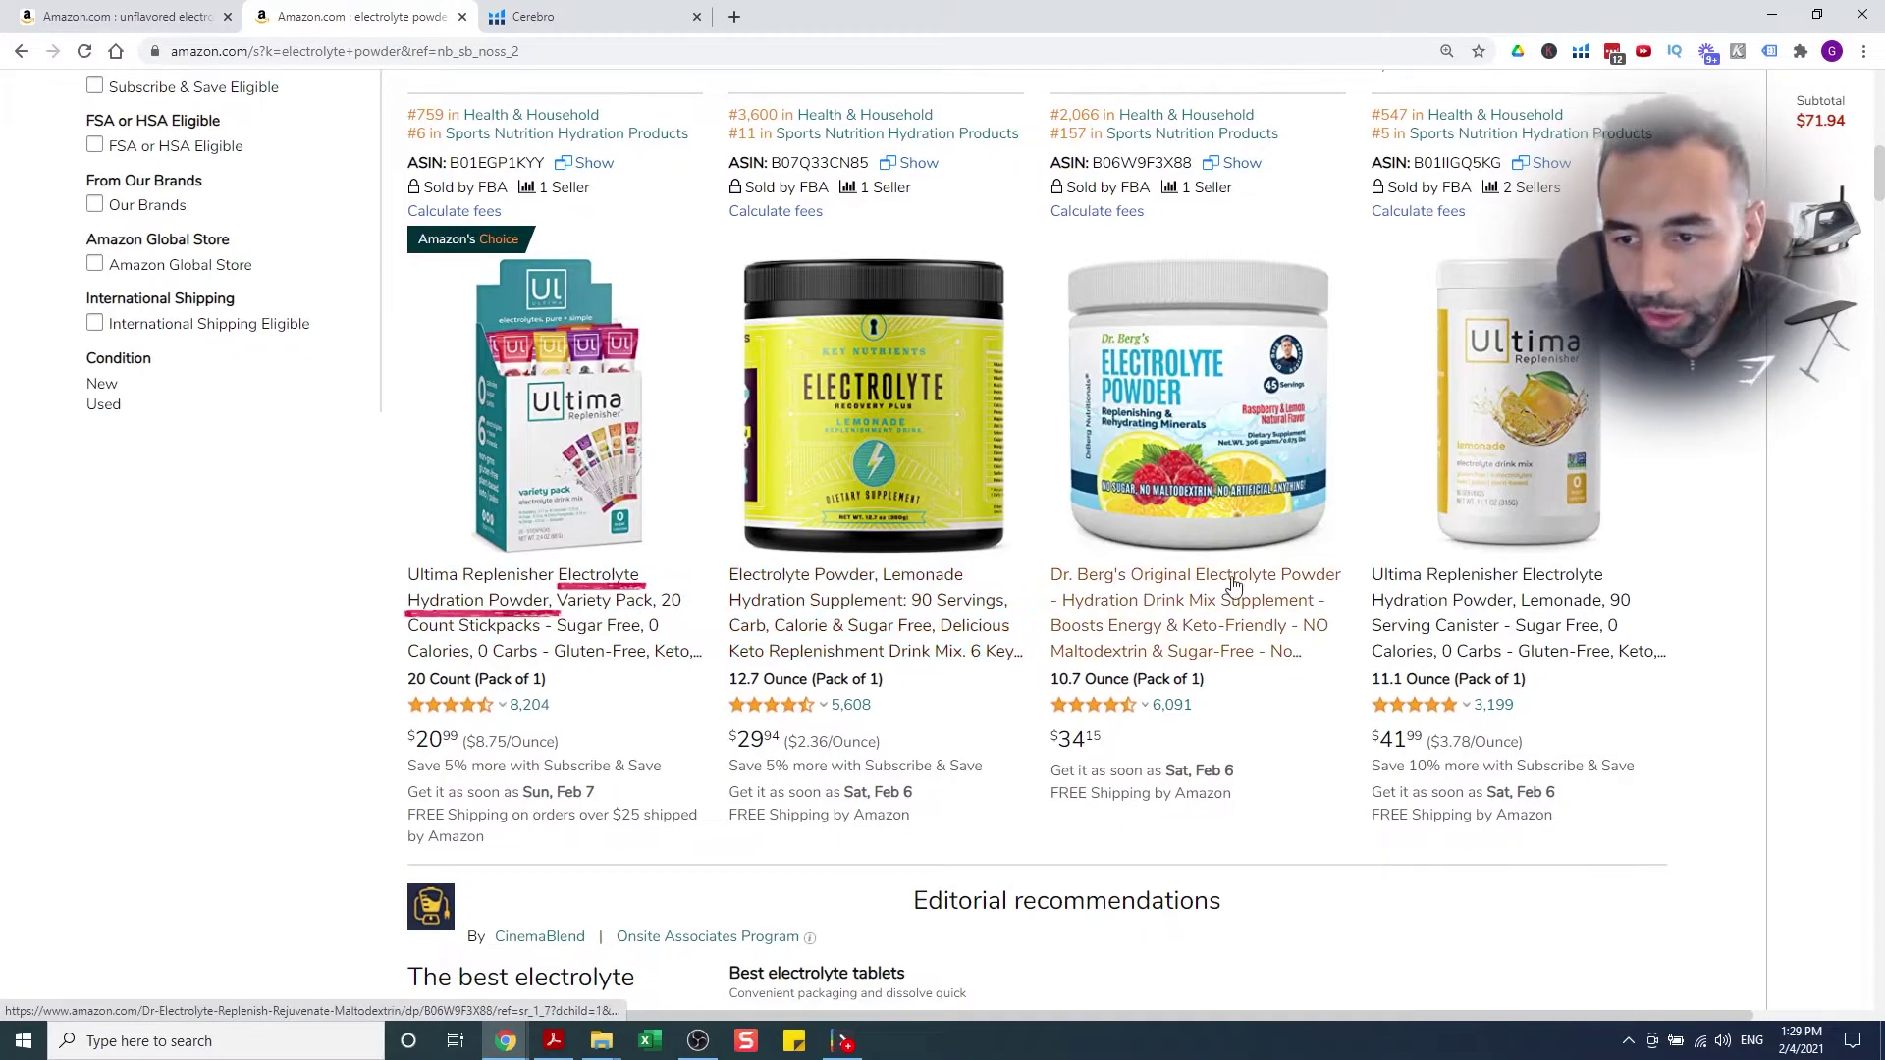
pyautogui.scroll(-1, 1453, 589)
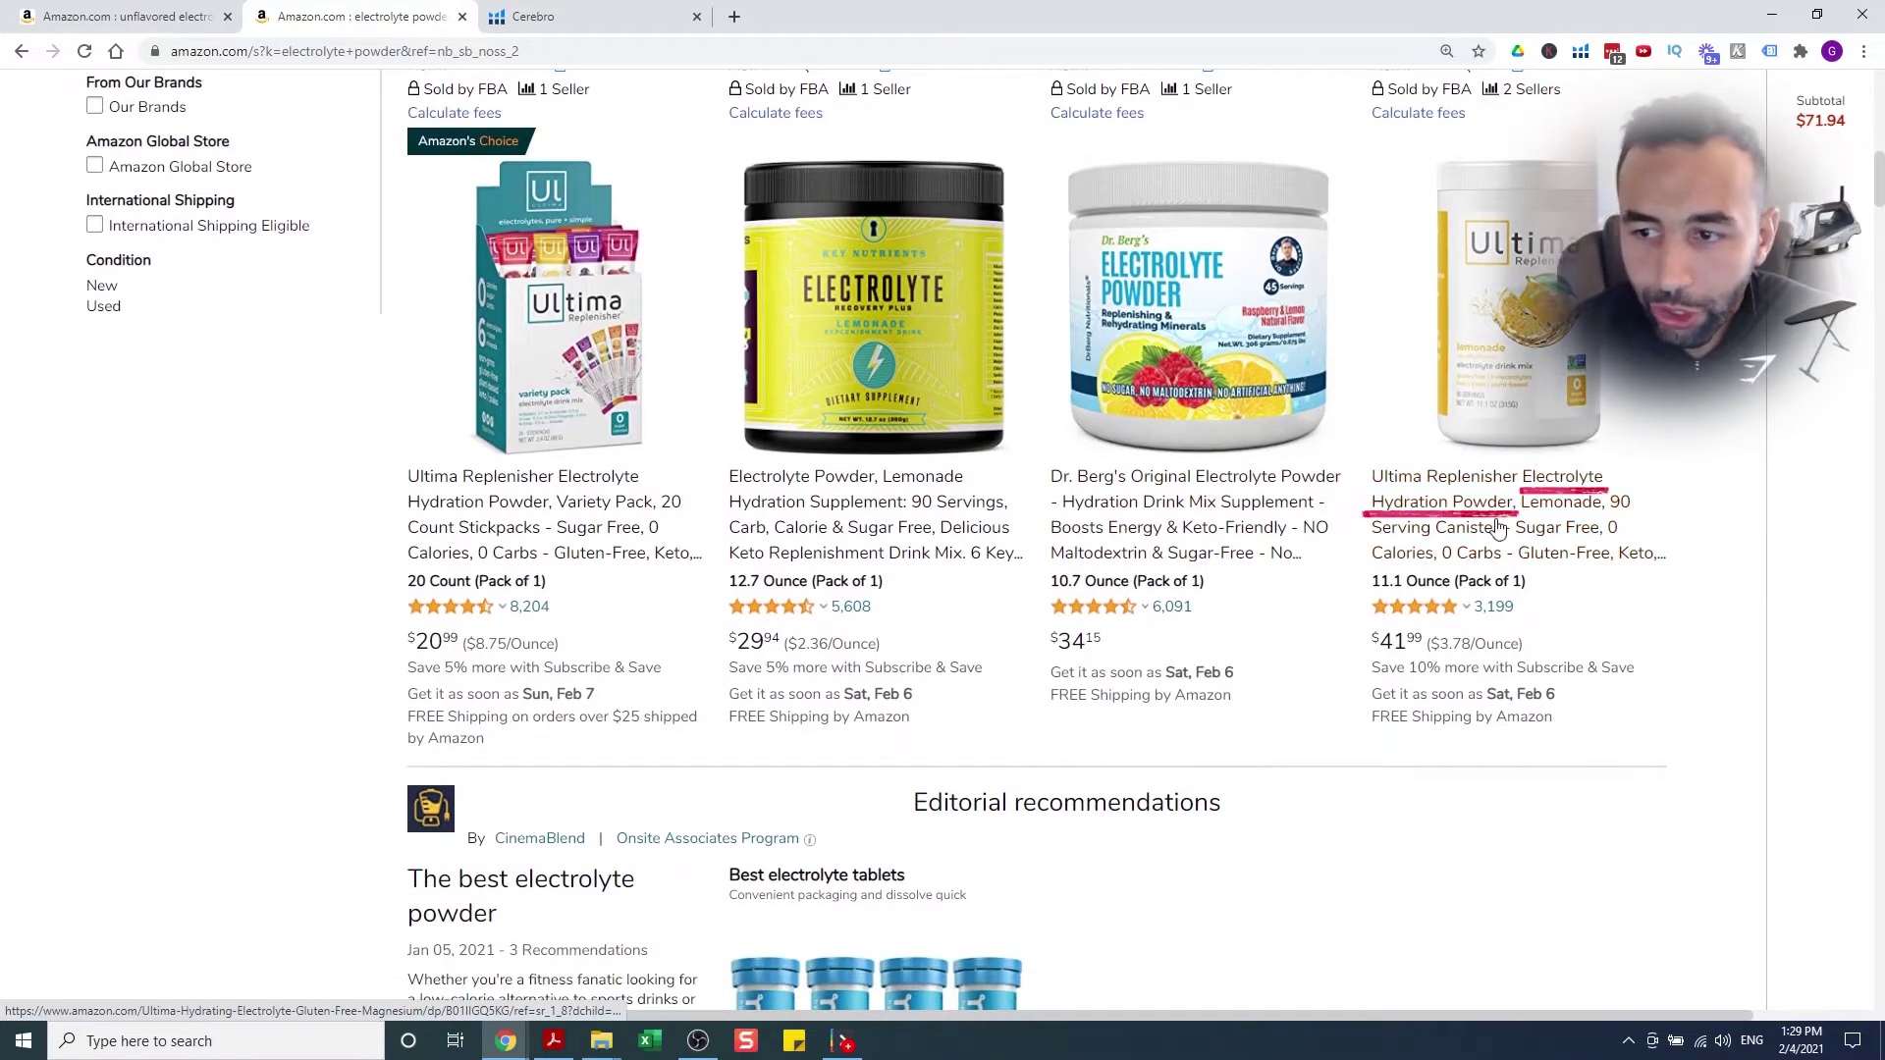
pyautogui.scroll(10, 1453, 521)
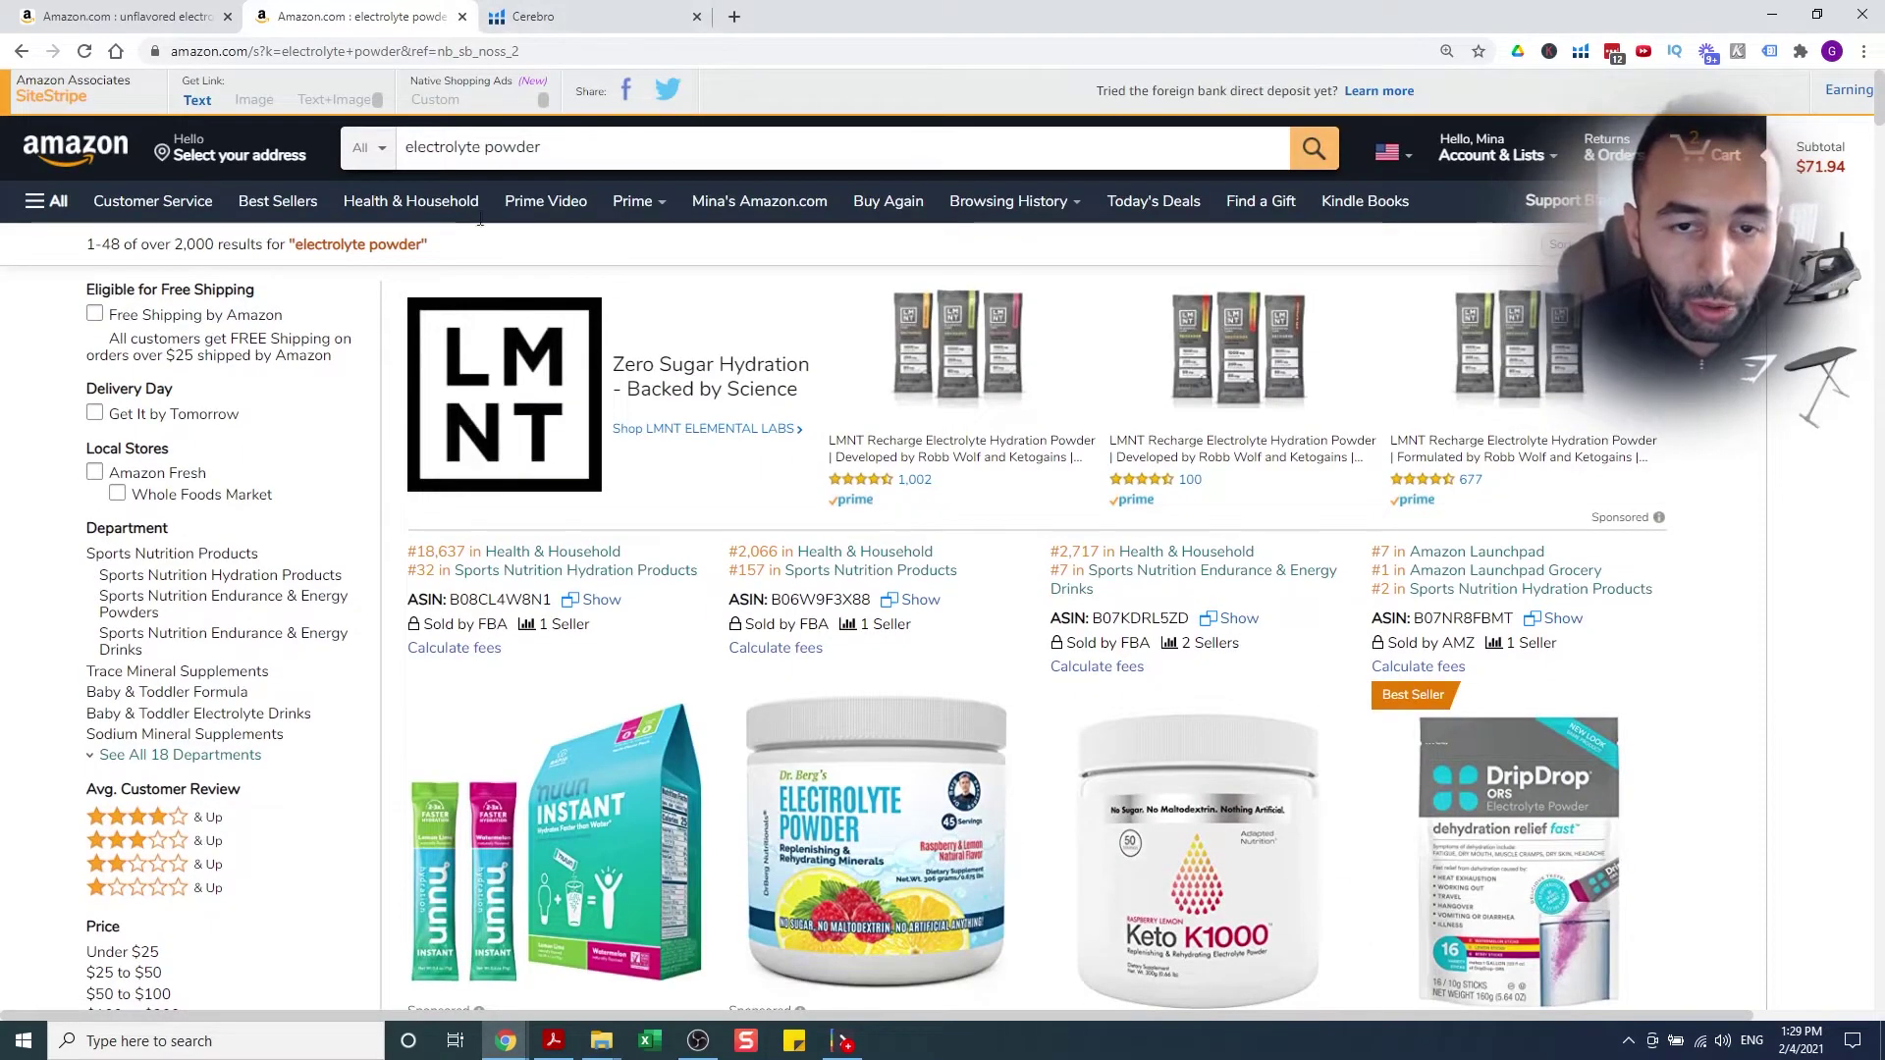
pyautogui.scroll(-4, 619, 301)
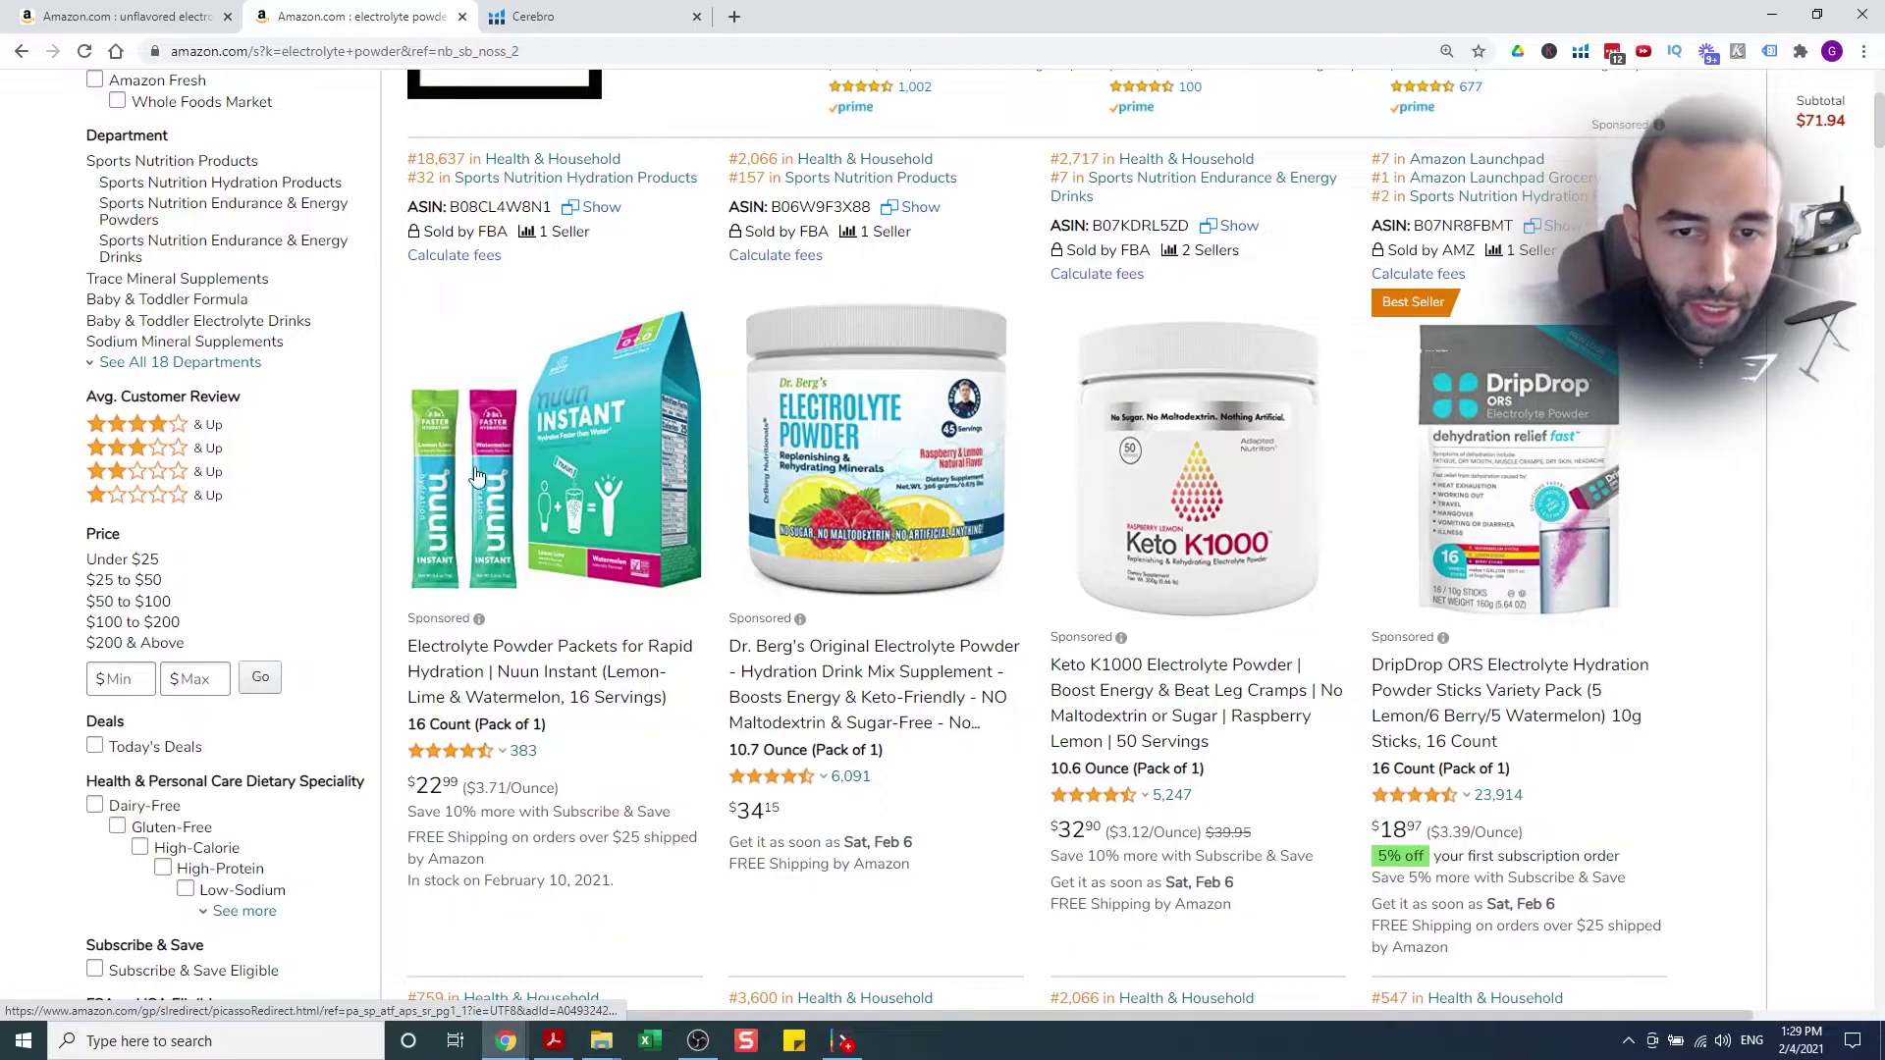
pyautogui.scroll(-3, 1306, 480)
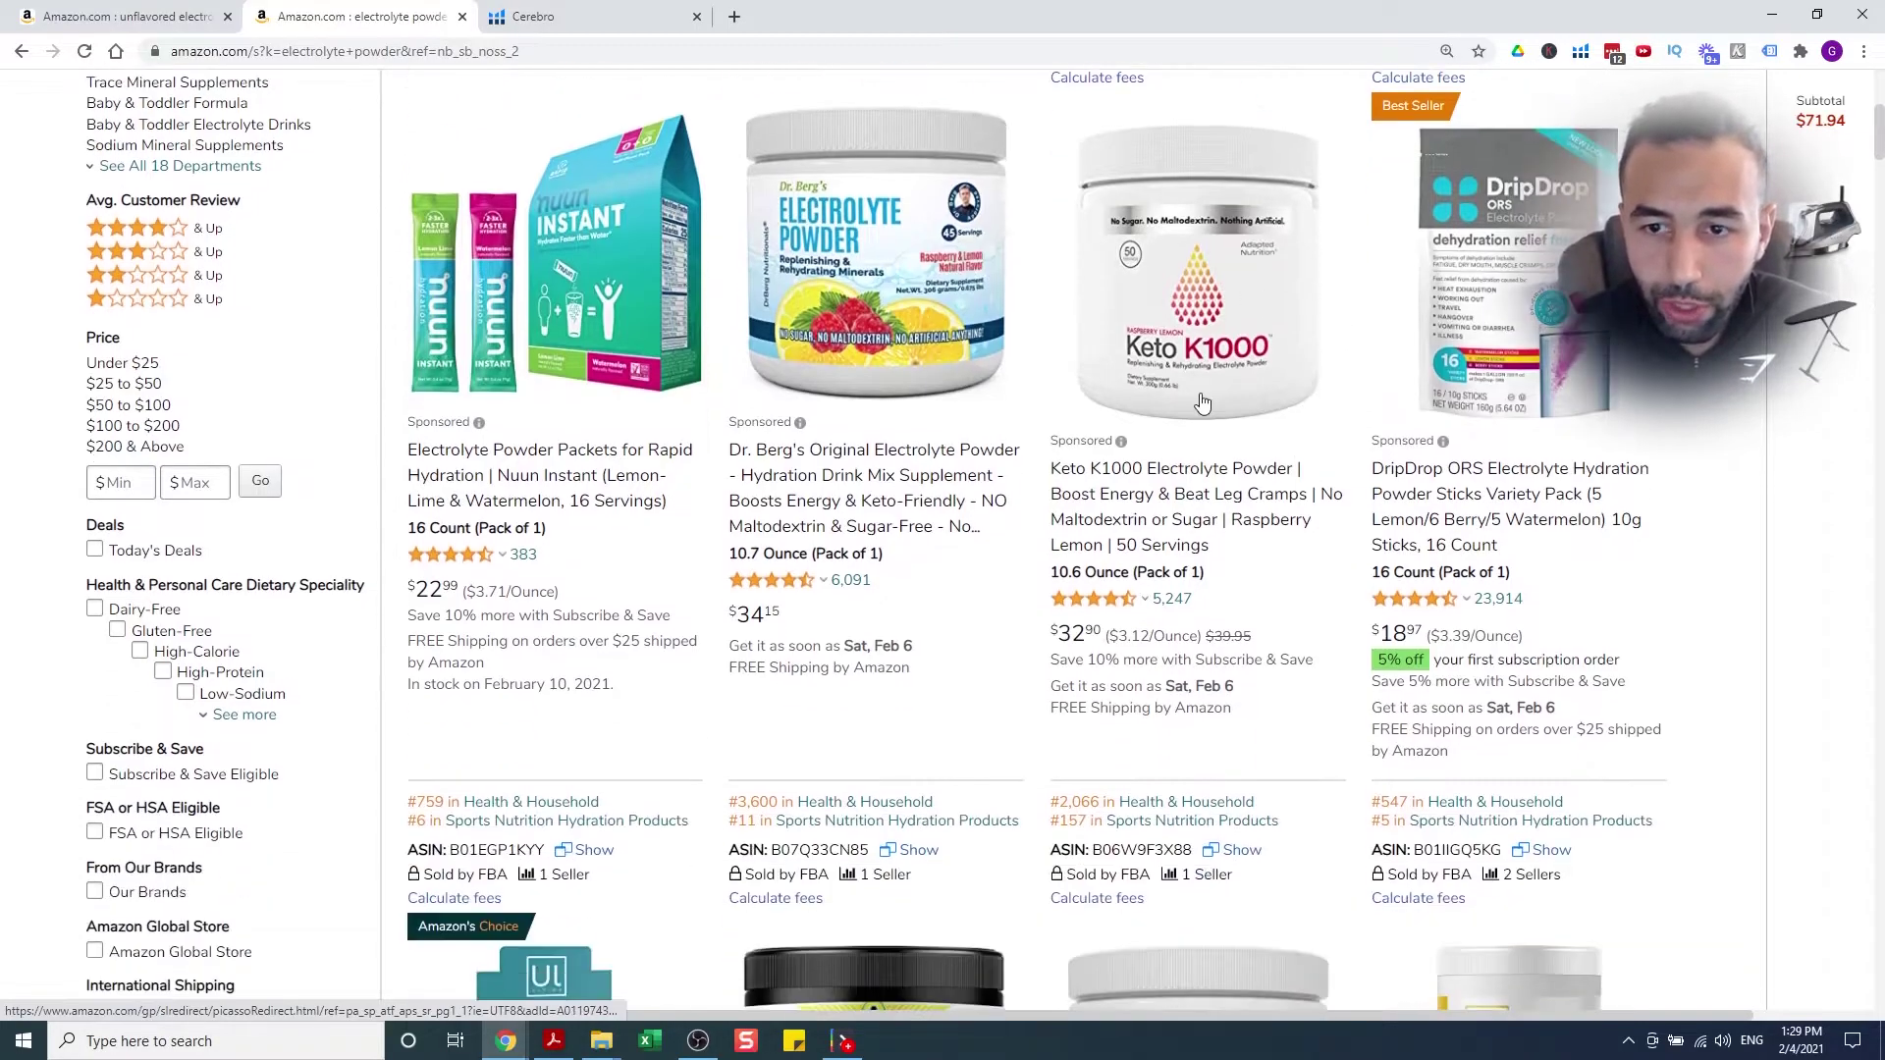
pyautogui.scroll(4, 879, 574)
pyautogui.scroll(-6, 943, 577)
pyautogui.scroll(10, 950, 580)
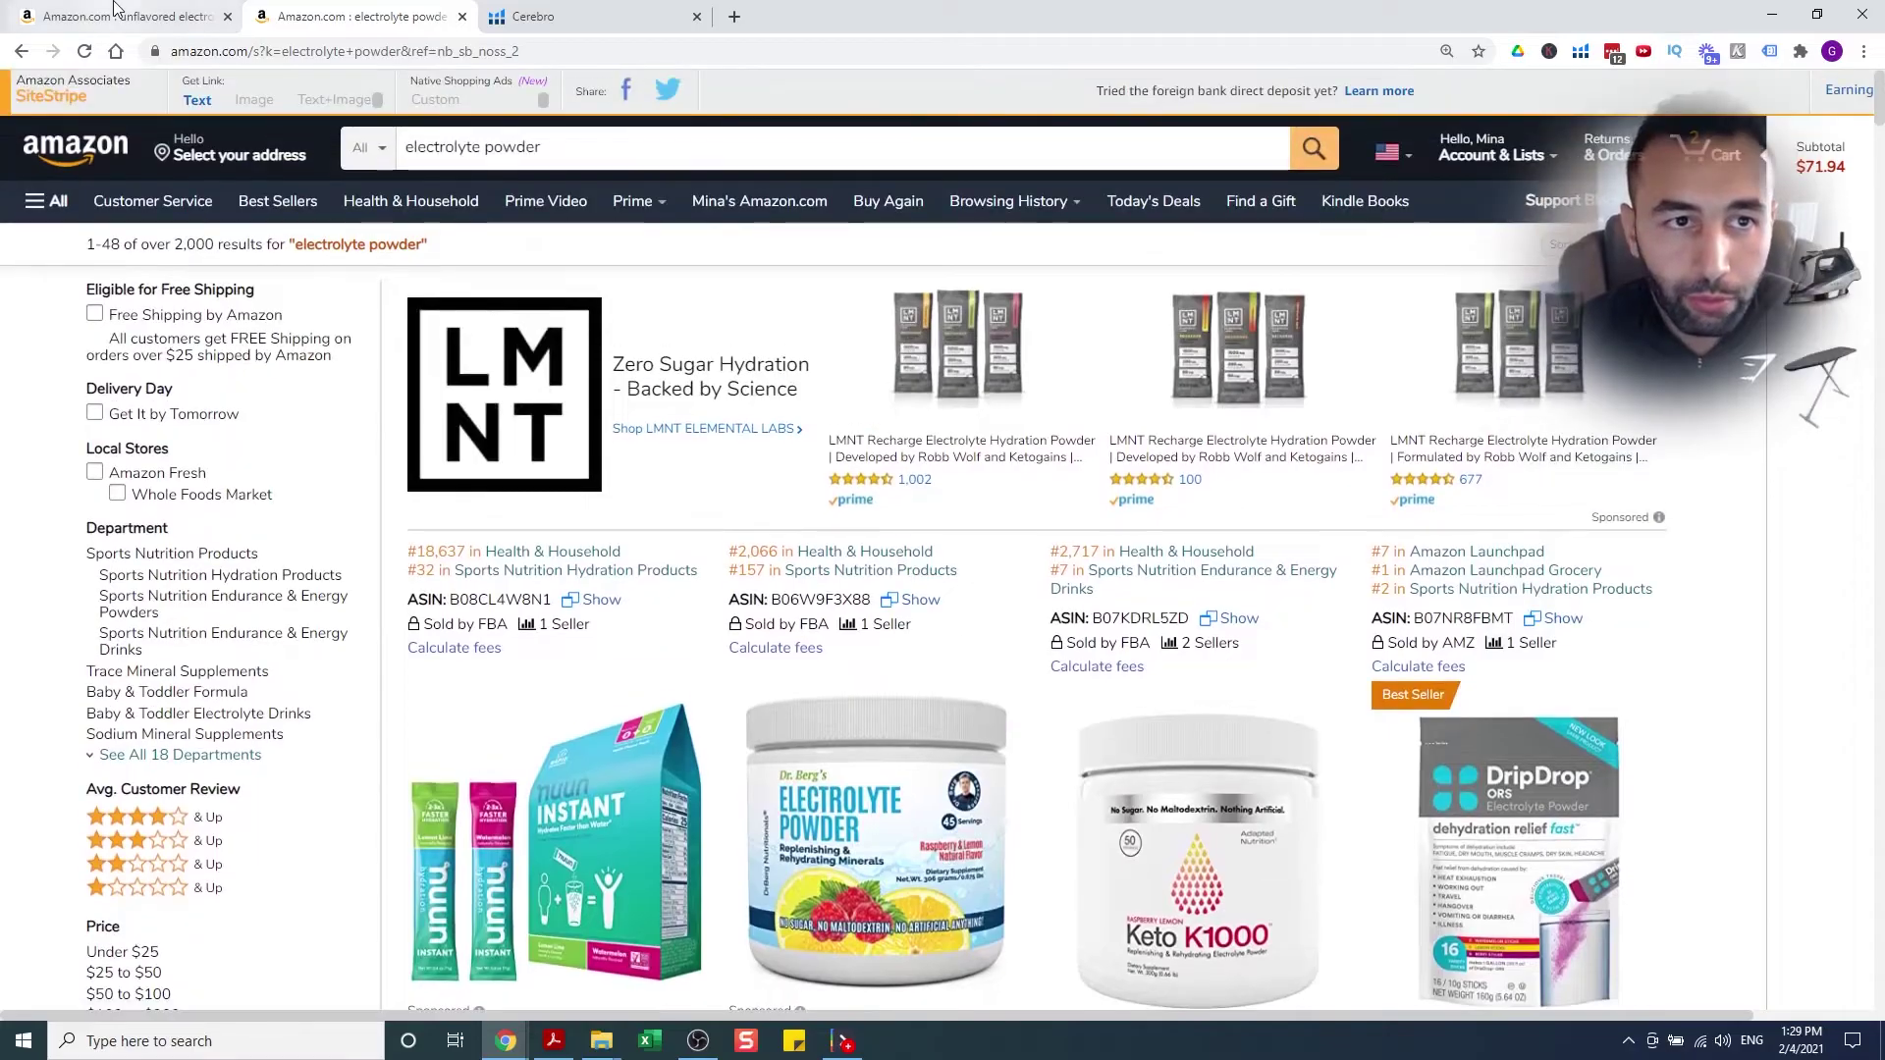
# Go back to the unflavored electrolyte powder results and look through them
pyautogui.click(115, 8)
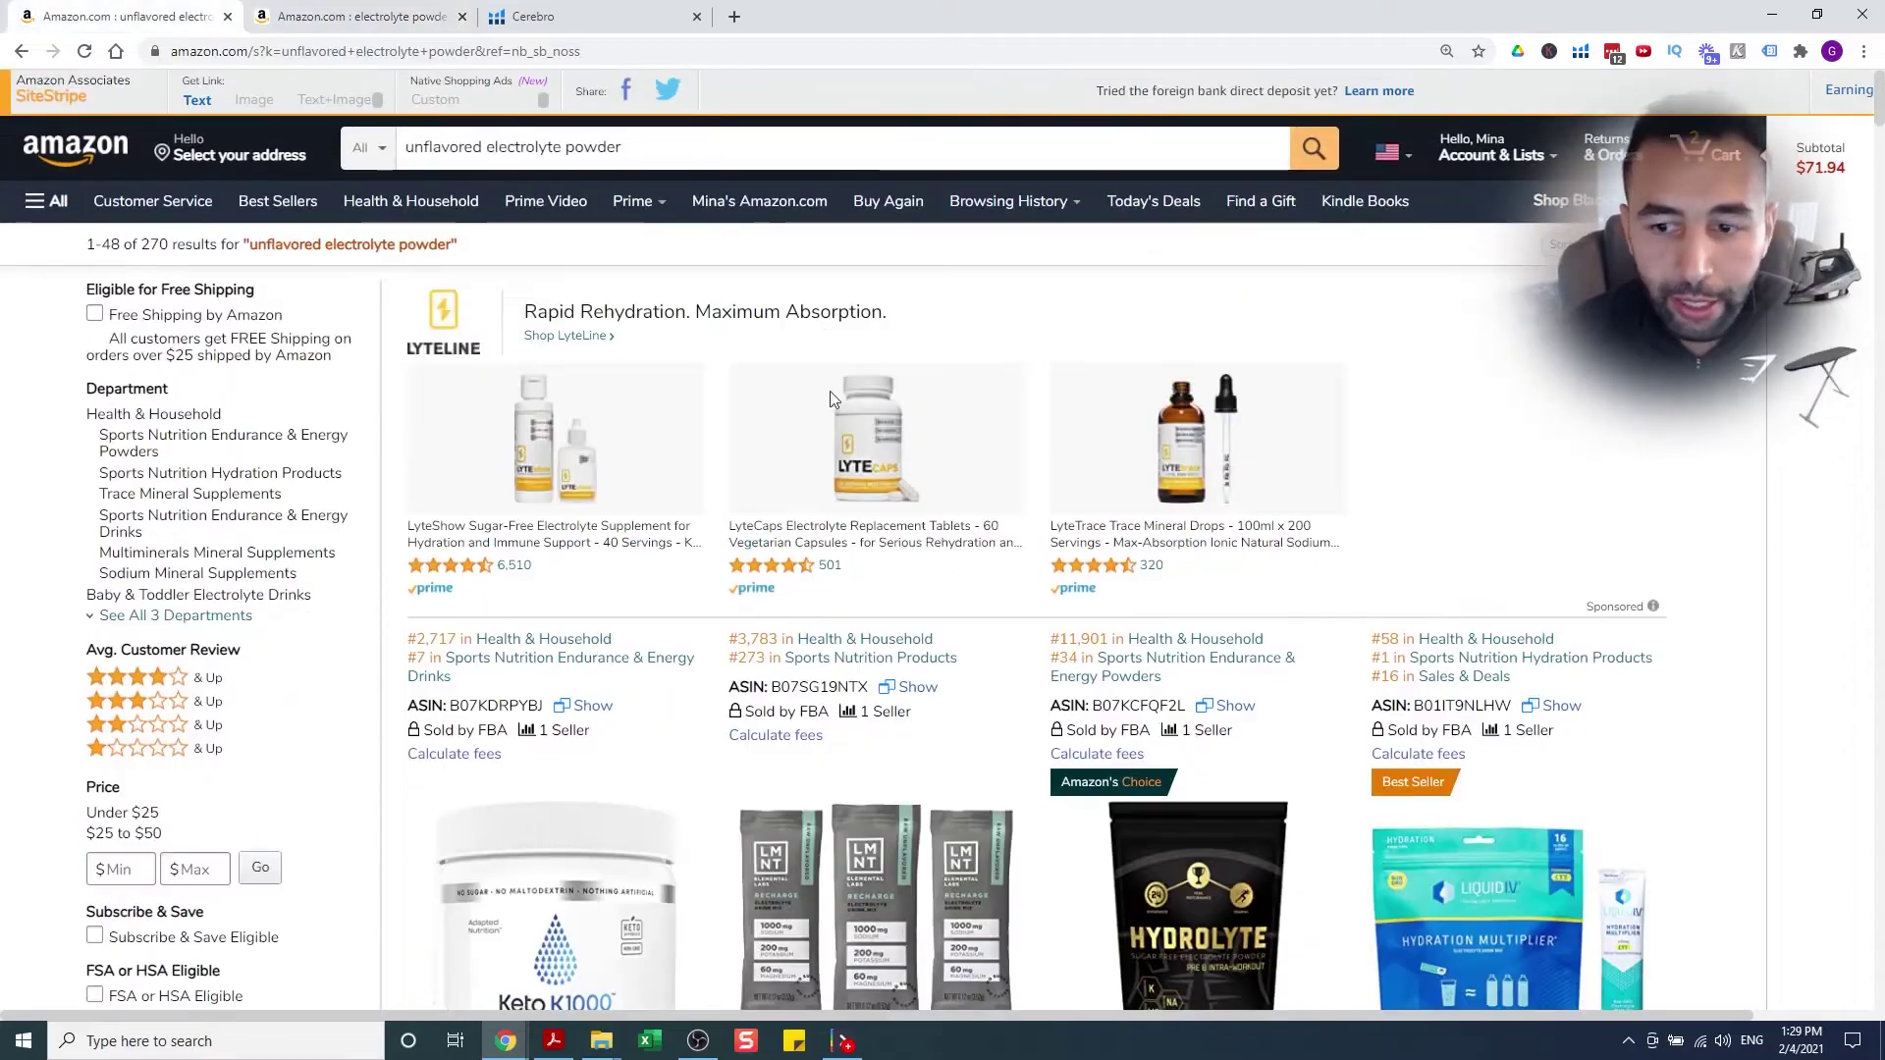
pyautogui.scroll(-10, 1186, 420)
pyautogui.scroll(-15, 1187, 419)
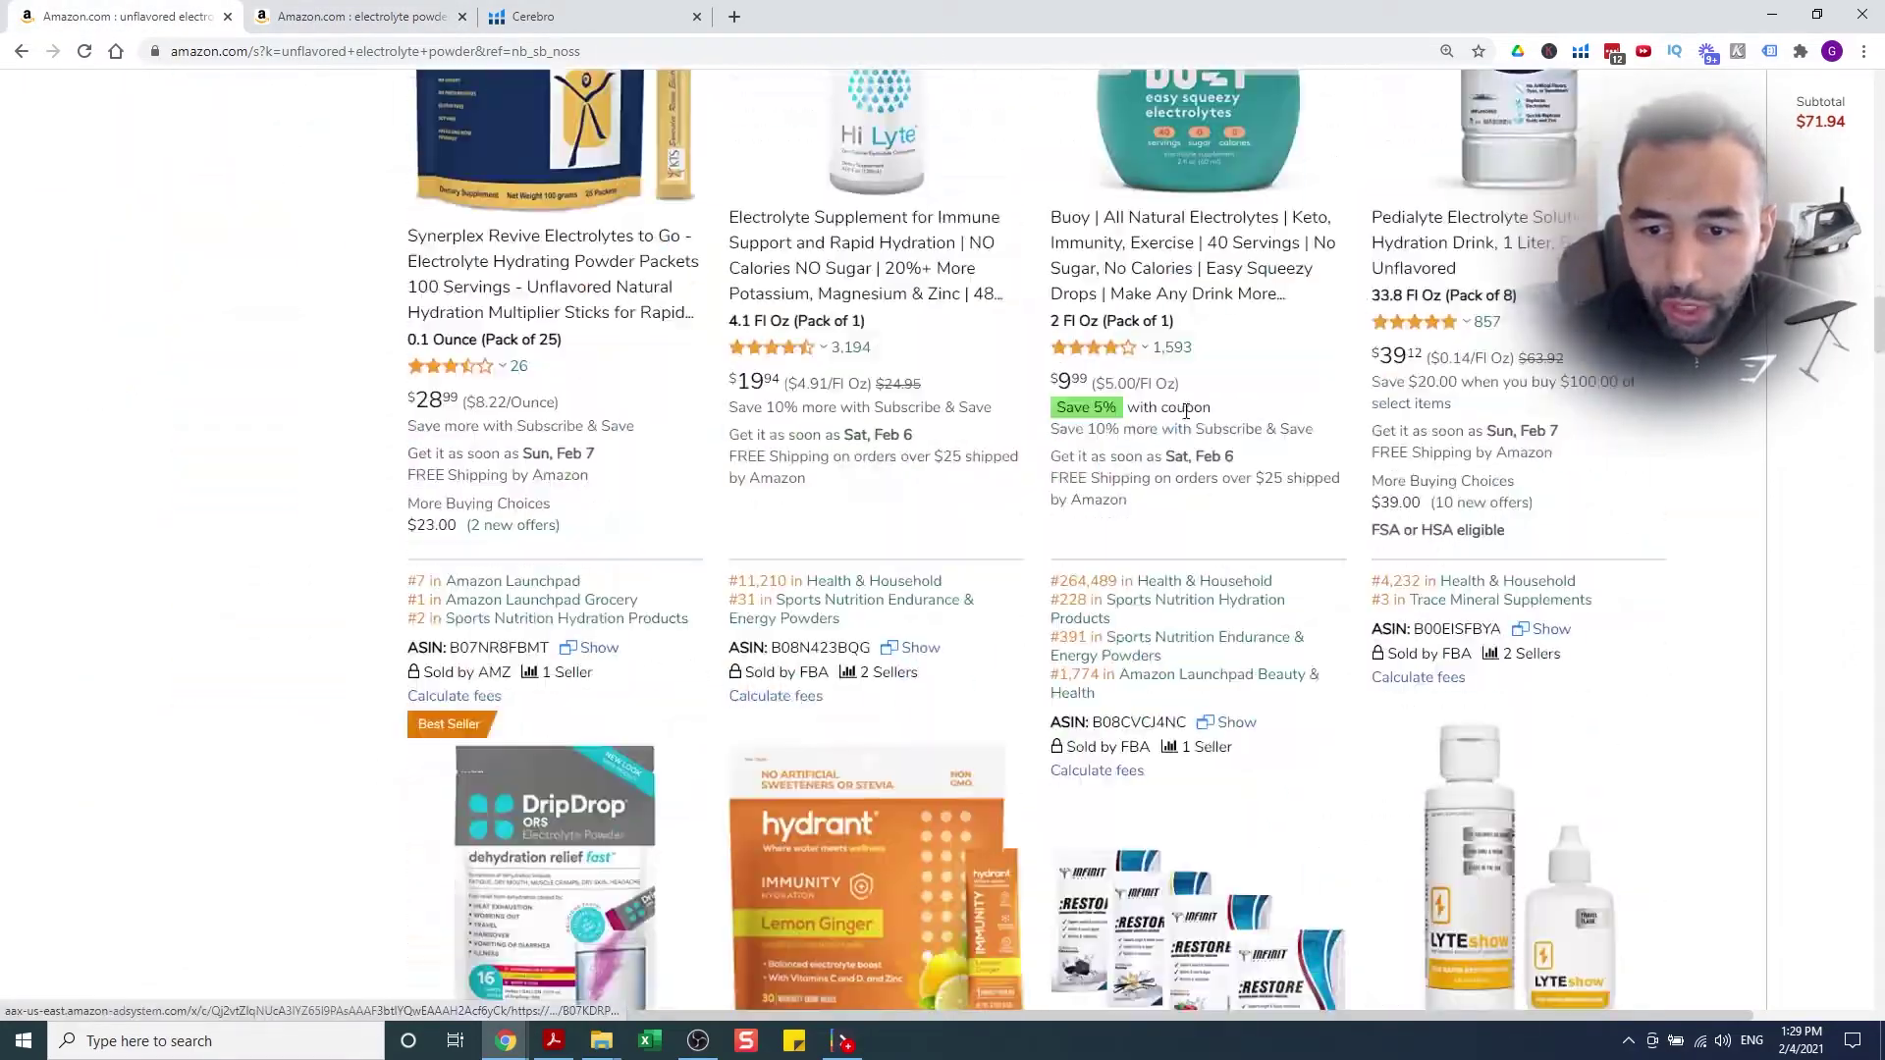
pyautogui.scroll(-7, 1187, 420)
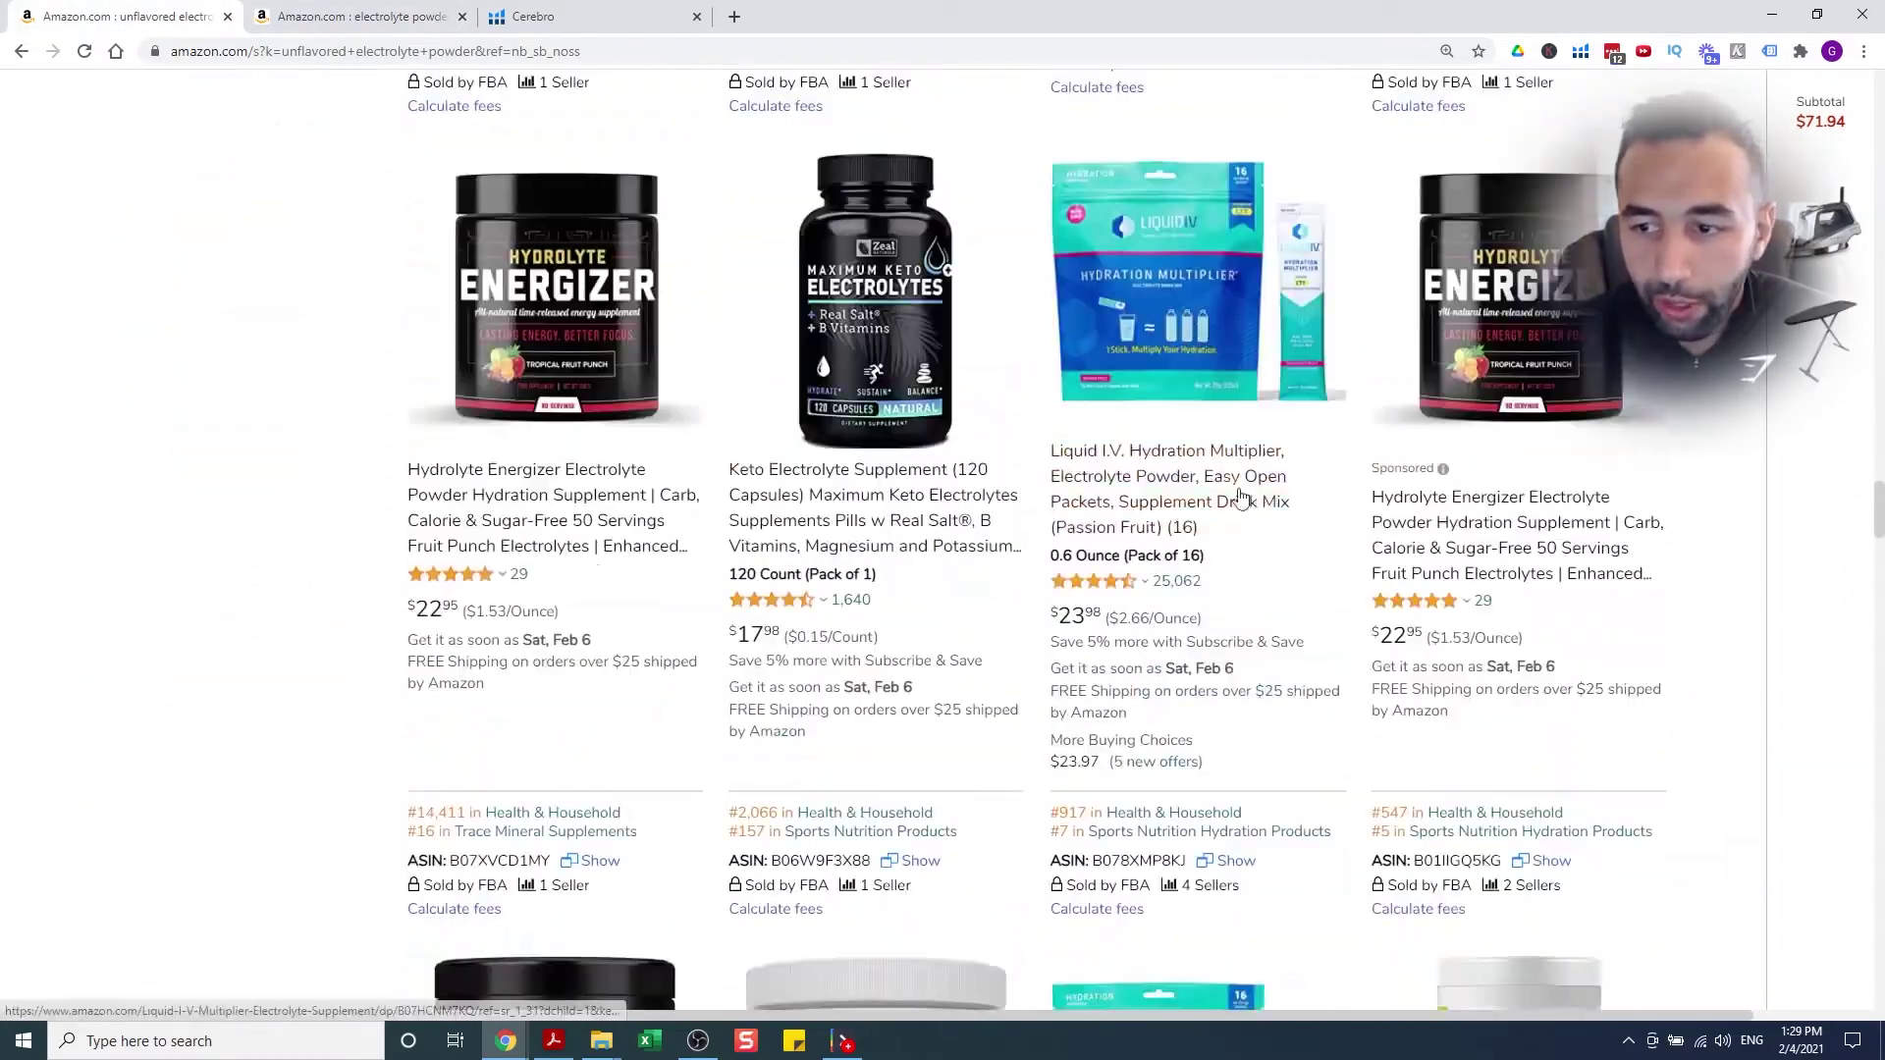
pyautogui.scroll(1, 1546, 332)
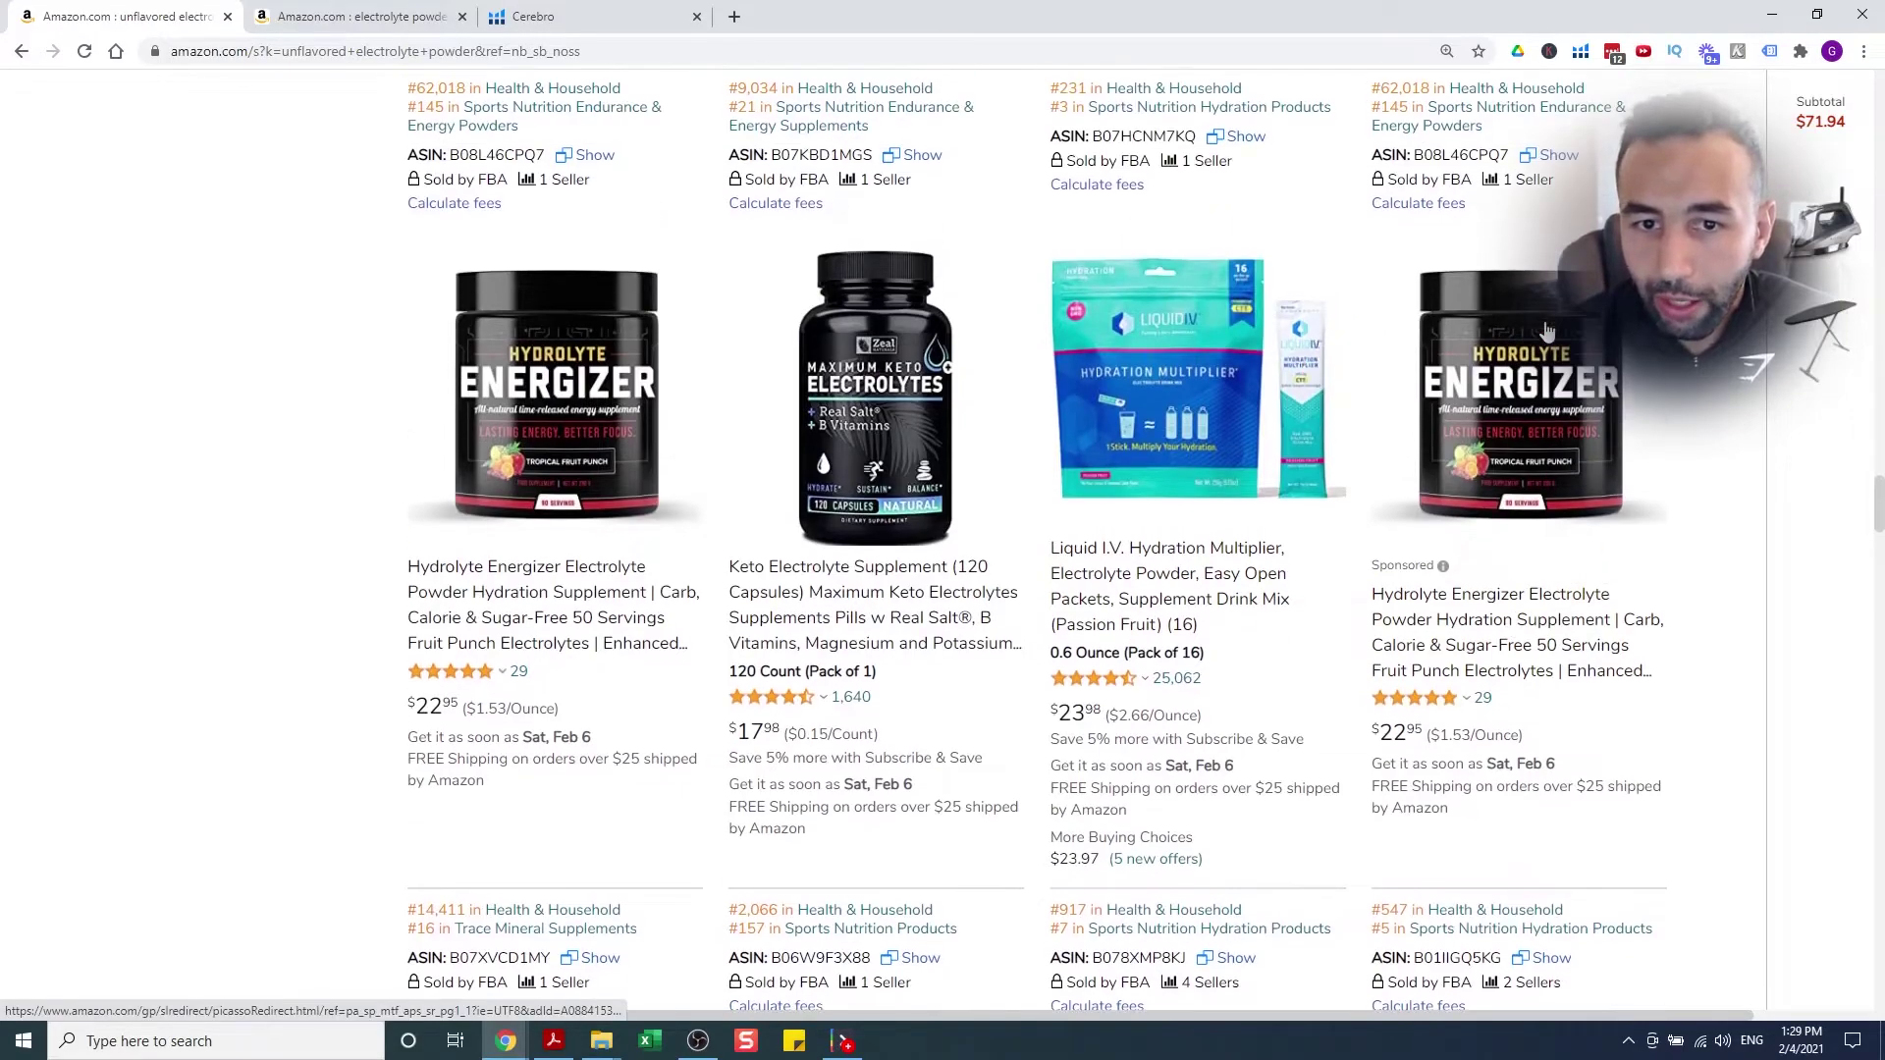
pyautogui.scroll(5, 1520, 372)
pyautogui.scroll(-15, 1263, 496)
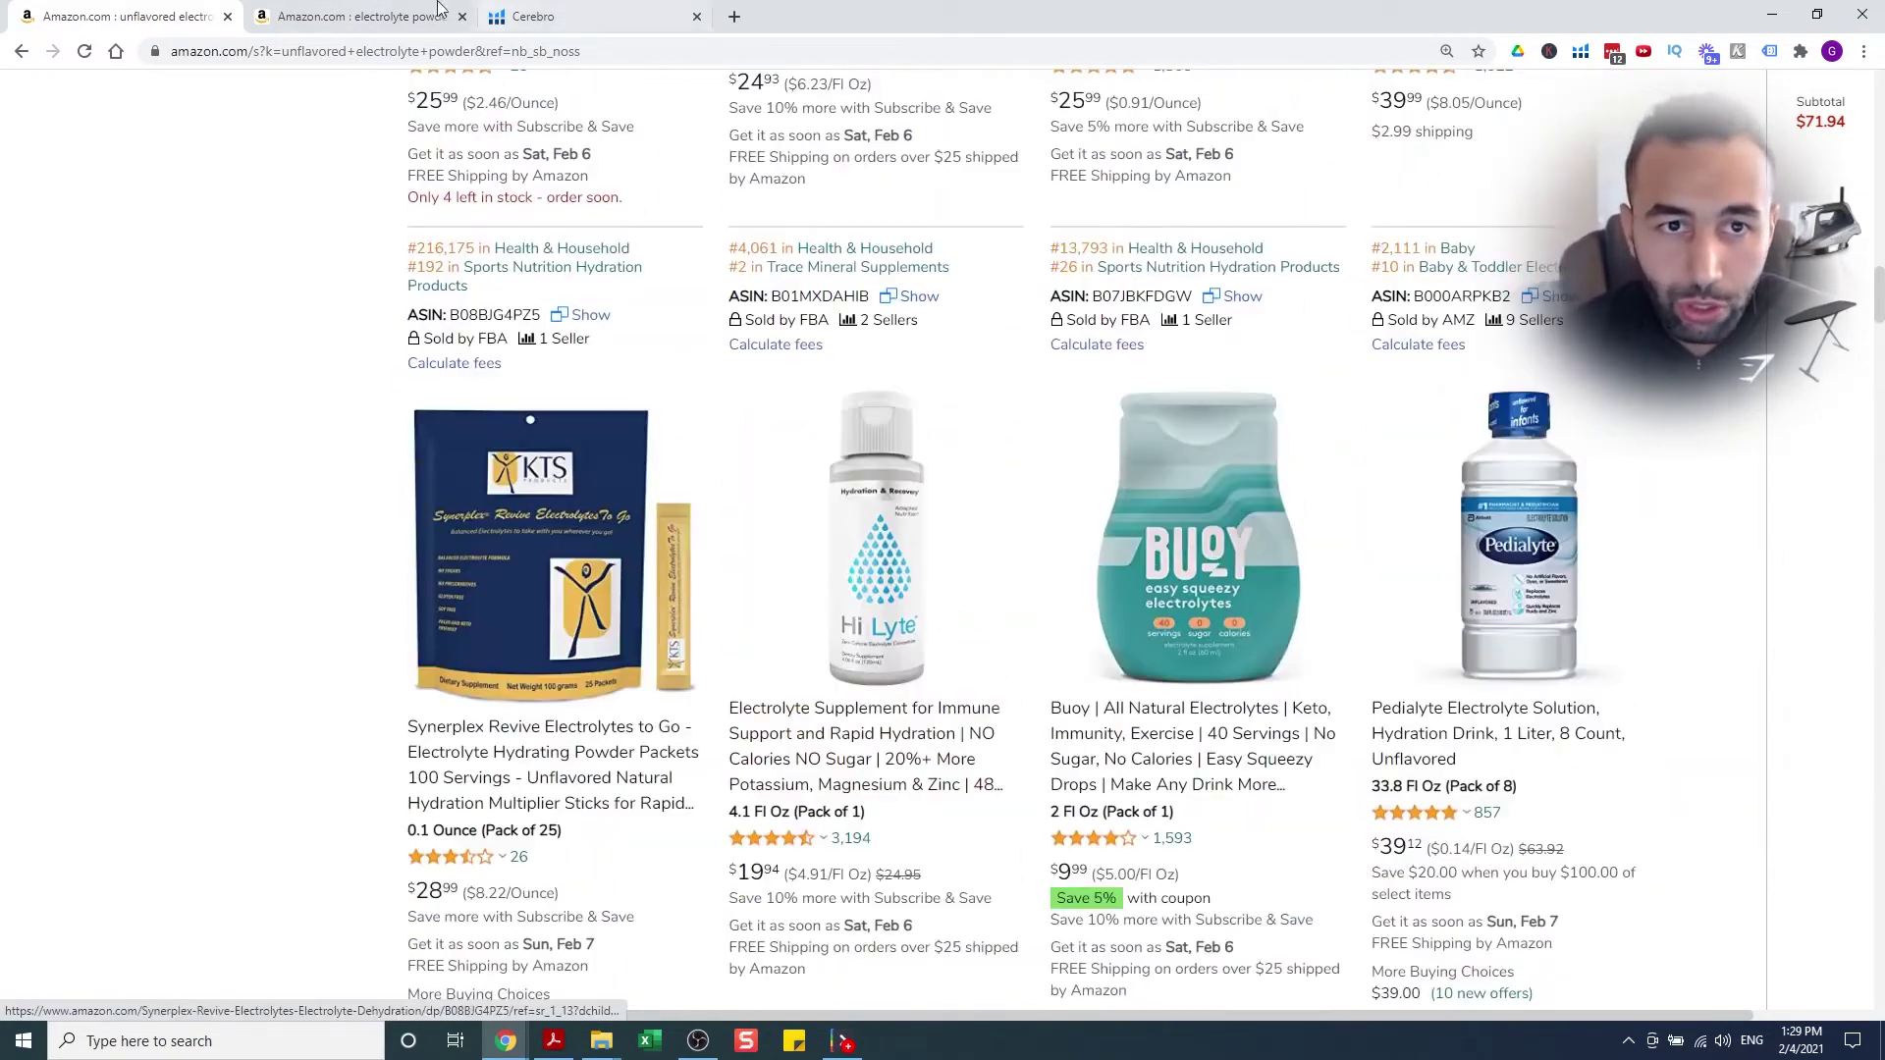
# Return to the Cerebro page holding the eight competitor ASINs
pyautogui.click(438, 8)
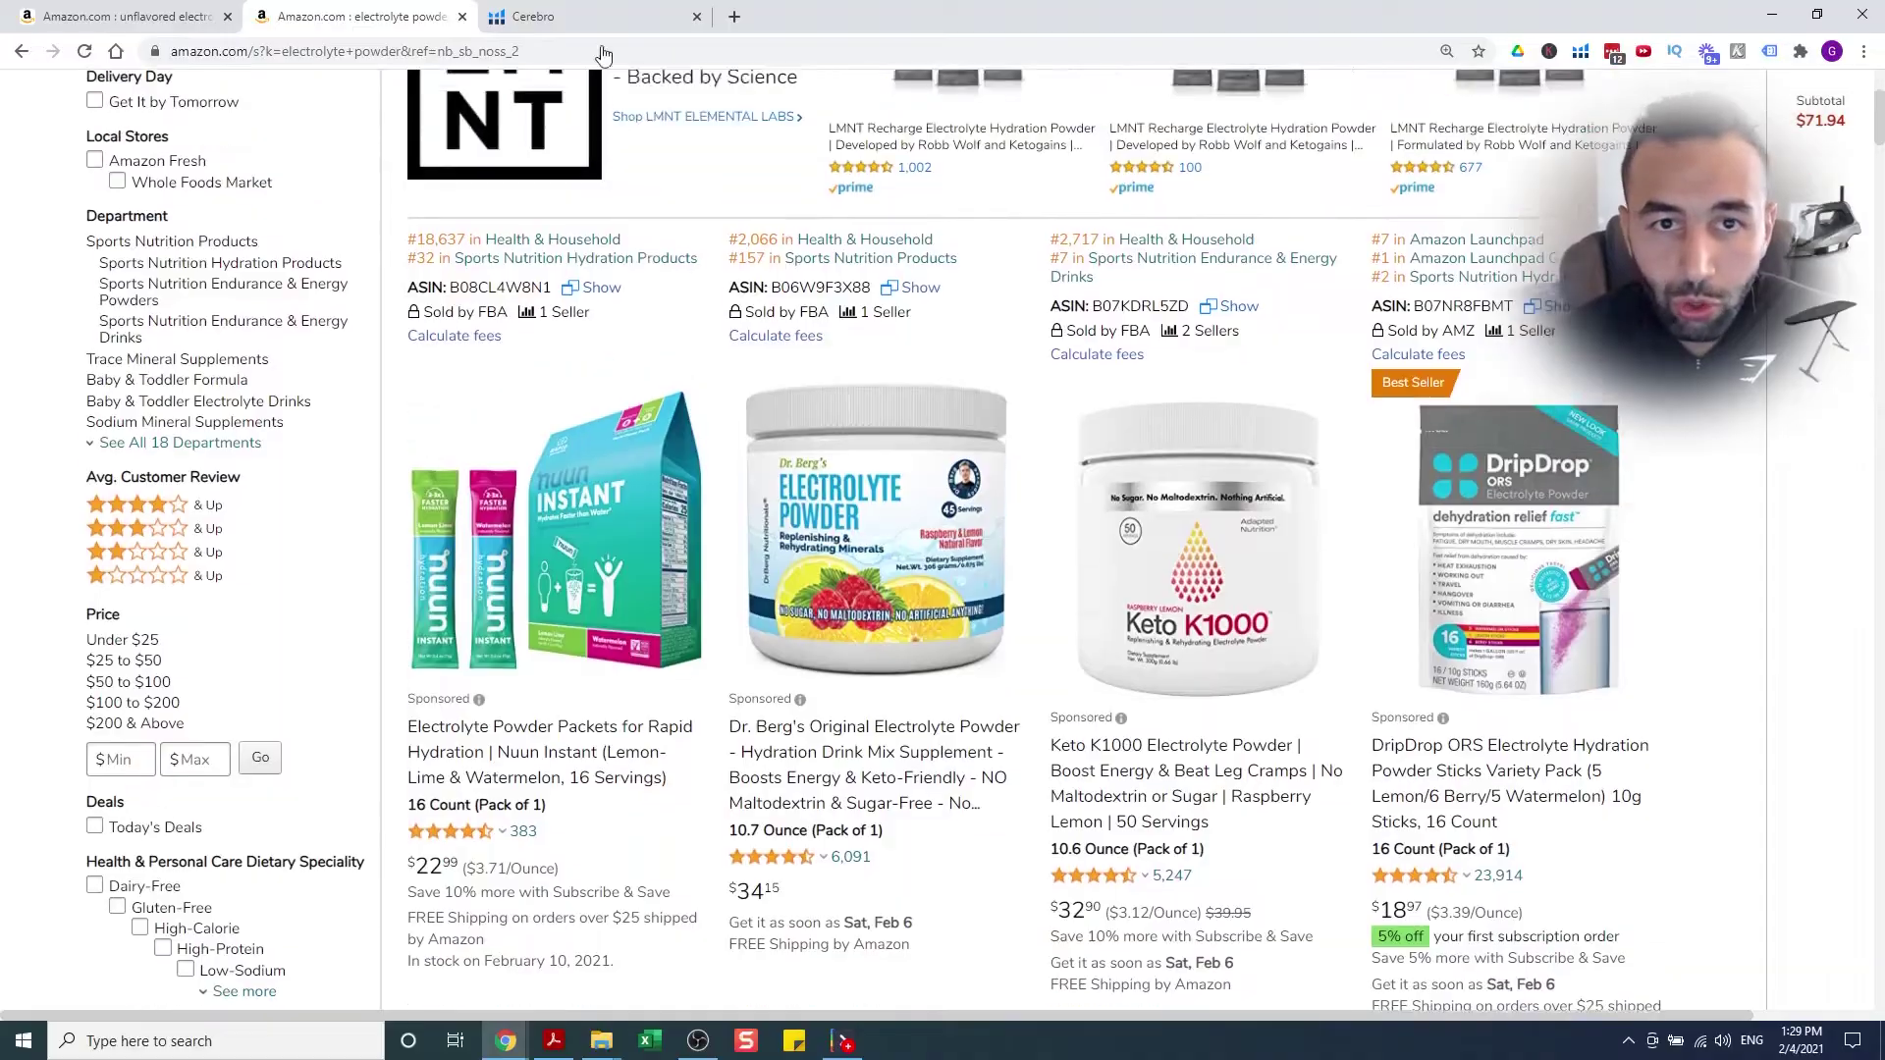
pyautogui.click(548, 24)
pyautogui.click(162, 252)
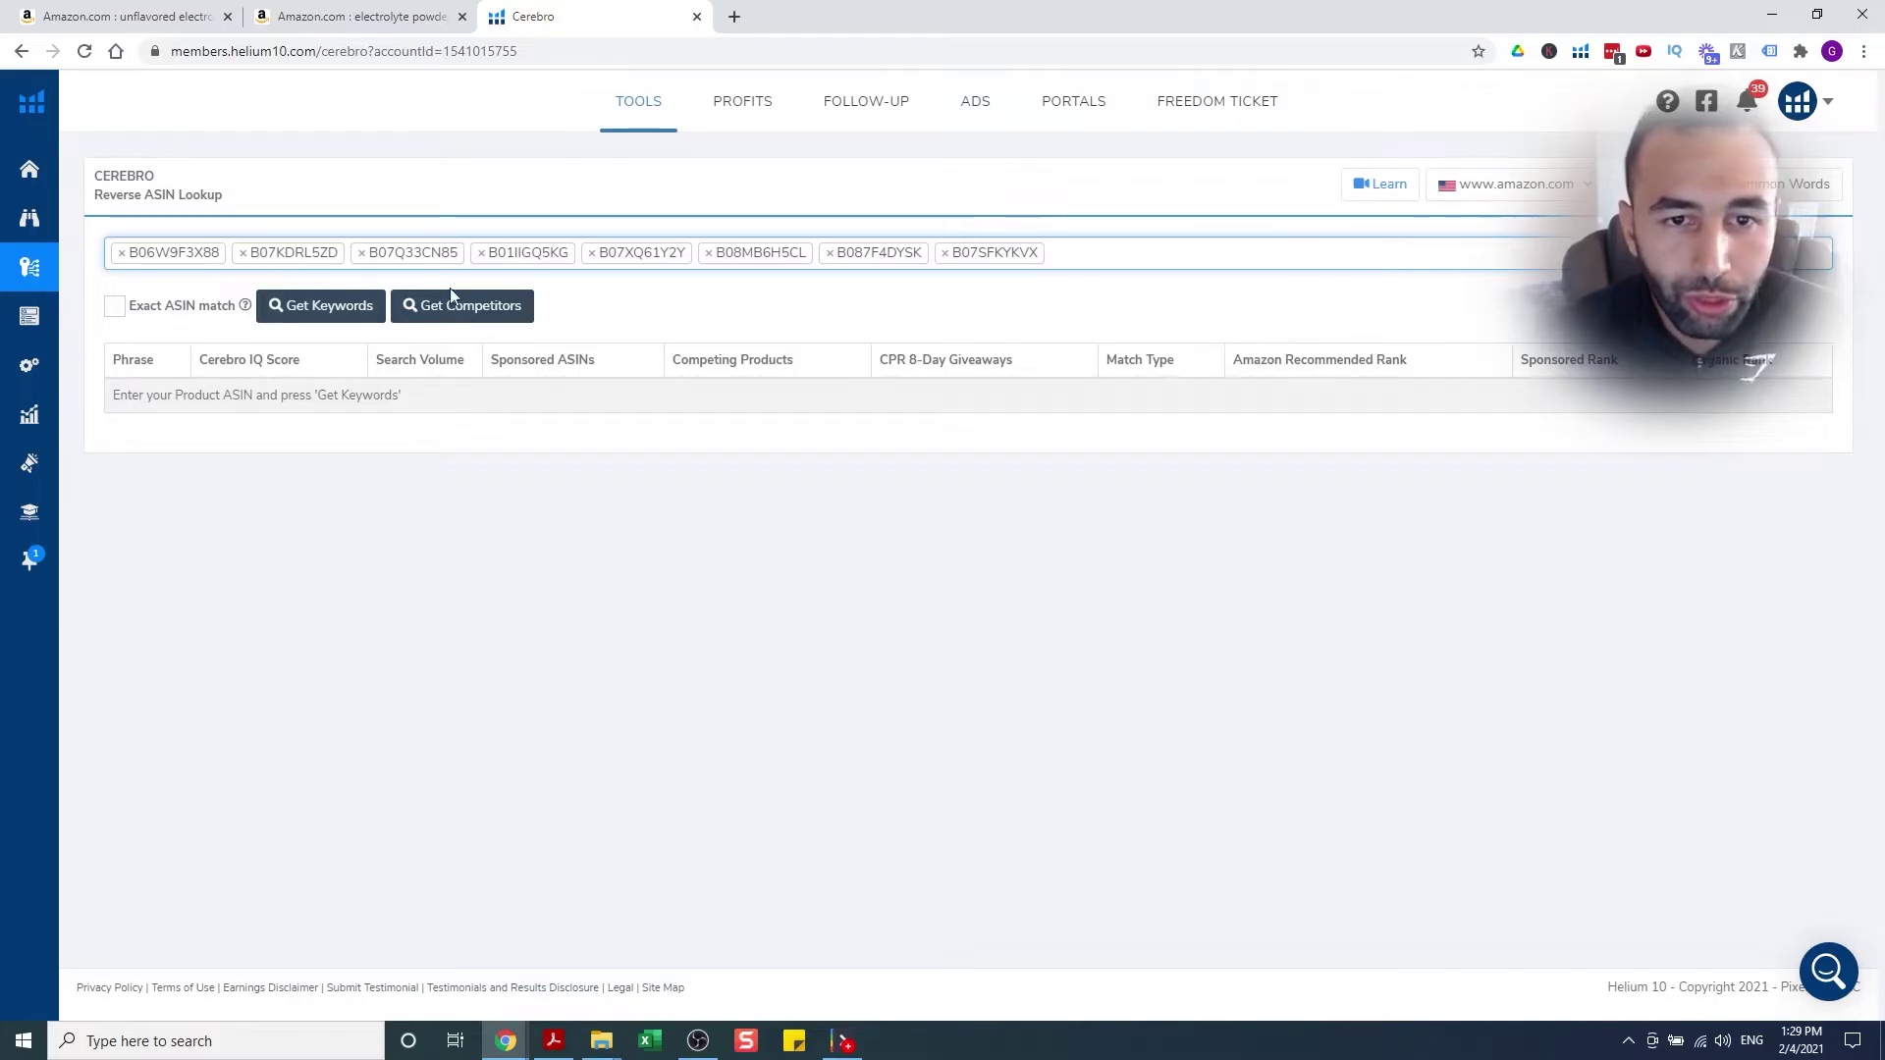
# Run Get Keywords for the eight ASINs and choose a fresh search over the saved history
pyautogui.click(304, 330)
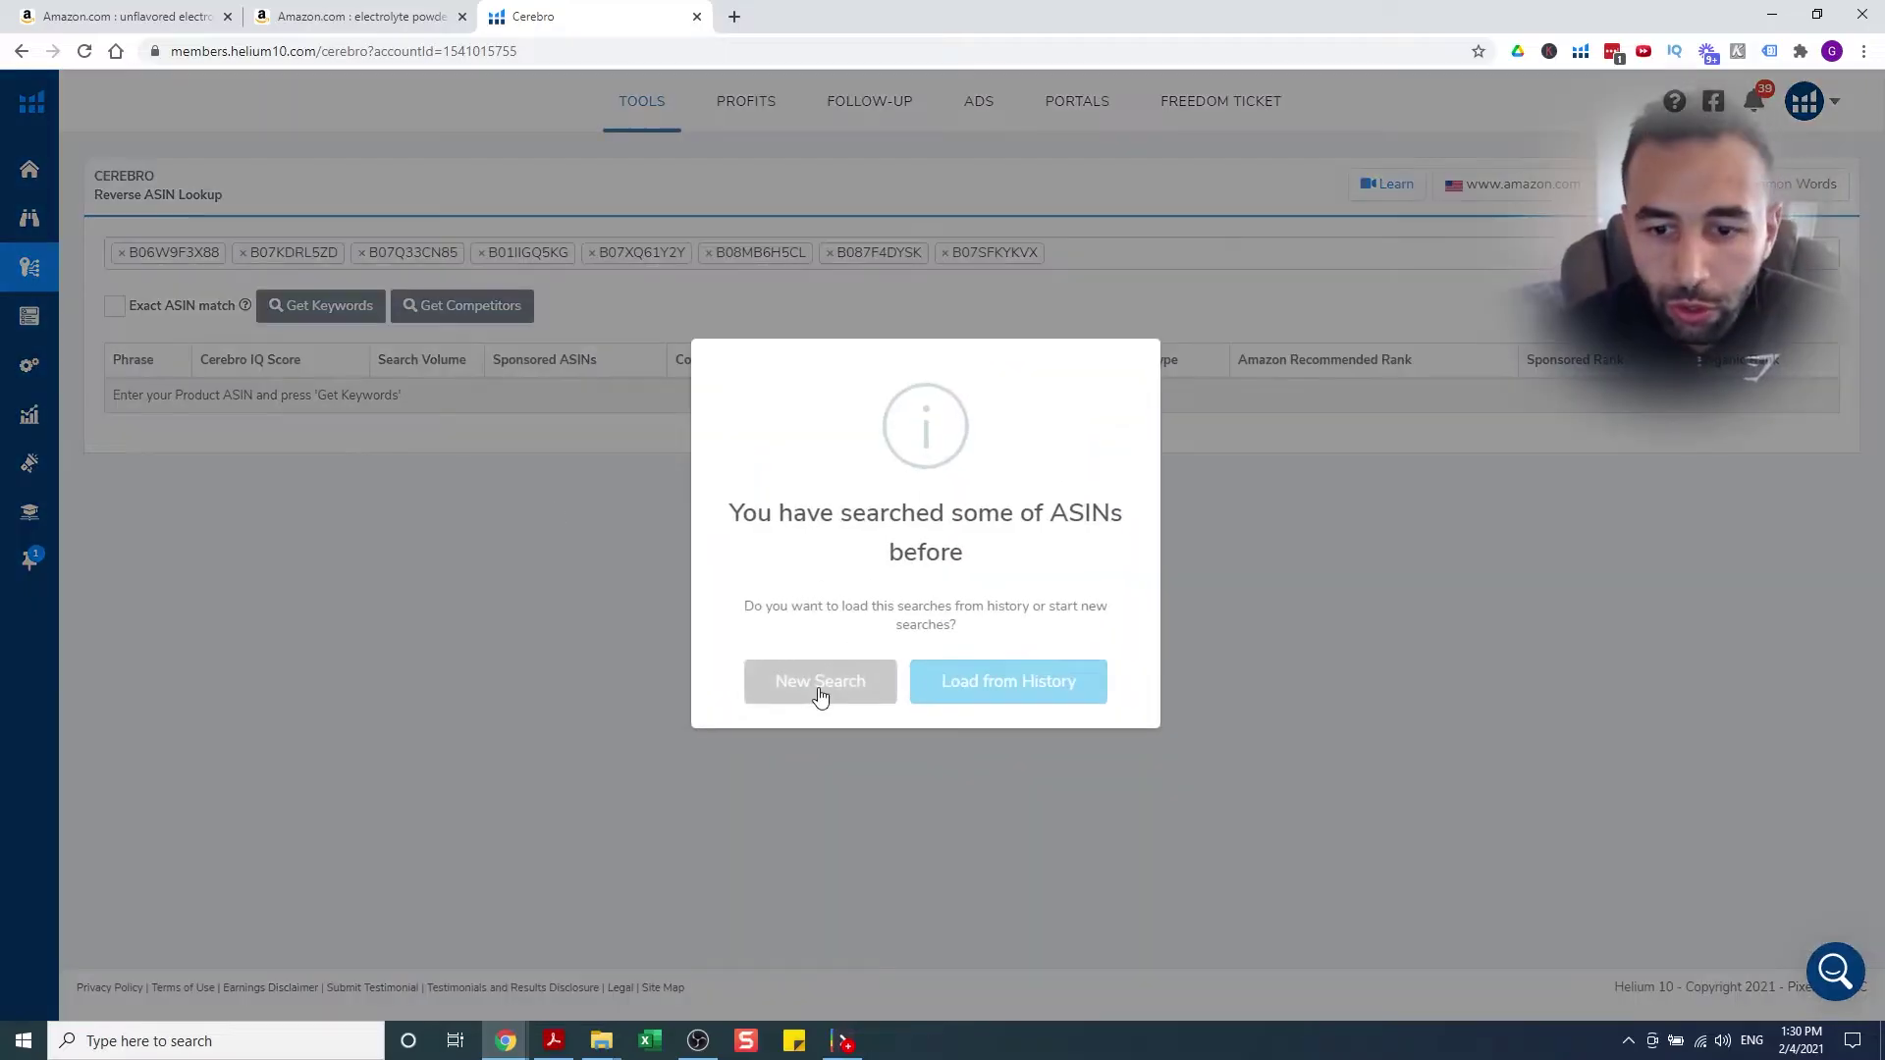
pyautogui.click(820, 694)
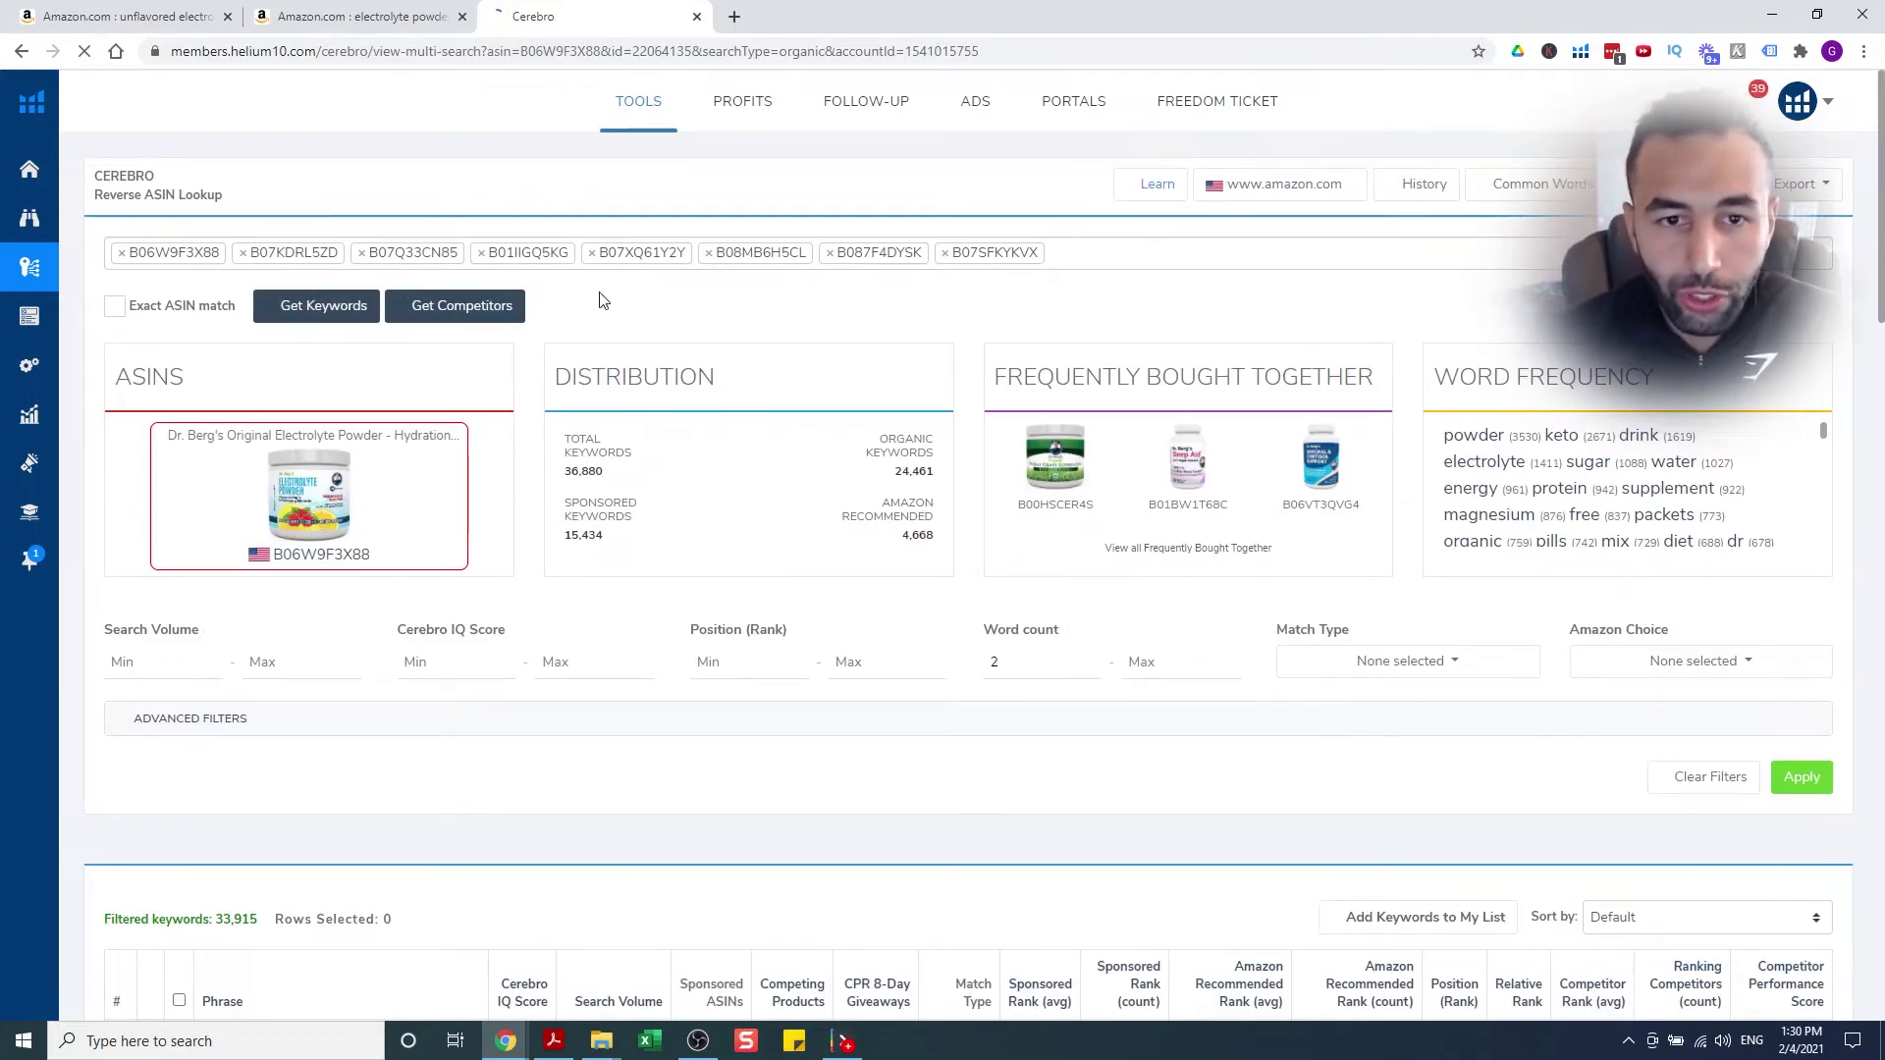
# Review the 33,915 filtered keyword results and expand the Advanced Filters
pyautogui.scroll(-6, 256, 579)
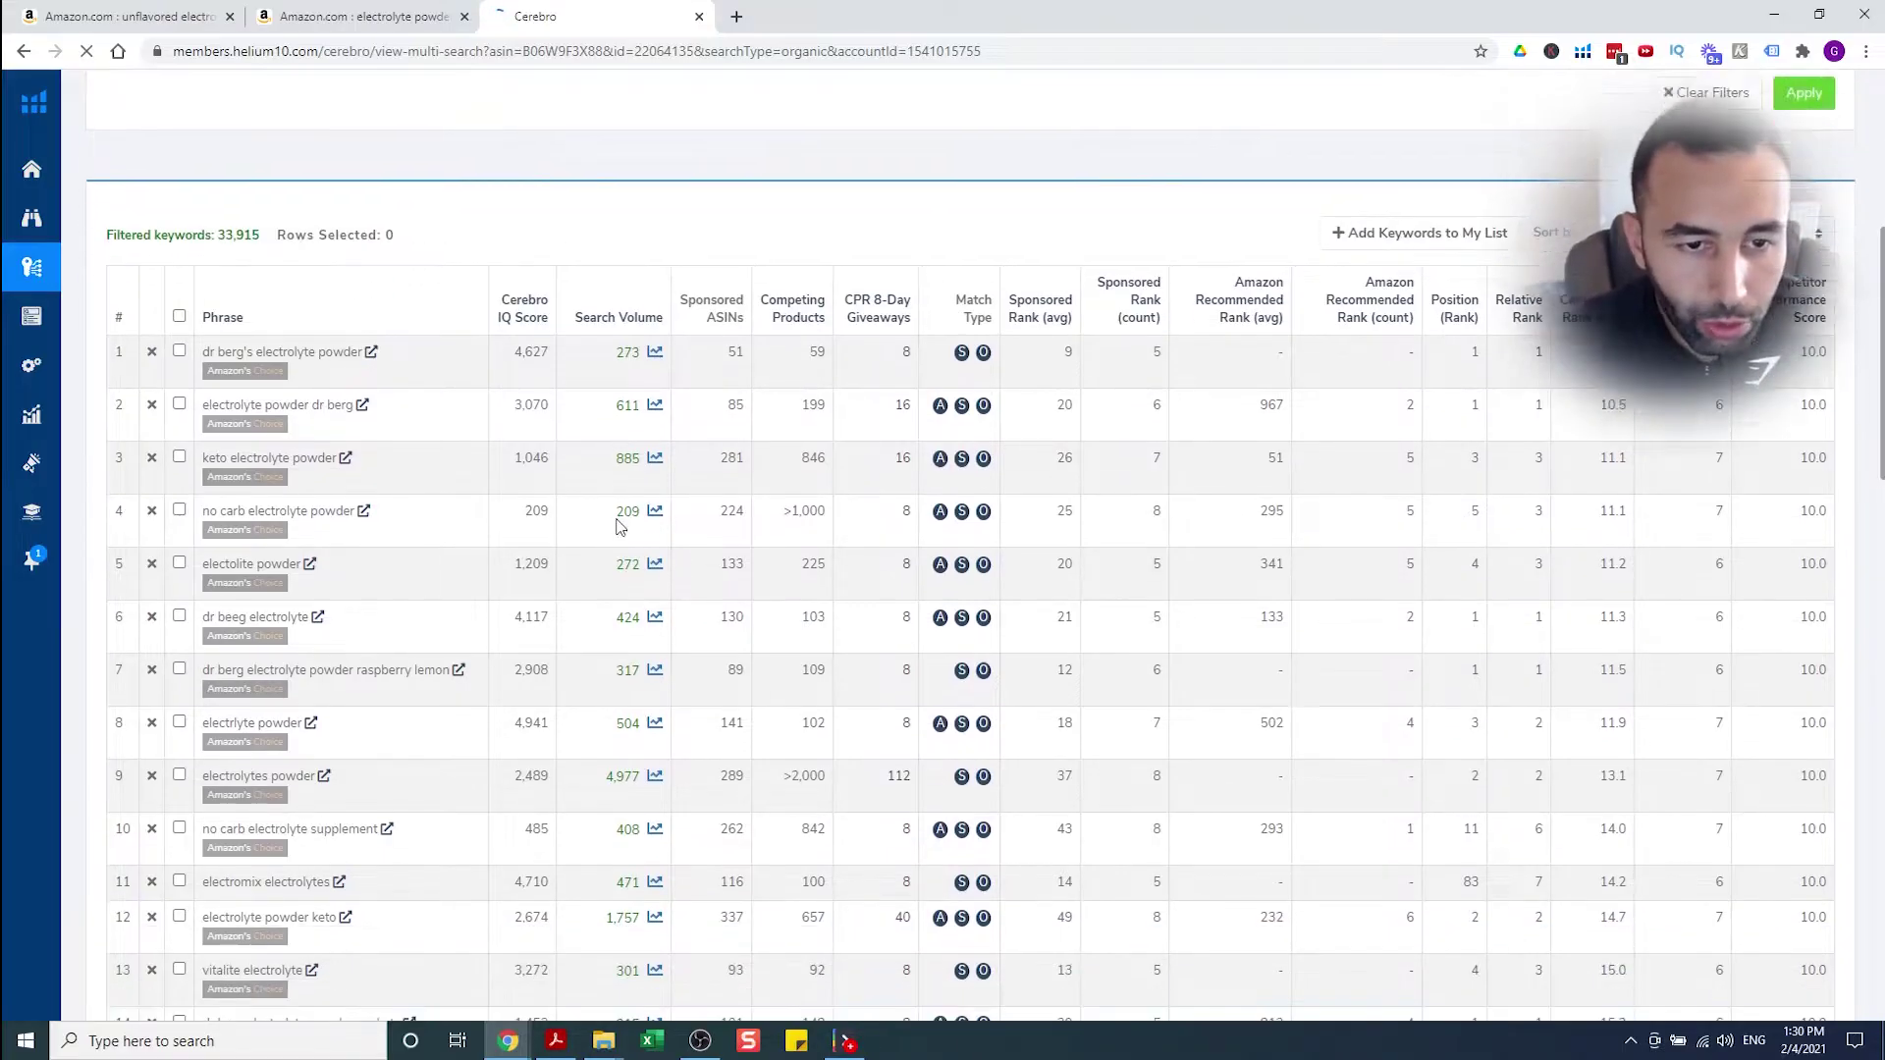
pyautogui.scroll(3, 590, 529)
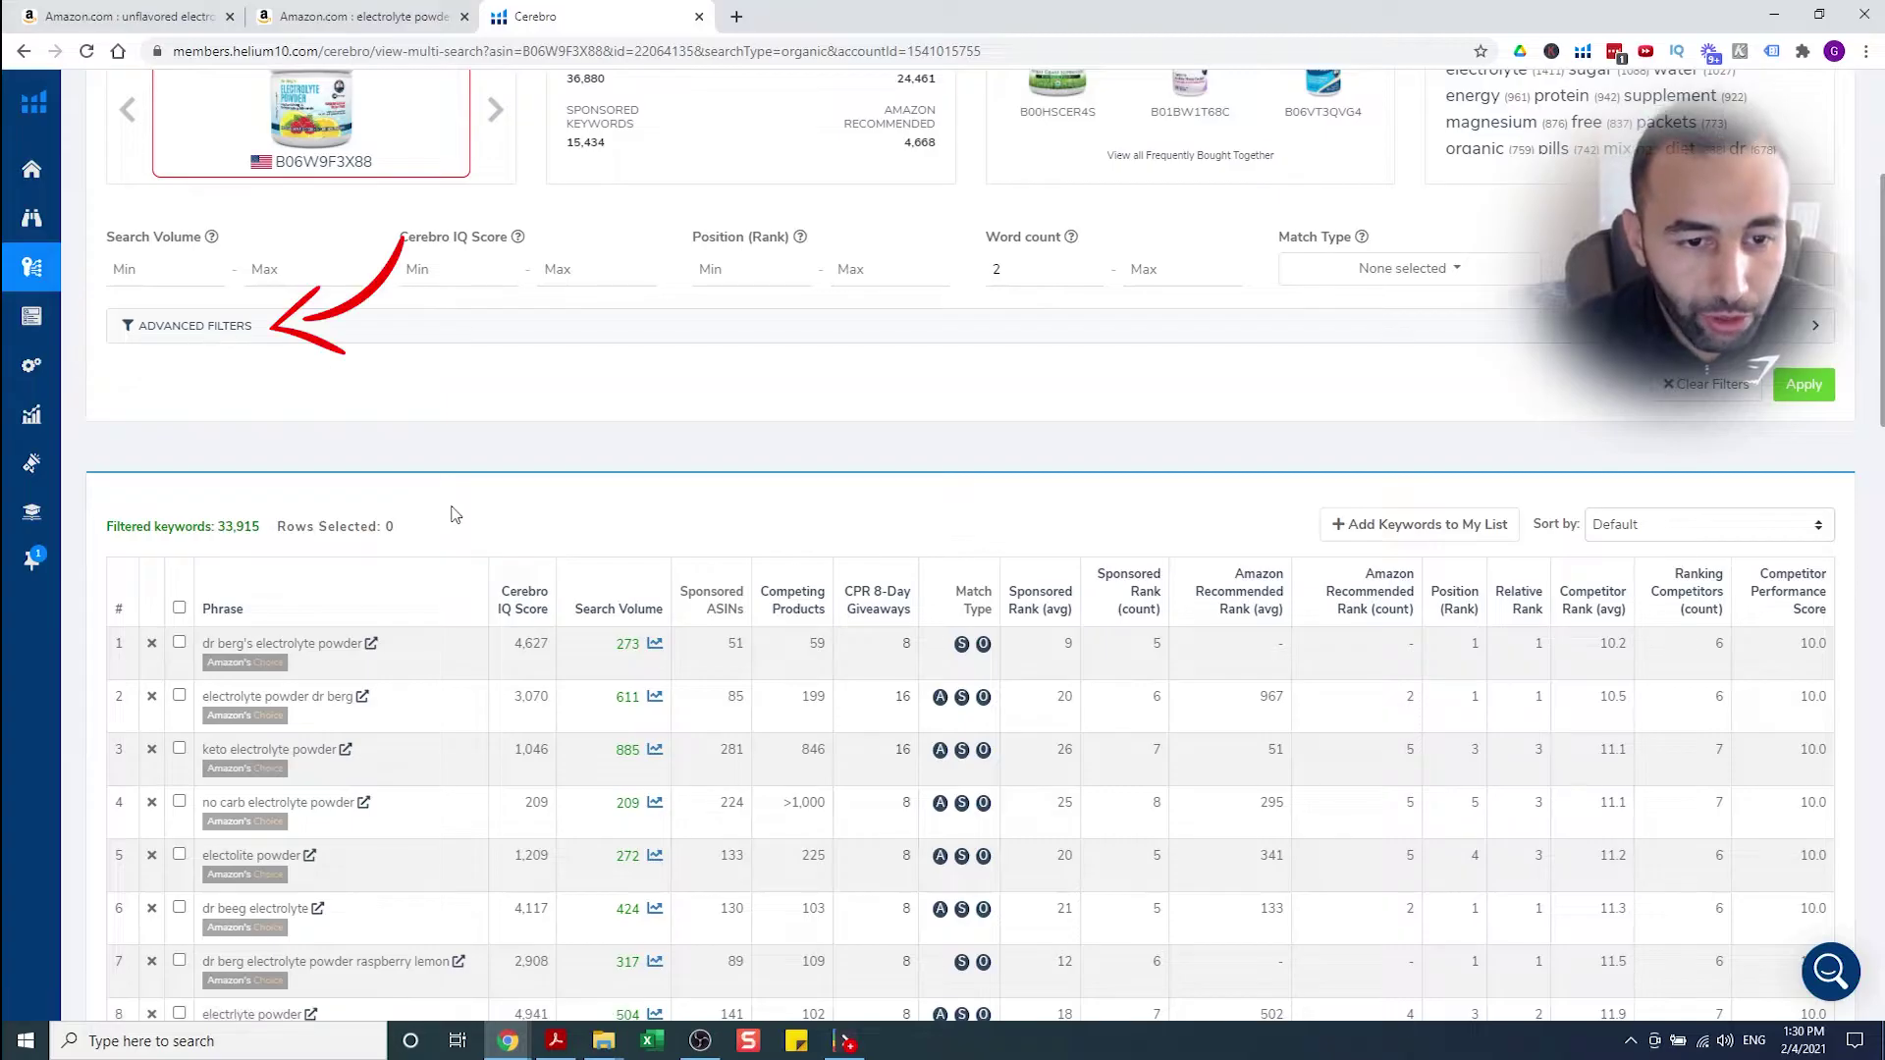
pyautogui.scroll(4, 393, 649)
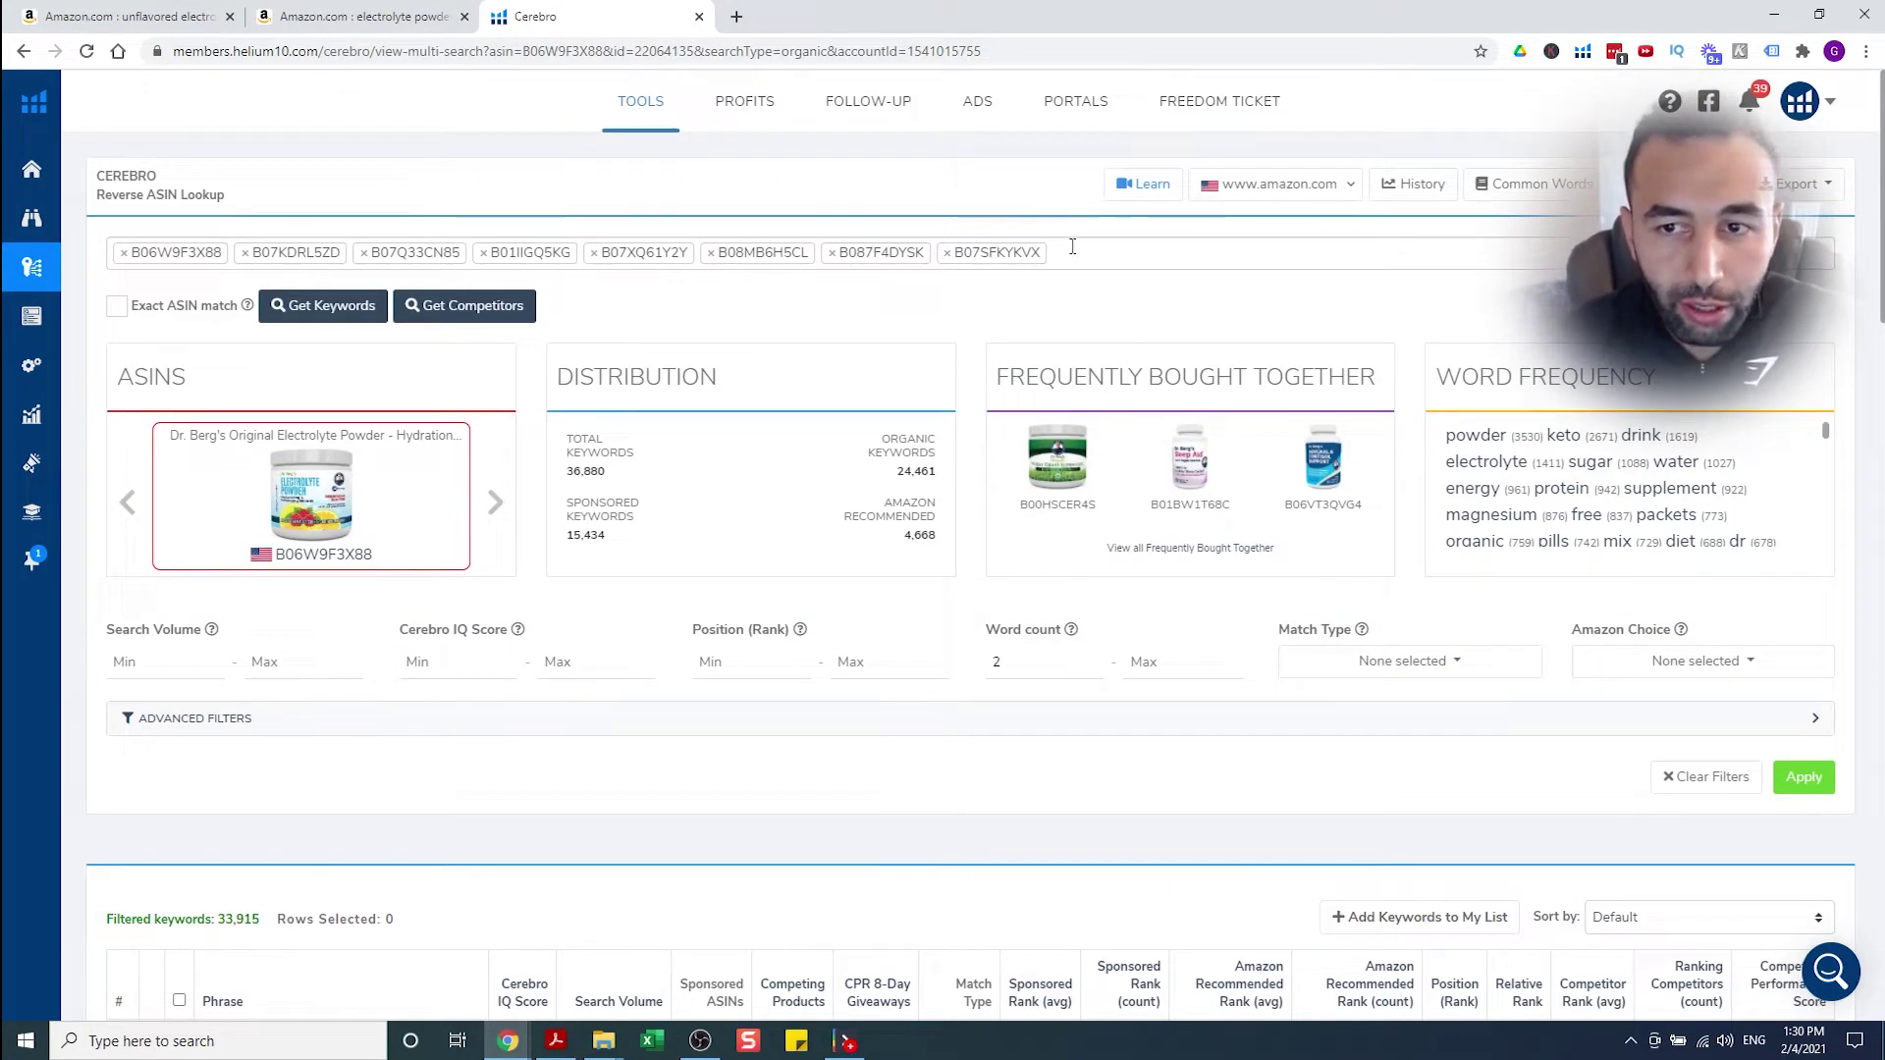
pyautogui.scroll(-6, 539, 380)
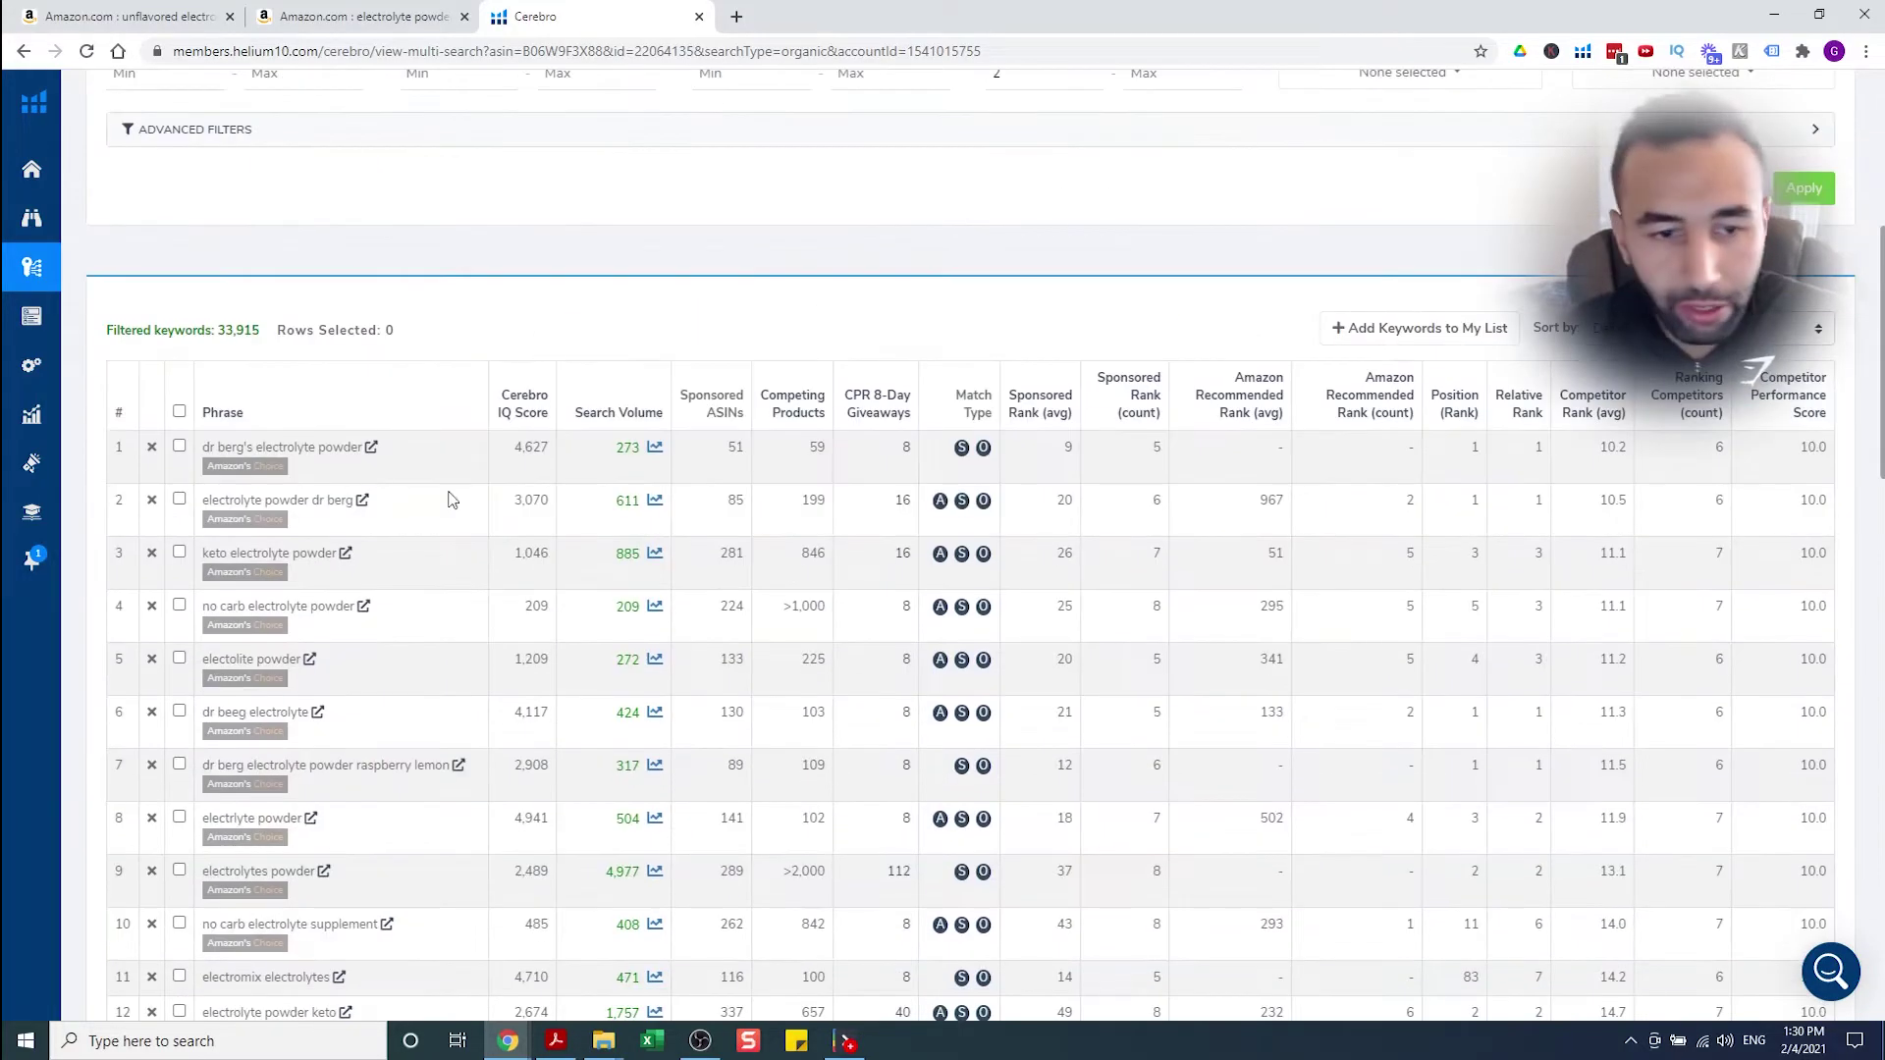
pyautogui.scroll(3, 451, 497)
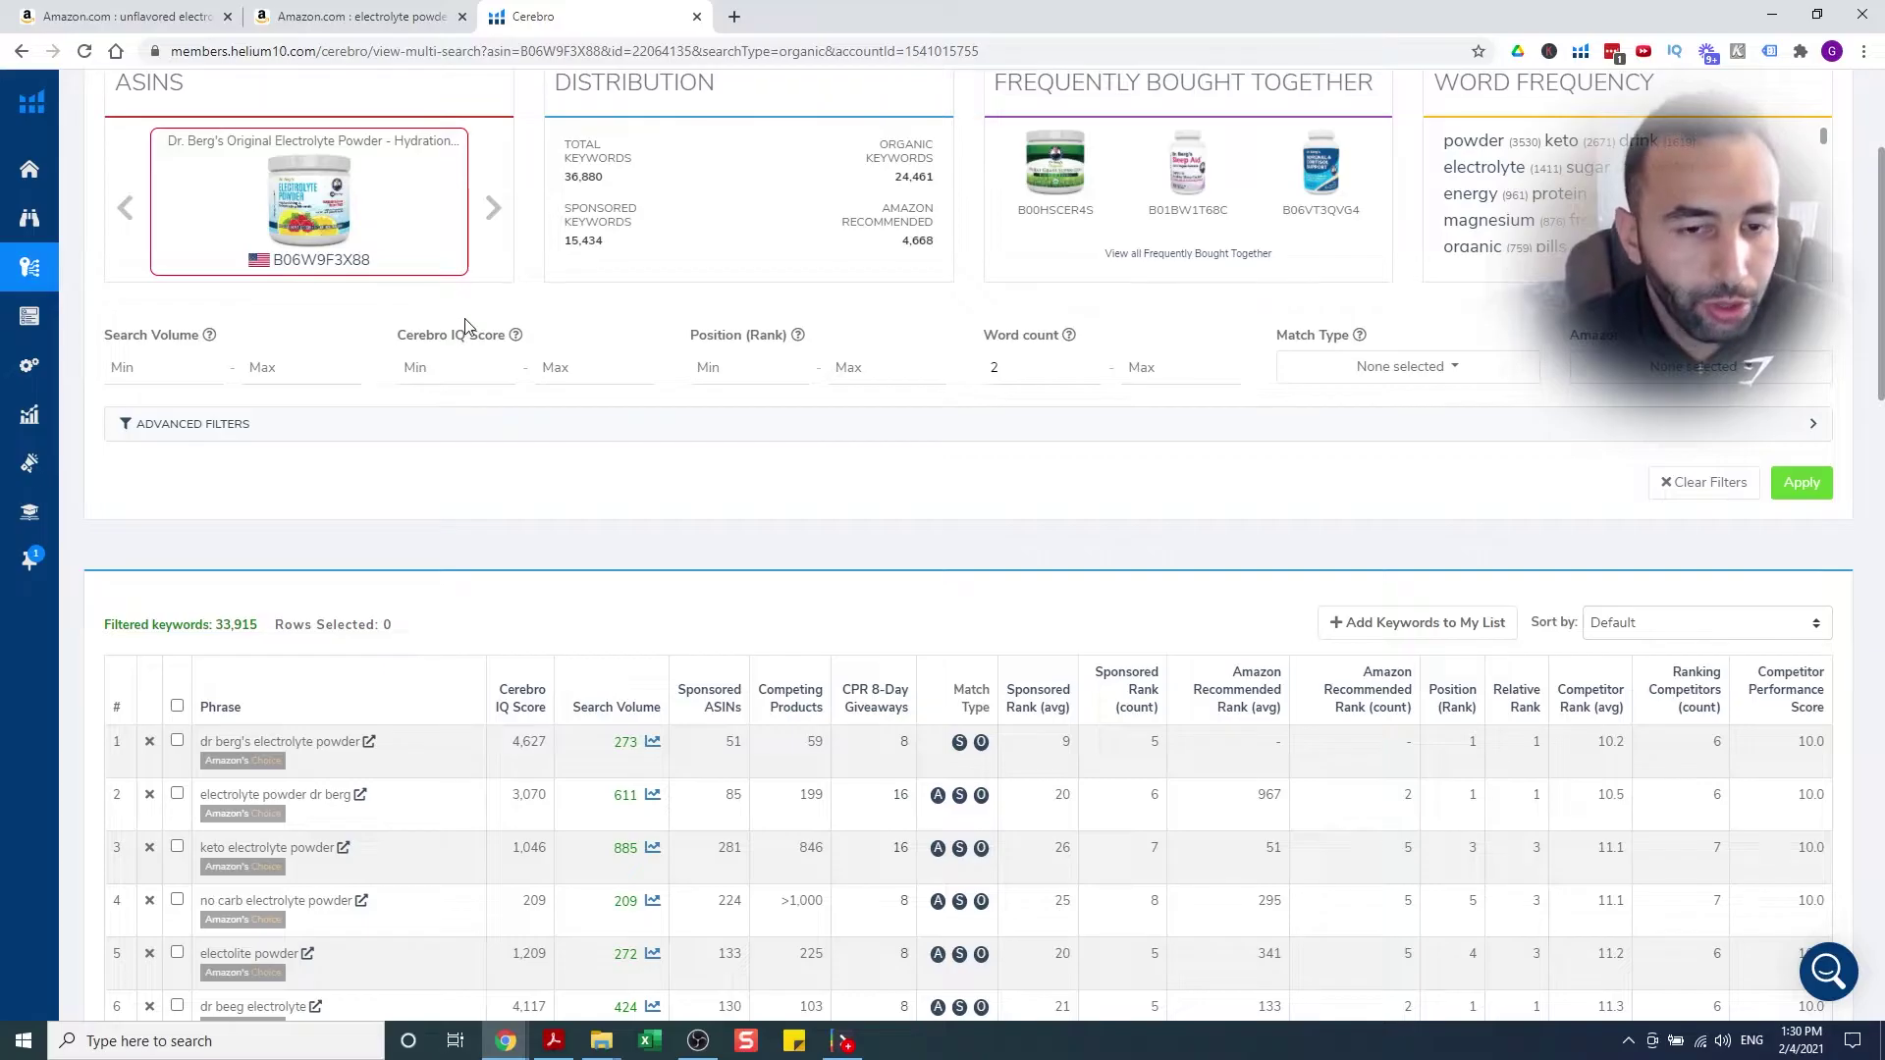
pyautogui.scroll(-2, 469, 327)
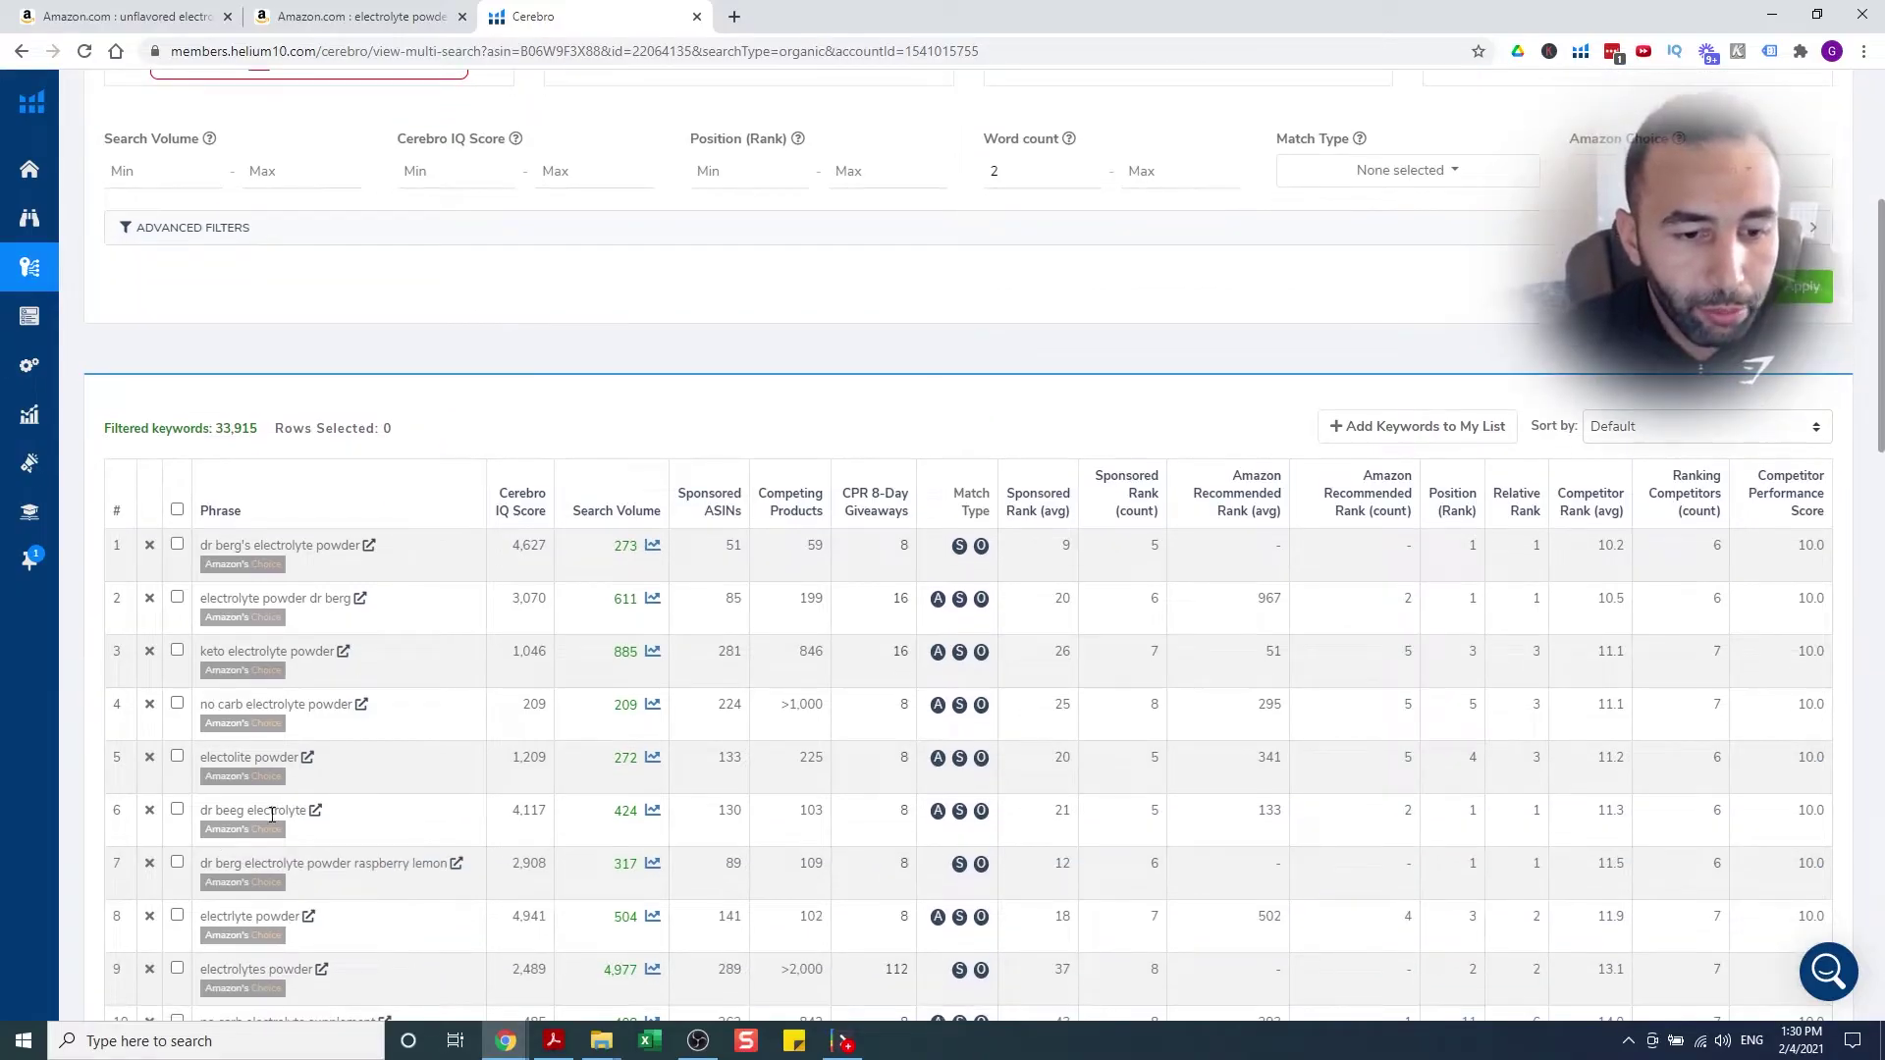
pyautogui.scroll(3, 304, 467)
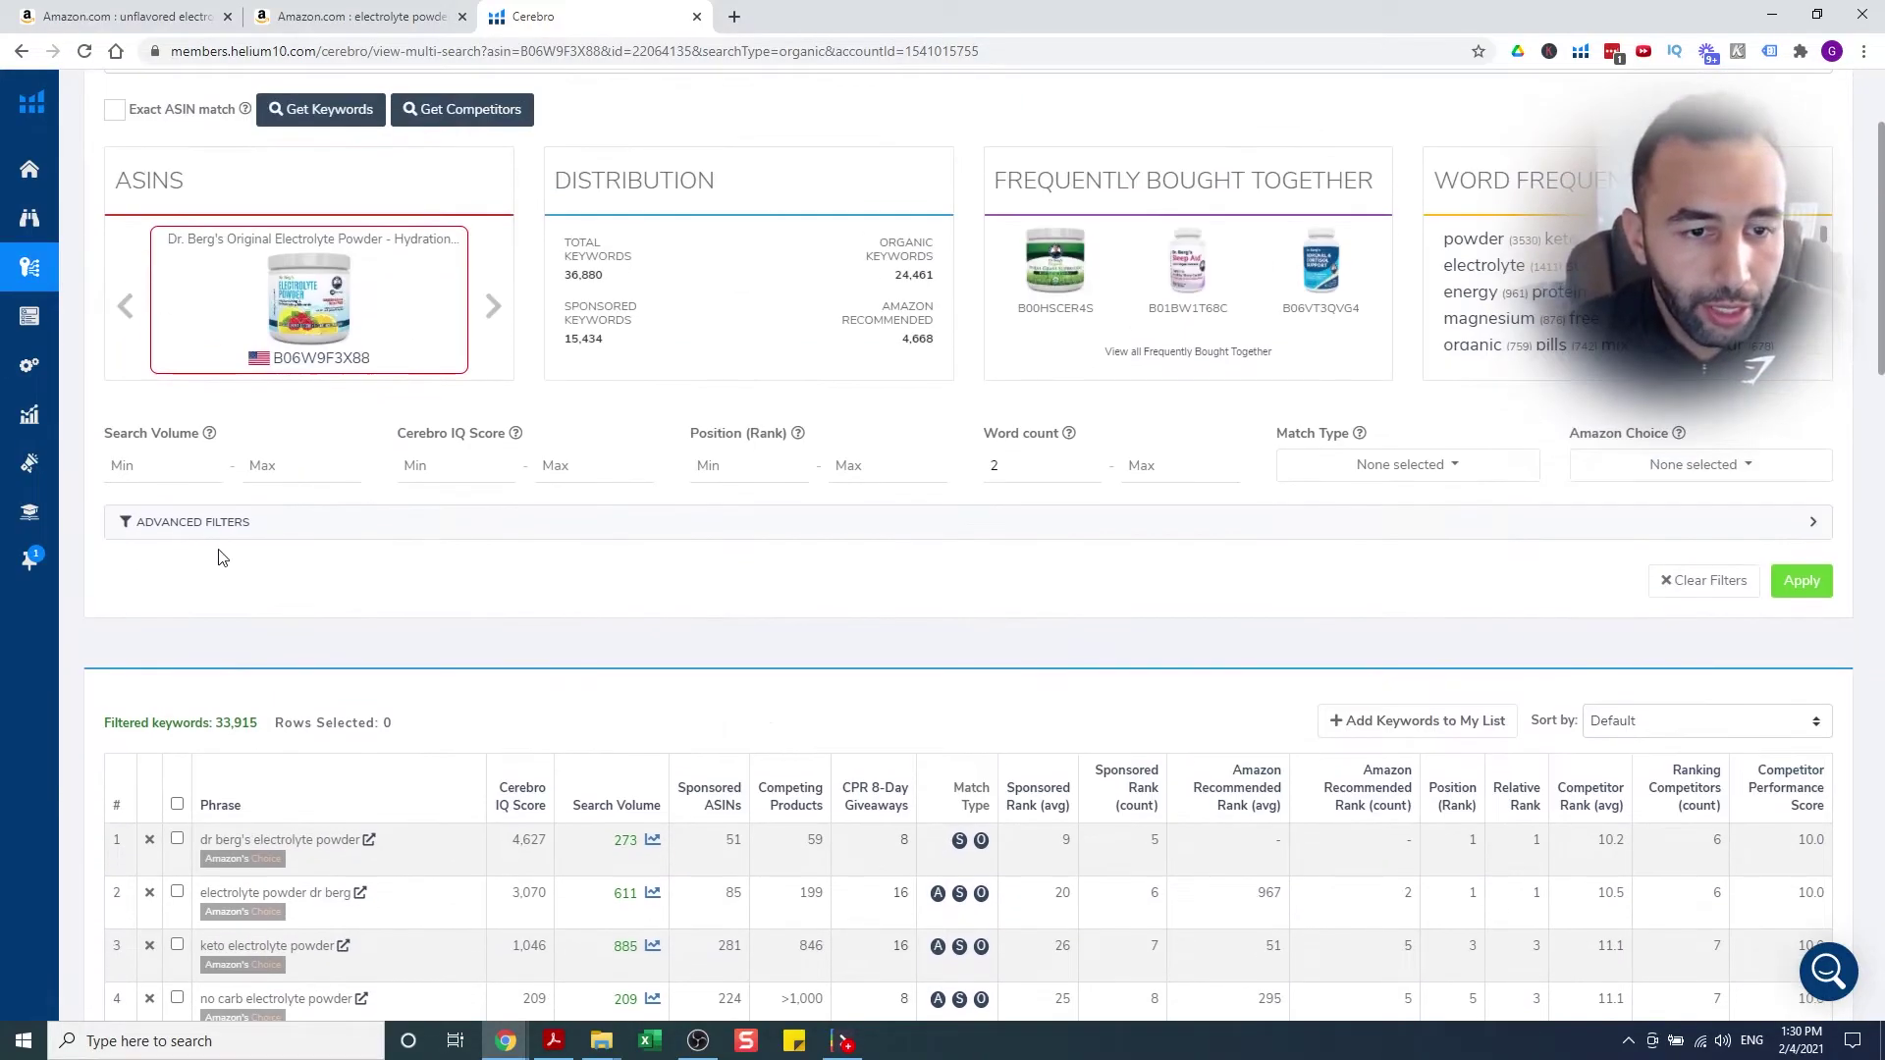
pyautogui.click(235, 523)
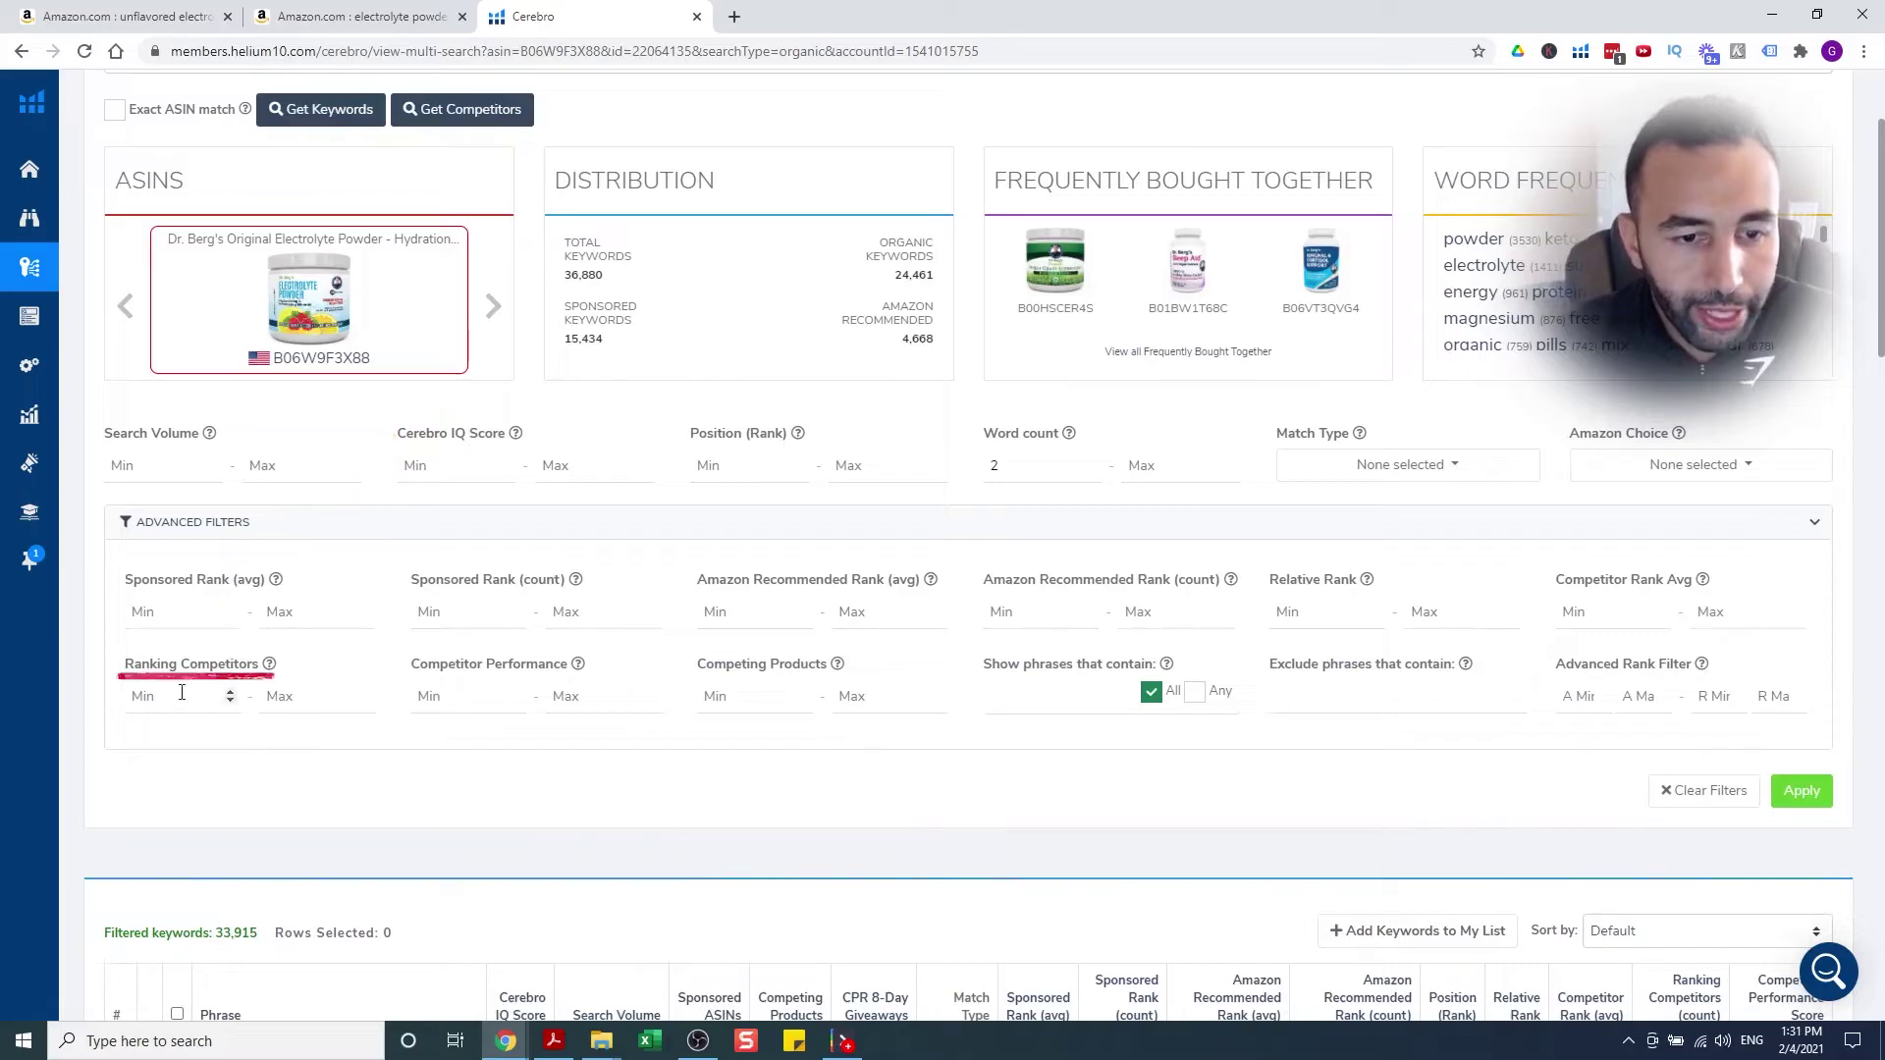
# Set Ranking Competitors minimum to 7 and apply it, leaving 237 keywords
pyautogui.scroll(2, 417, 416)
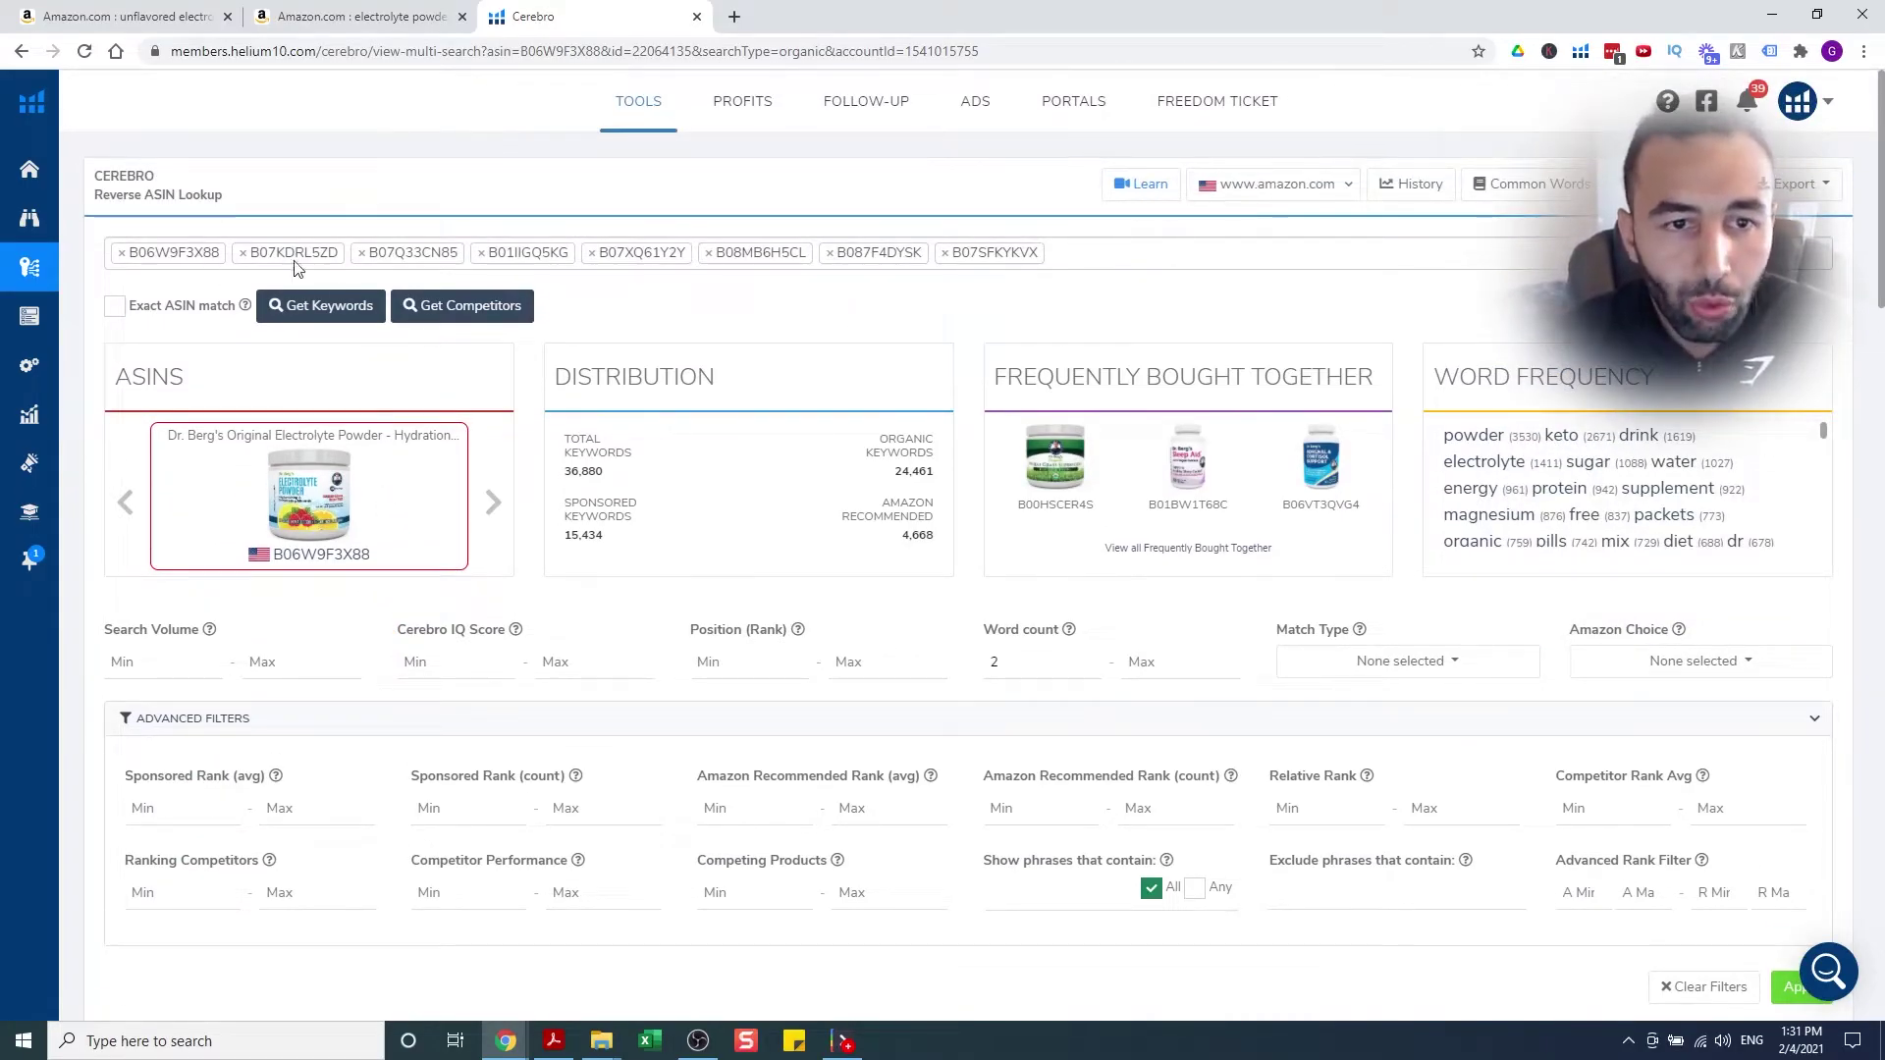
pyautogui.scroll(-2, 184, 623)
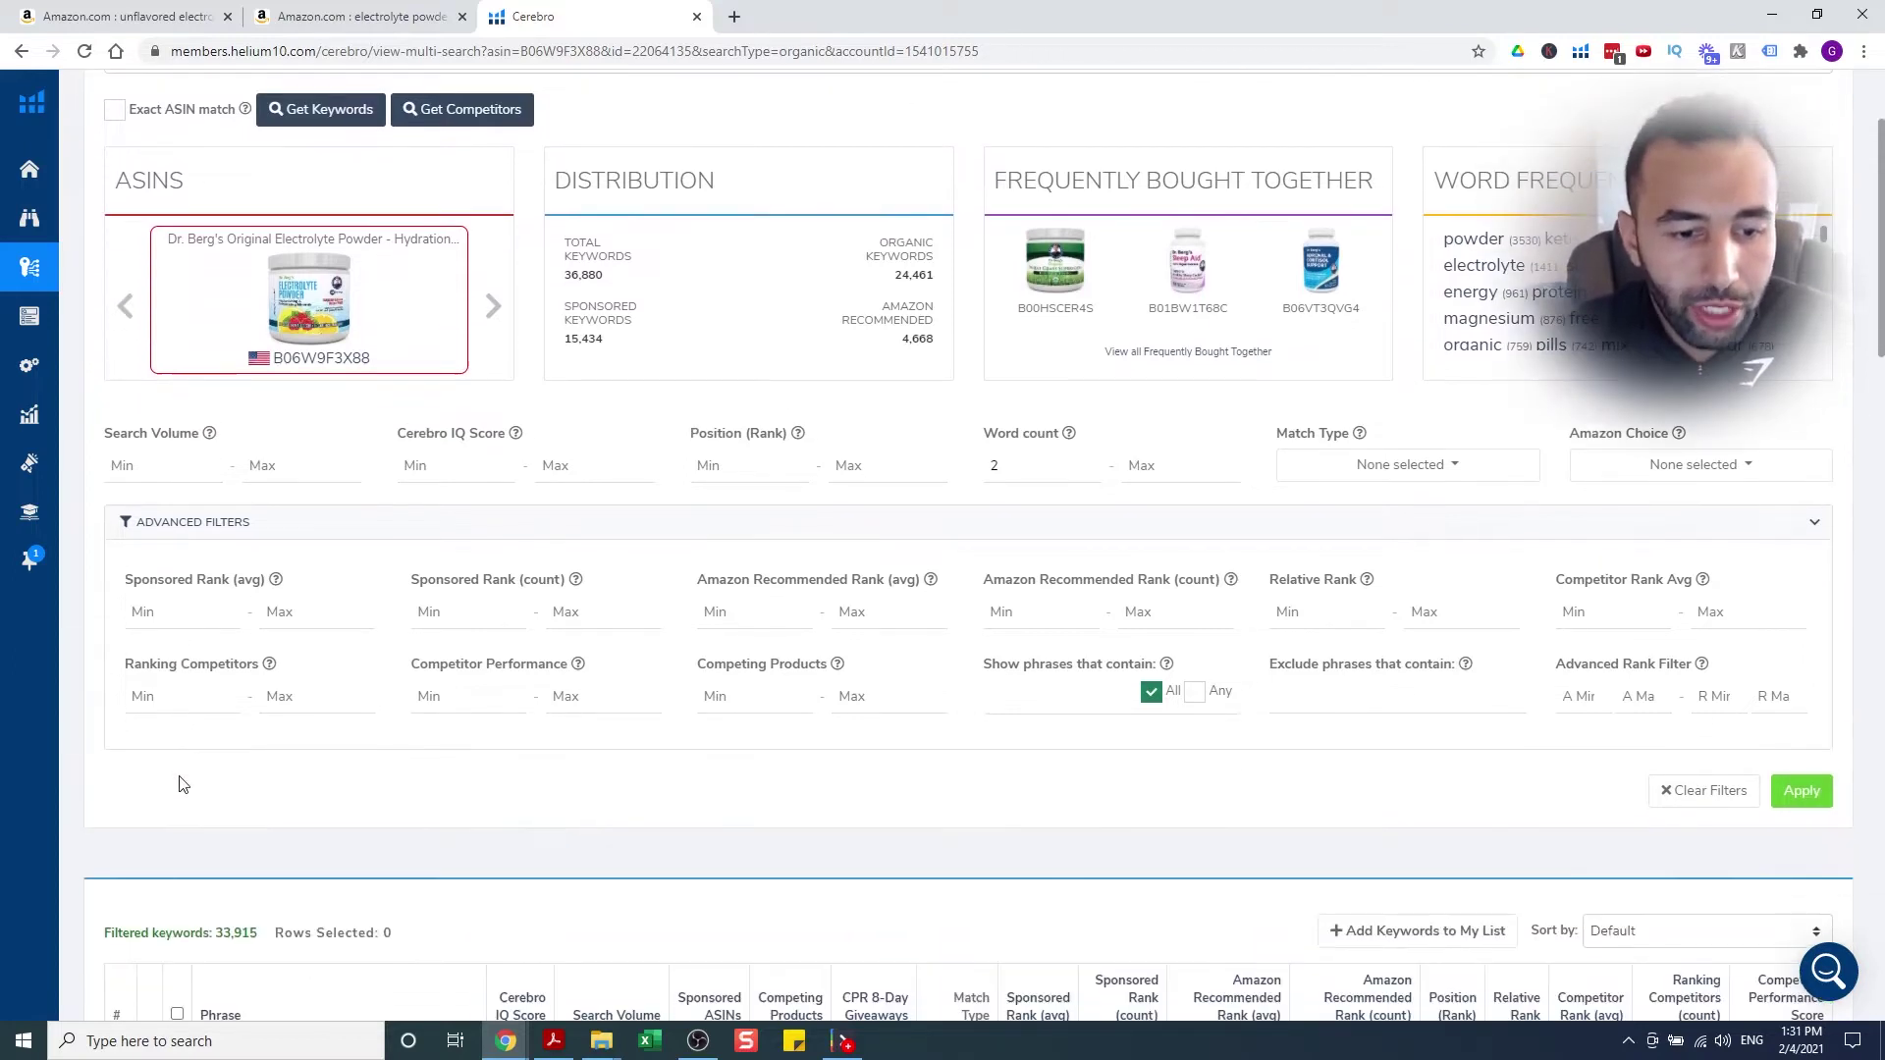
pyautogui.click(198, 696)
pyautogui.write('7')
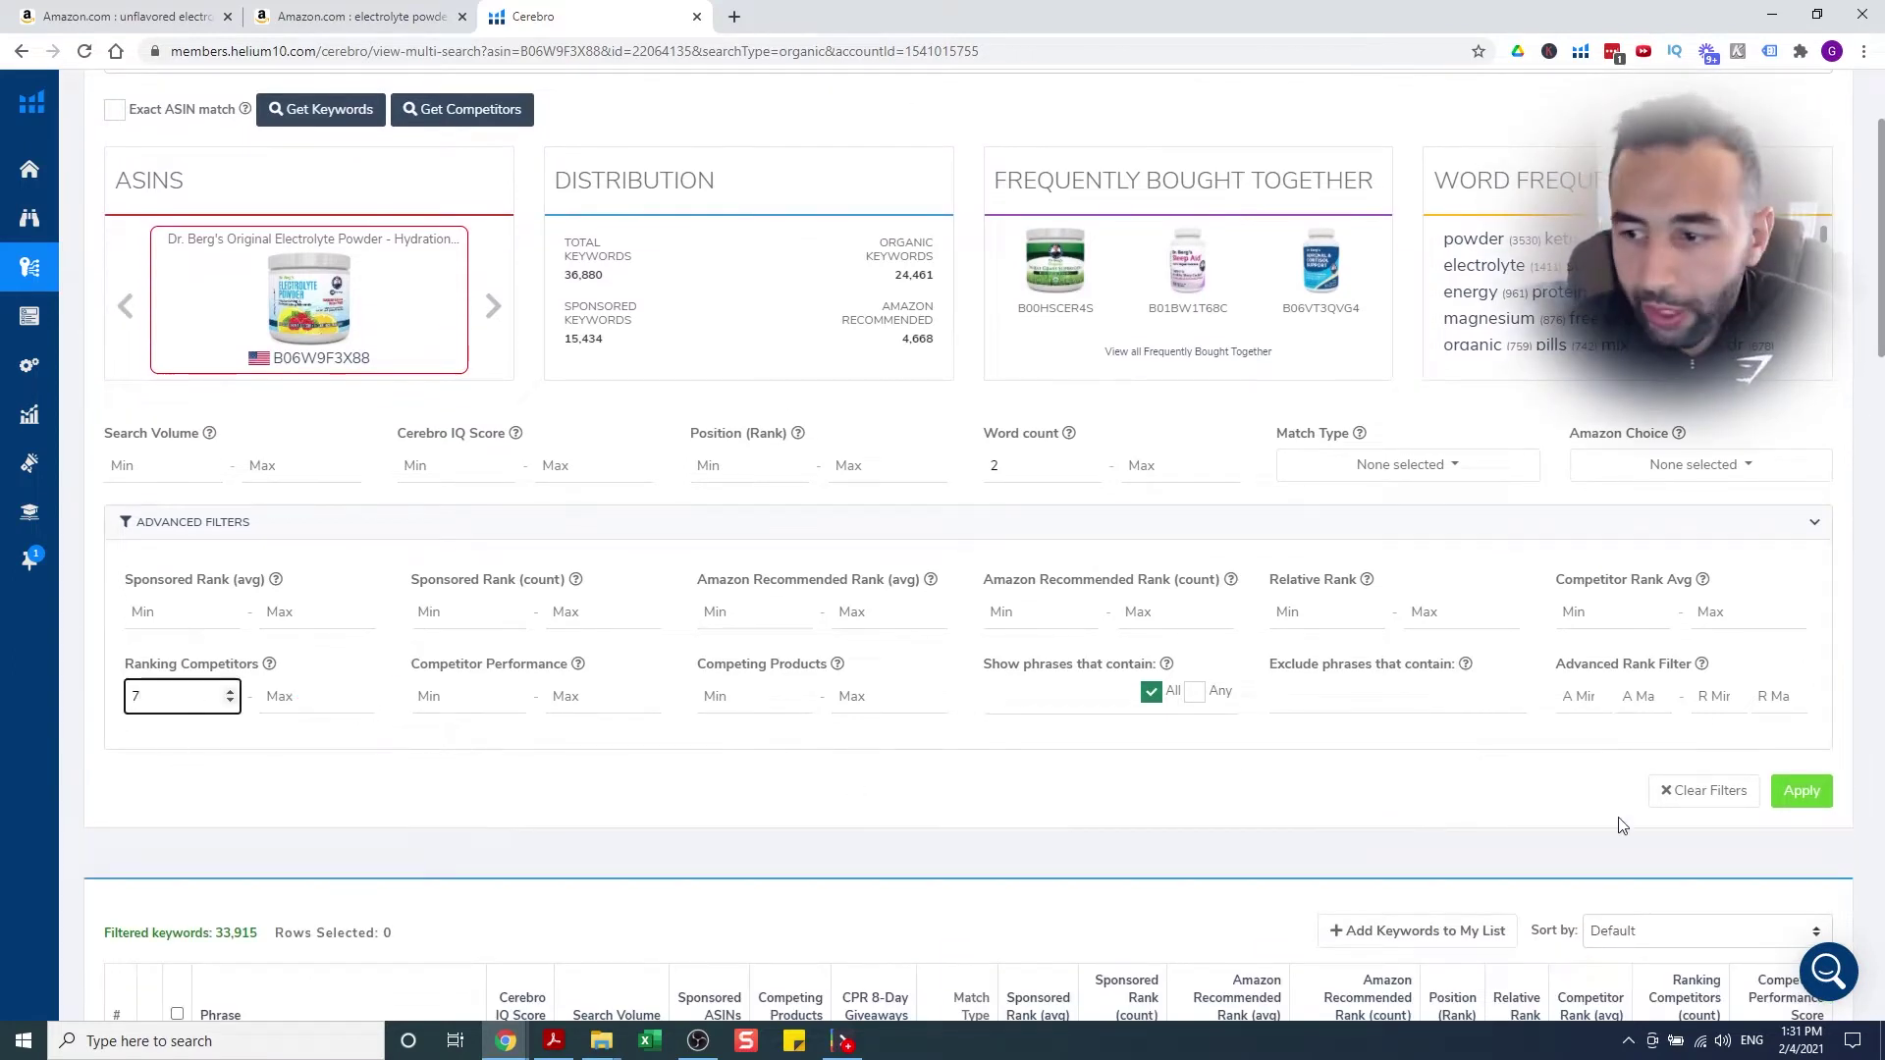
pyautogui.click(1800, 795)
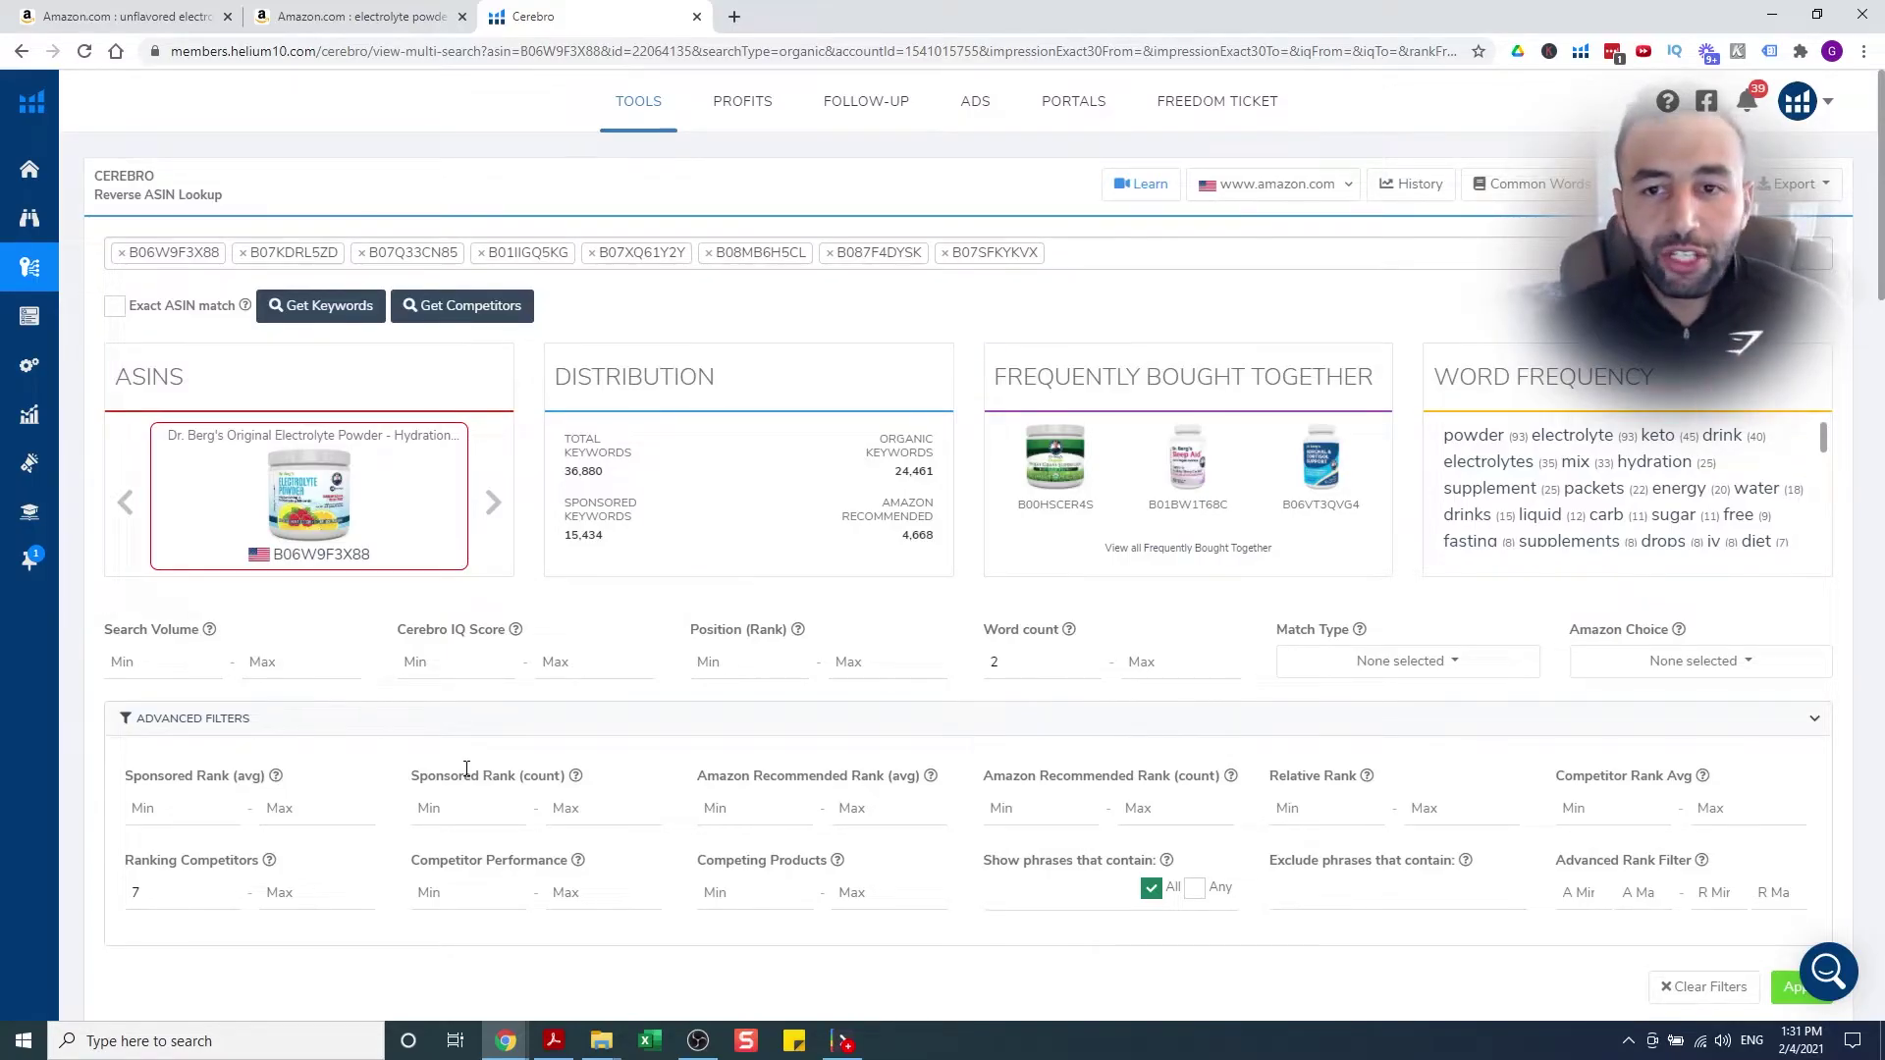
pyautogui.scroll(-4, 442, 673)
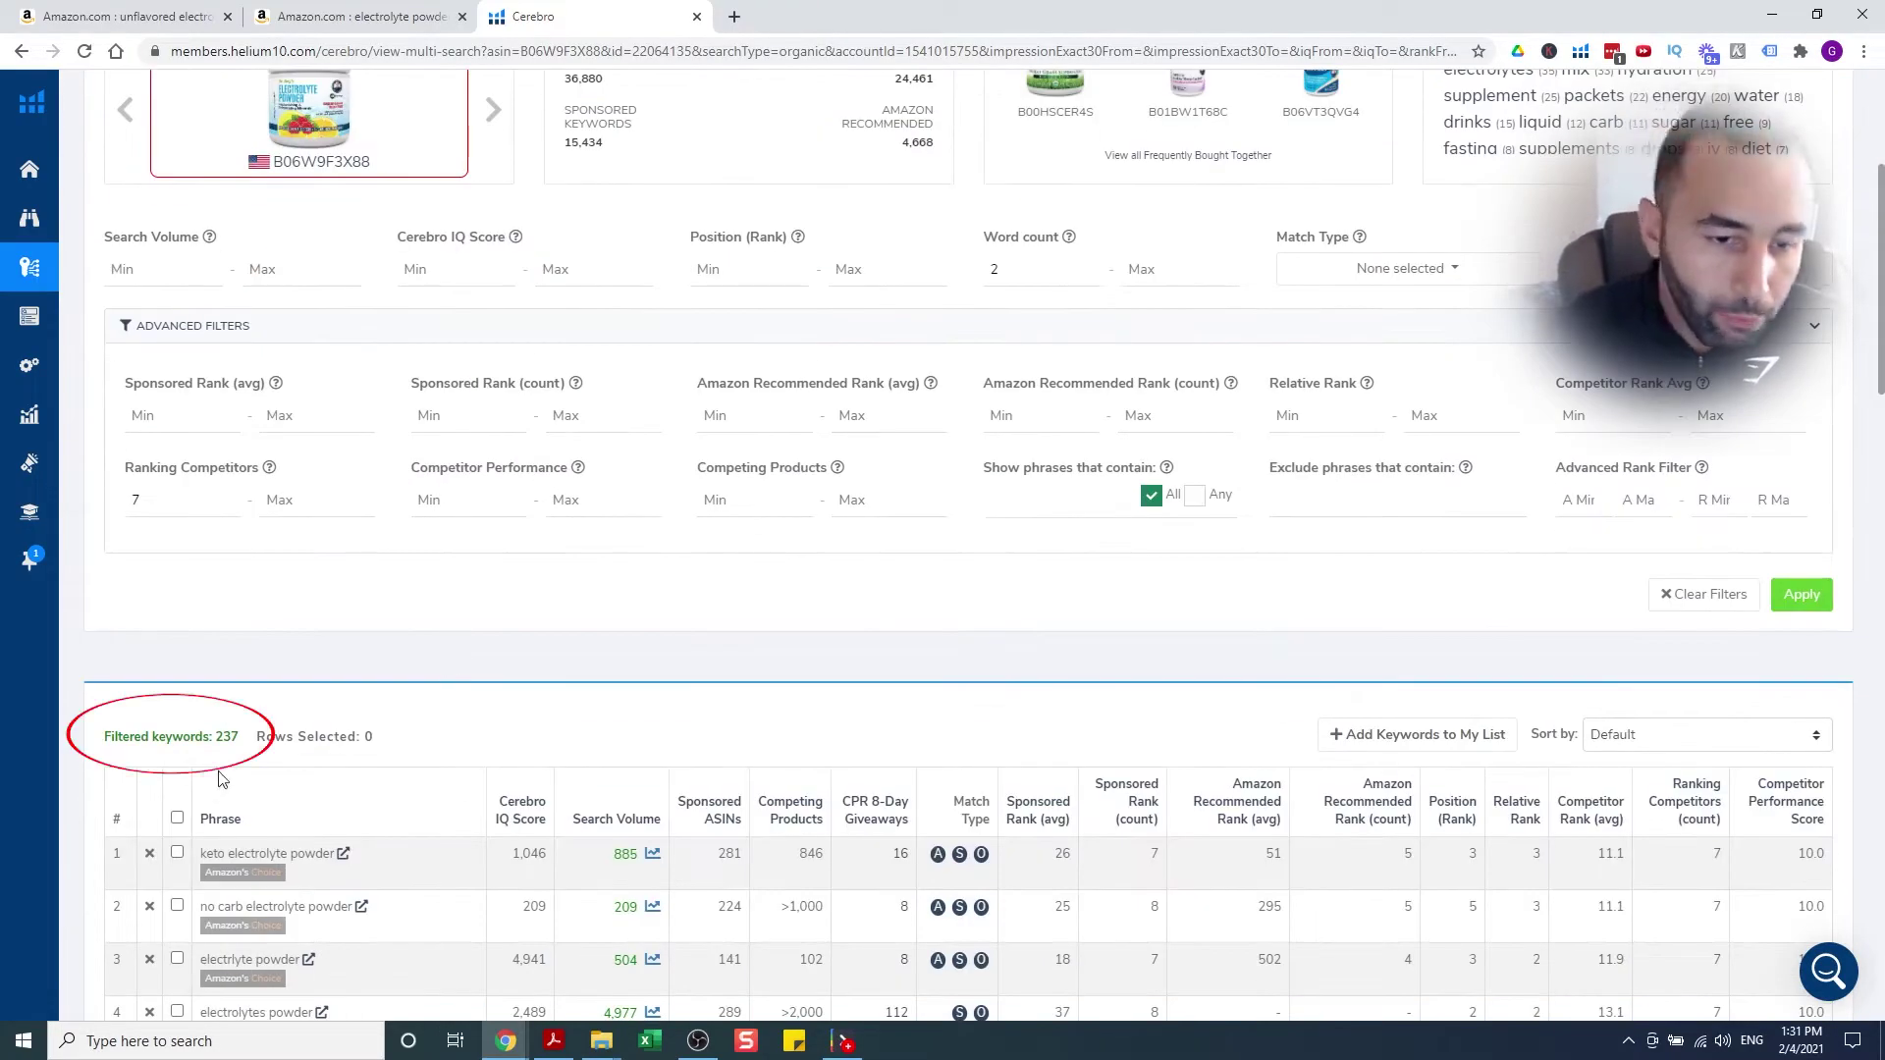
pyautogui.scroll(-3, 355, 723)
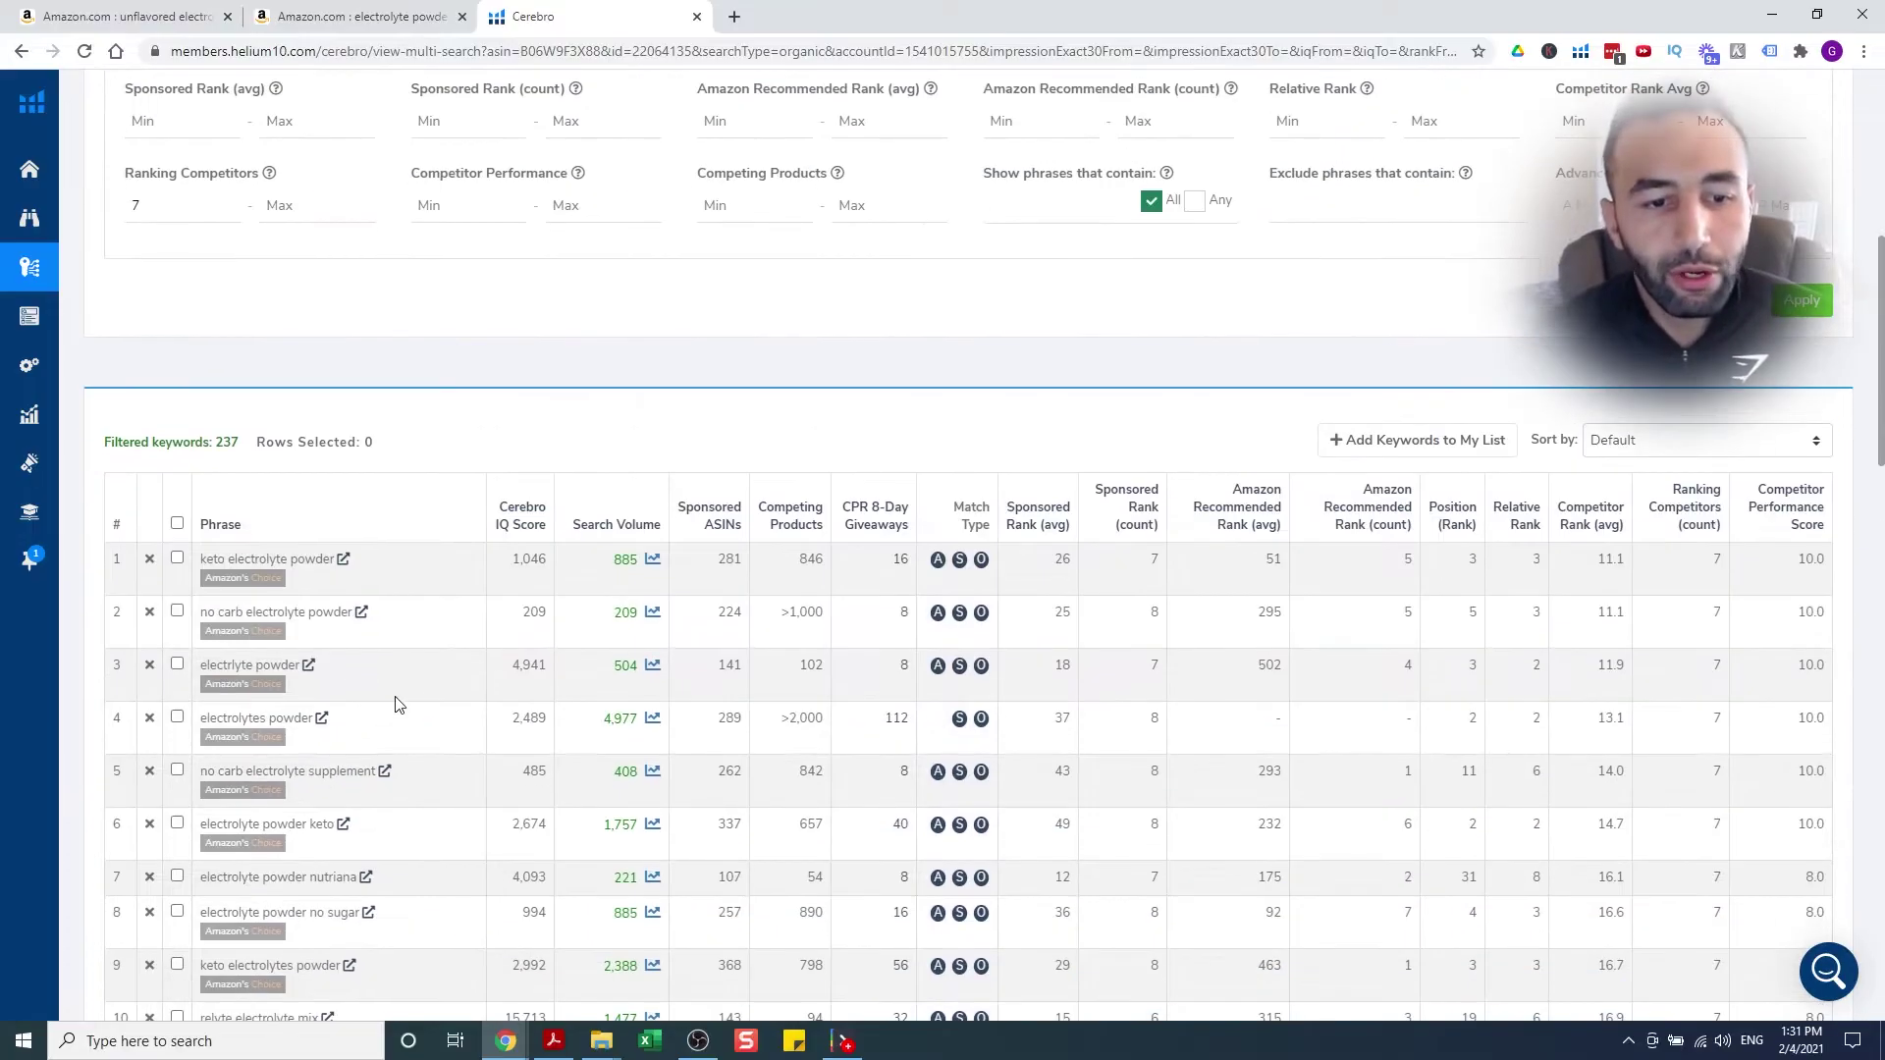
pyautogui.click(624, 526)
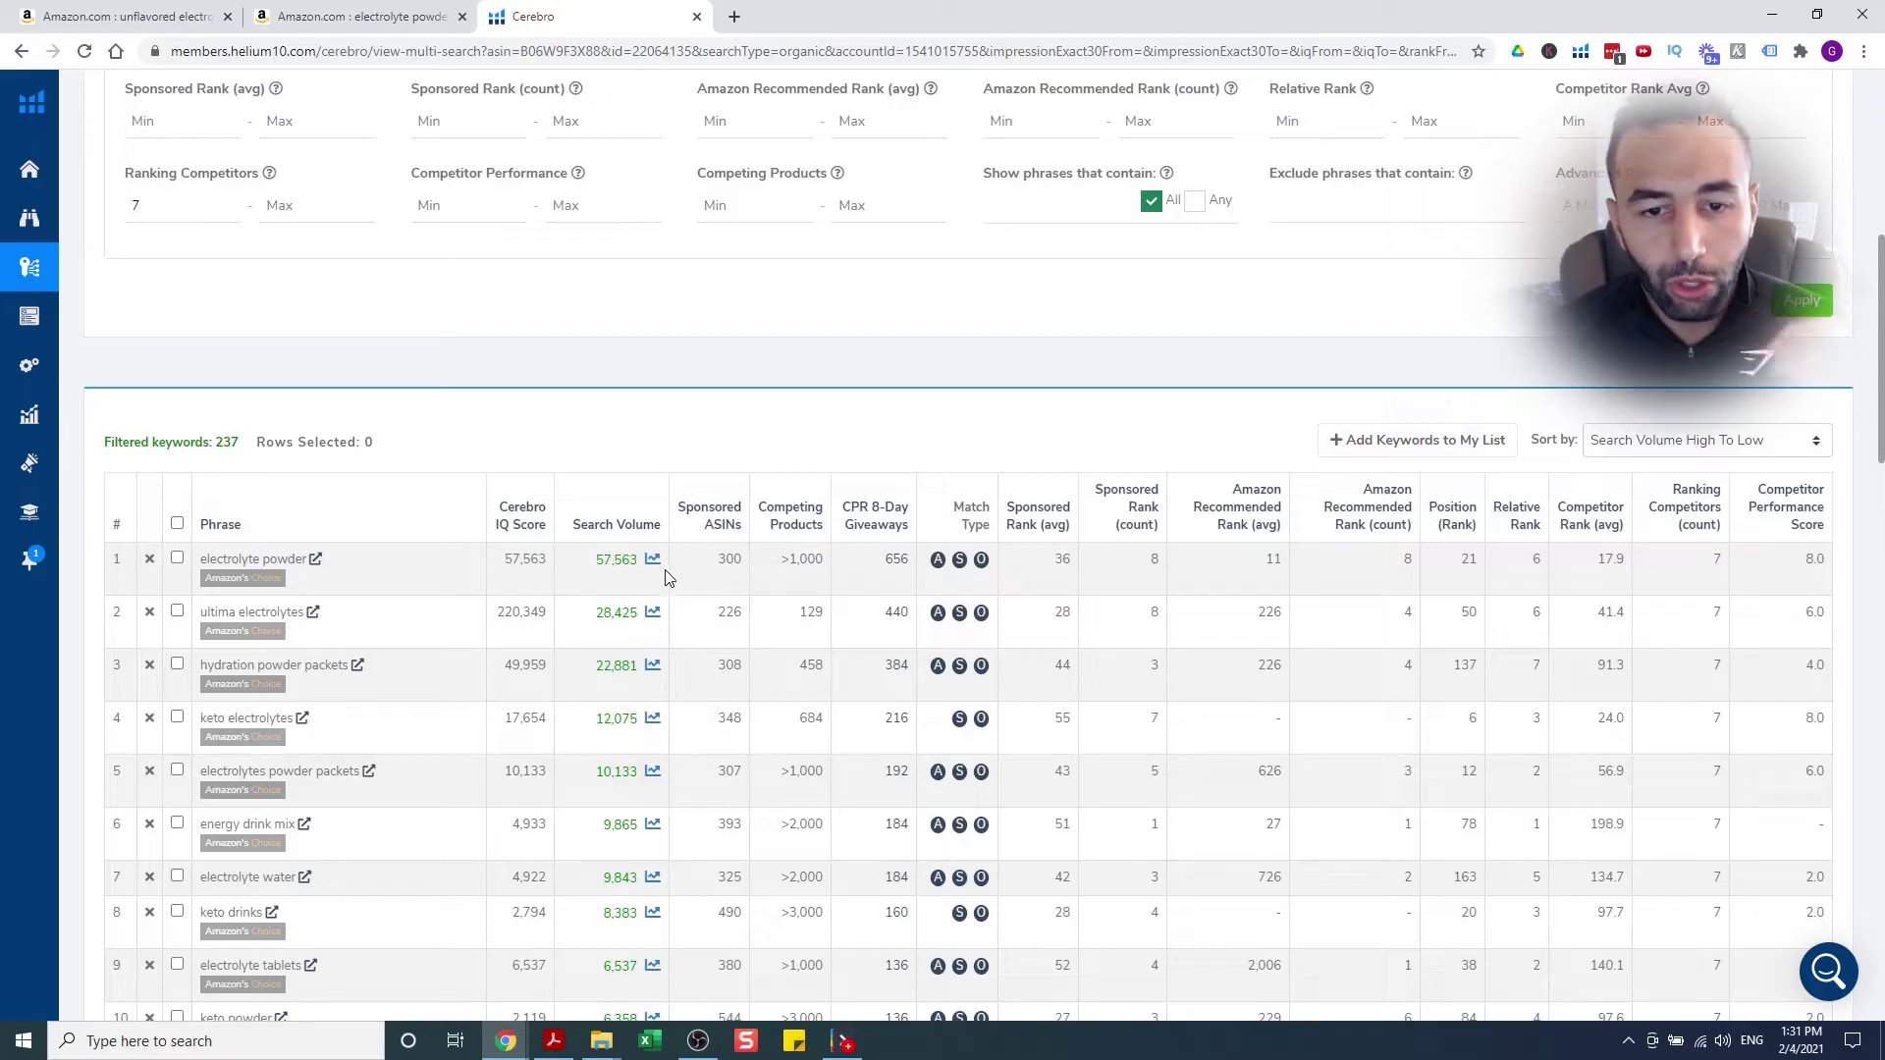
pyautogui.scroll(-1, 703, 596)
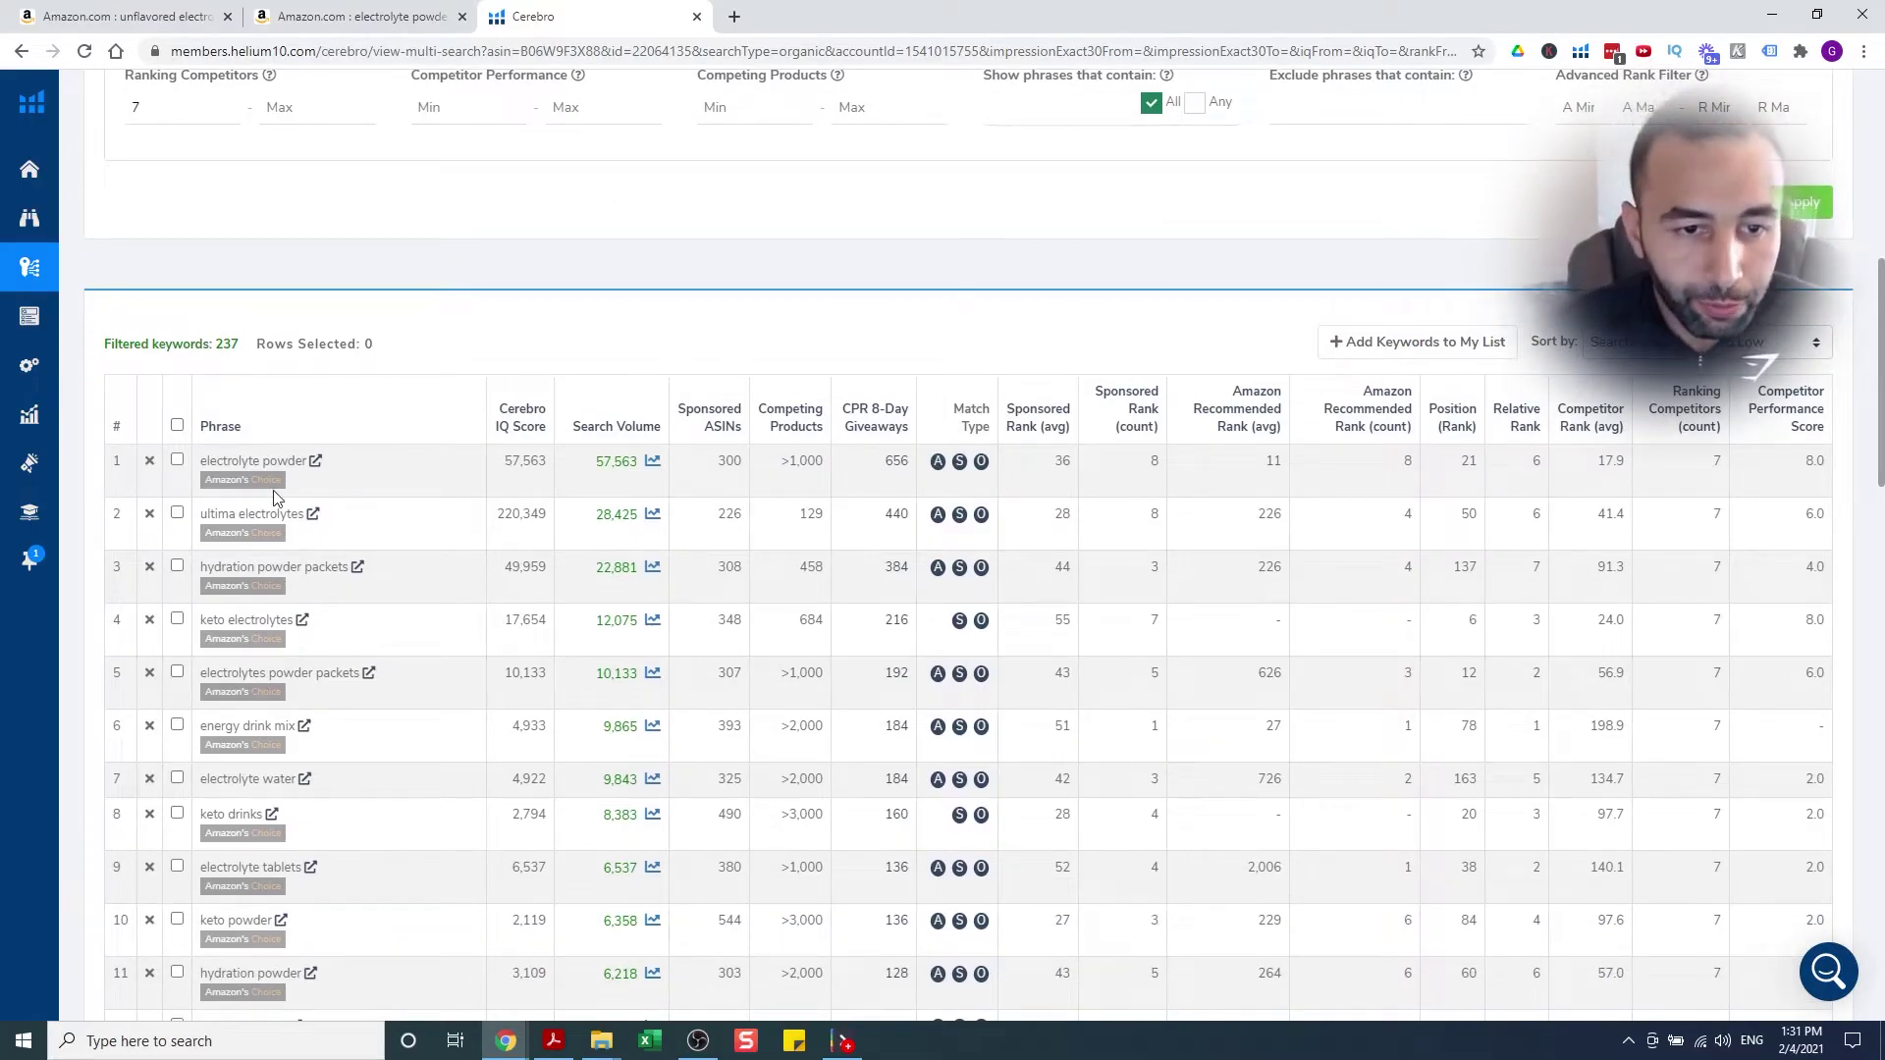
pyautogui.scroll(-1, 296, 517)
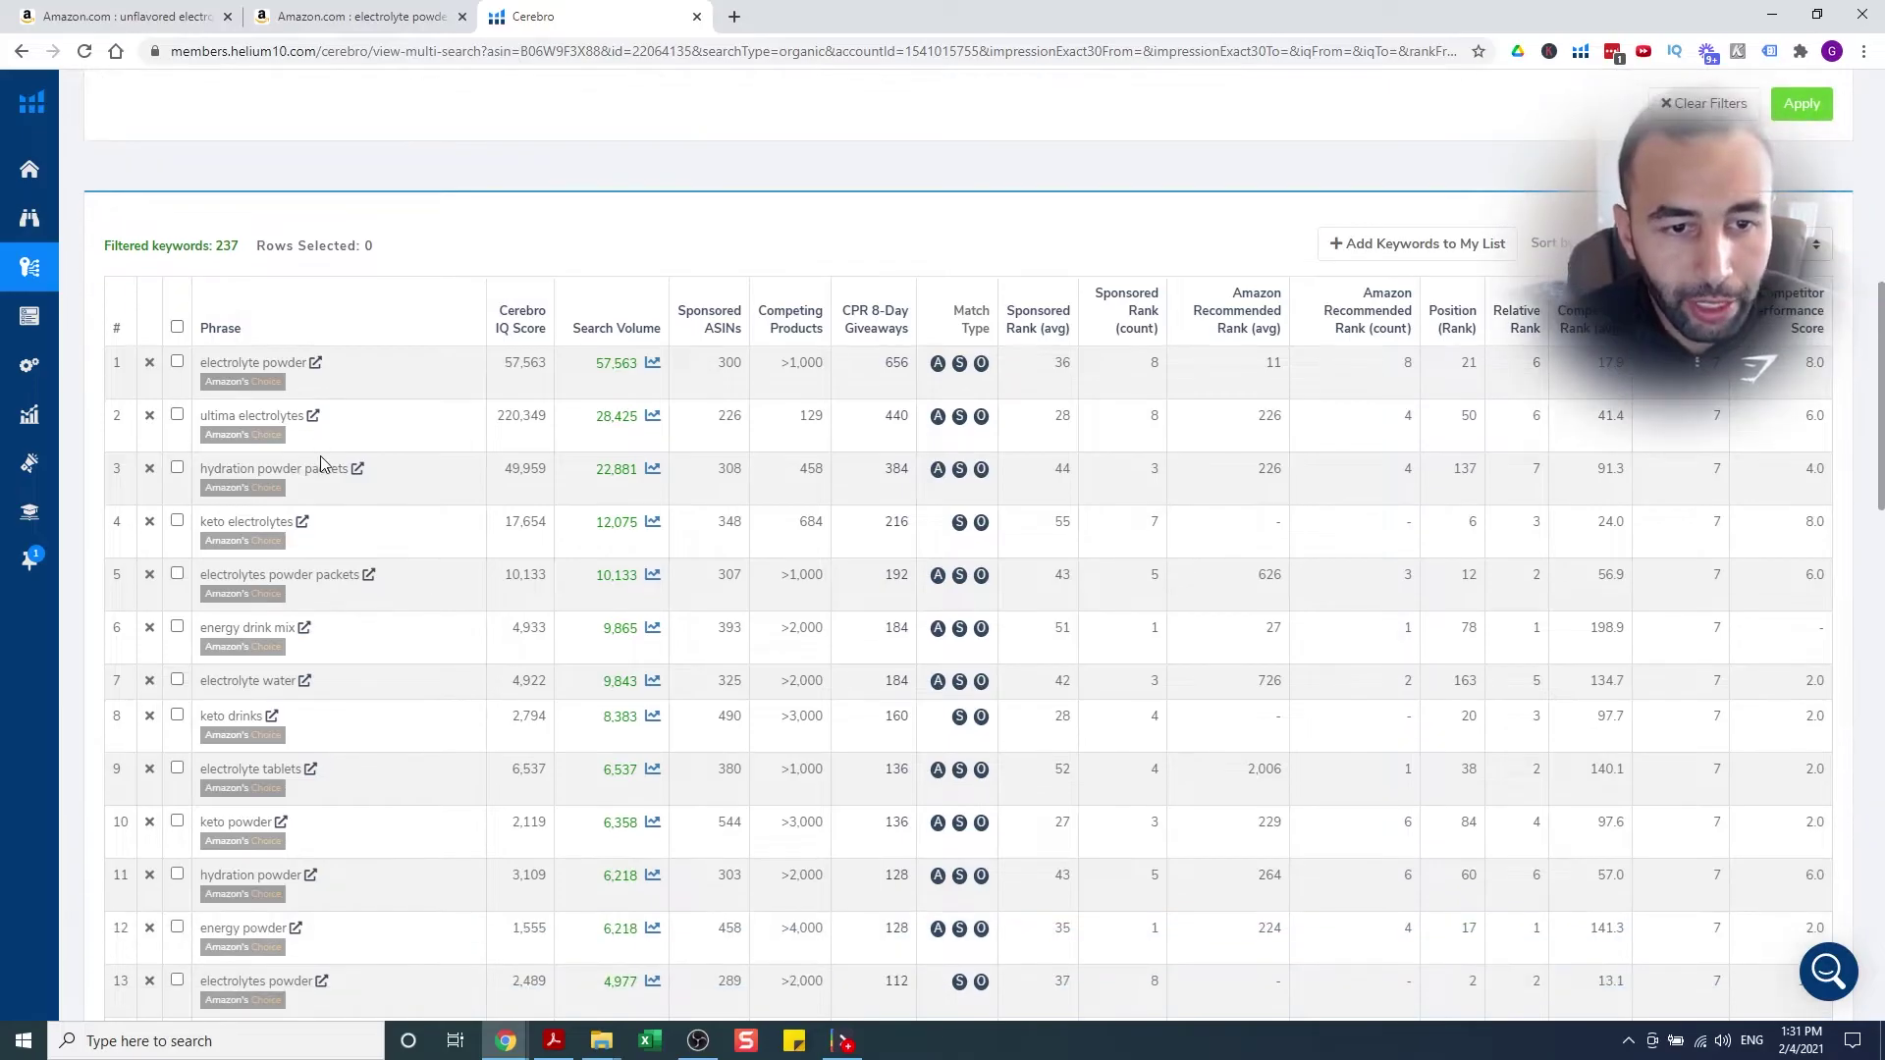
pyautogui.moveTo(247, 435)
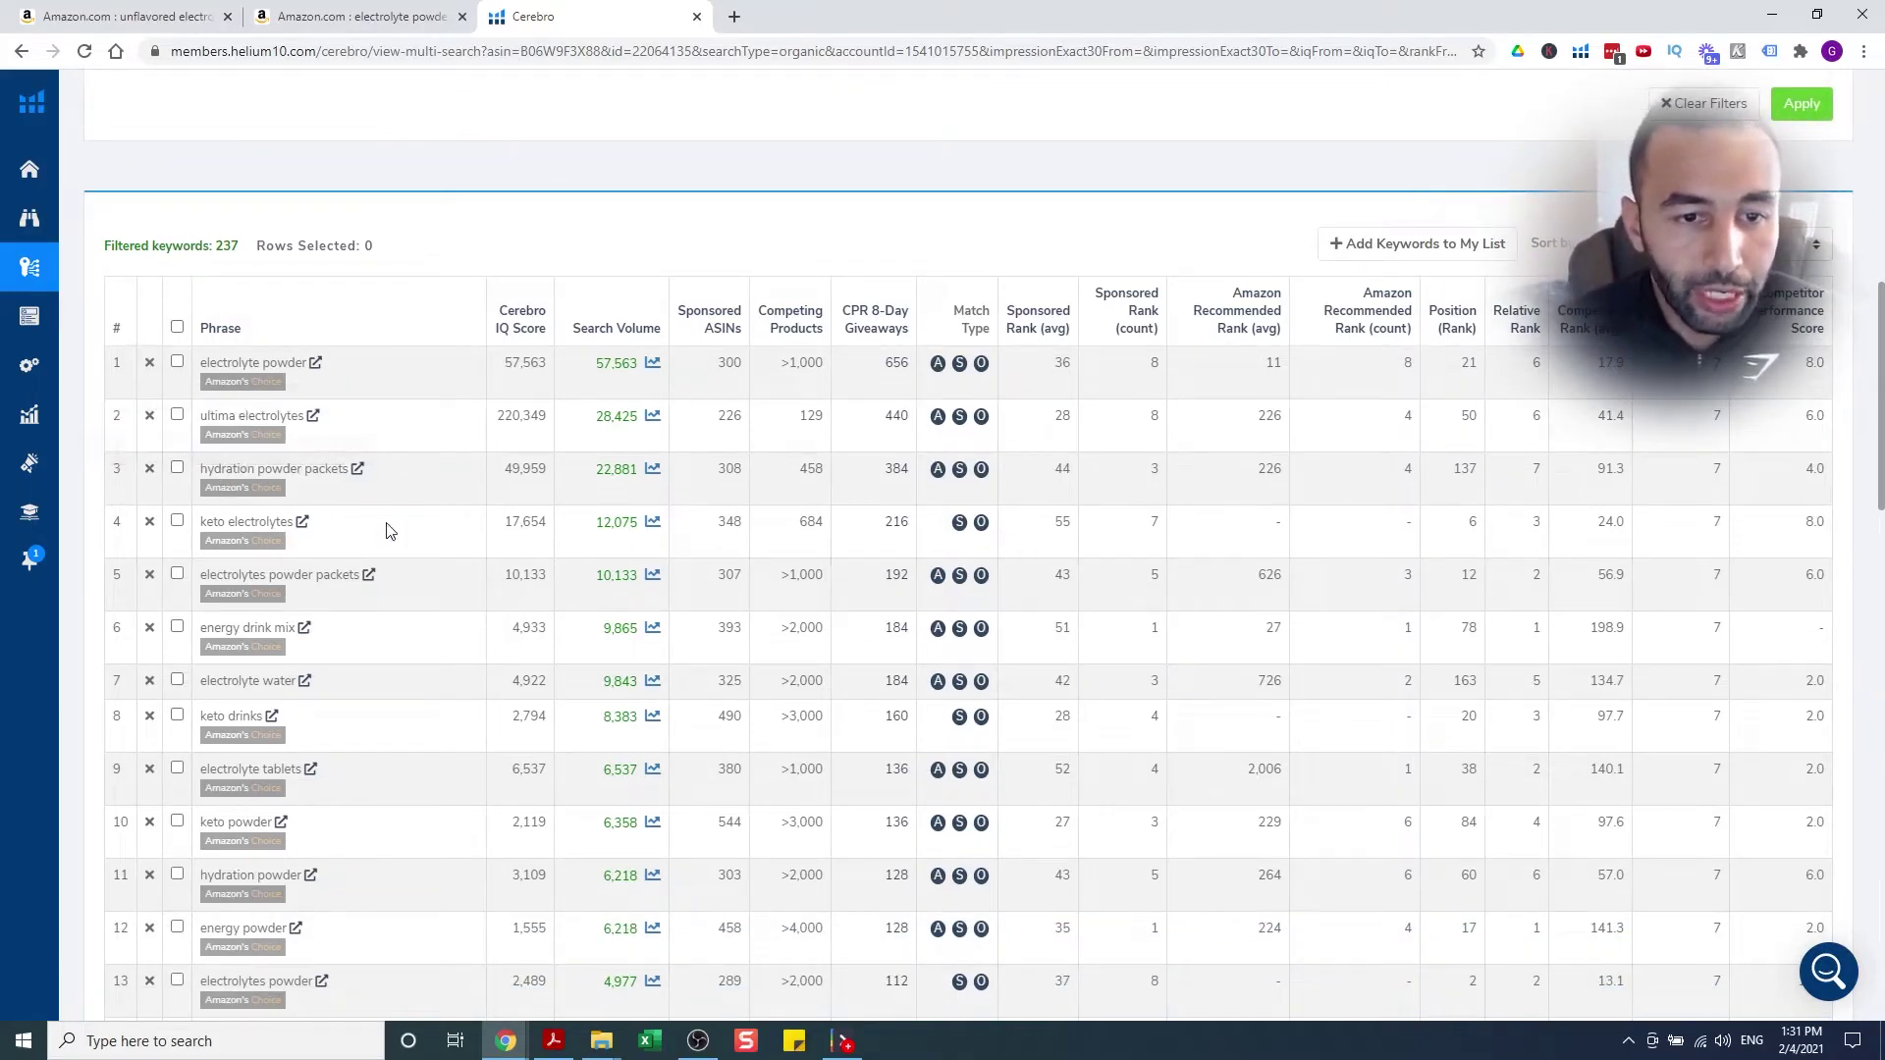
pyautogui.scroll(-1, 438, 521)
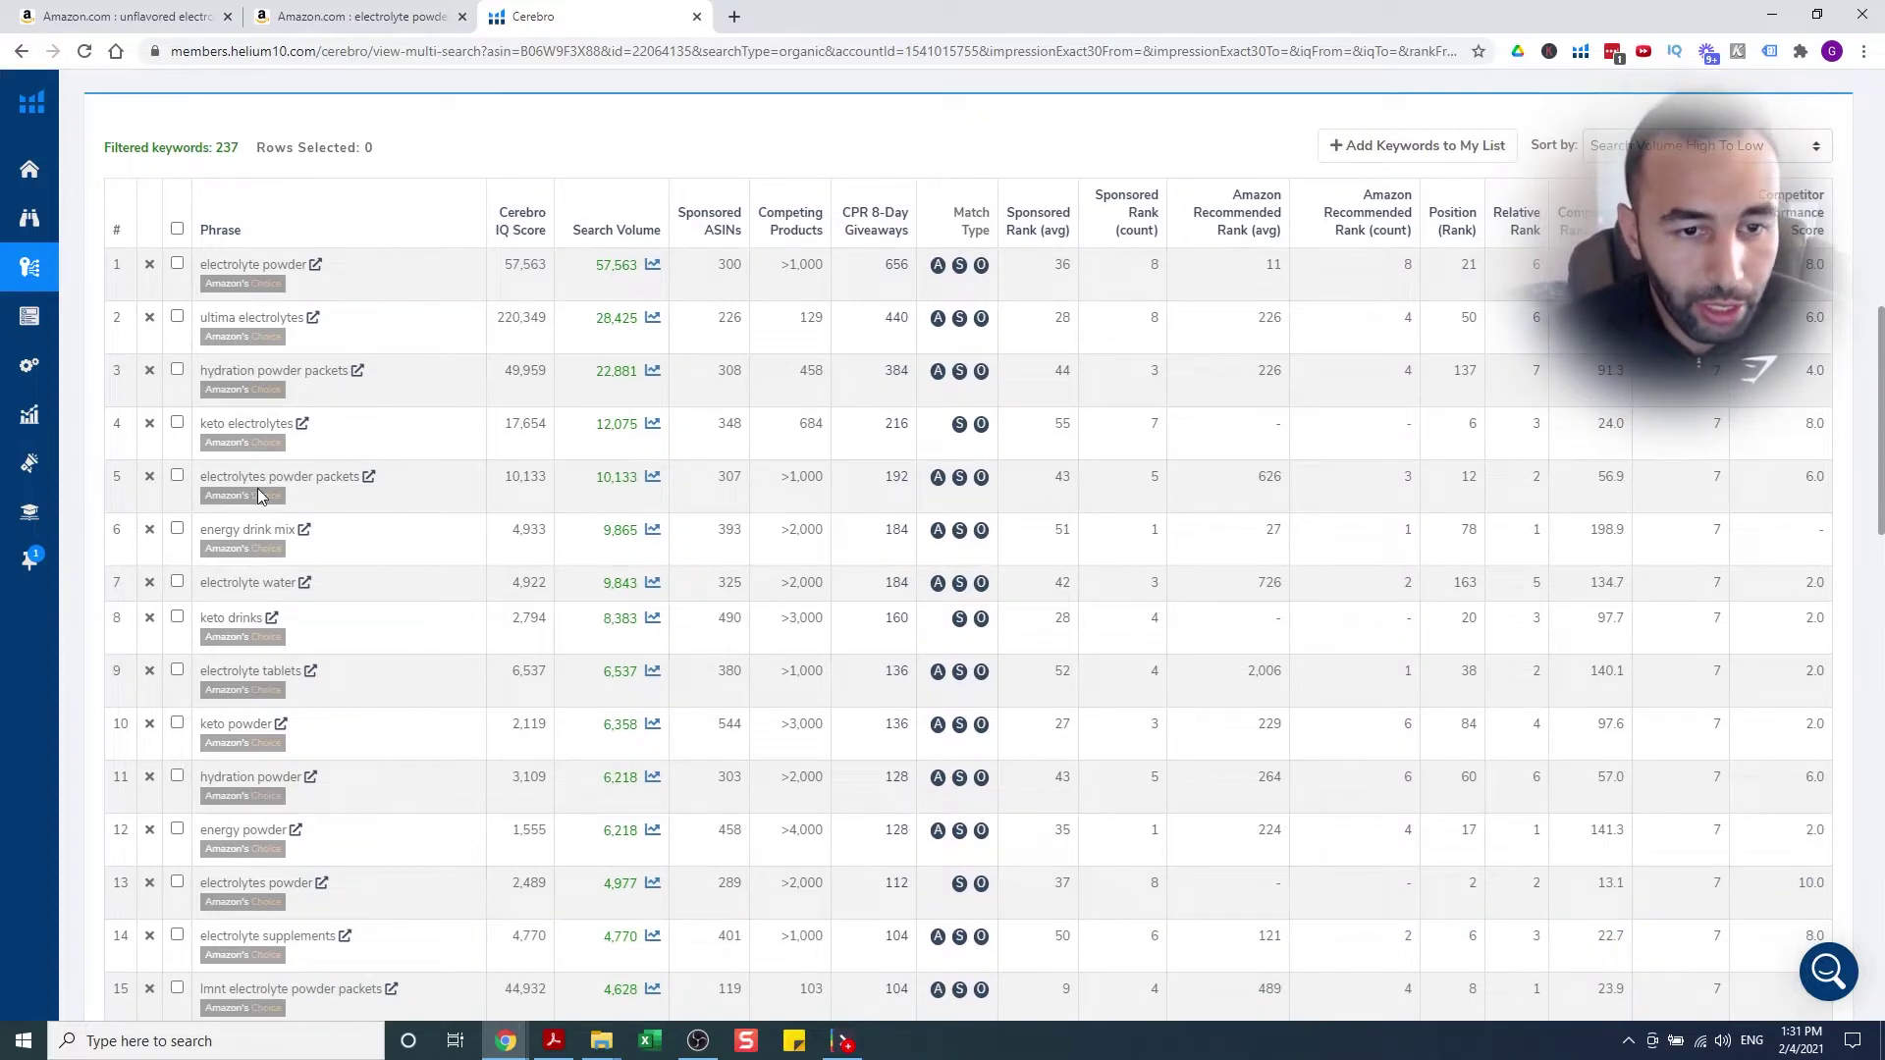
pyautogui.scroll(-1, 429, 500)
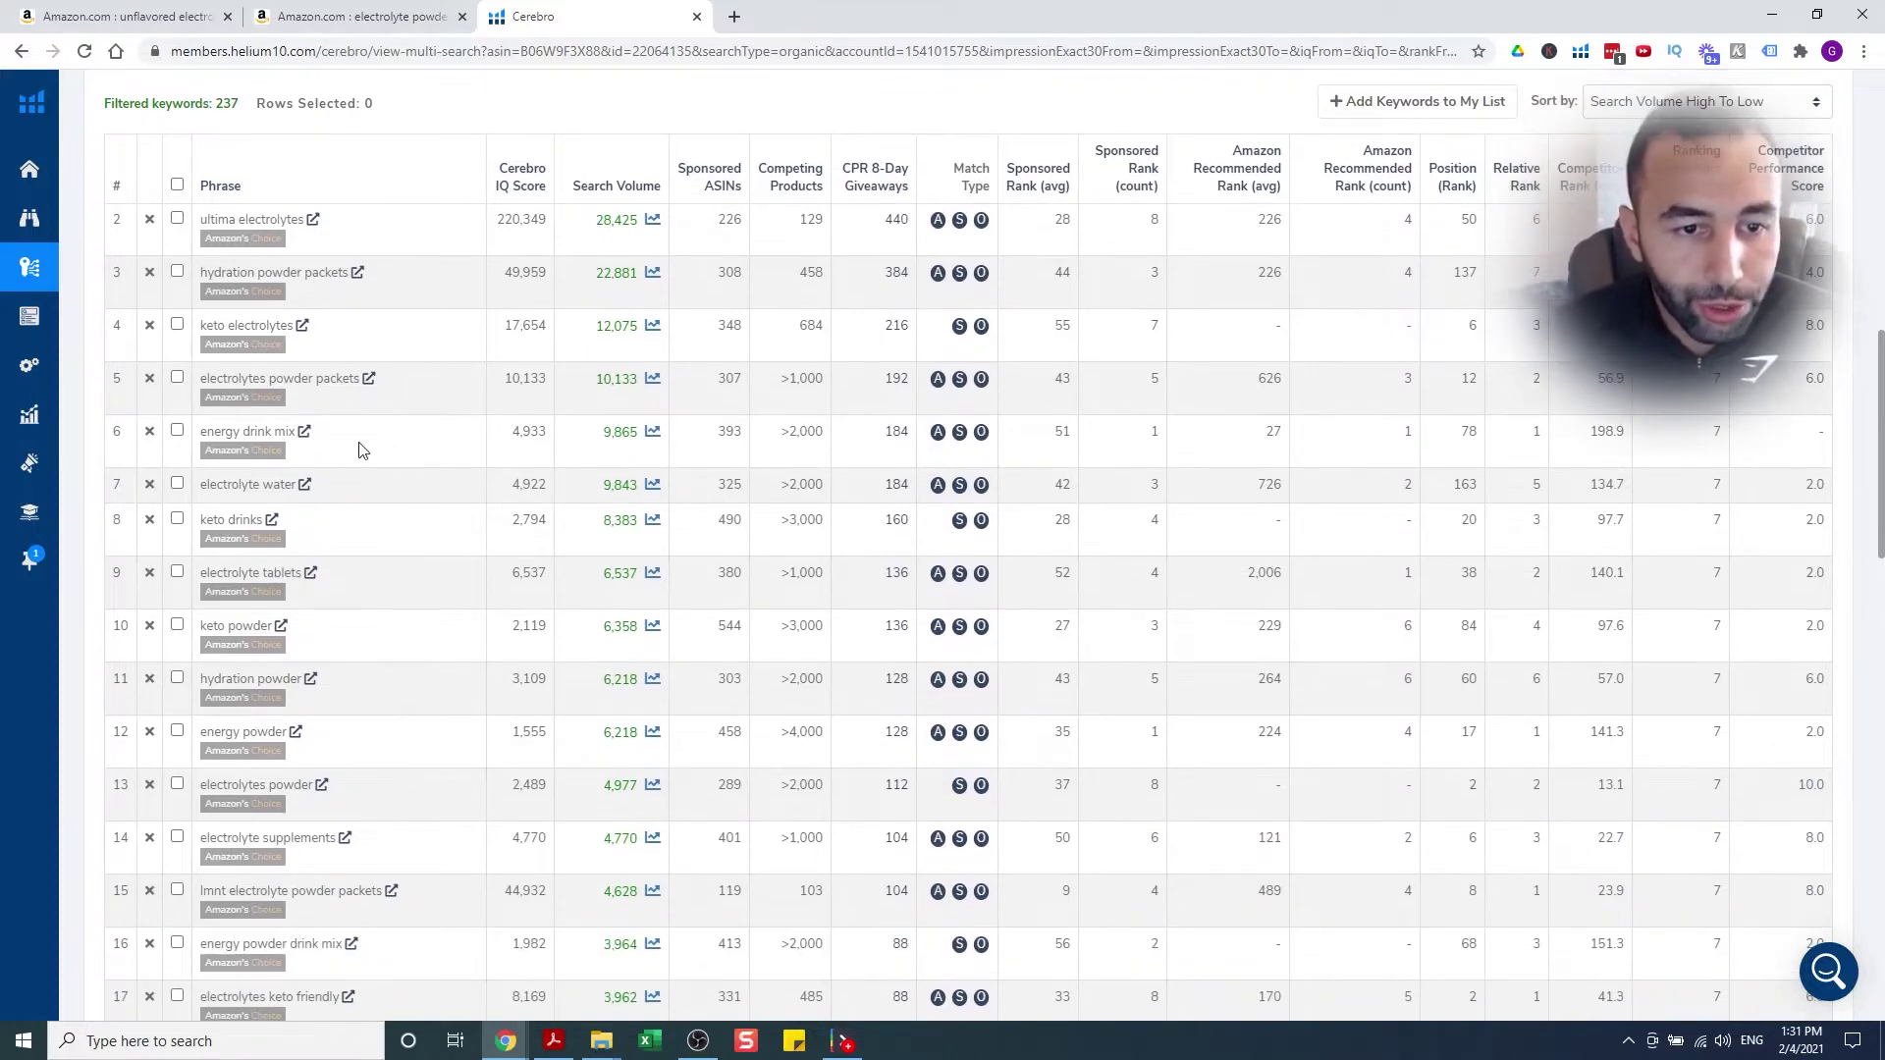
pyautogui.scroll(-1, 361, 450)
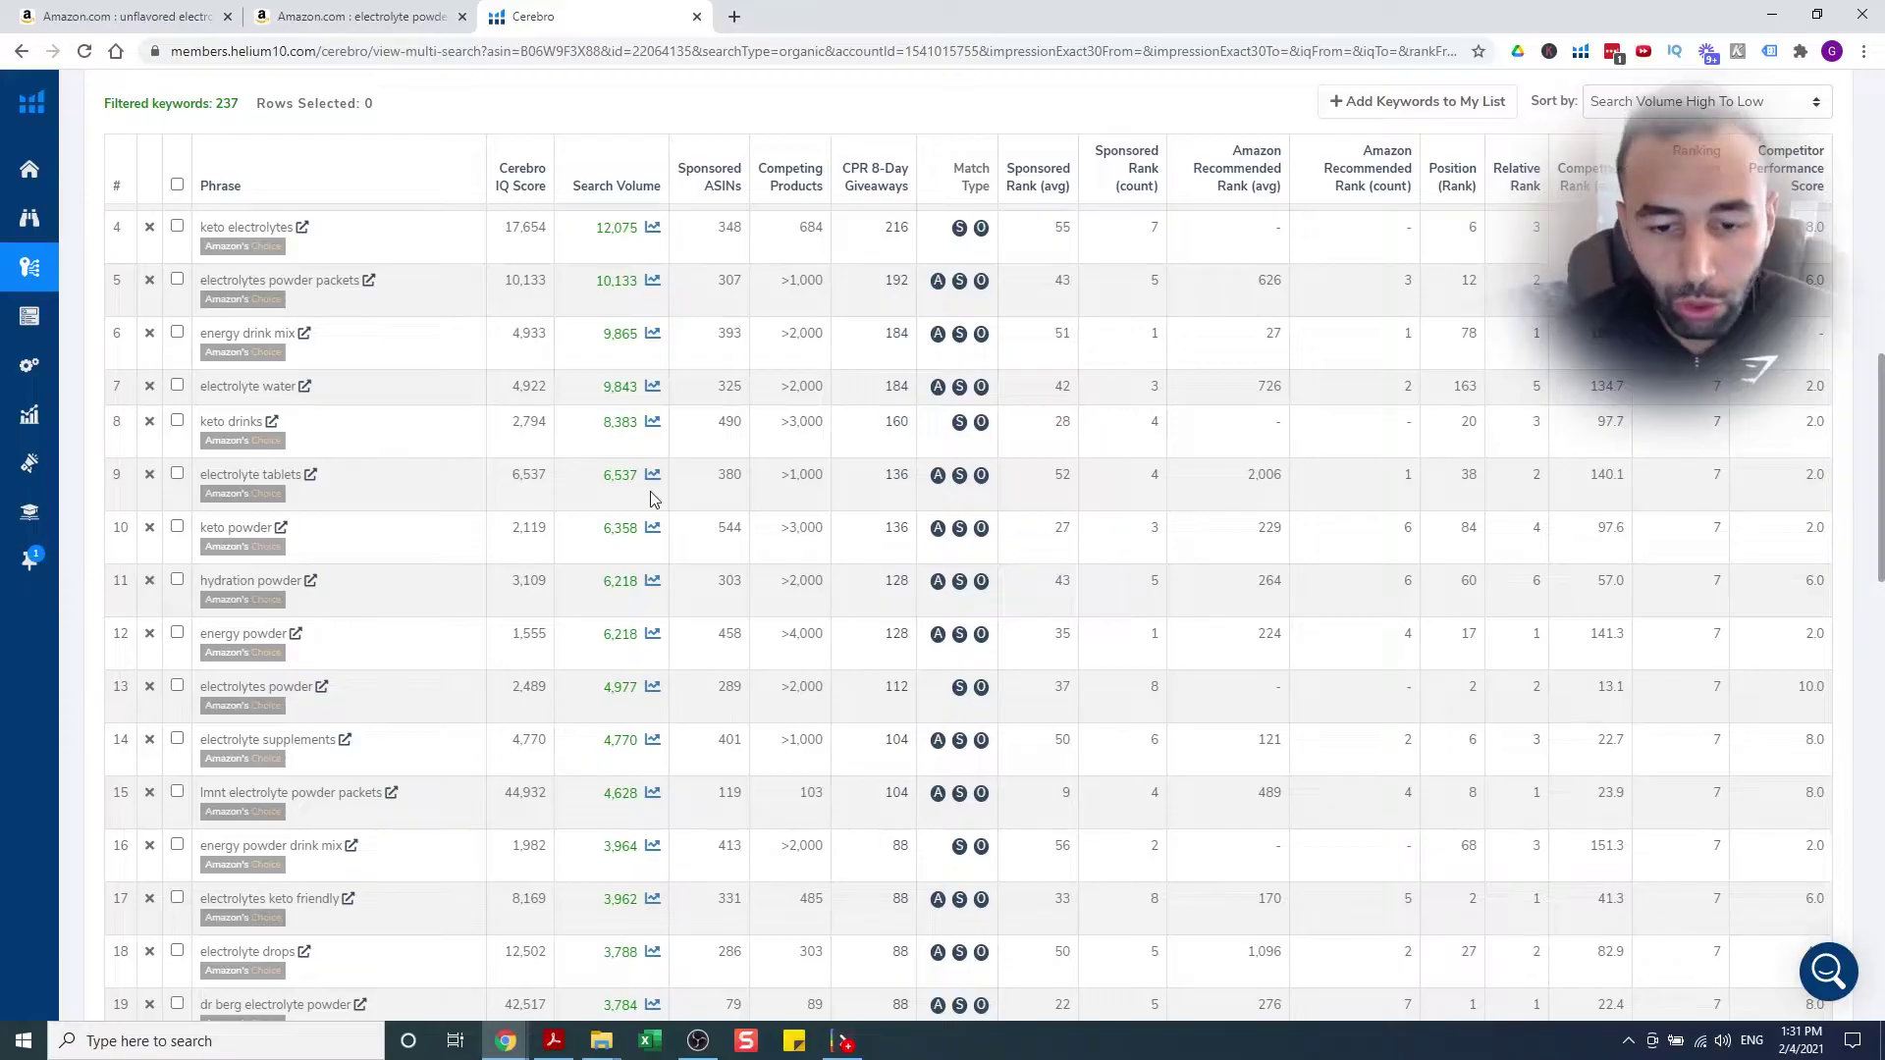
pyautogui.scroll(2, 676, 519)
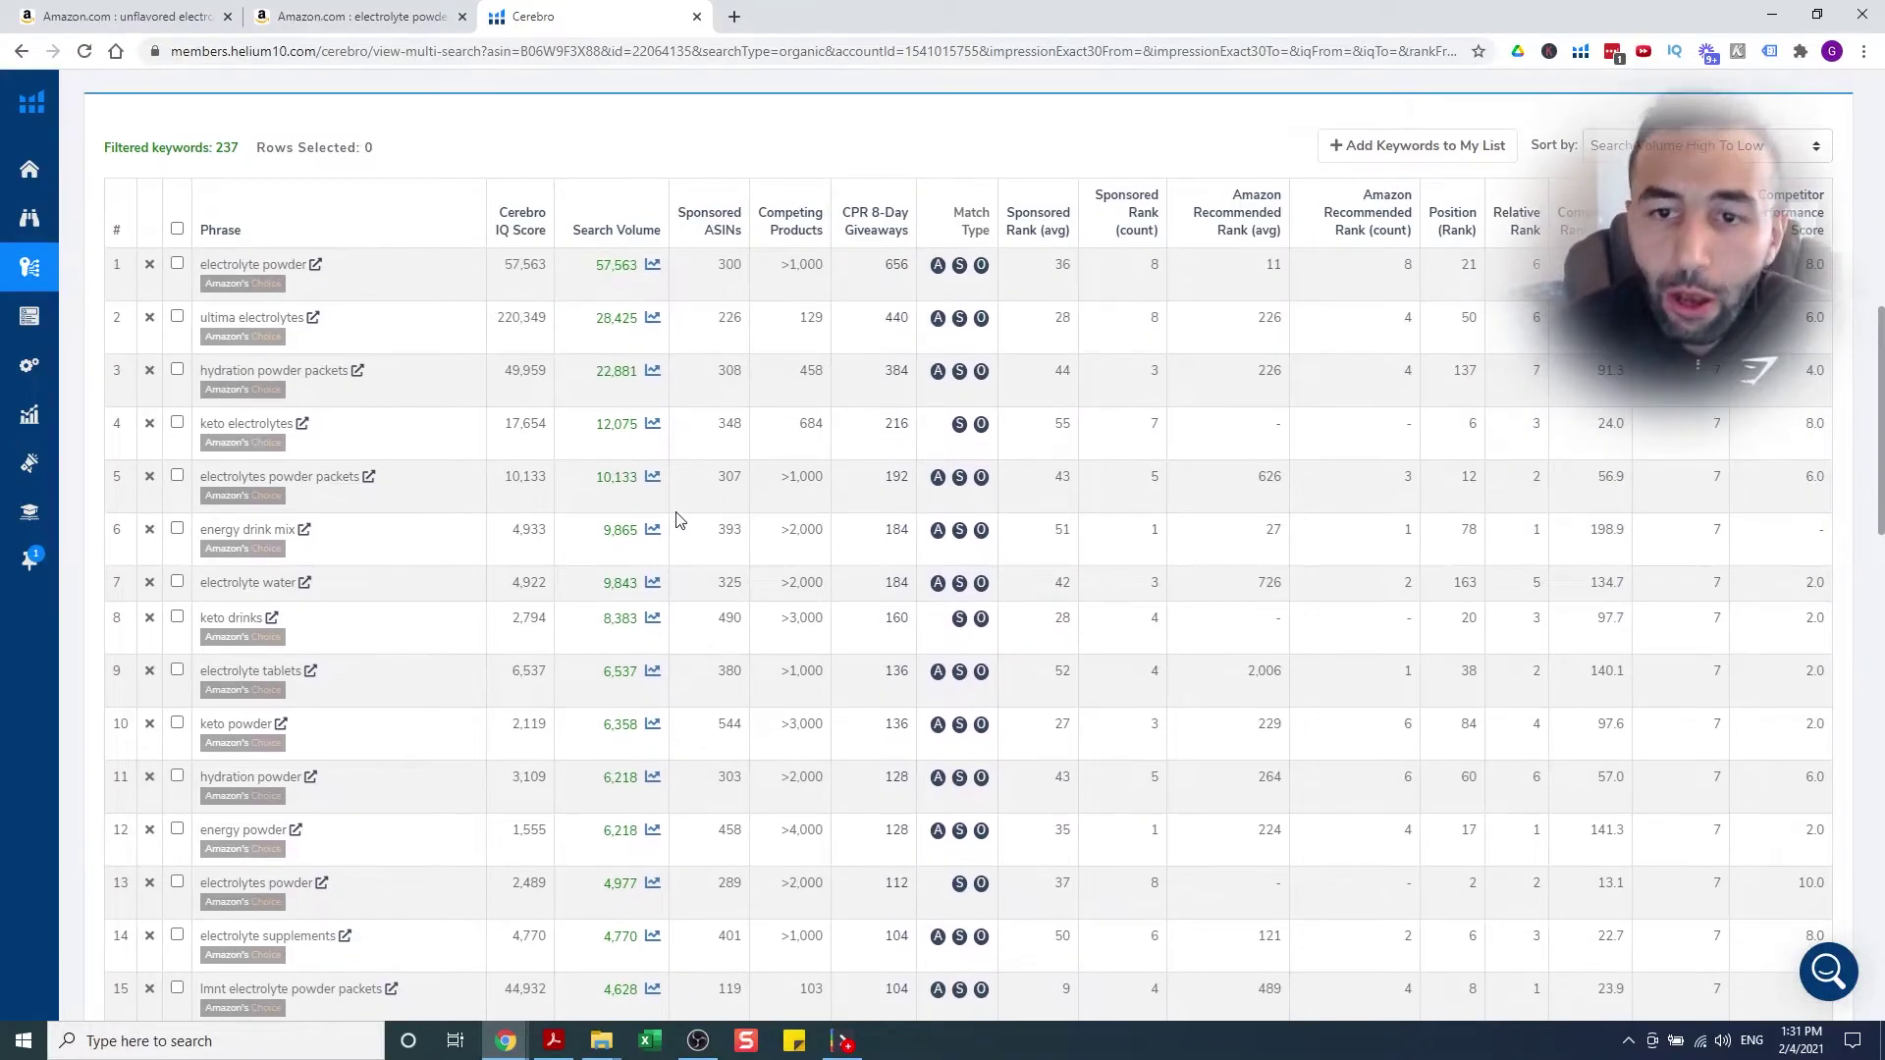
pyautogui.scroll(10, 701, 493)
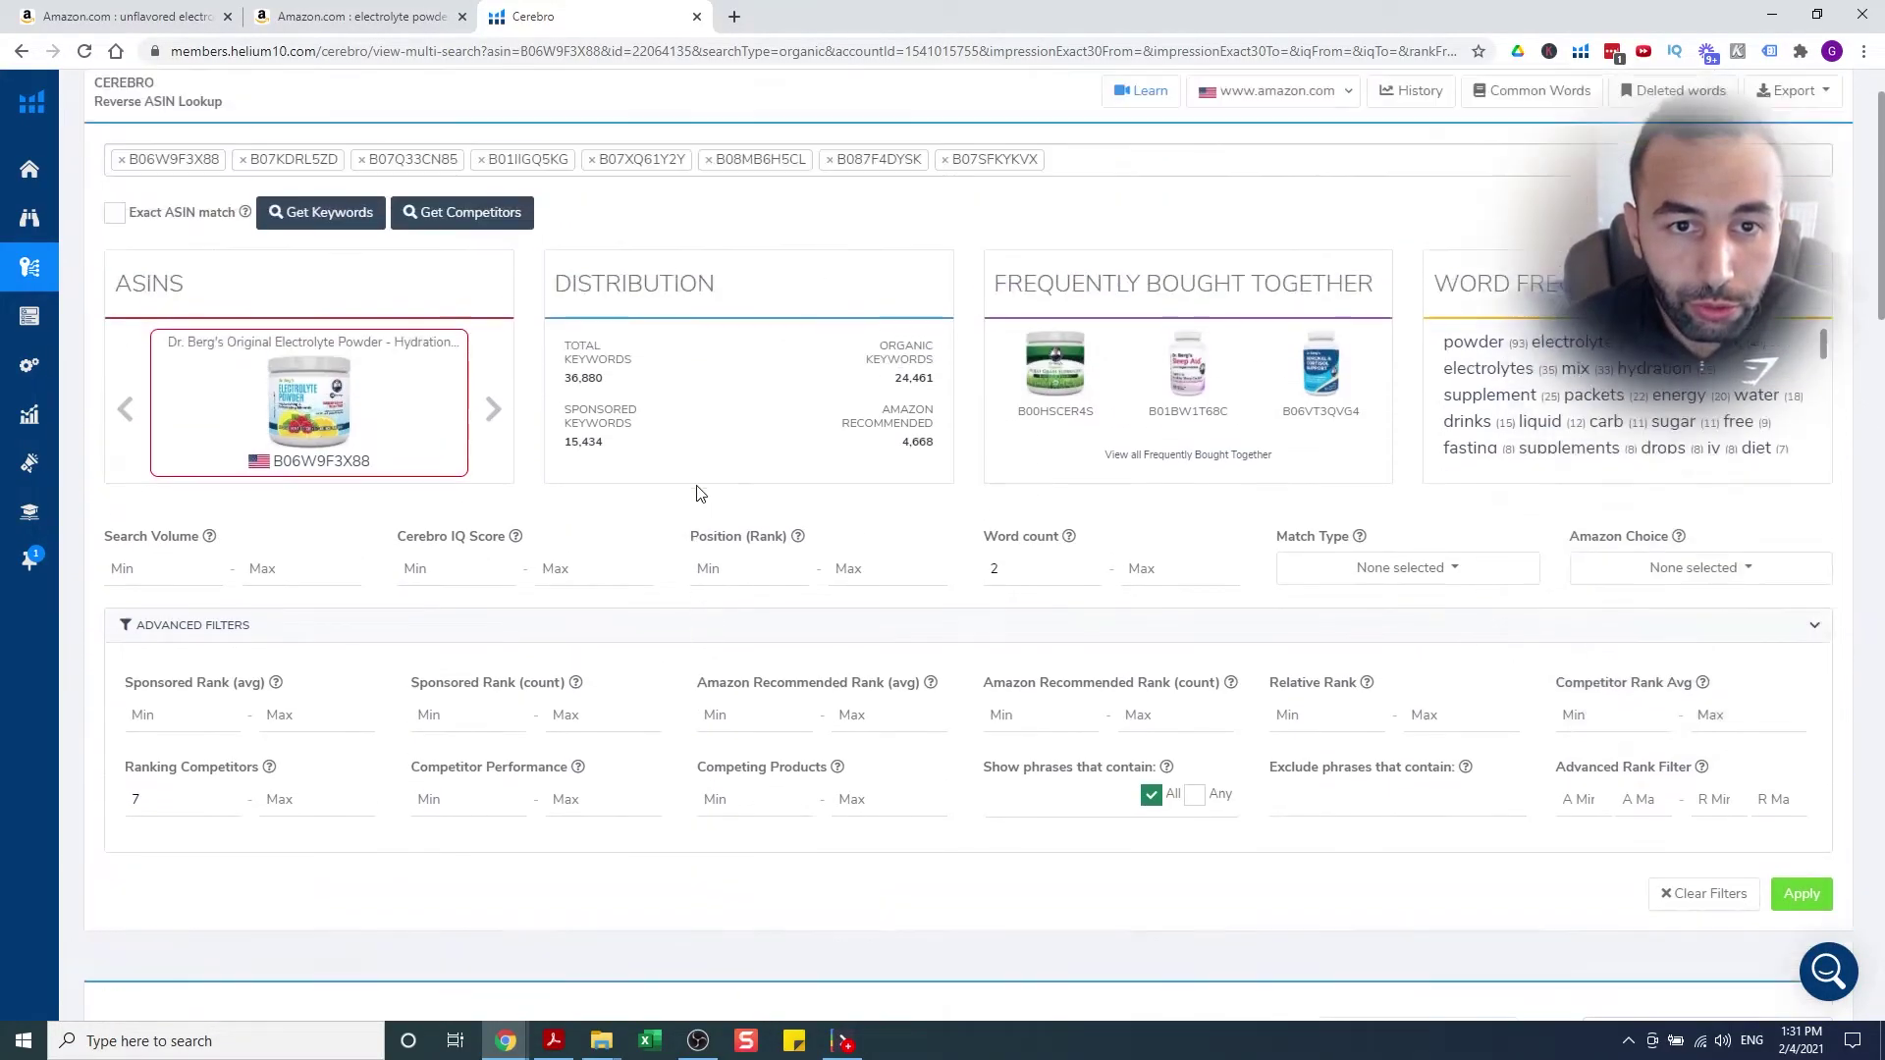
pyautogui.scroll(-10, 701, 493)
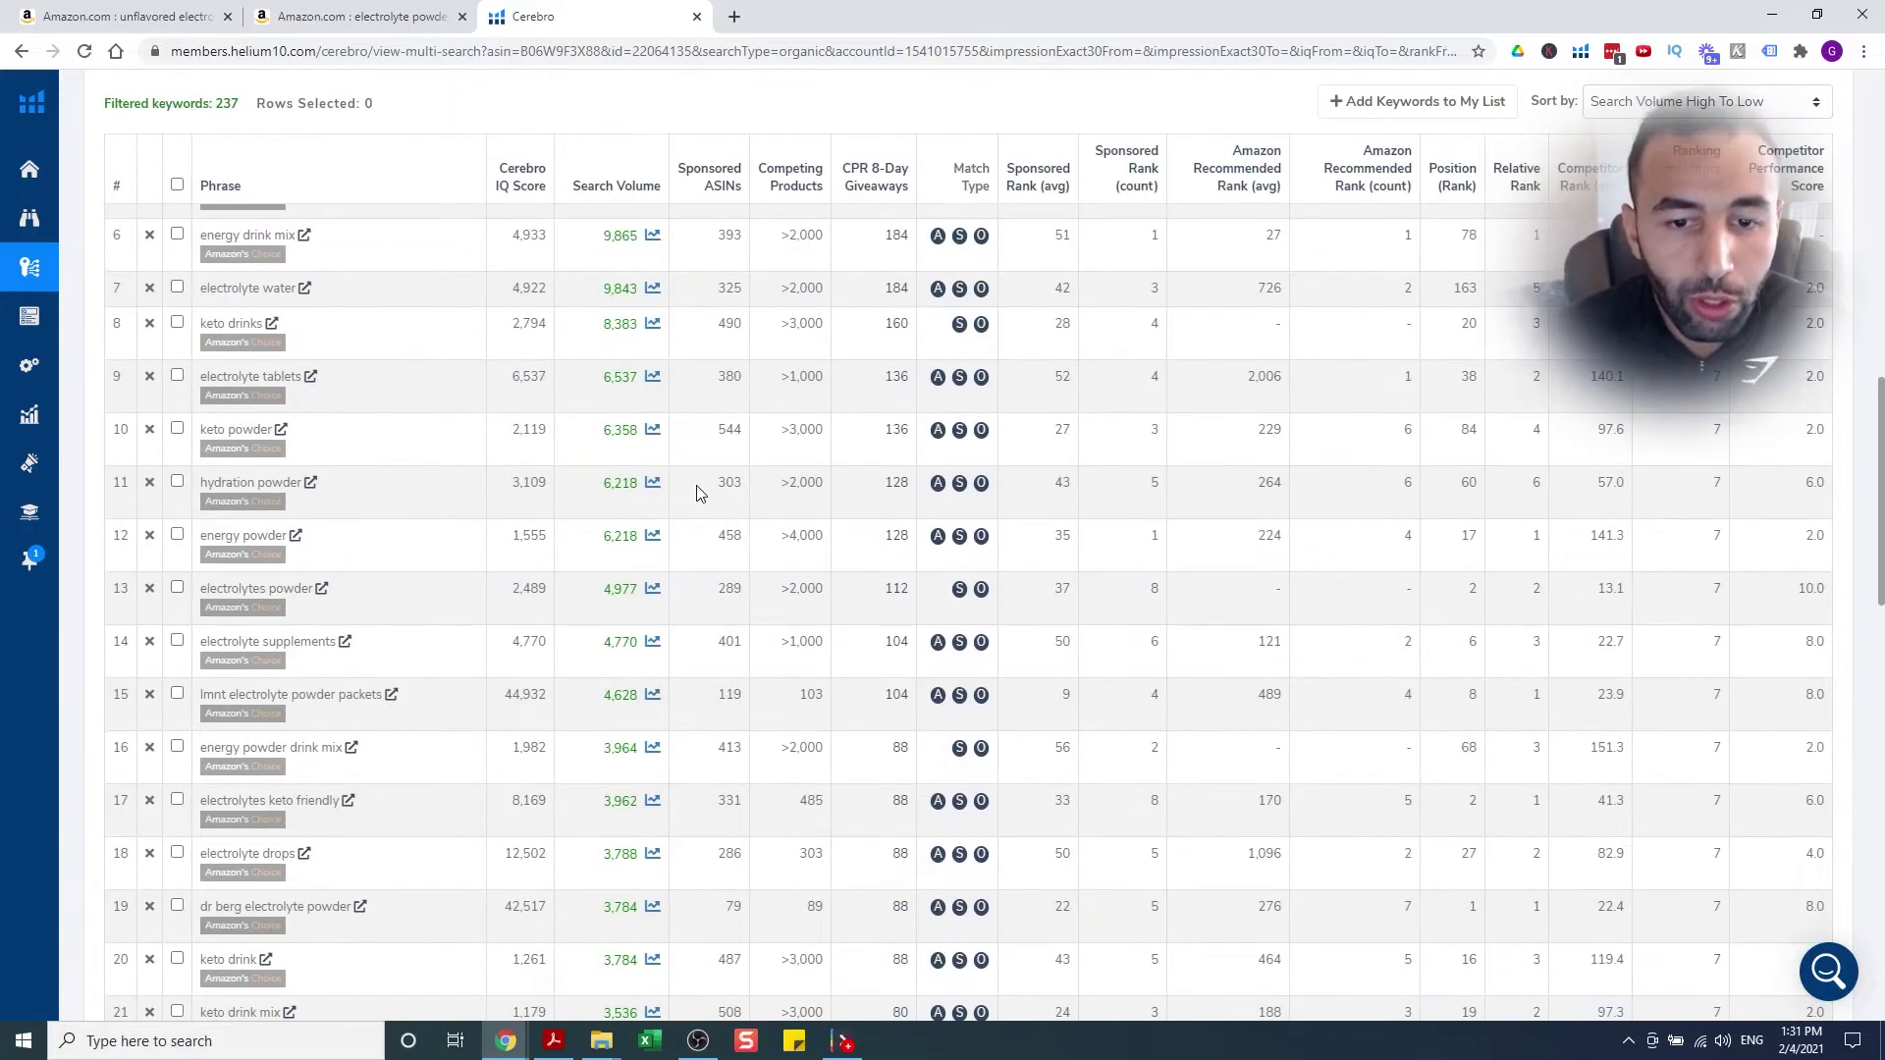
pyautogui.scroll(-12, 701, 493)
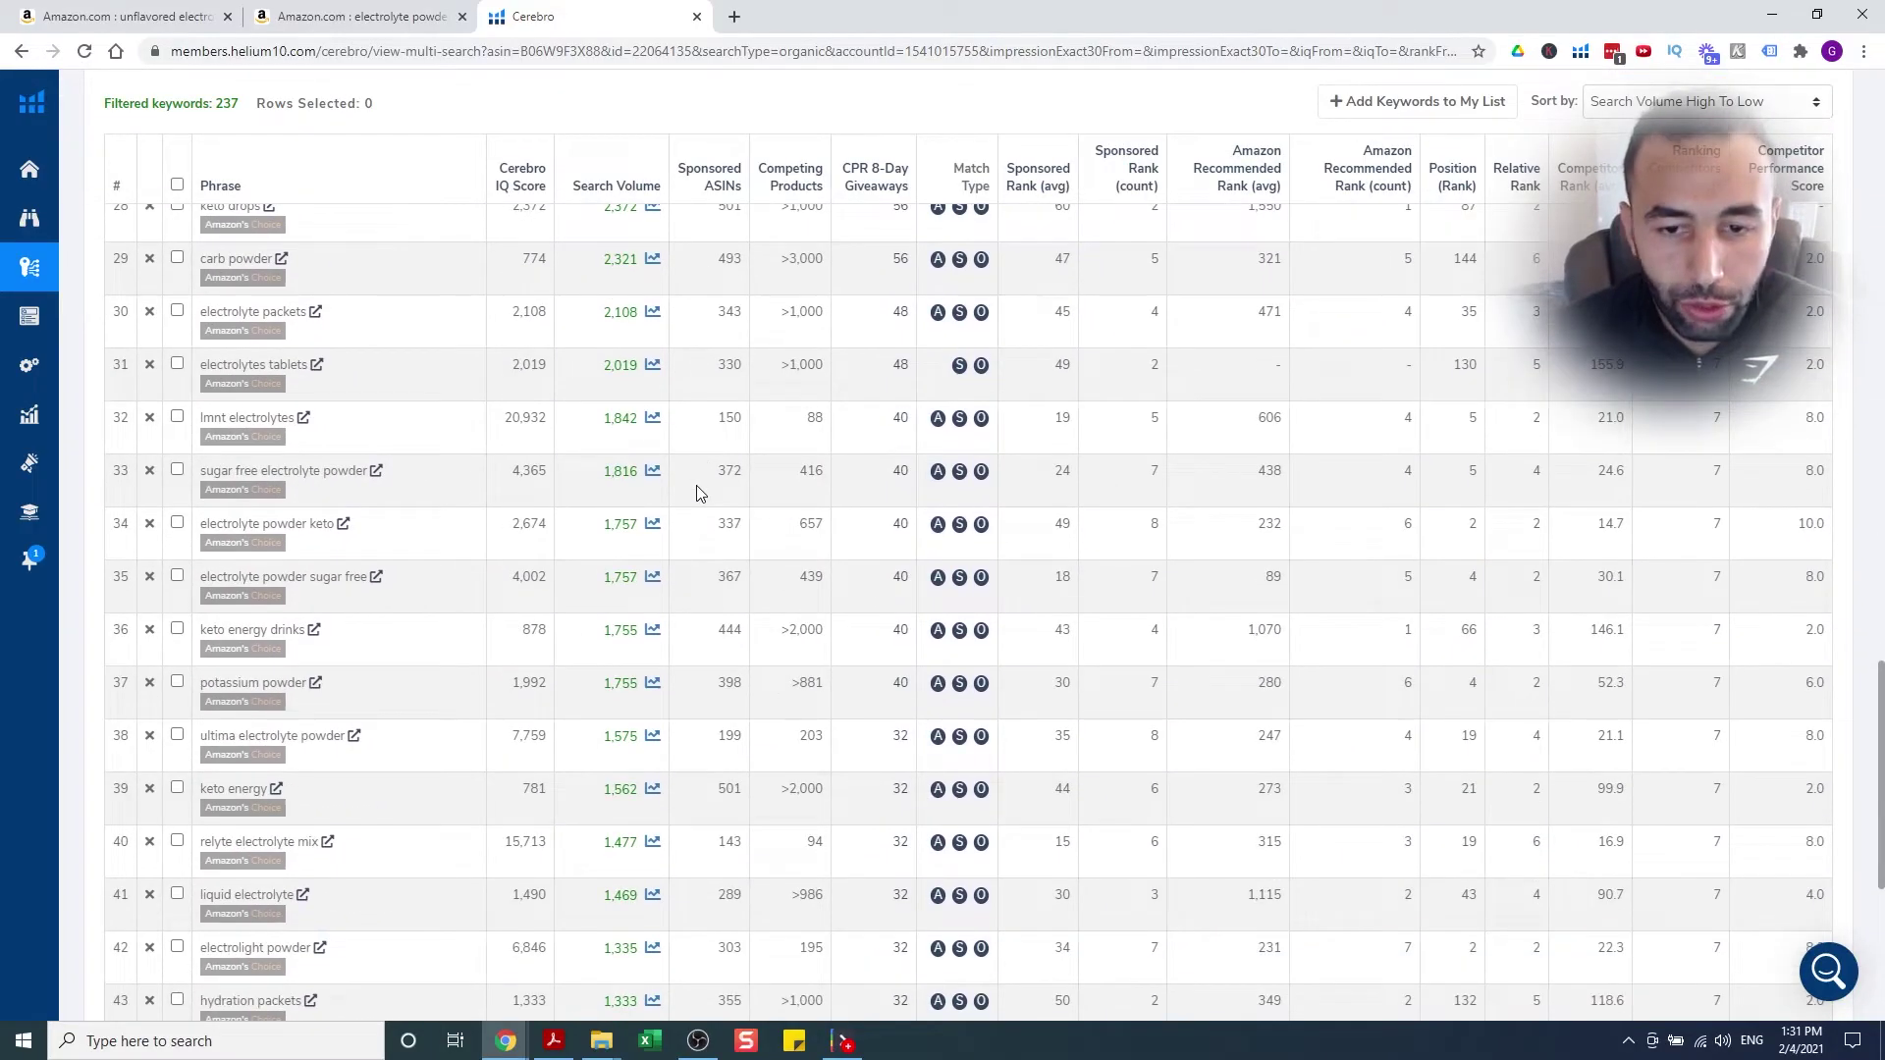
pyautogui.scroll(-6, 701, 493)
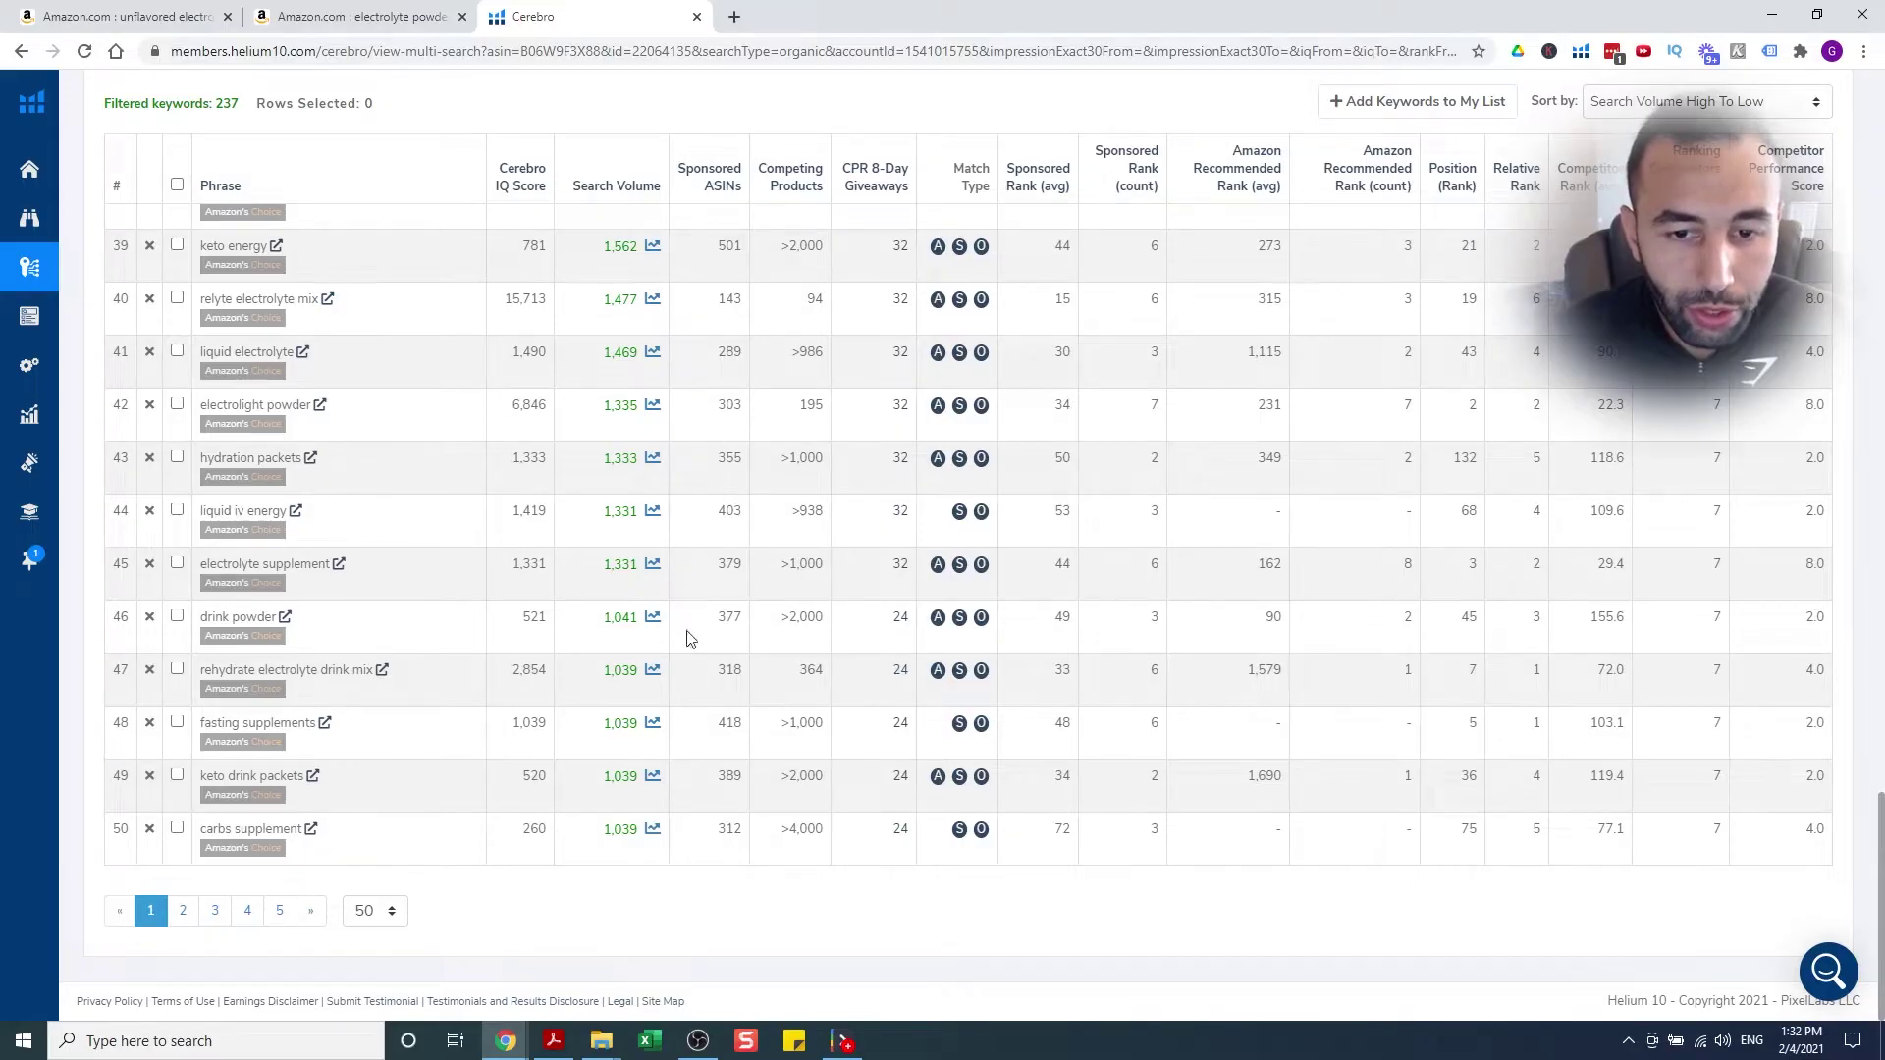
pyautogui.scroll(9, 584, 596)
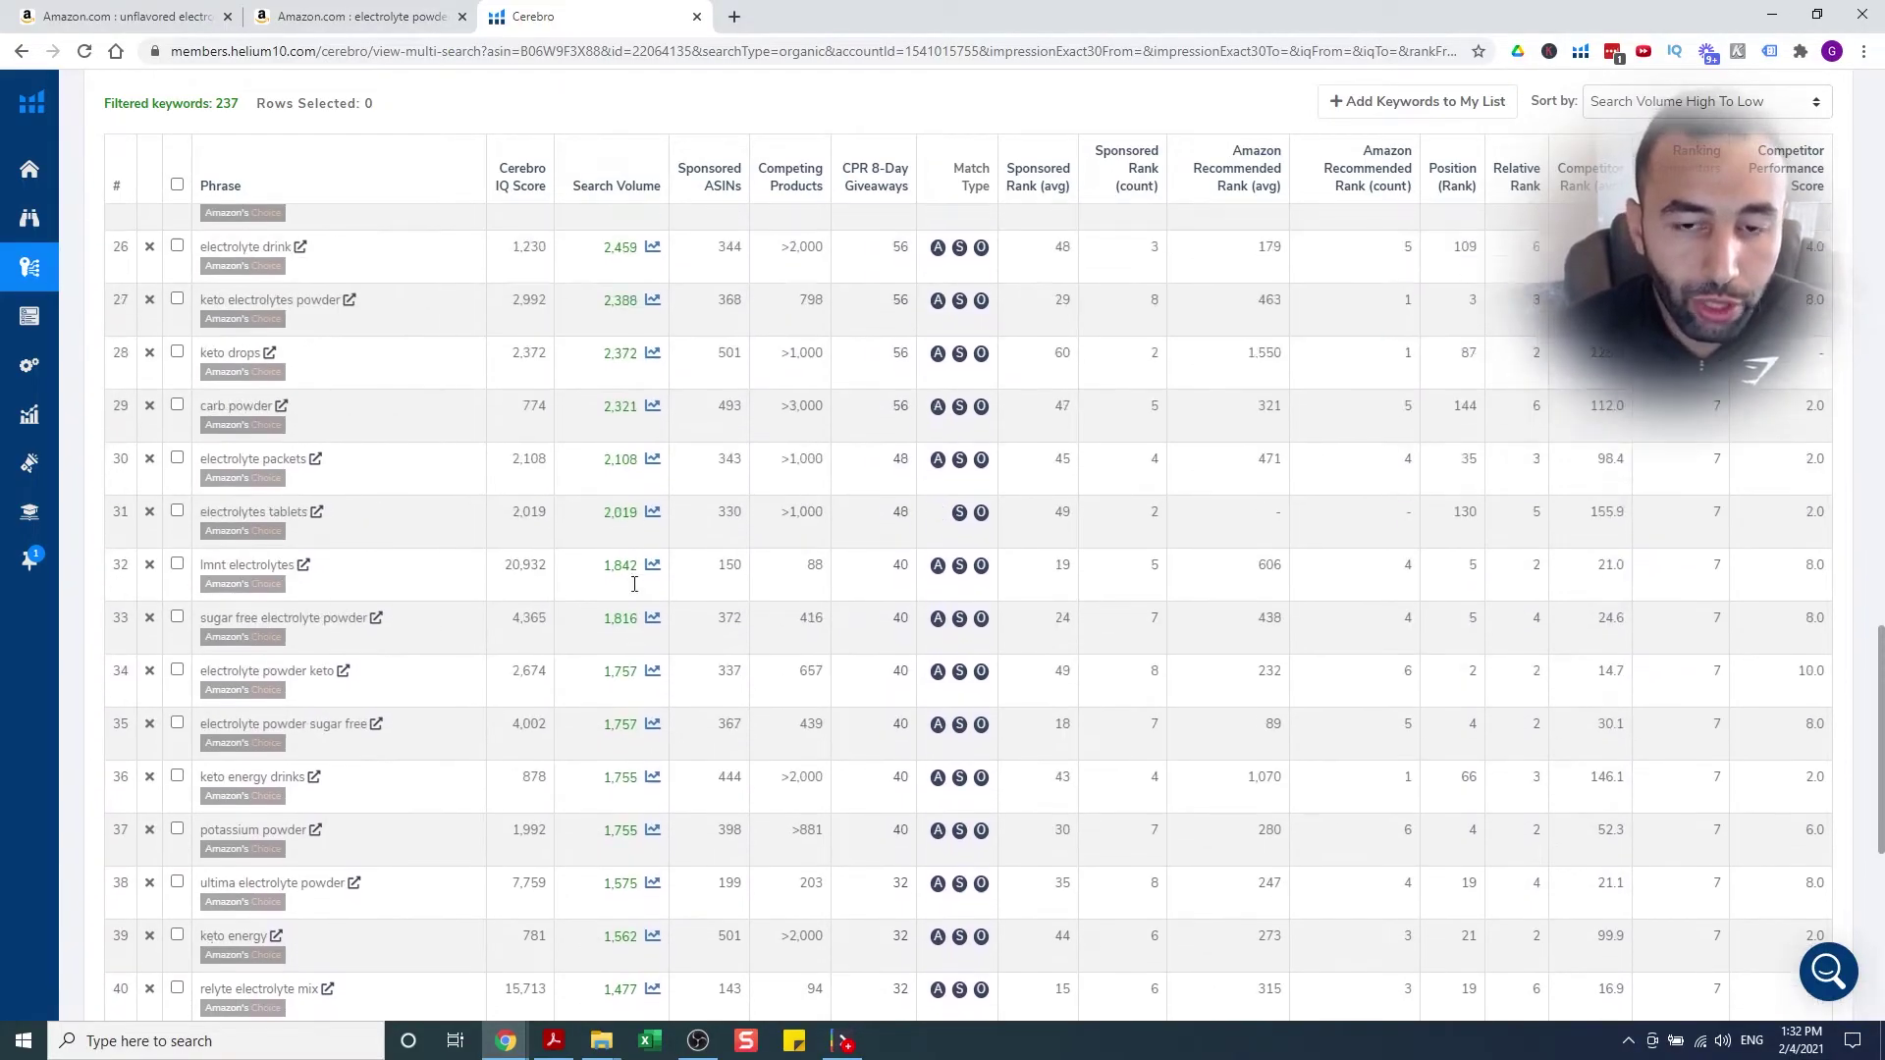
pyautogui.scroll(-7, 643, 595)
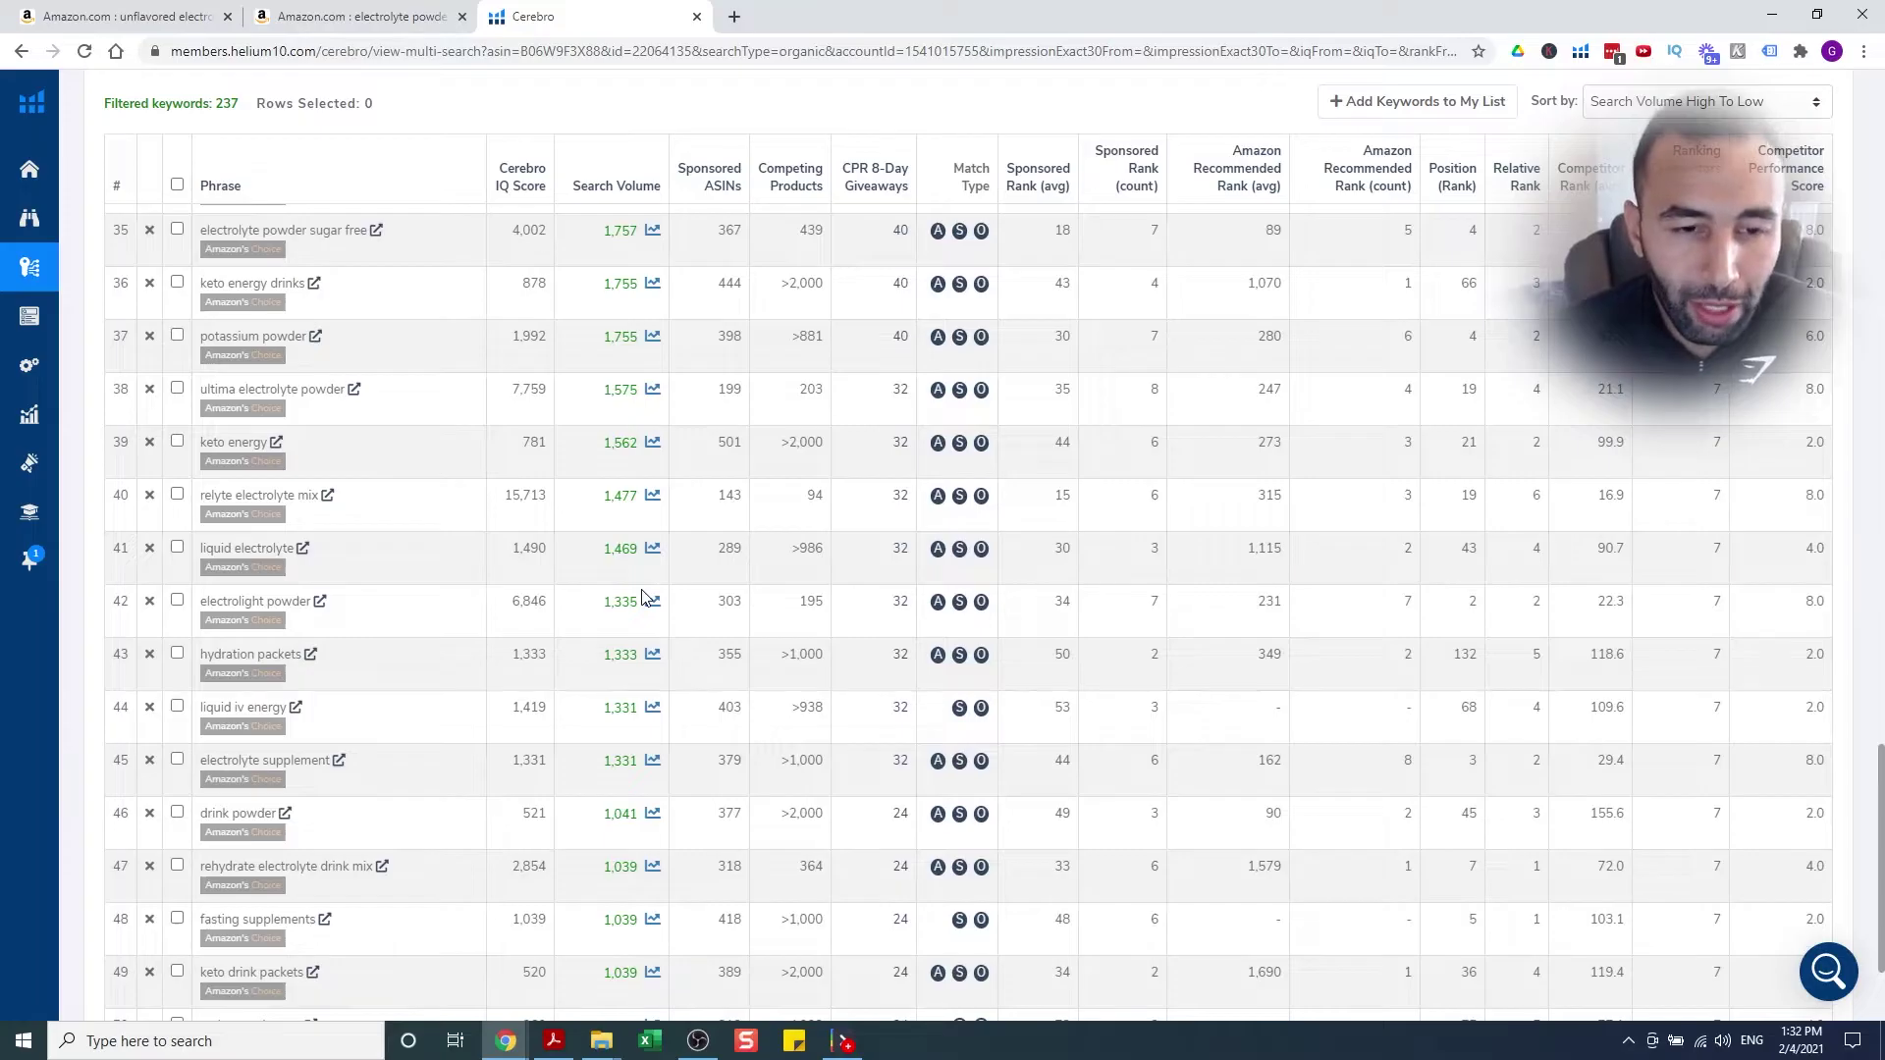
pyautogui.scroll(20, 658, 594)
pyautogui.scroll(-3, 653, 550)
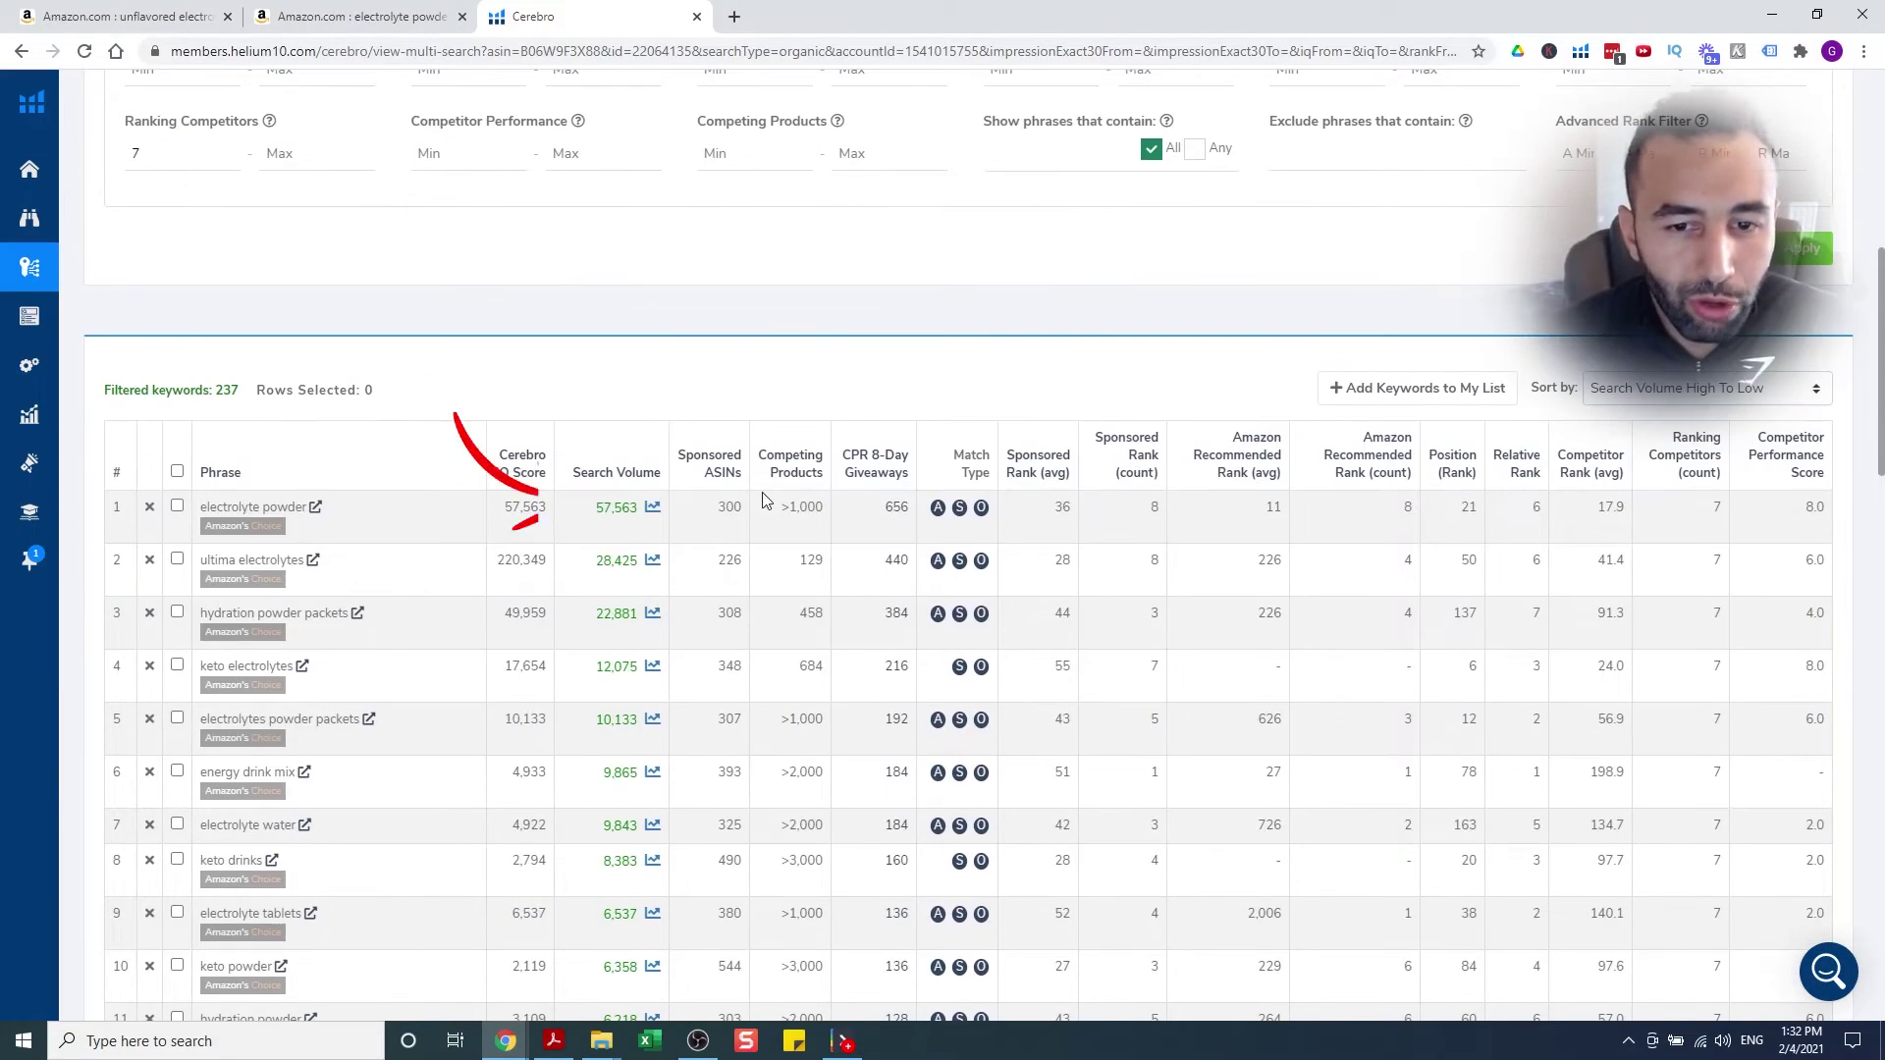
# Scroll through the Amazon 'electrolyte powder' product grid for competing products
pyautogui.hotkey('ctrl', 'shift', 'Tab')
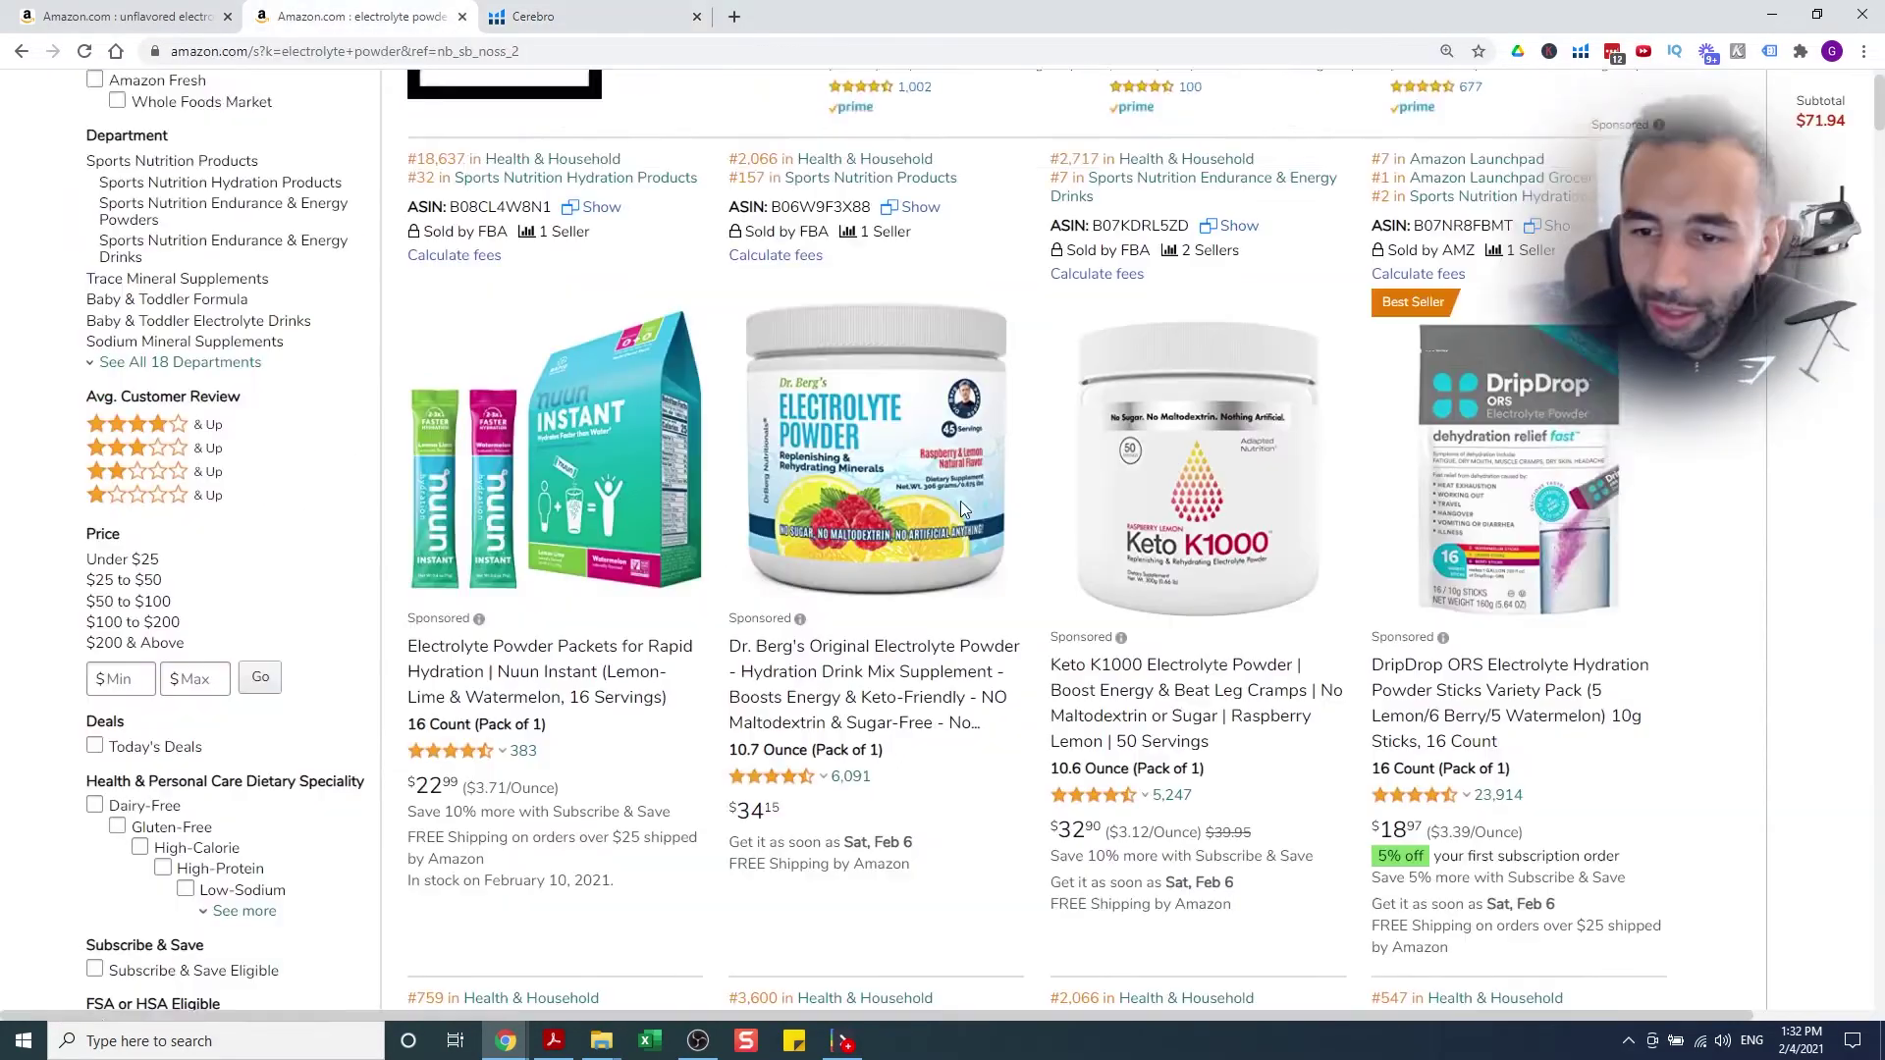
pyautogui.scroll(-2, 961, 501)
pyautogui.scroll(-1, 840, 175)
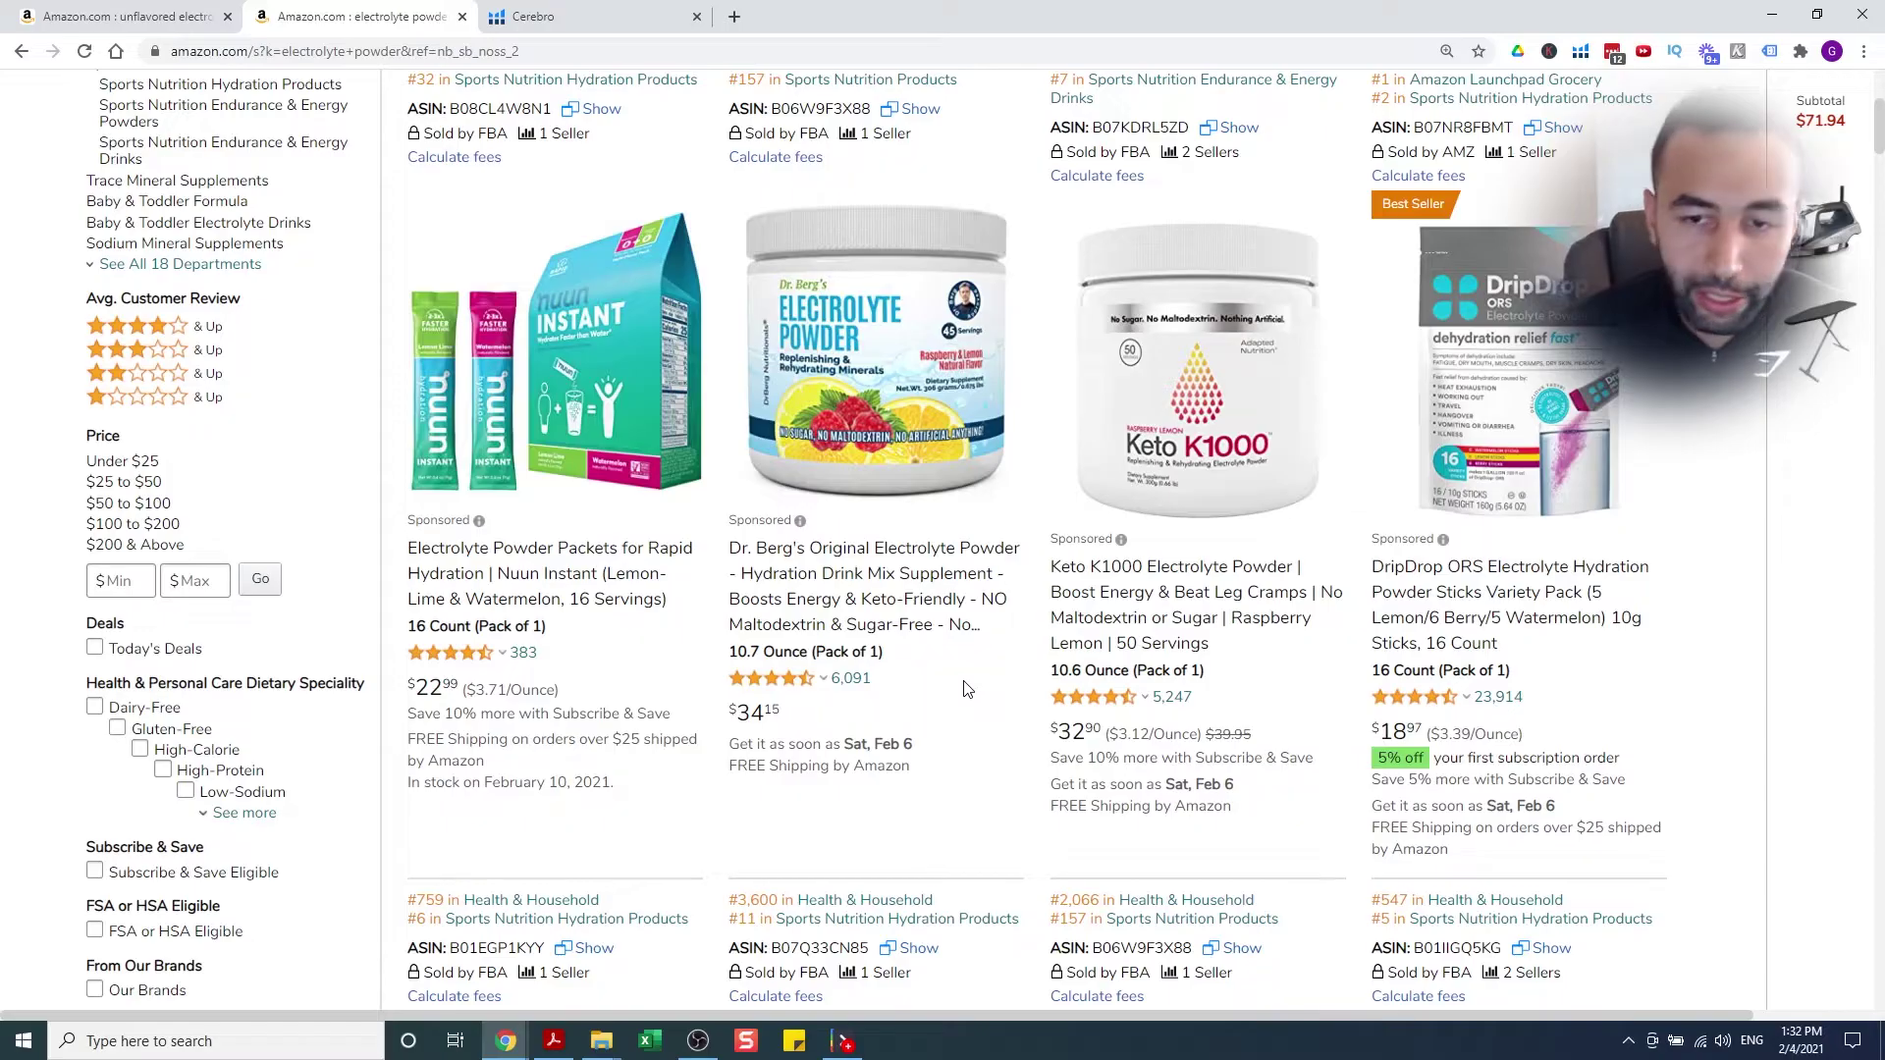
pyautogui.scroll(-20, 913, 633)
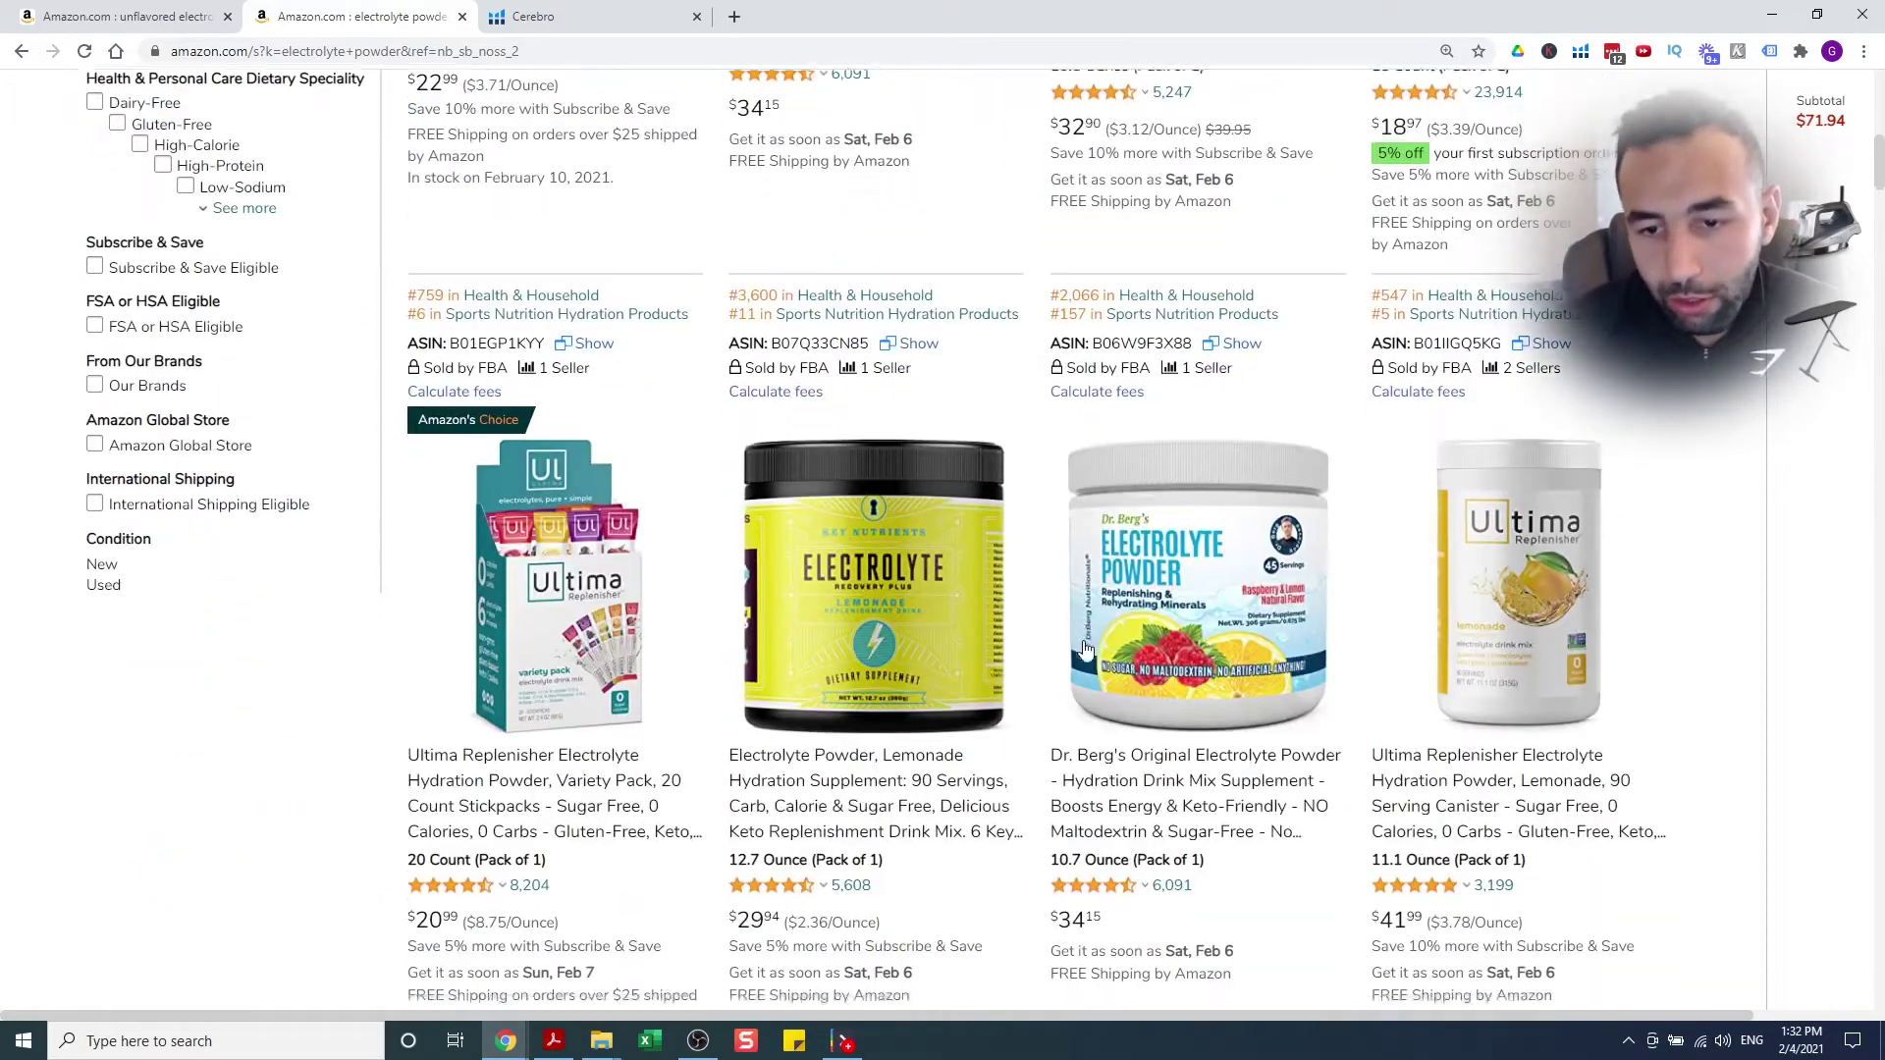
pyautogui.scroll(-15, 1368, 657)
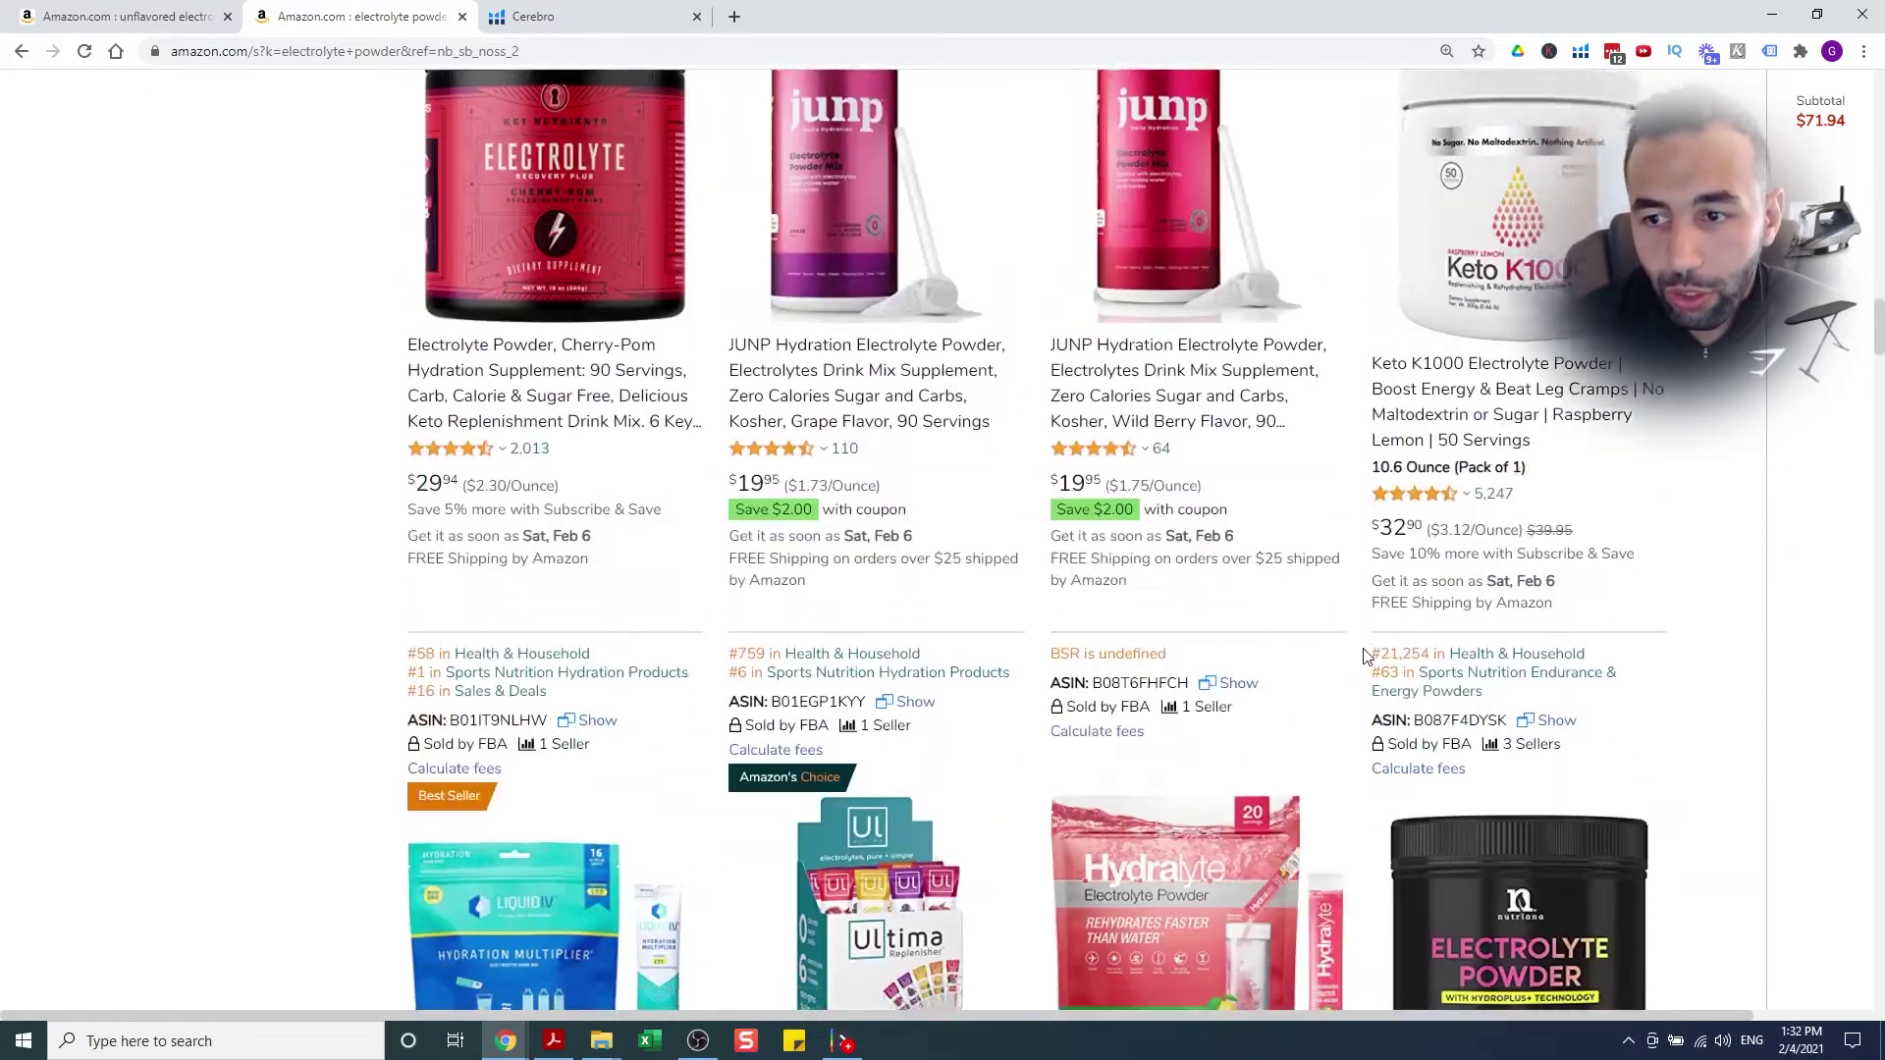
pyautogui.scroll(-20, 1368, 656)
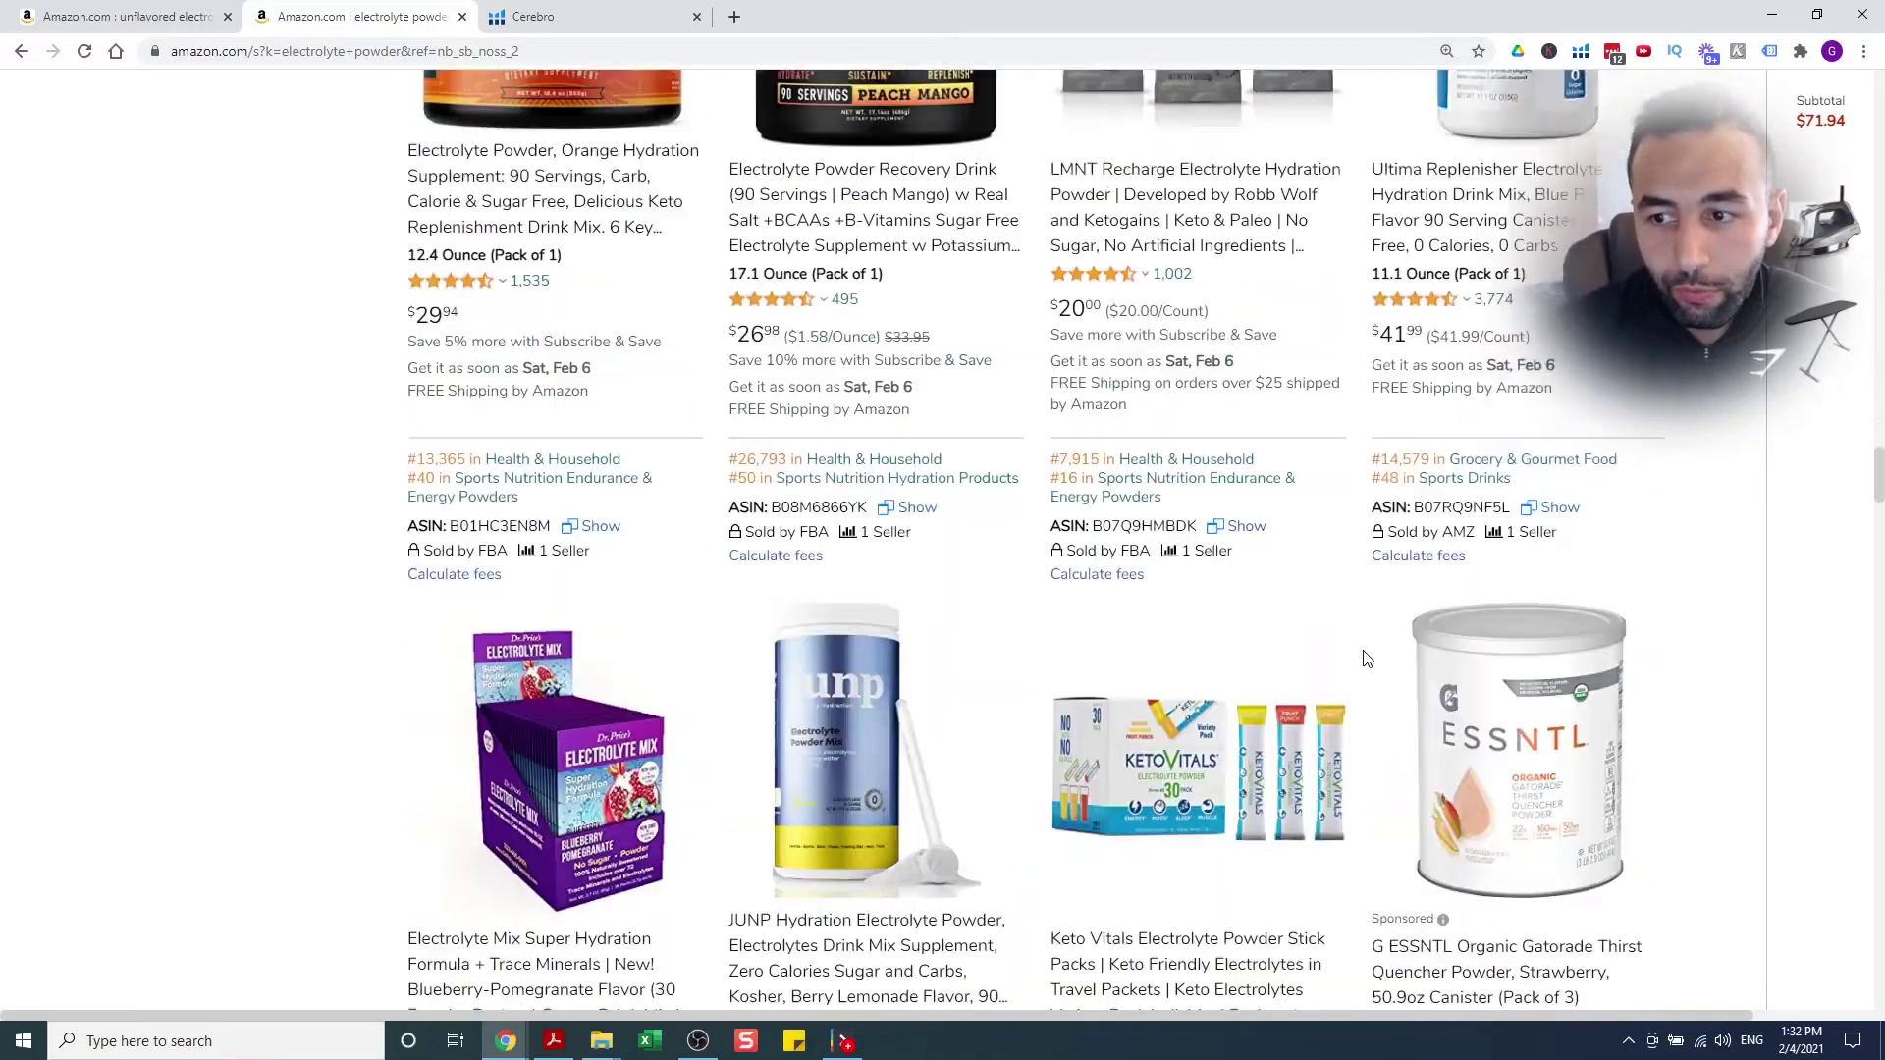
pyautogui.scroll(-4, 1368, 657)
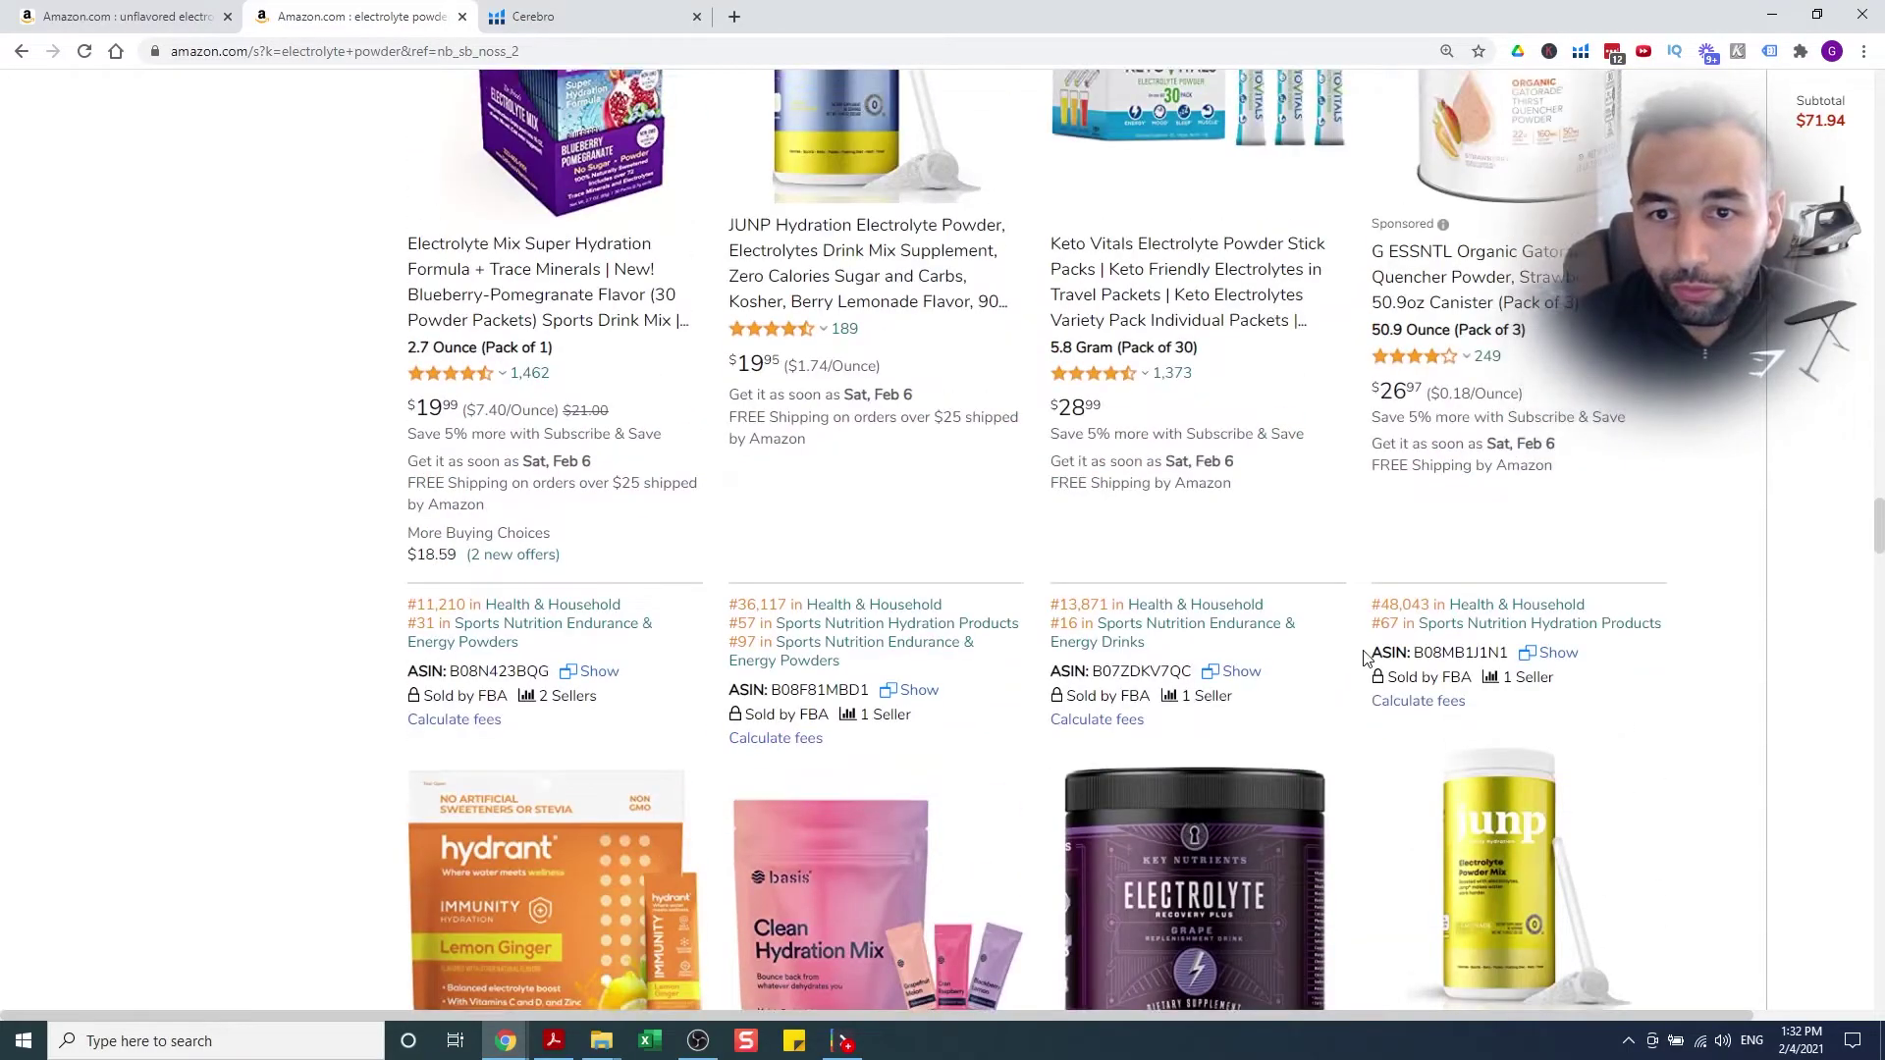
pyautogui.scroll(-6, 1021, 653)
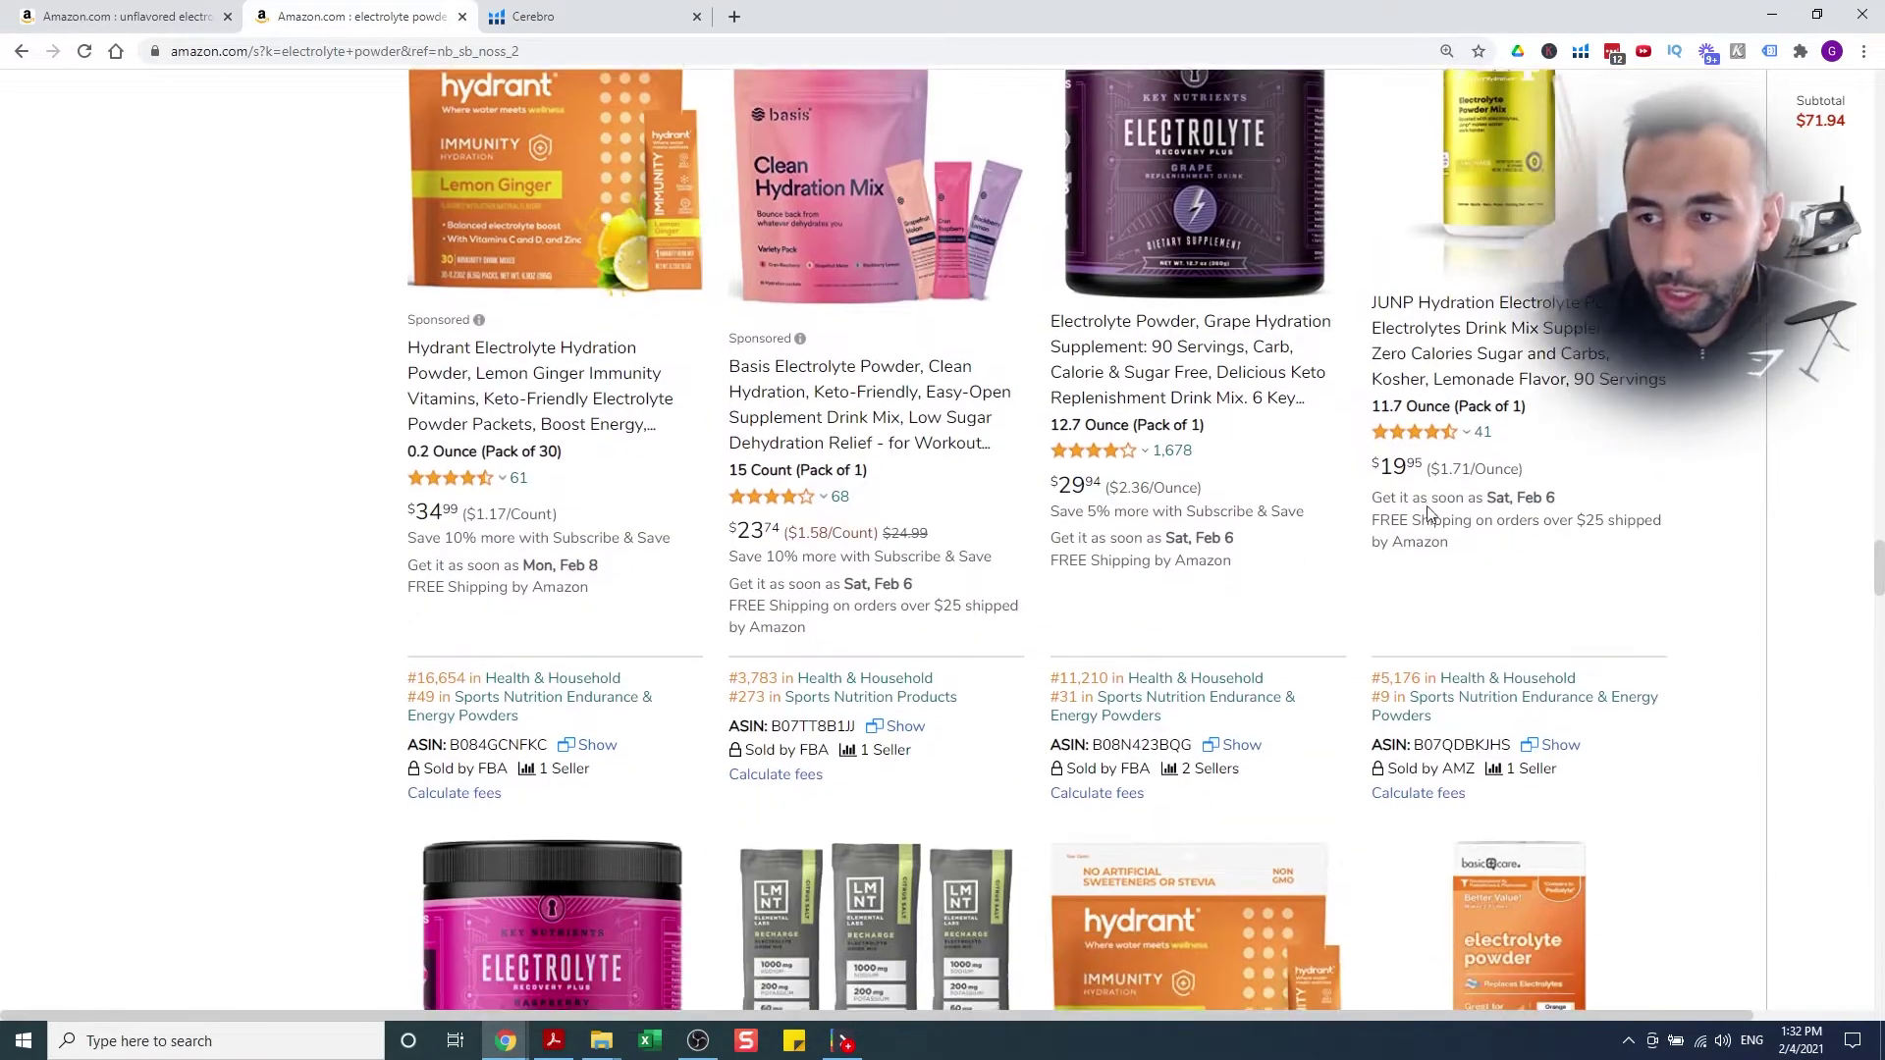
pyautogui.scroll(-3, 1592, 512)
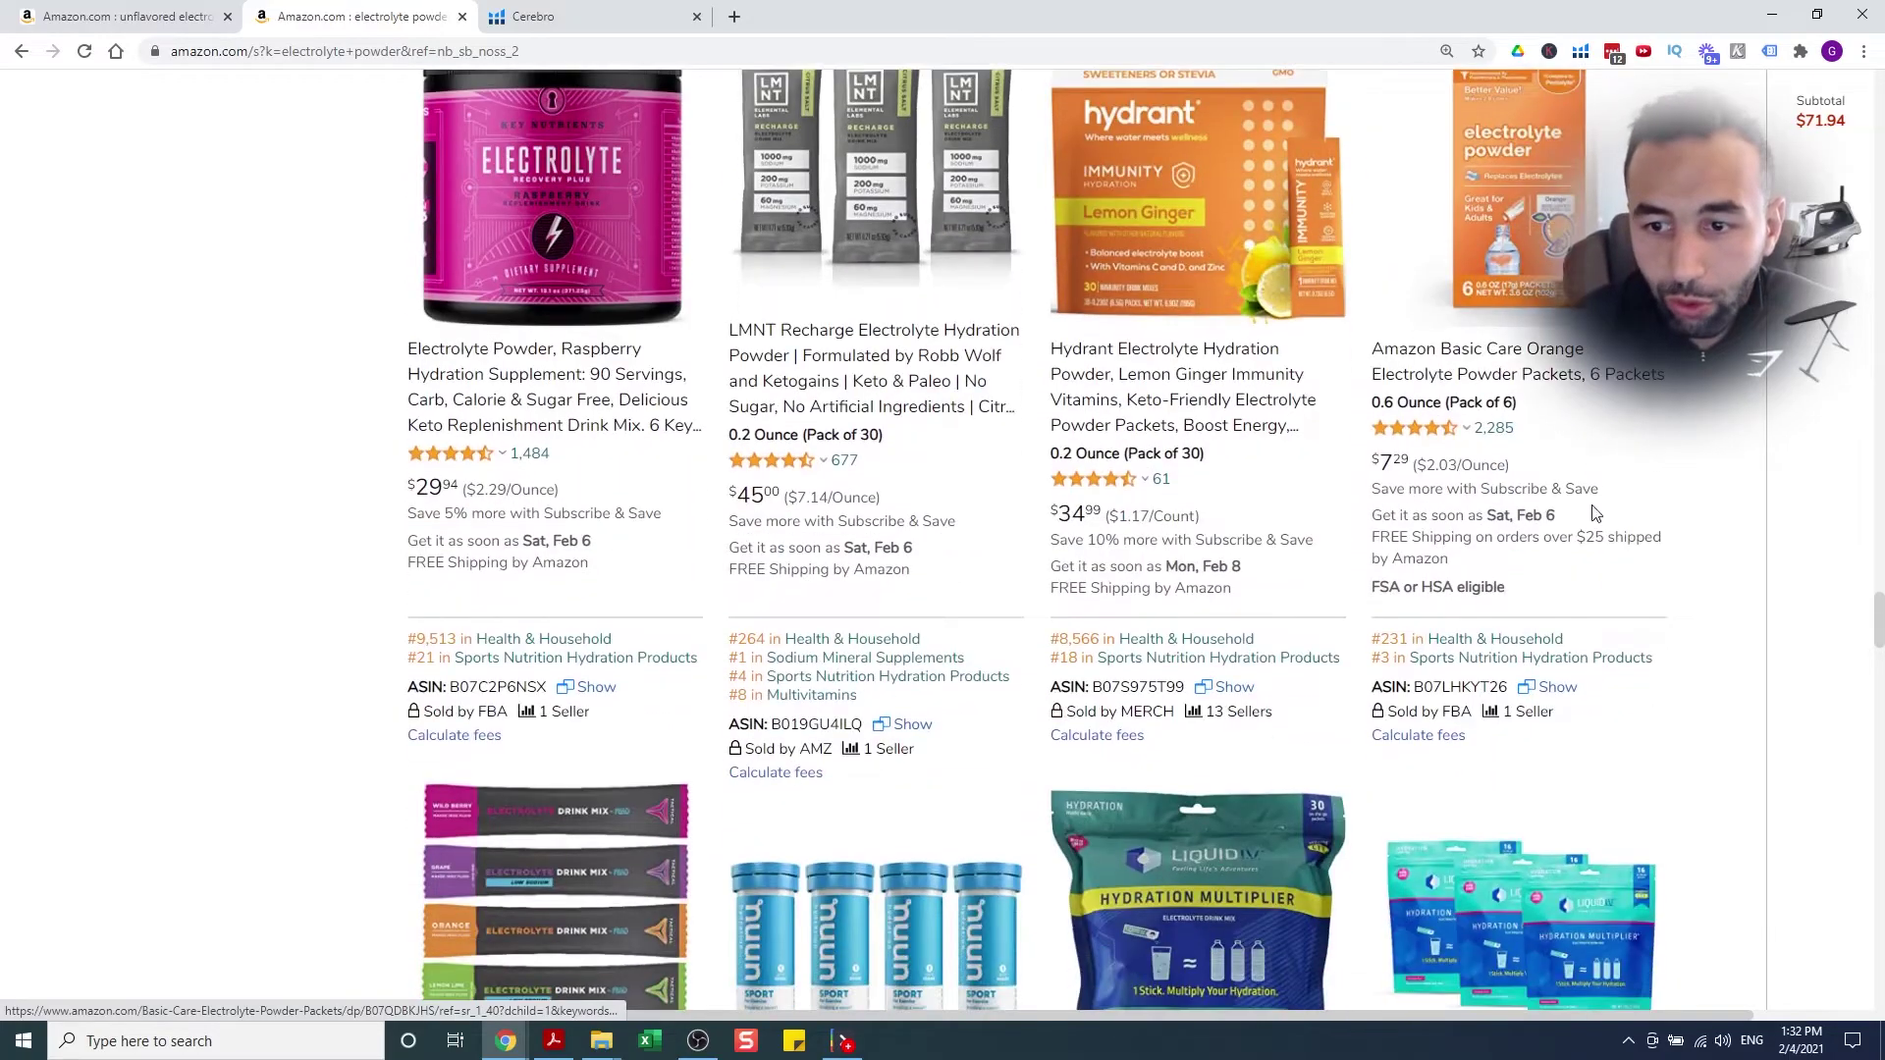
pyautogui.scroll(-7, 1247, 468)
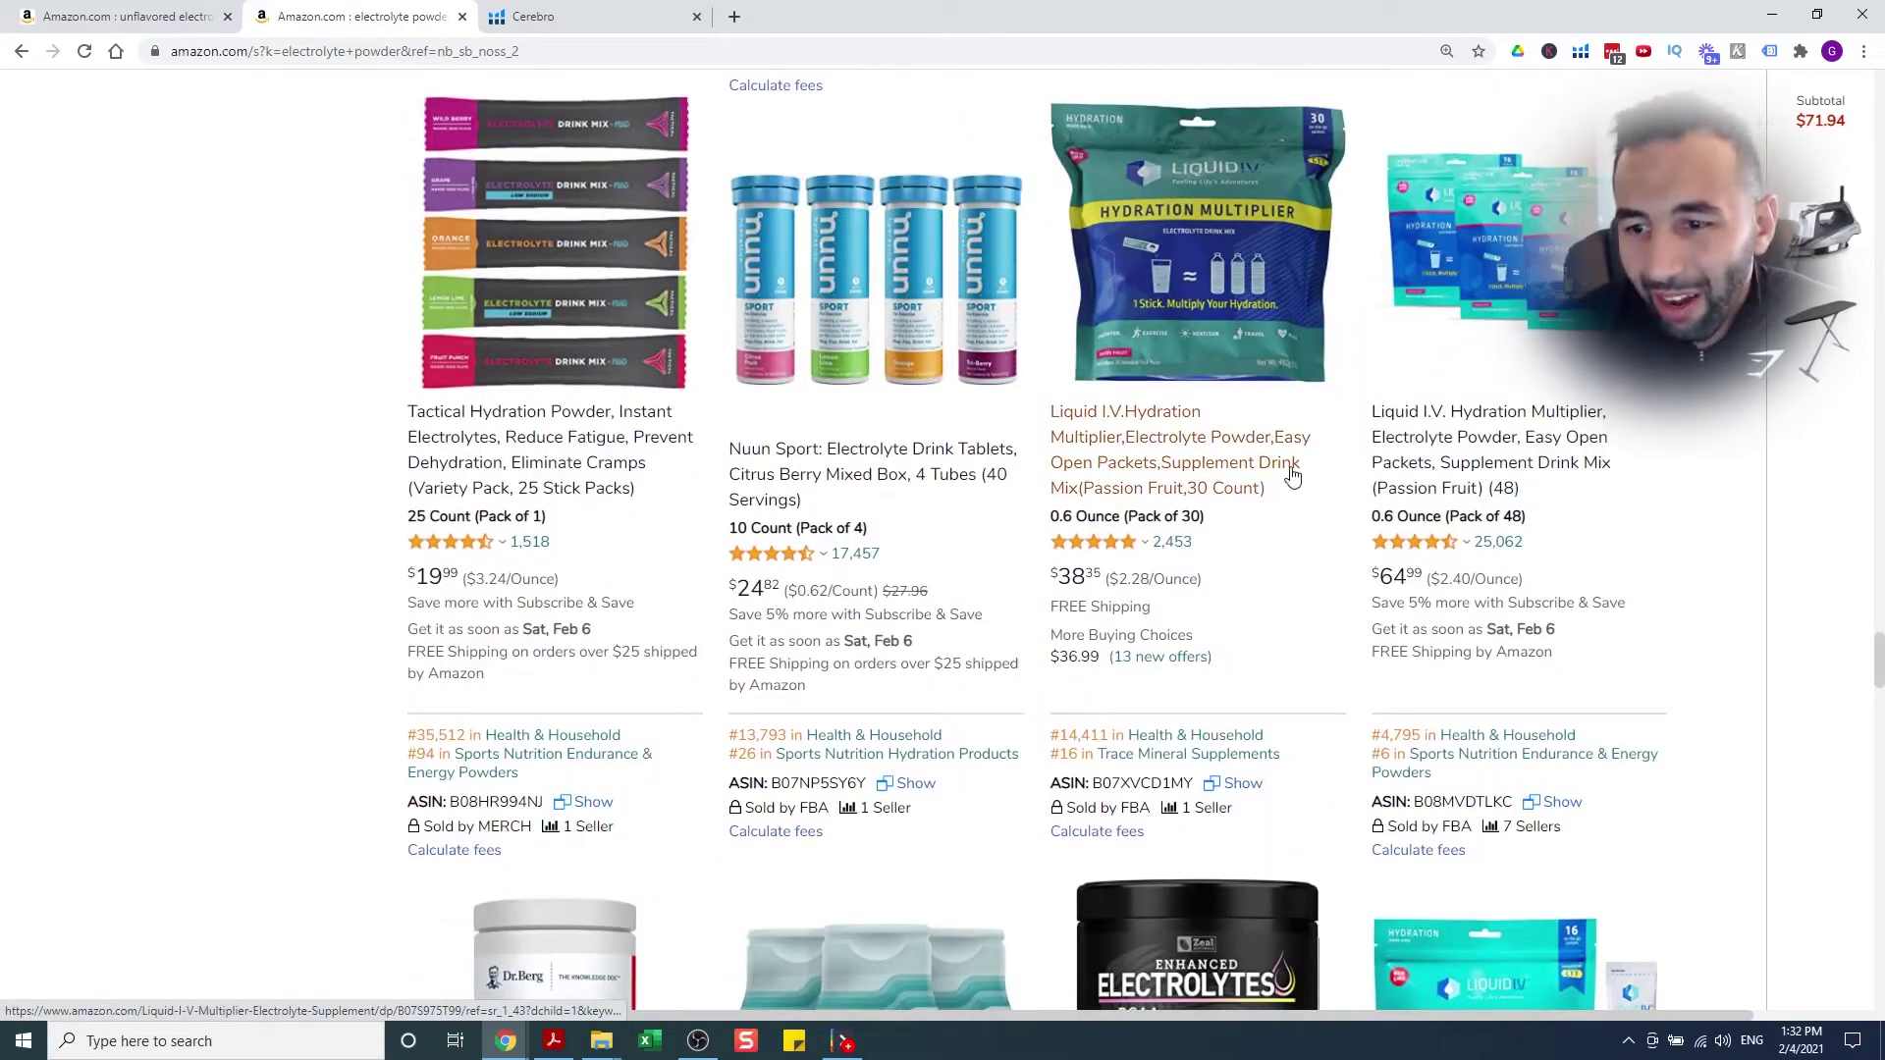
pyautogui.scroll(-6, 1292, 477)
pyautogui.scroll(-4, 1293, 477)
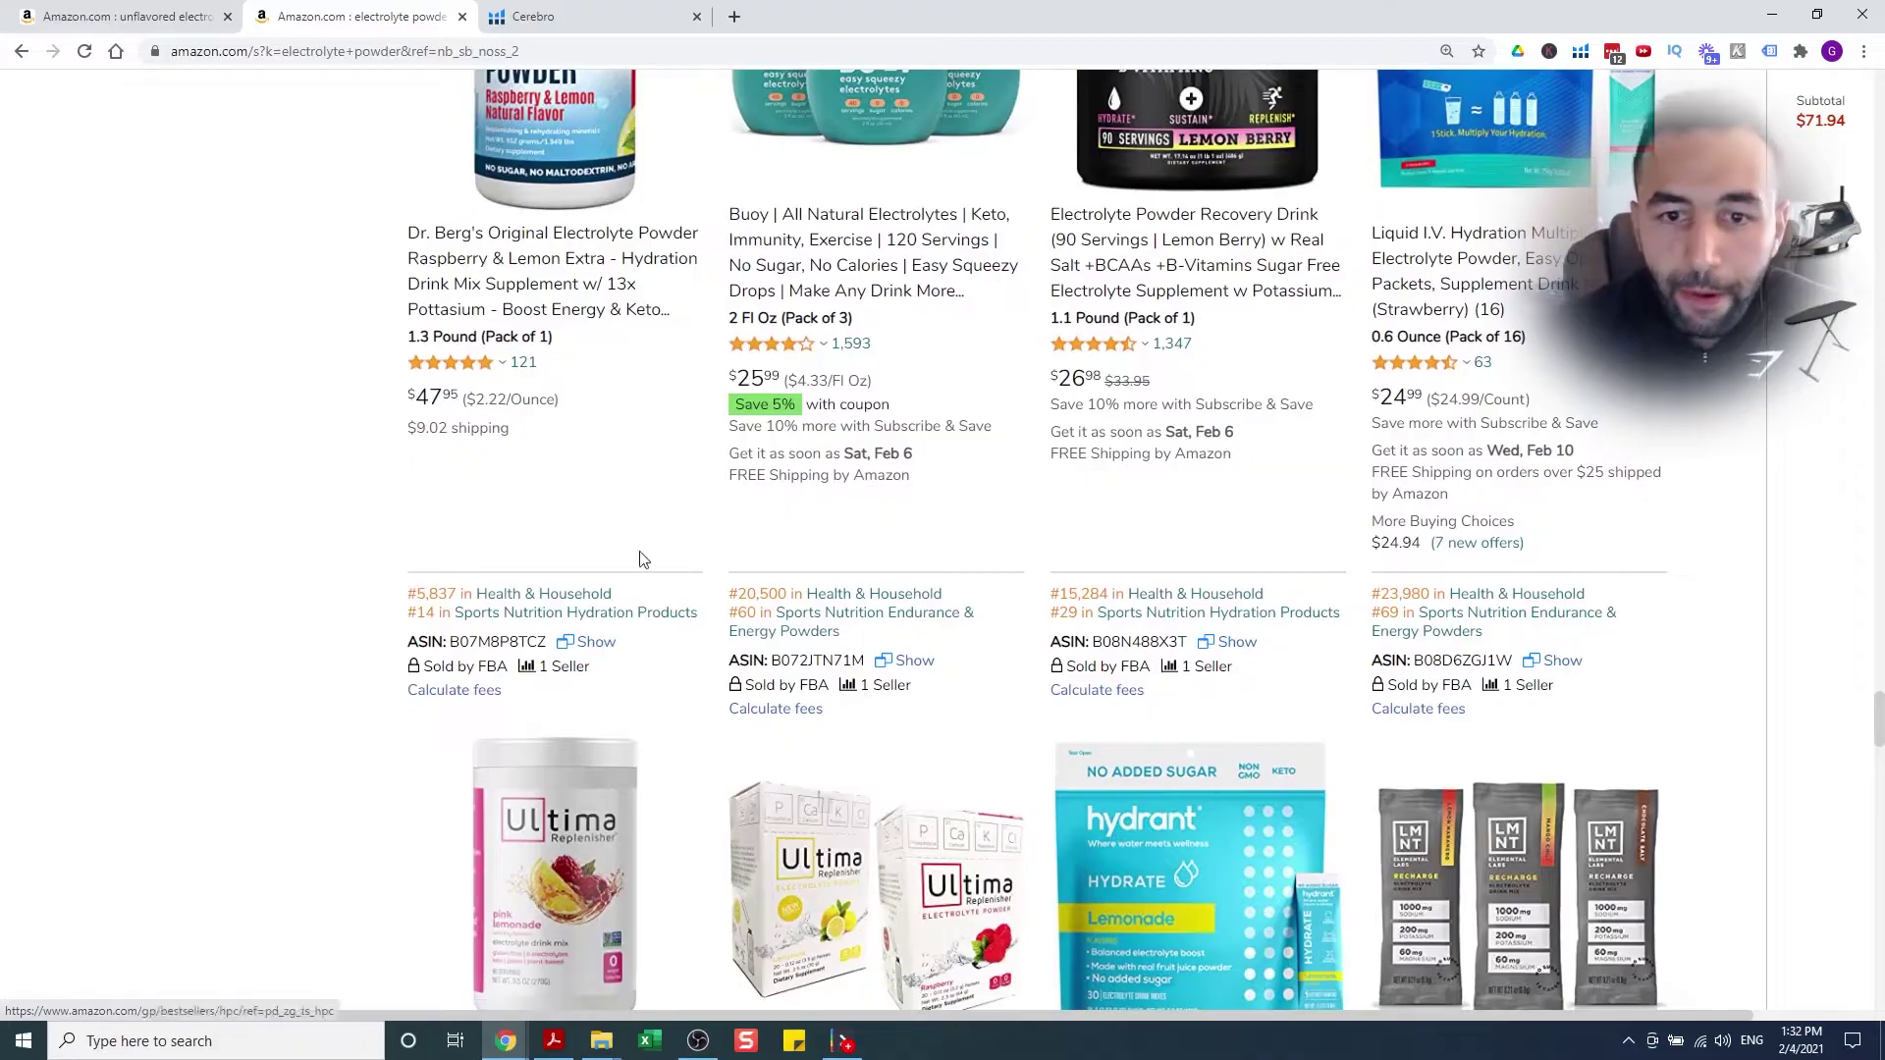
# Check the Cerebro keyword table, recheck the Amazon results, then bring up the PPC Launch flowchart
pyautogui.click(621, 12)
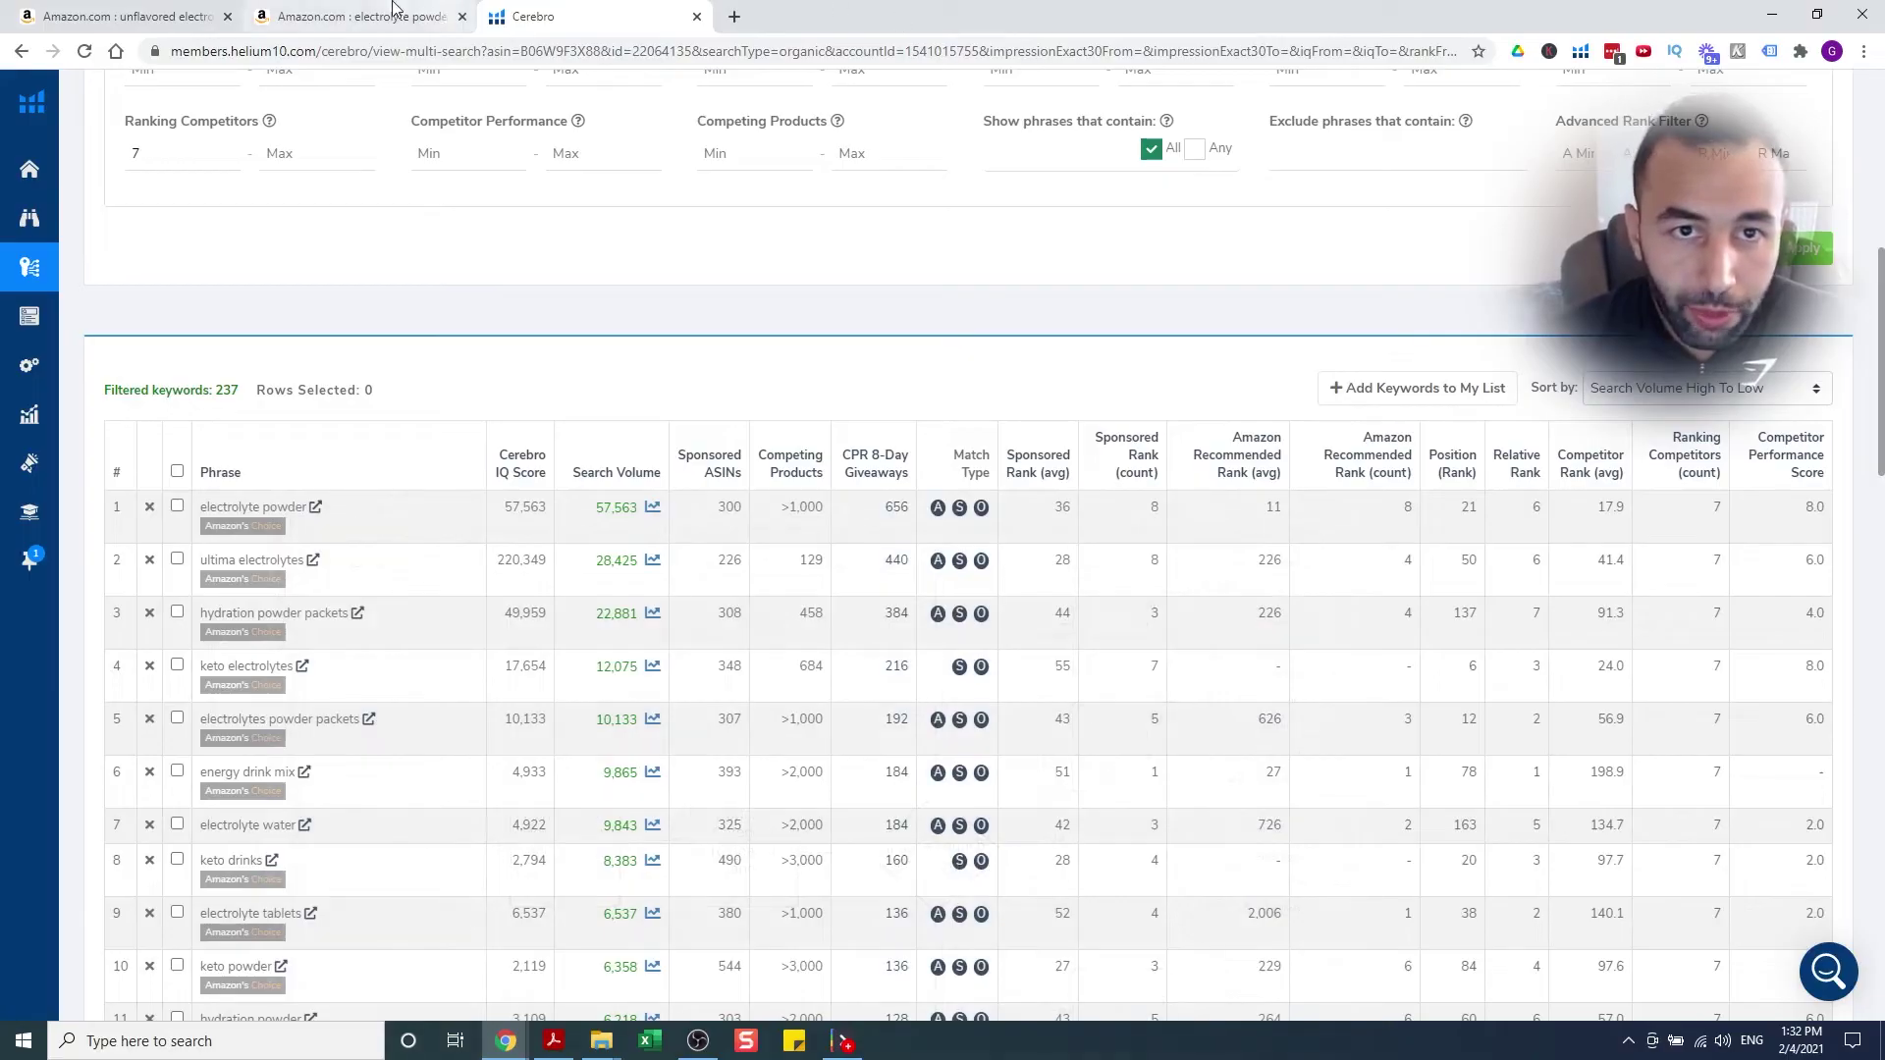
pyautogui.click(359, 17)
pyautogui.scroll(6, 934, 481)
pyautogui.scroll(-20, 934, 481)
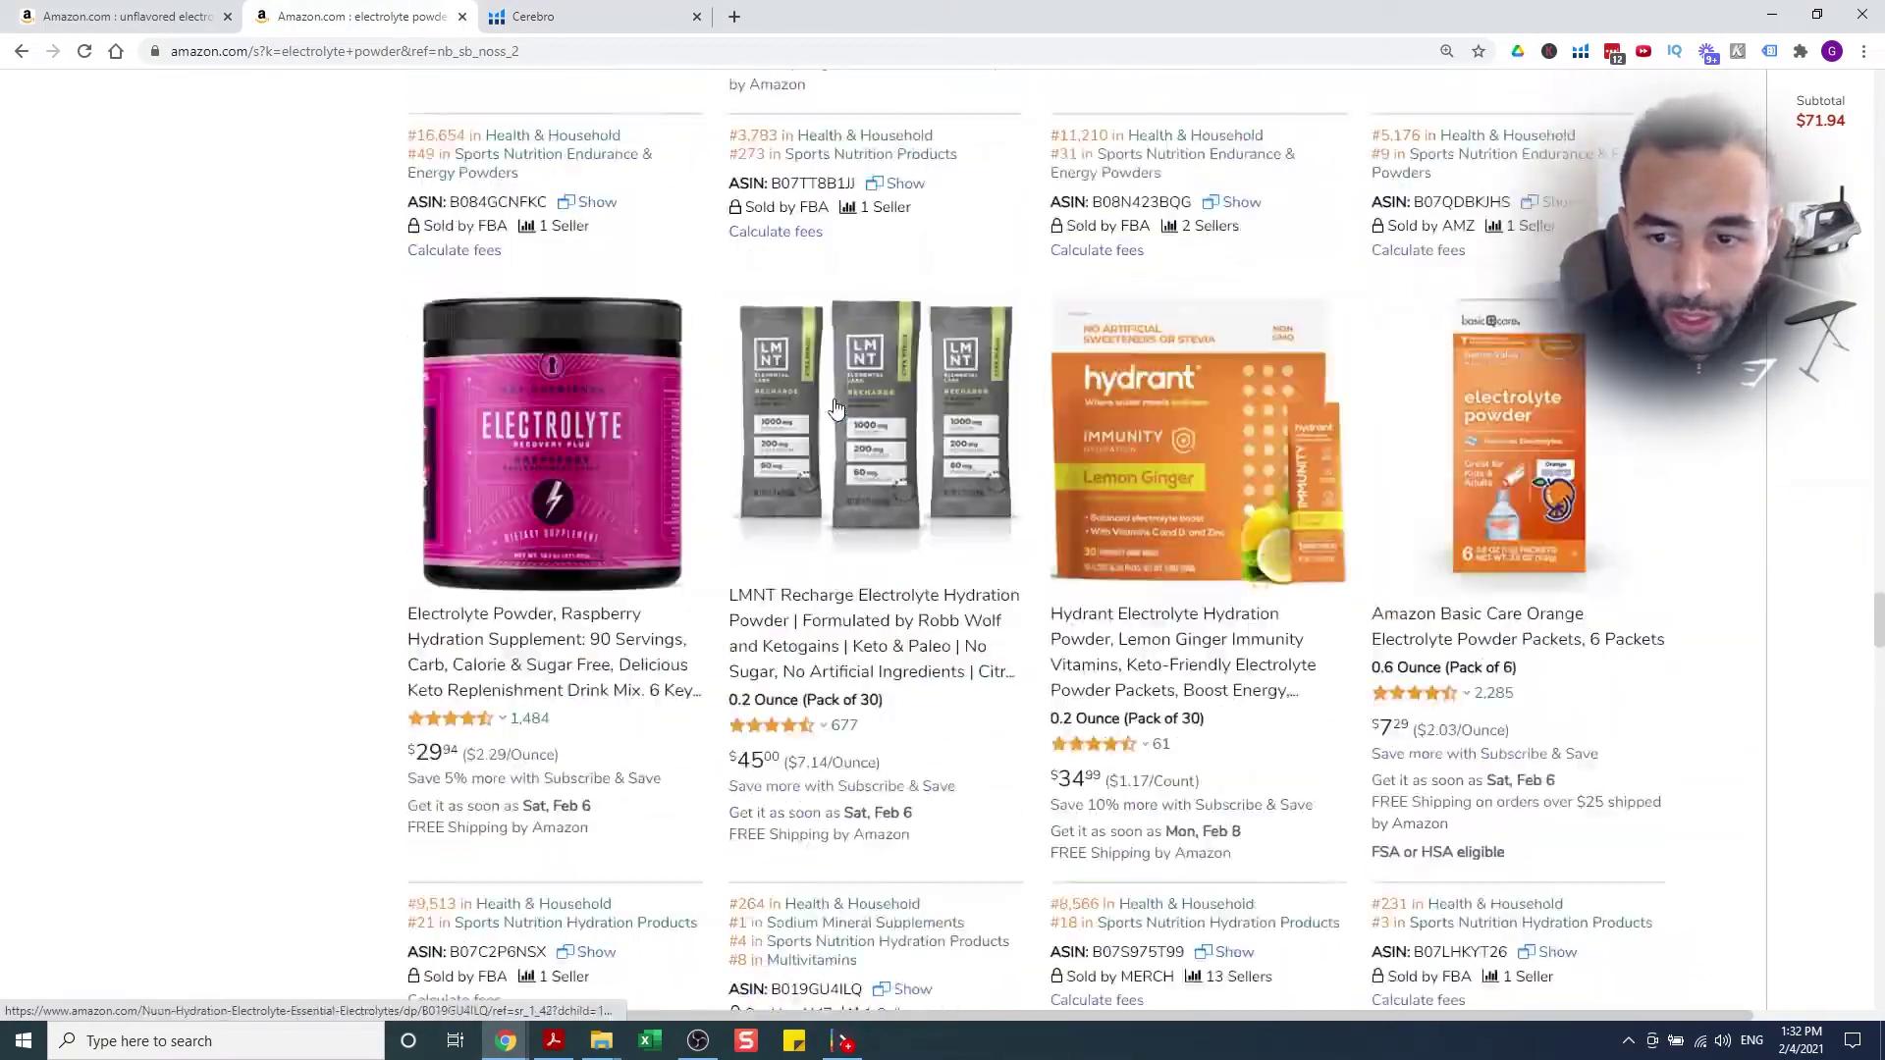
pyautogui.scroll(-15, 823, 346)
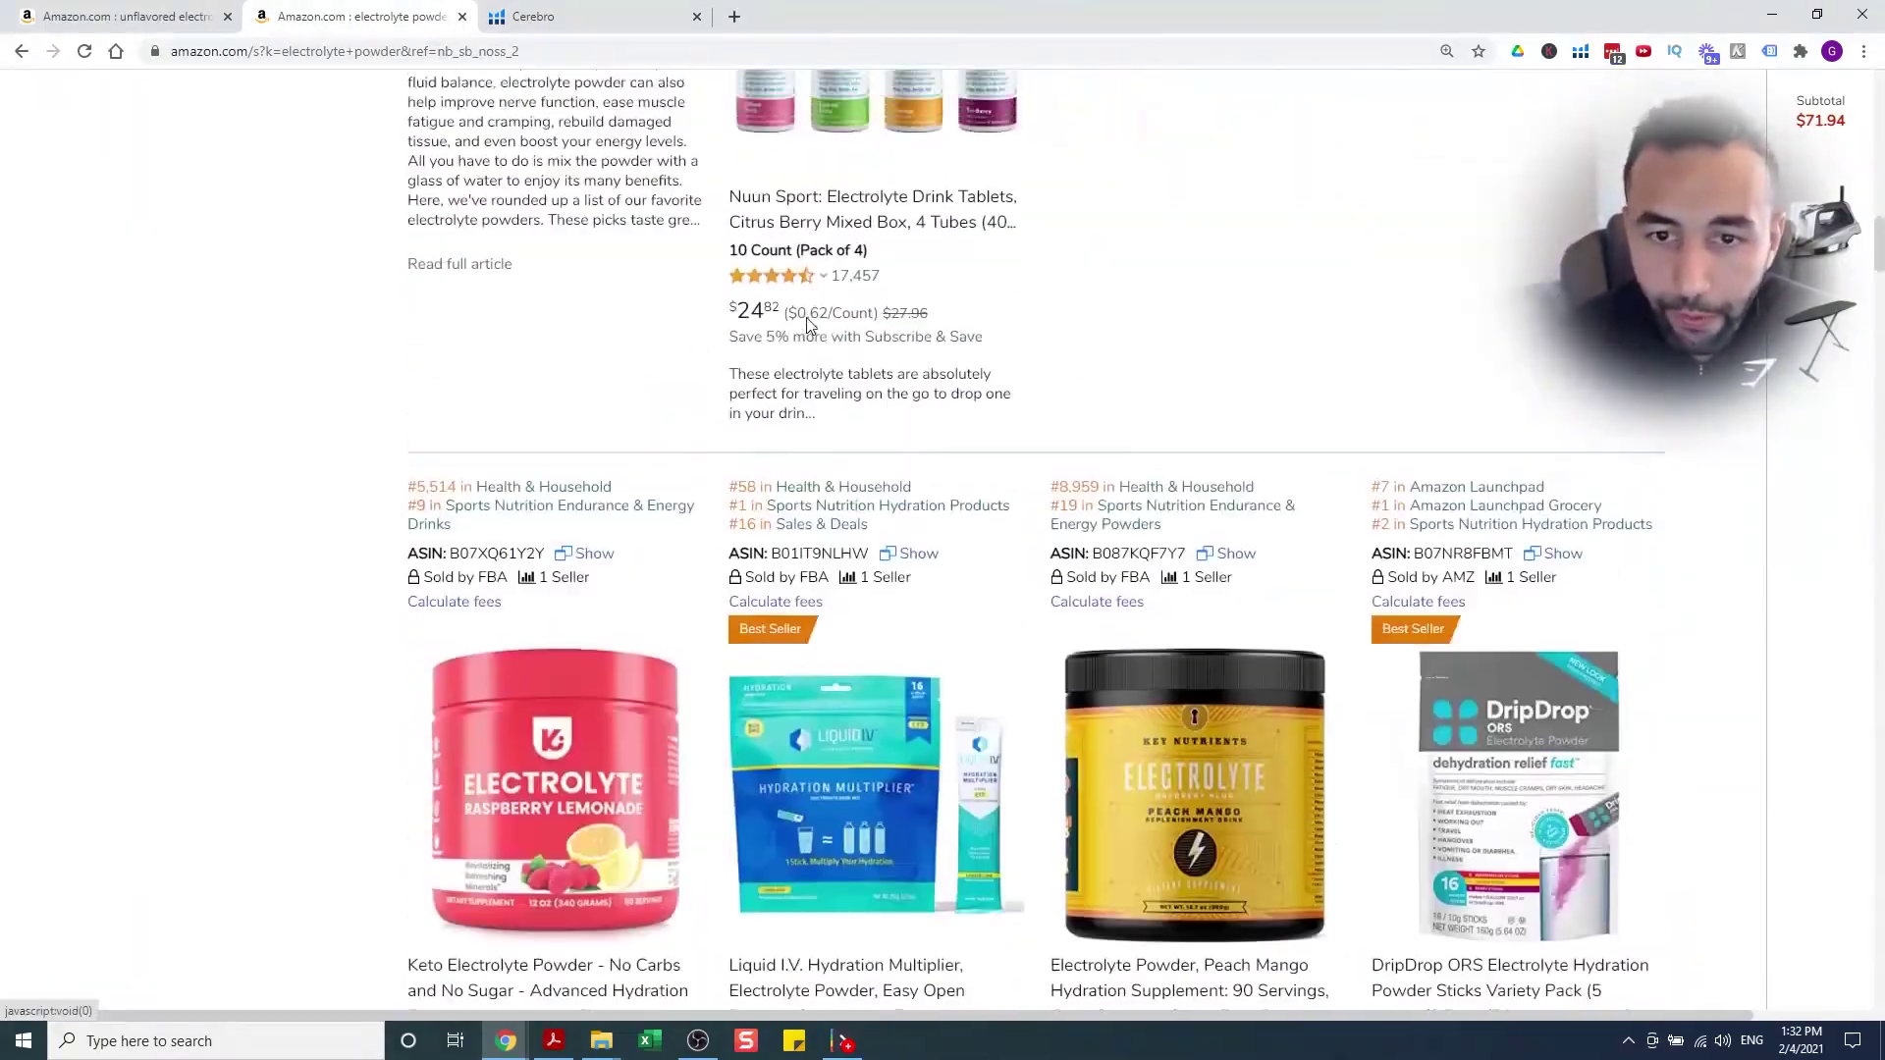
pyautogui.scroll(5, 839, 365)
pyautogui.scroll(-8, 840, 365)
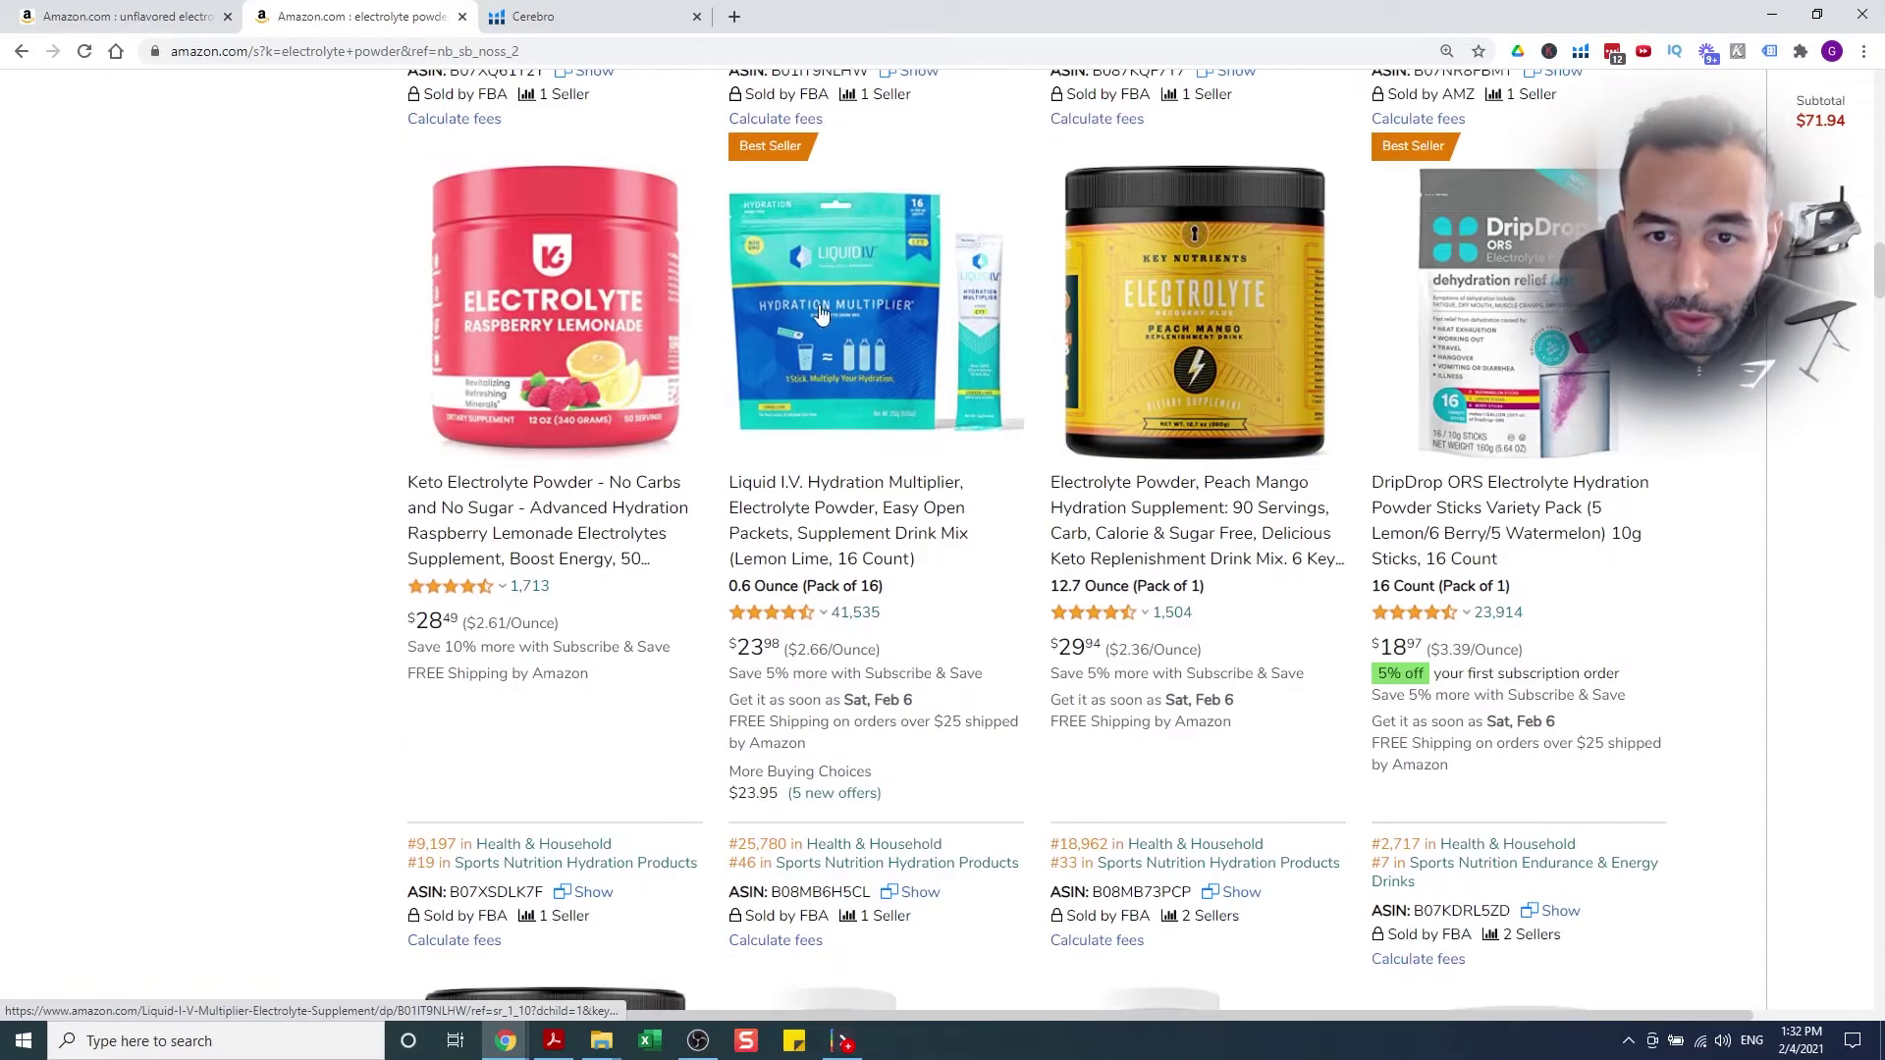
pyautogui.scroll(1, 830, 243)
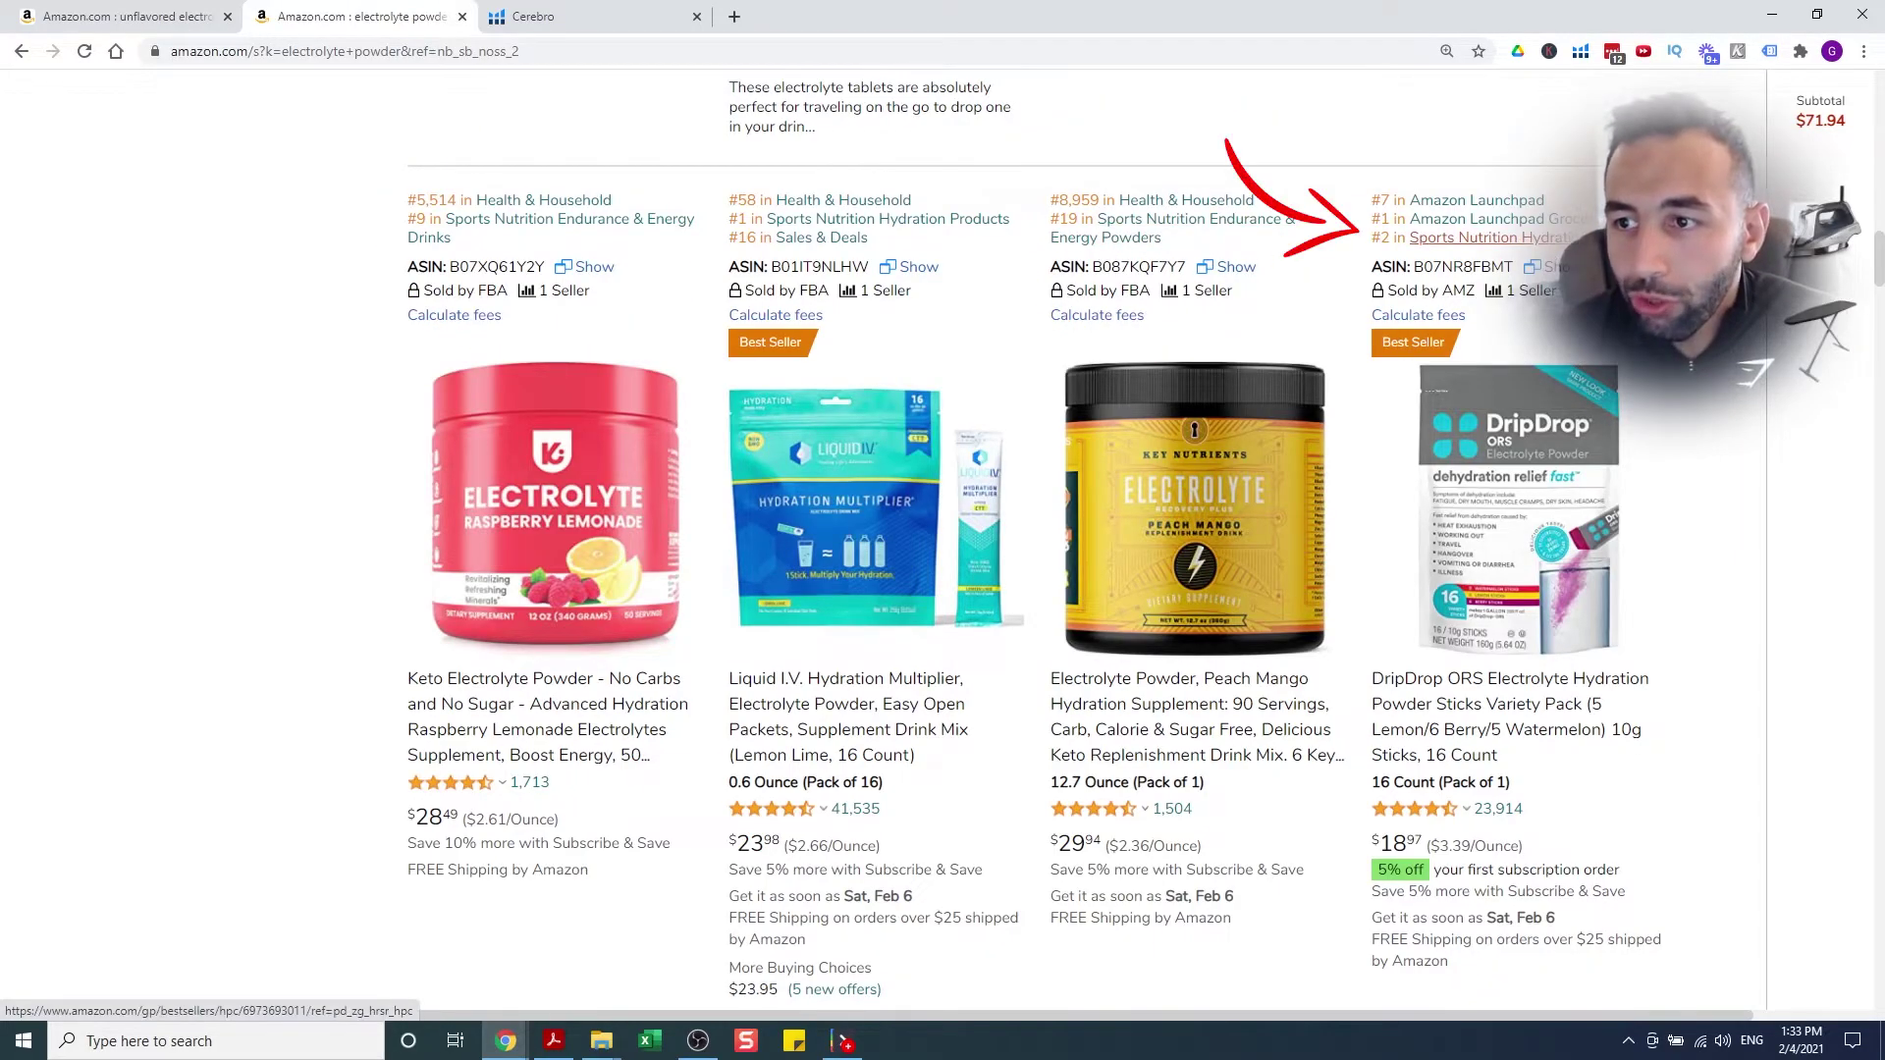
pyautogui.scroll(-10, 1479, 295)
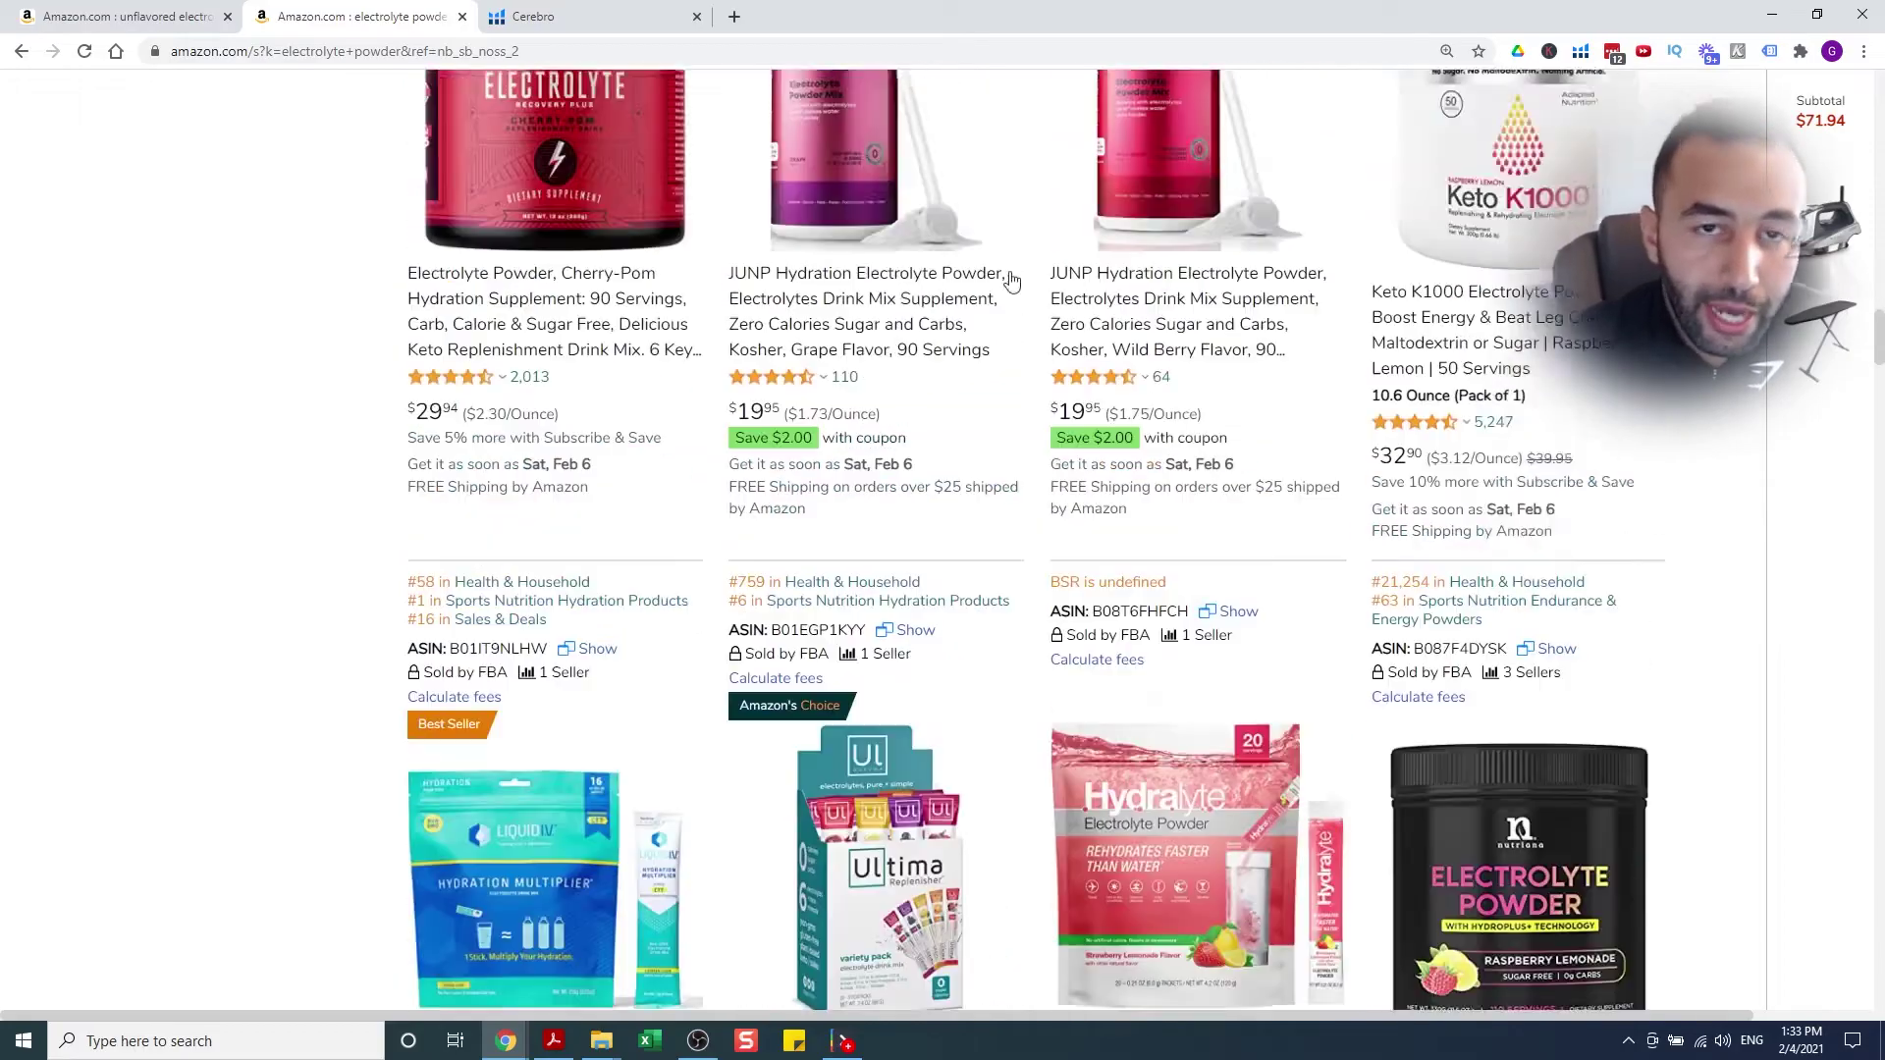
pyautogui.scroll(5, 786, 491)
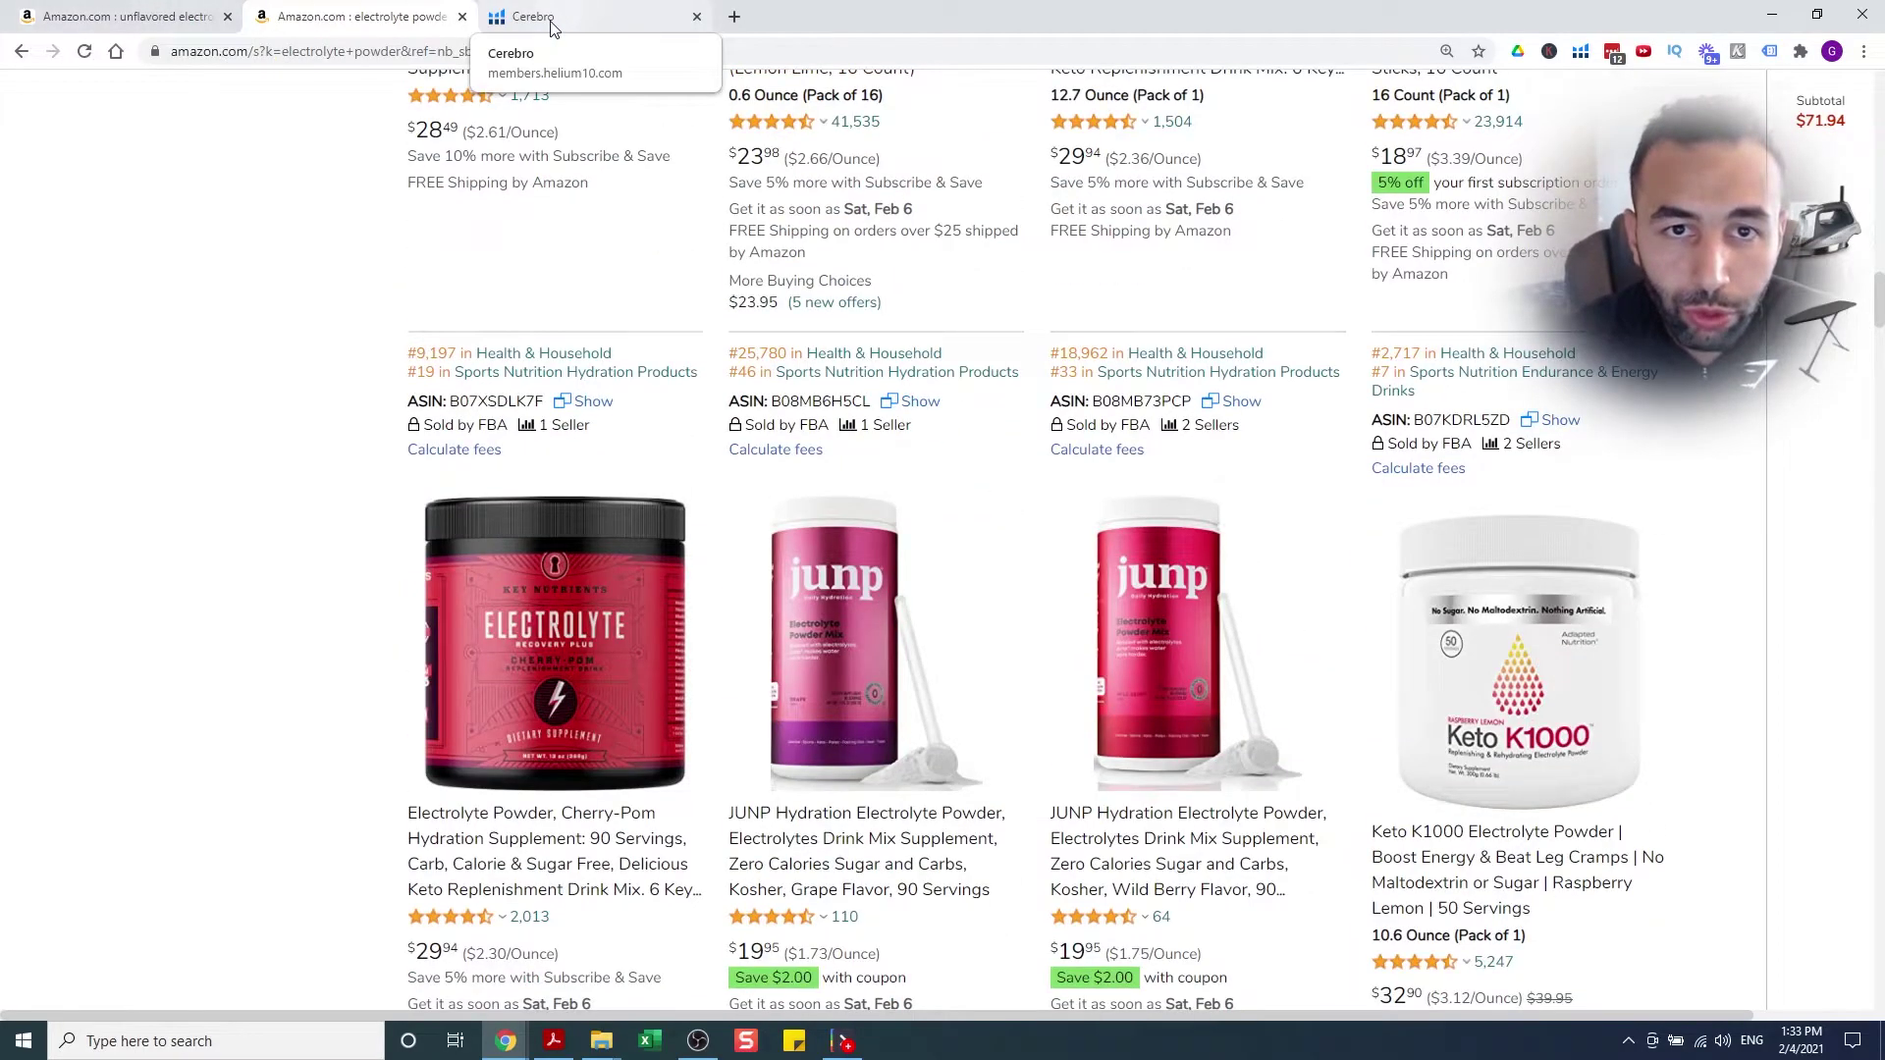
pyautogui.hotkey('alt', 'Tab')
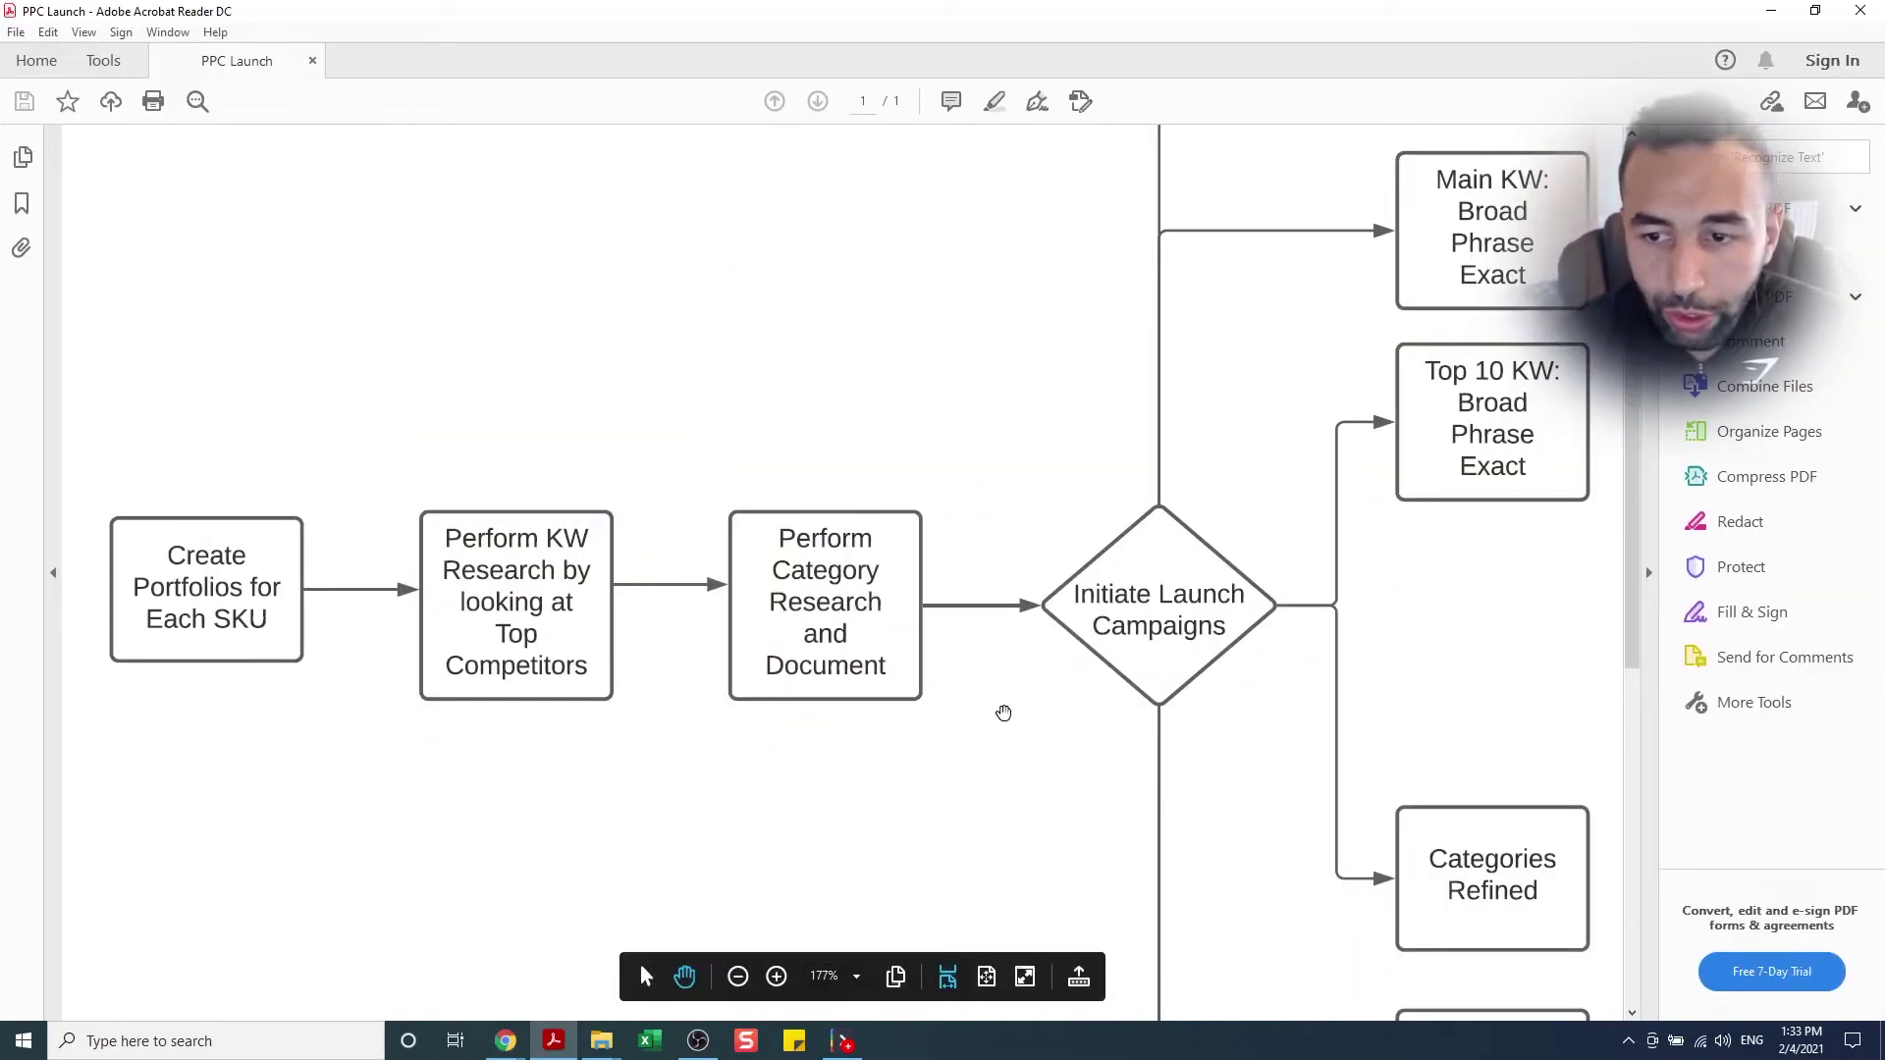
# Scroll the PPC Launch flowchart up to the 4 Auto Campaigns box
pyautogui.scroll(3, 1342, 483)
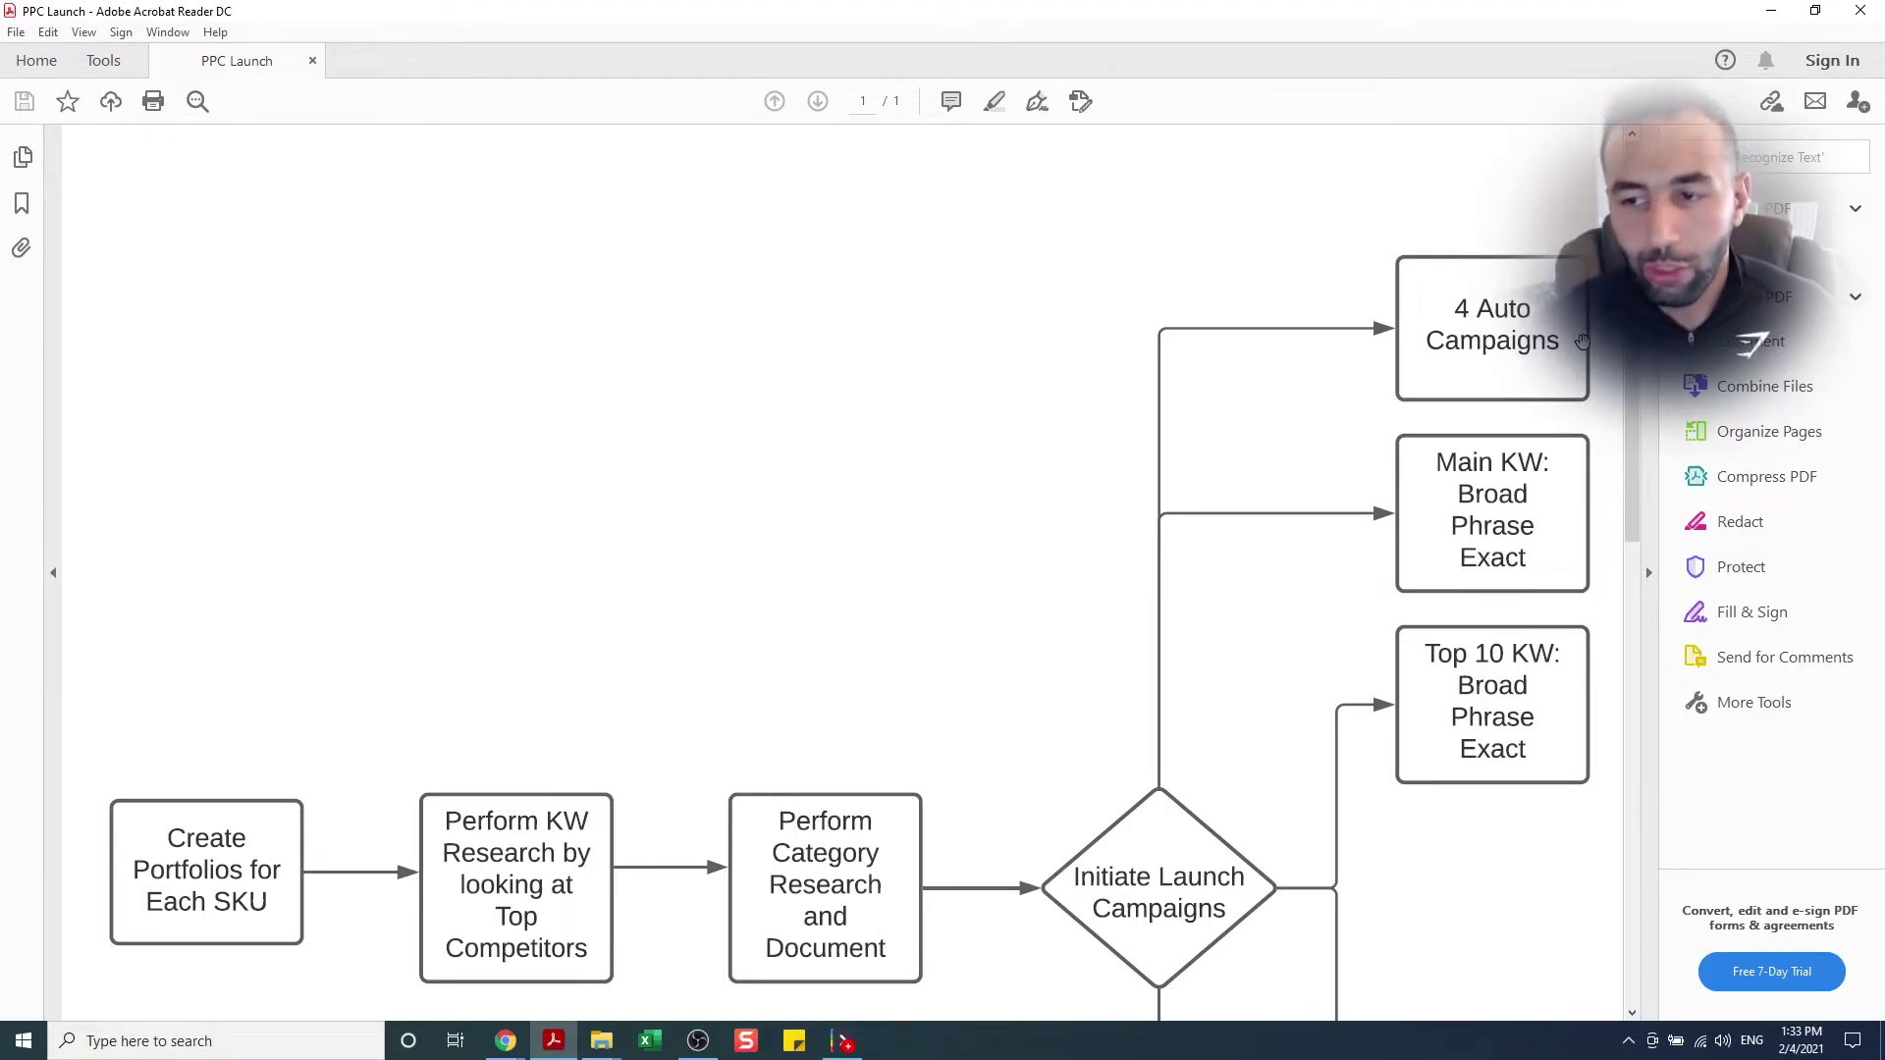
pyautogui.scroll(-1, 1583, 341)
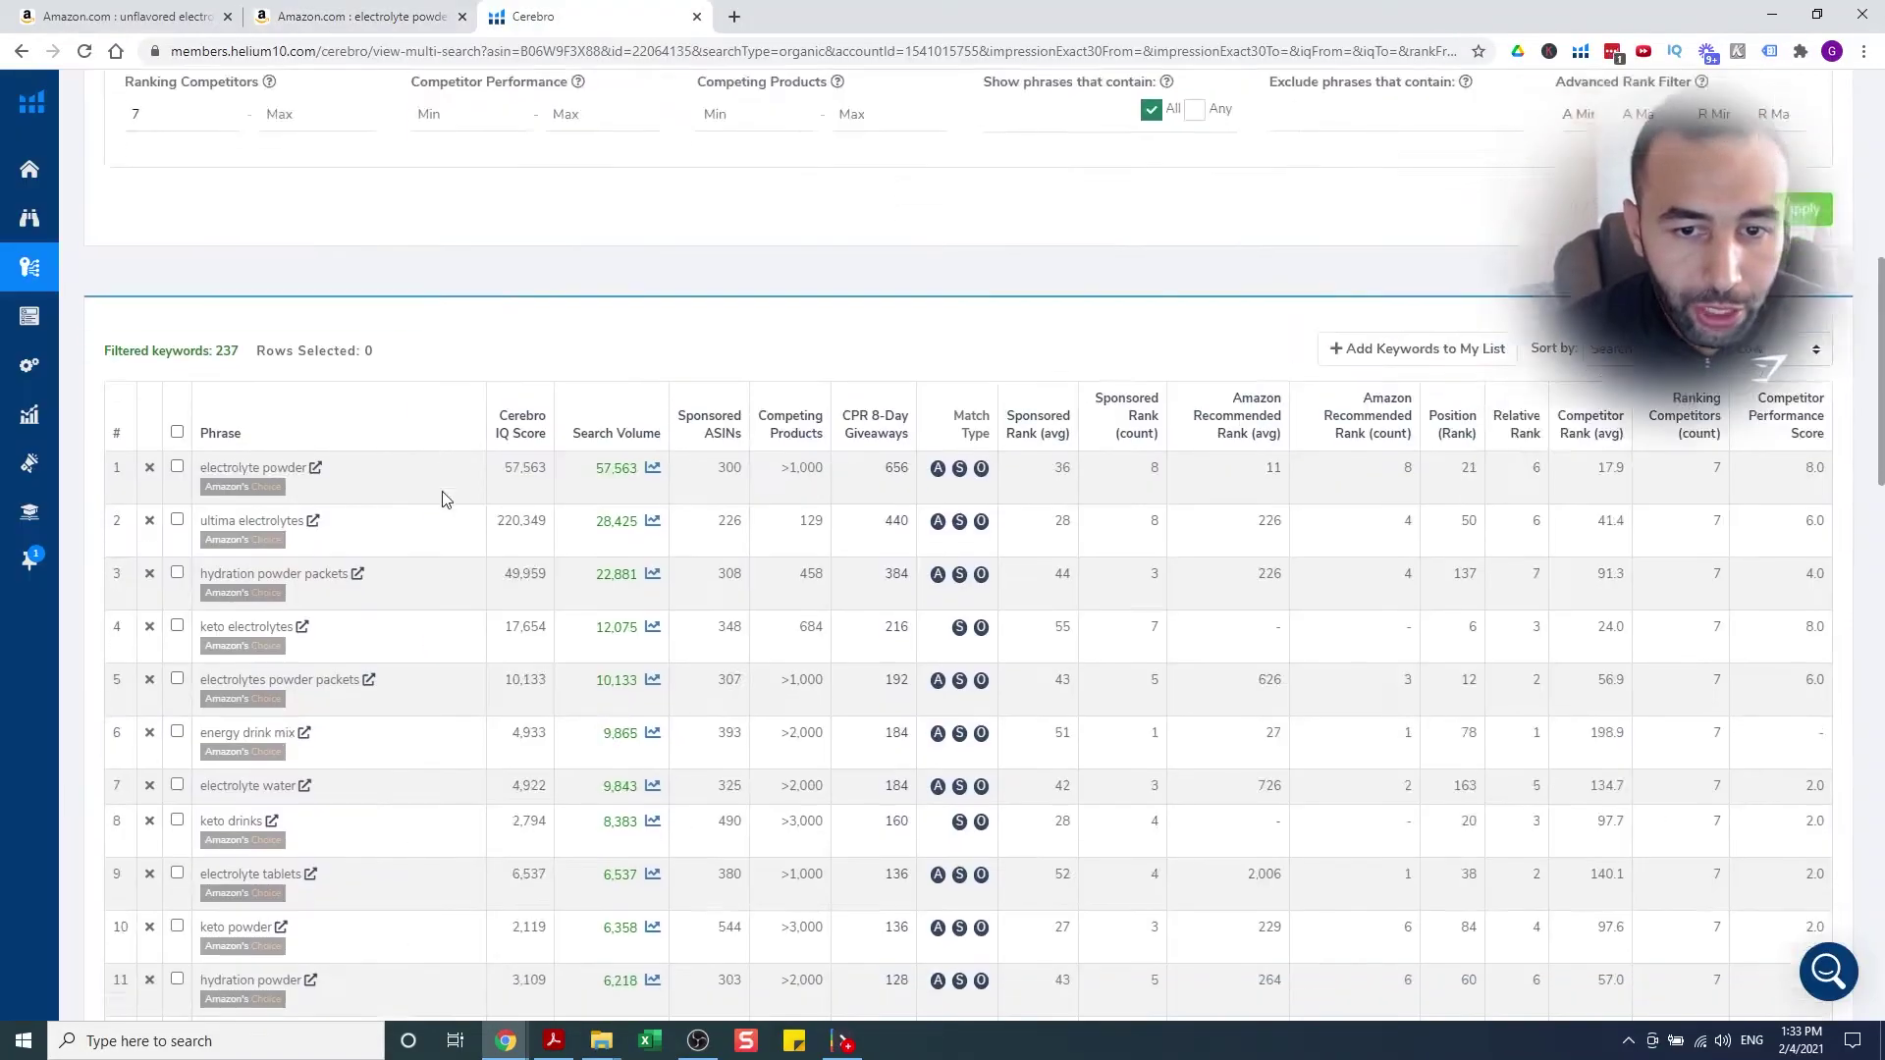
pyautogui.scroll(-2, 441, 499)
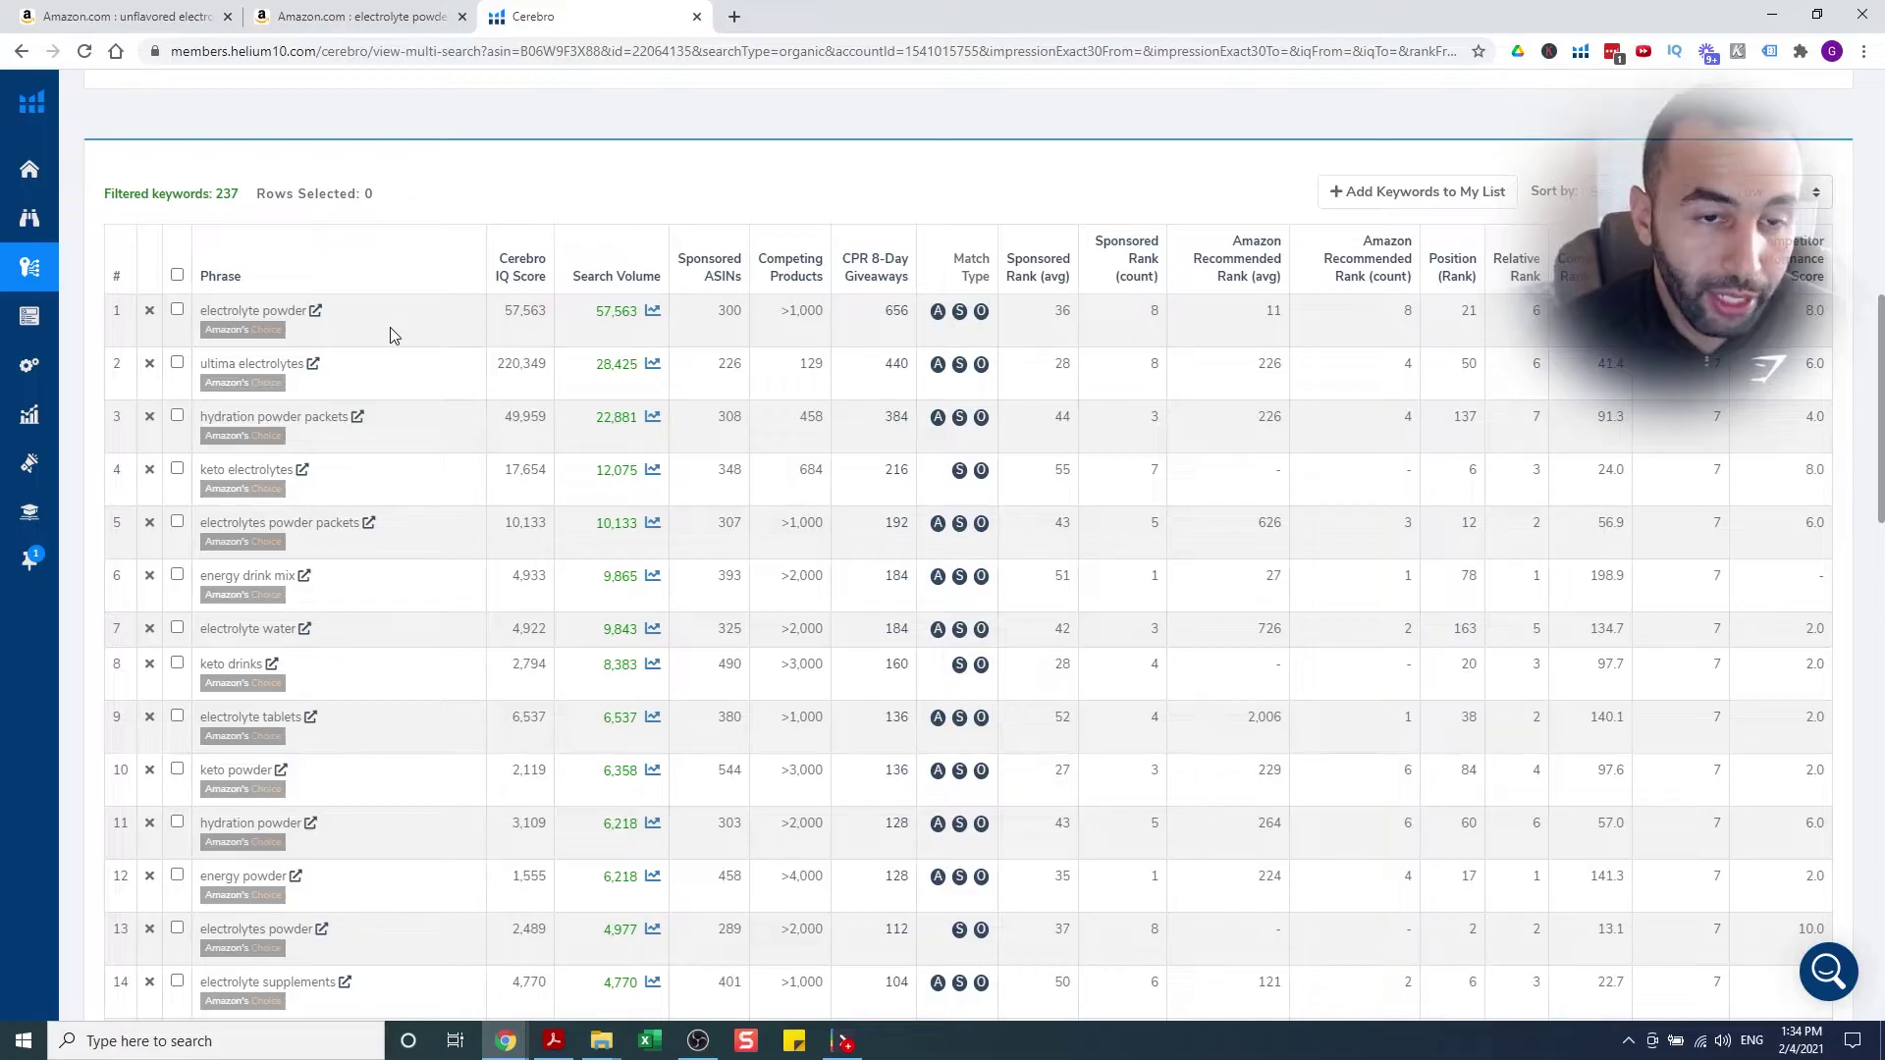
pyautogui.scroll(-5, 328, 354)
pyautogui.scroll(7, 328, 354)
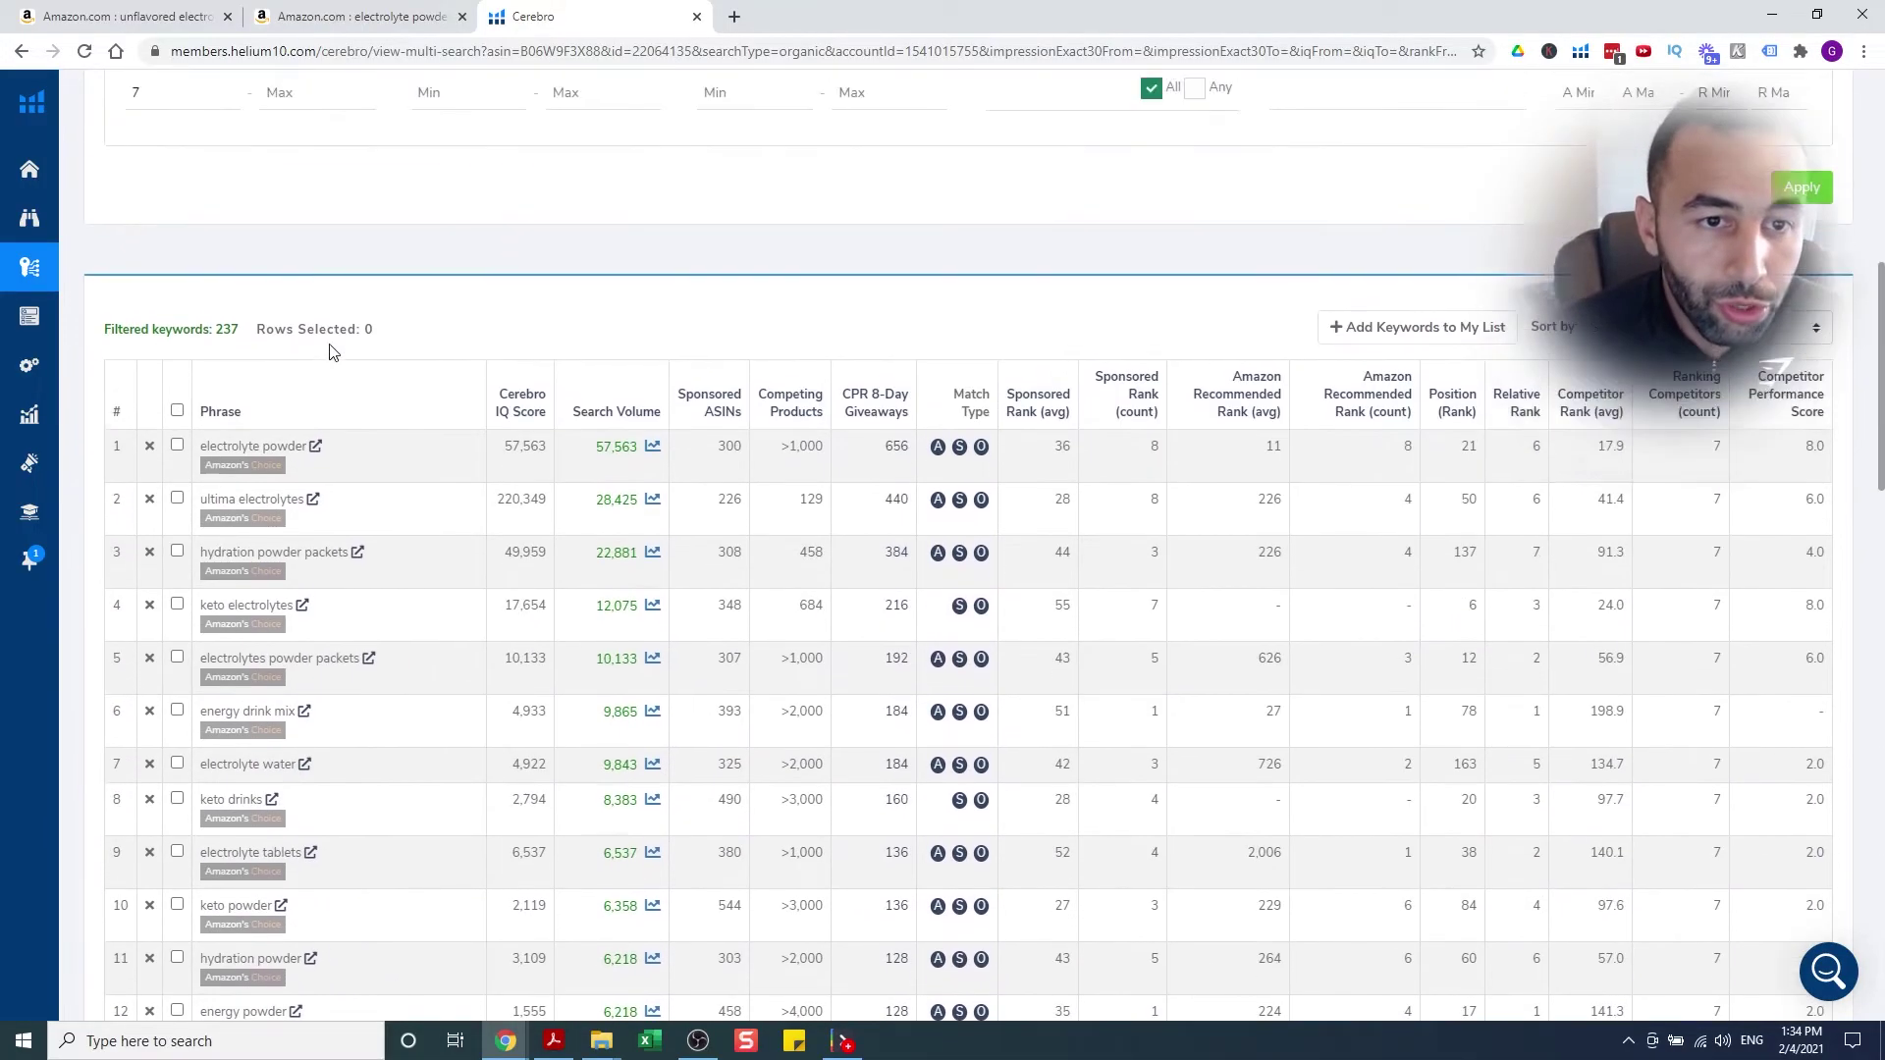
pyautogui.scroll(-1, 323, 391)
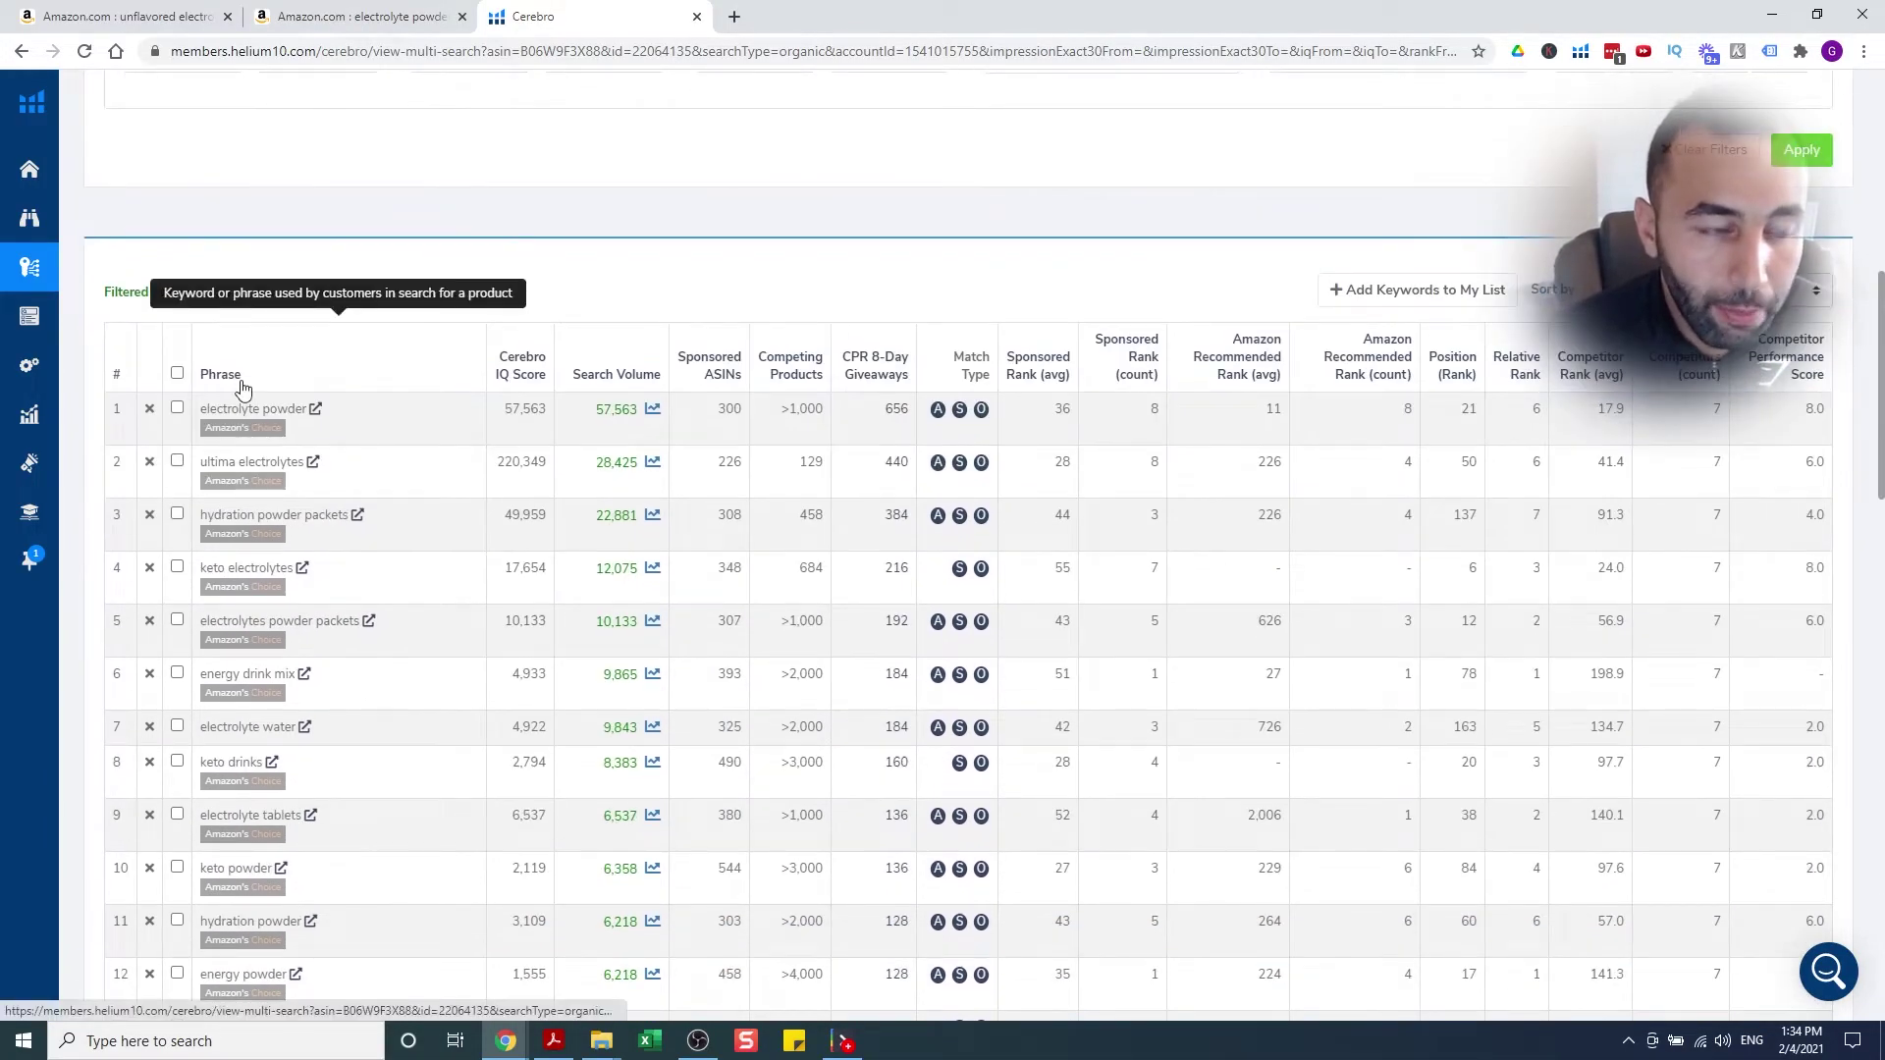
pyautogui.scroll(-12, 400, 405)
pyautogui.scroll(-8, 410, 416)
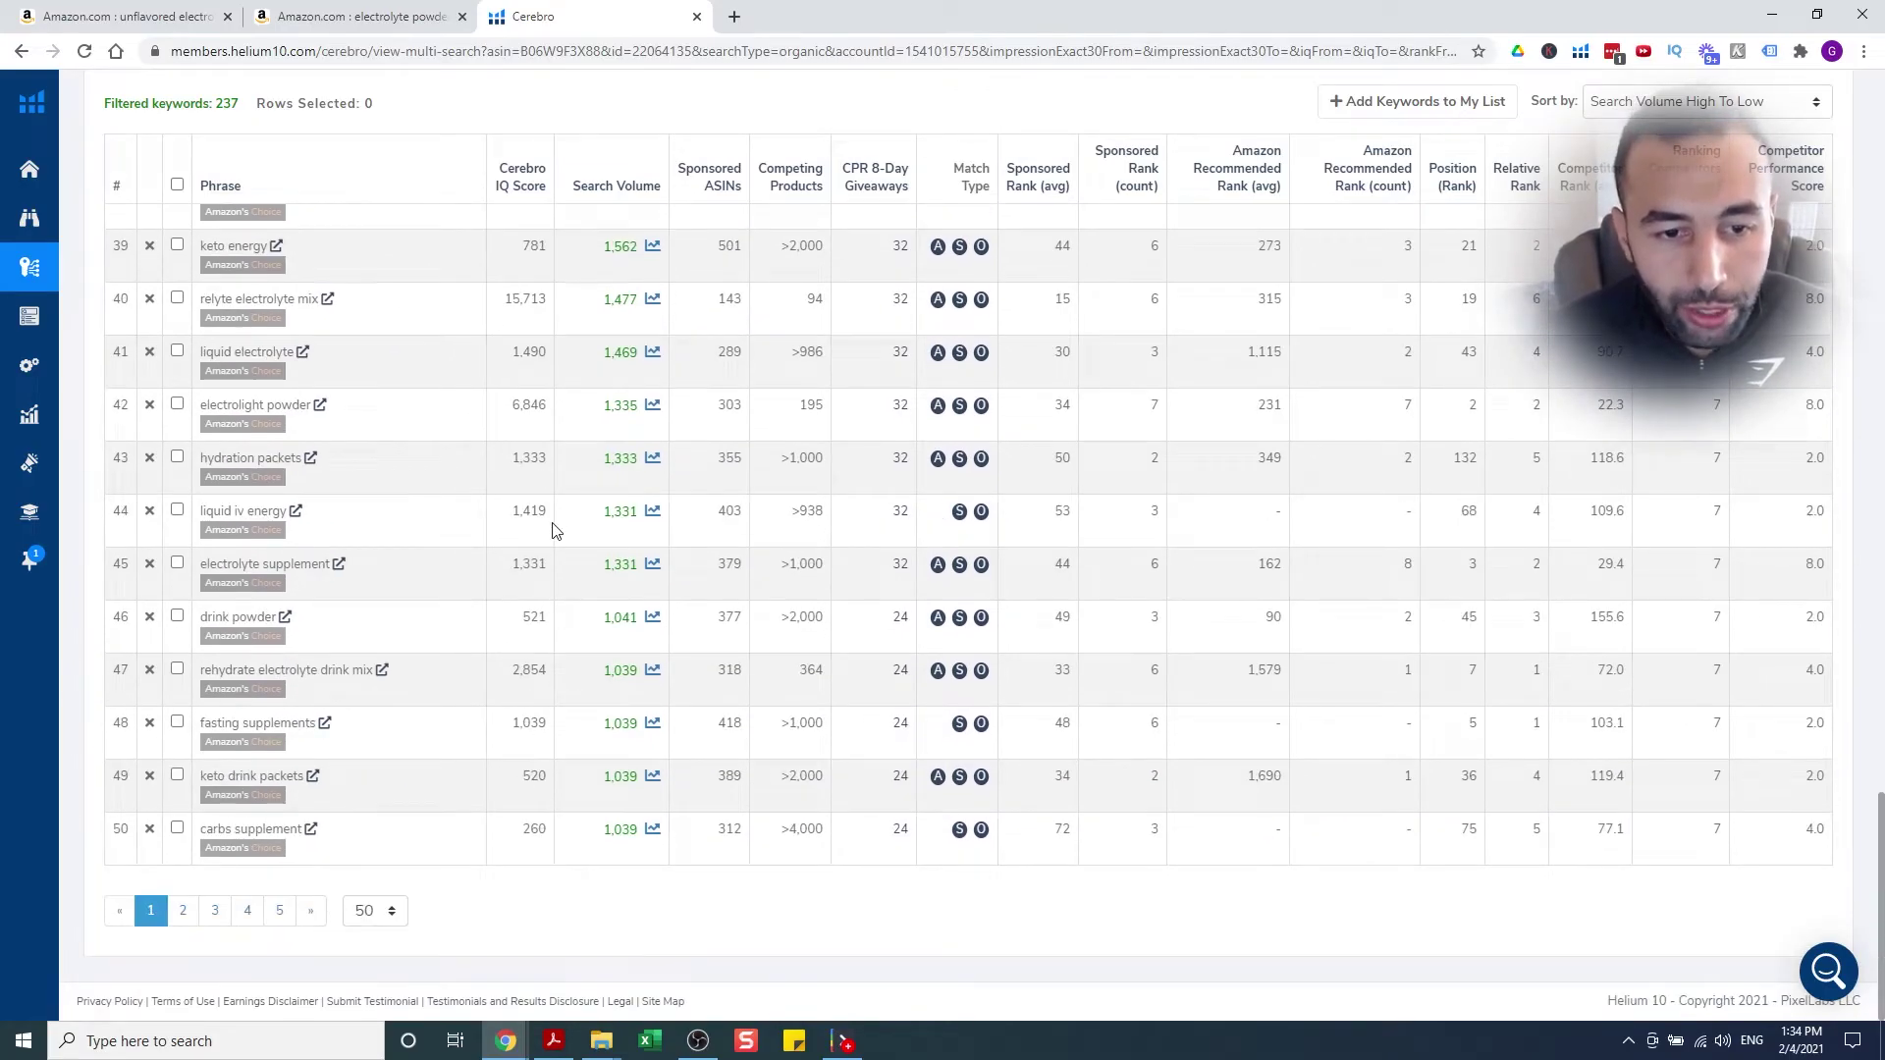
pyautogui.moveTo(338, 578); pyautogui.dragTo(210, 584)
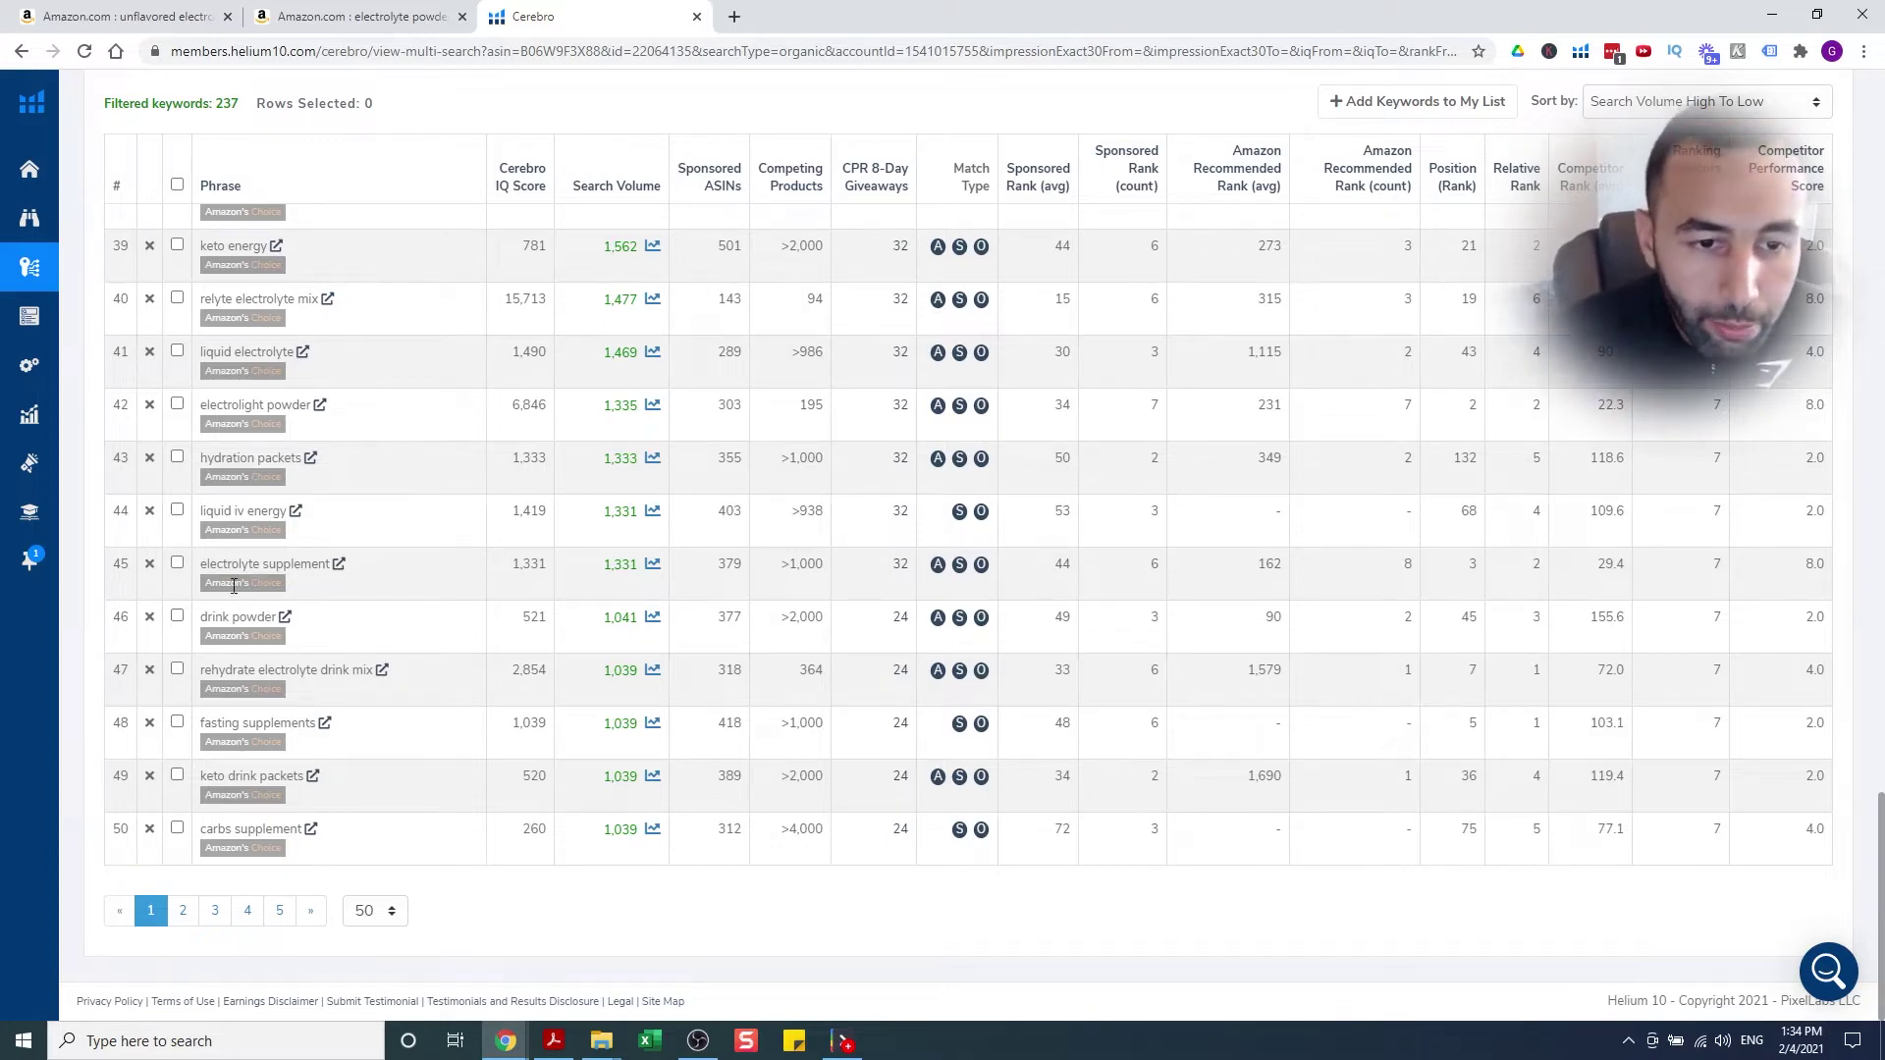
pyautogui.scroll(20, 370, 525)
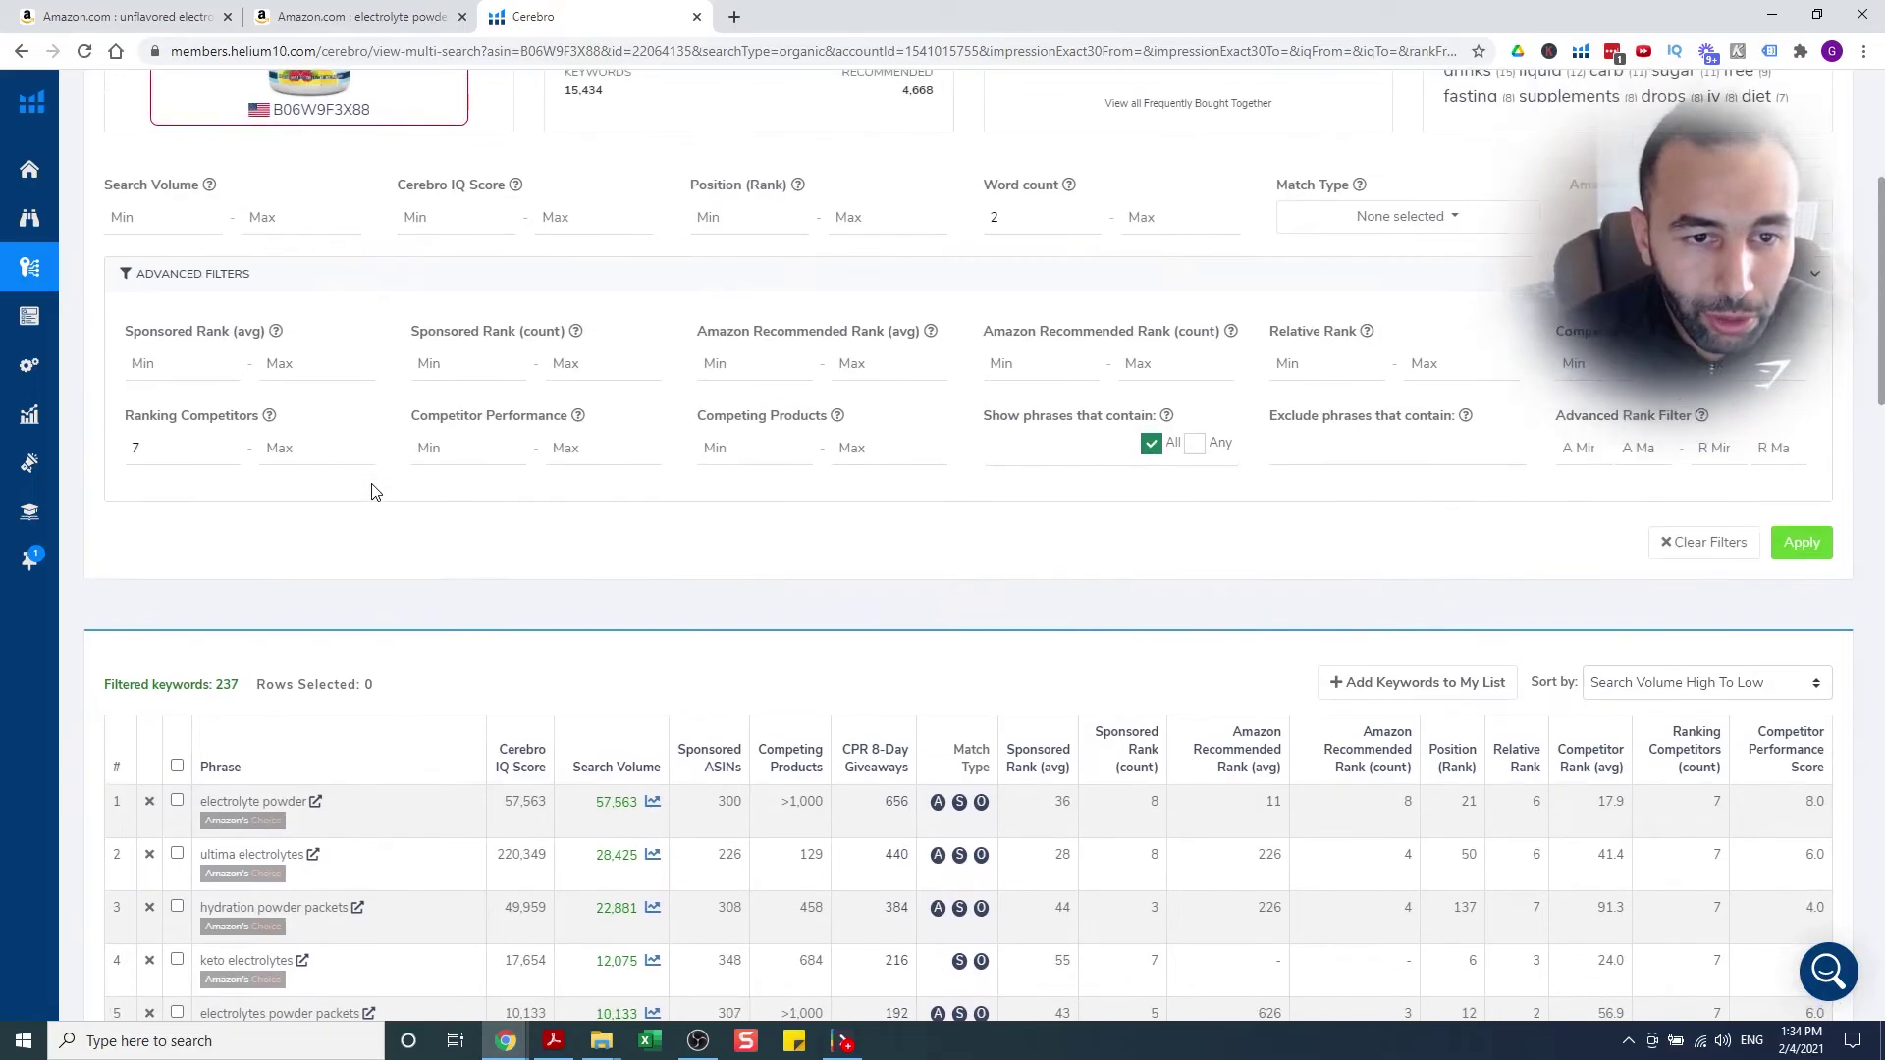
pyautogui.scroll(-6, 373, 491)
pyautogui.moveTo(188, 224); pyautogui.dragTo(327, 221)
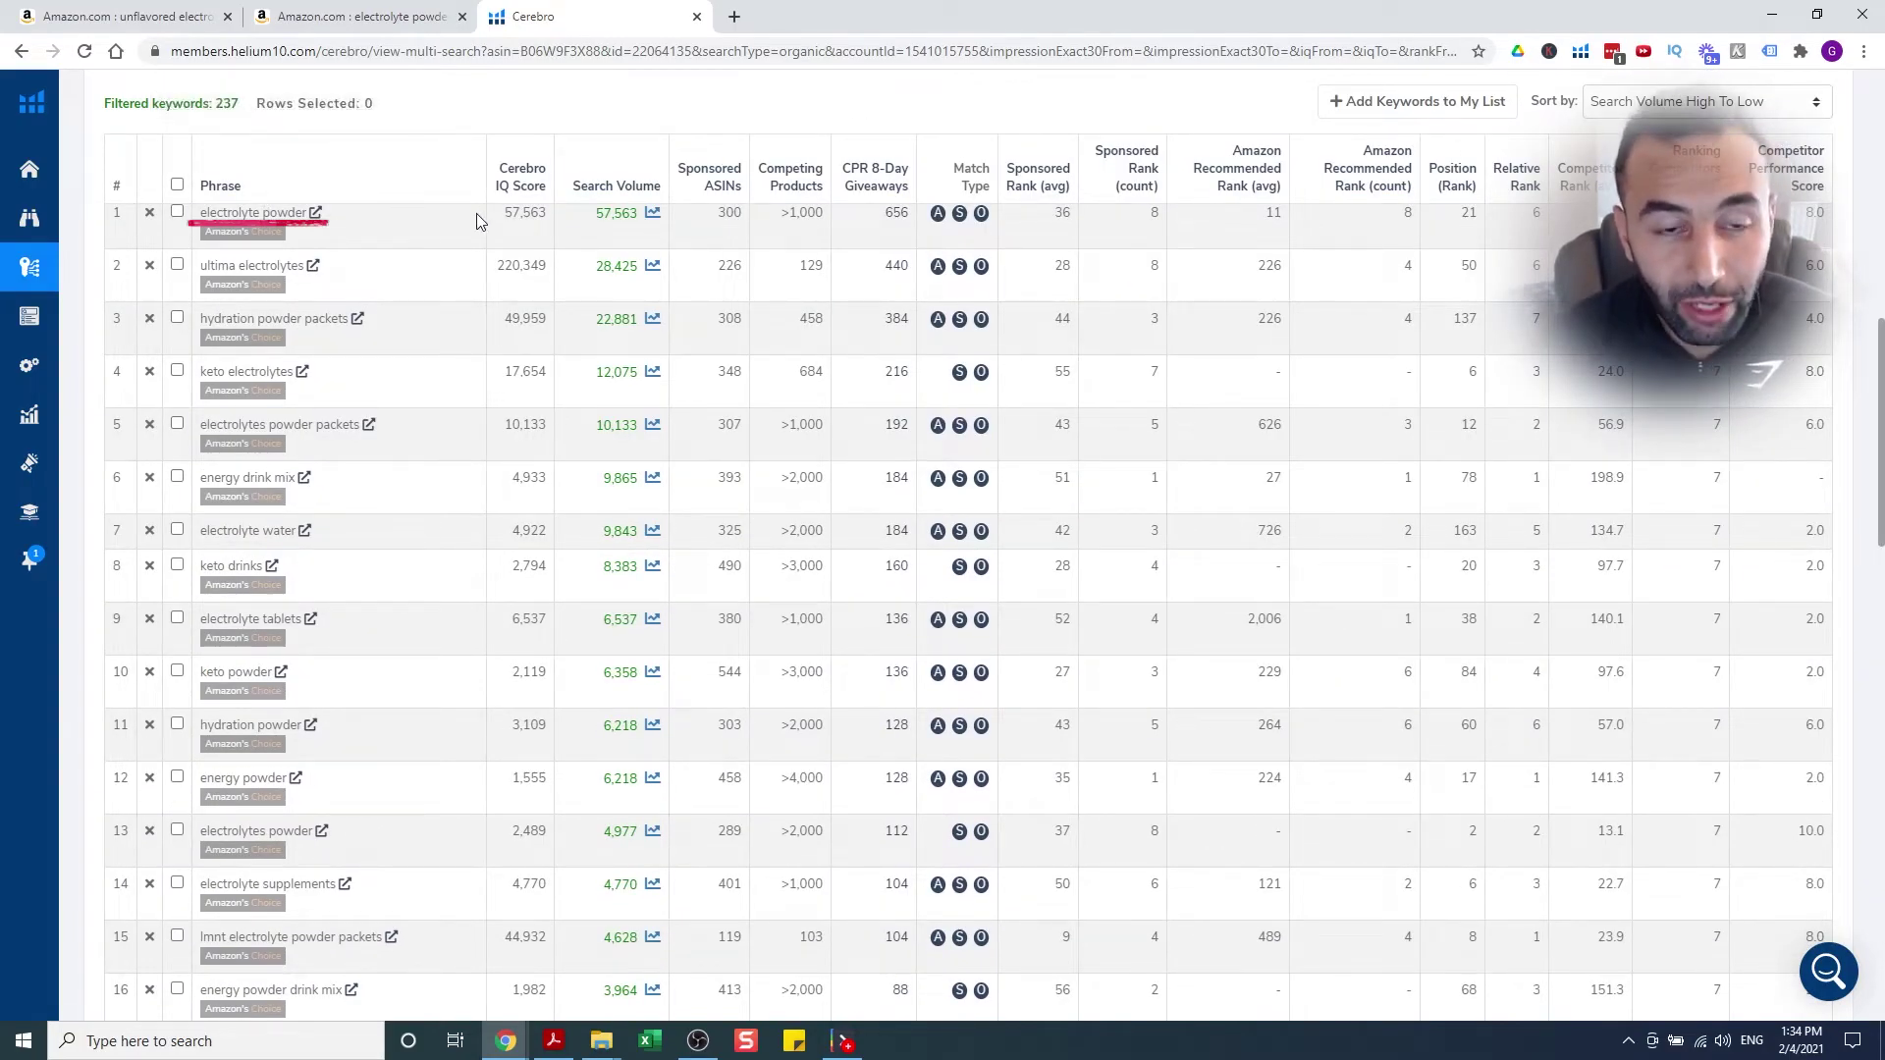
pyautogui.scroll(-20, 475, 215)
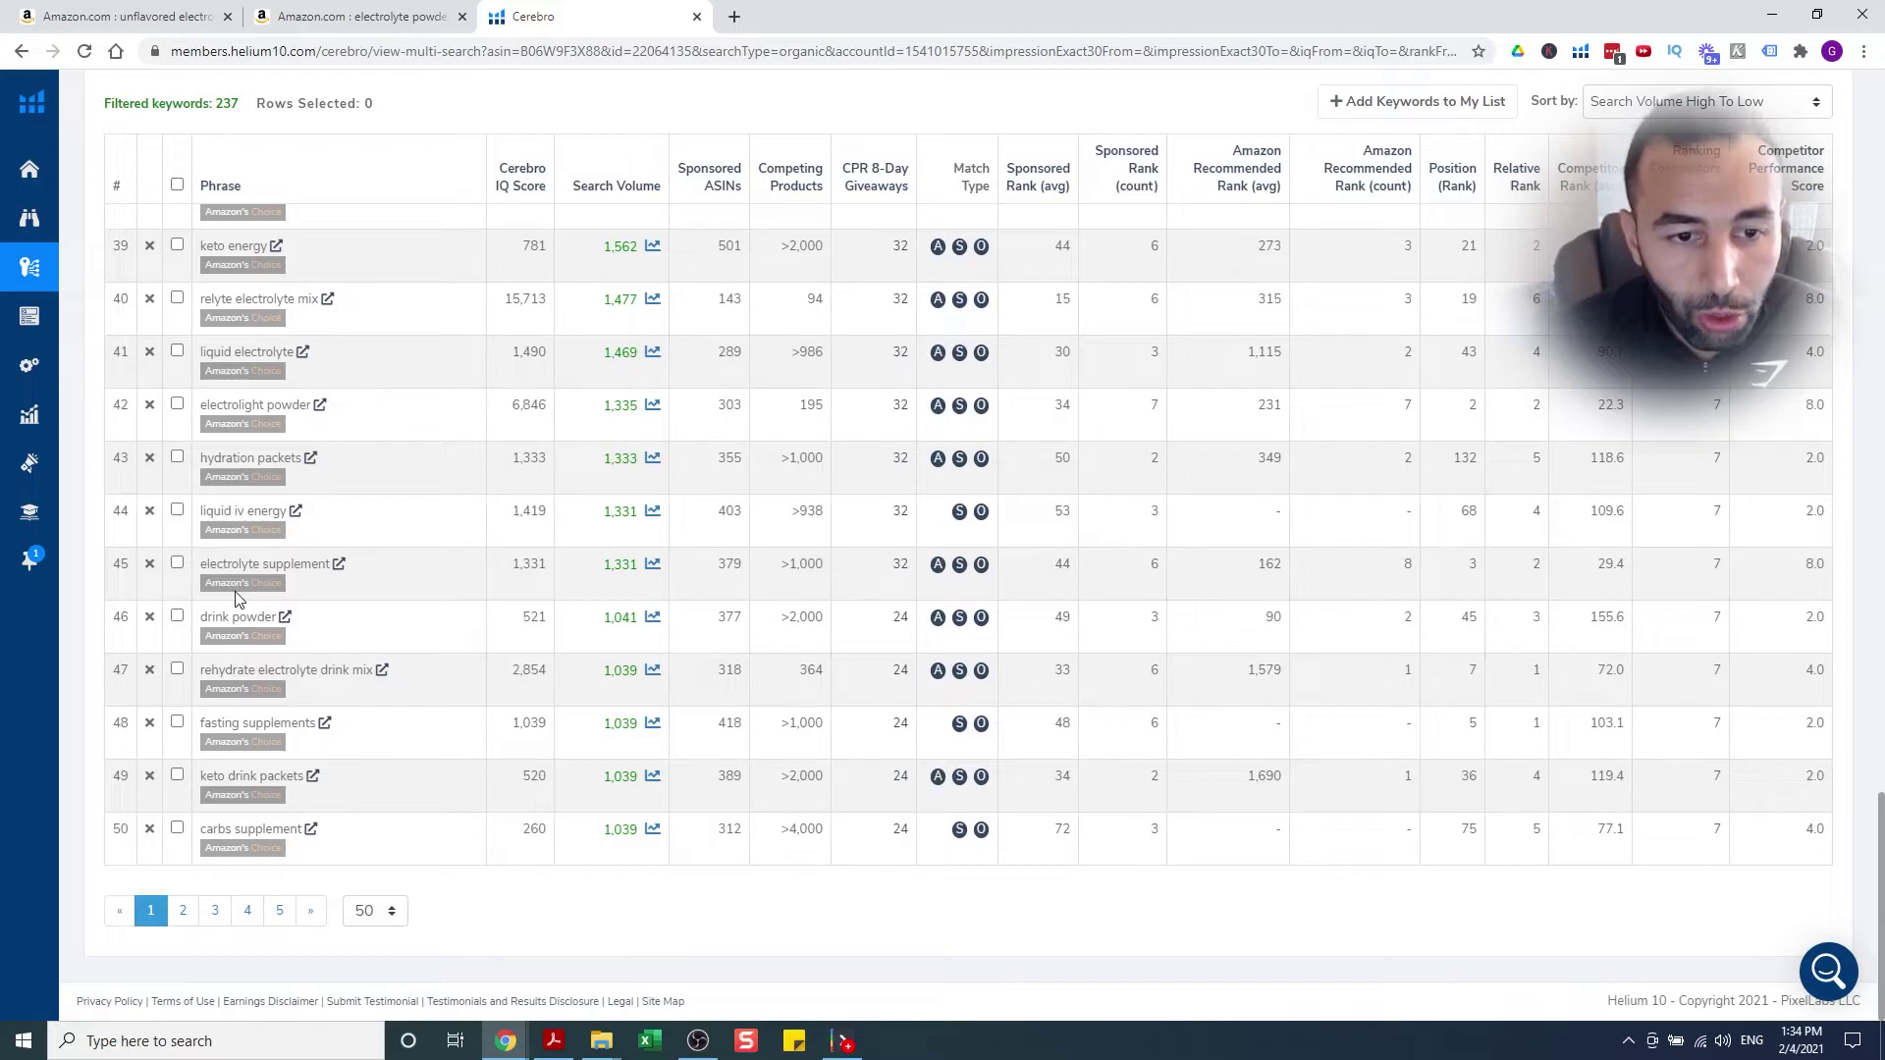
pyautogui.moveTo(339, 578); pyautogui.dragTo(201, 577)
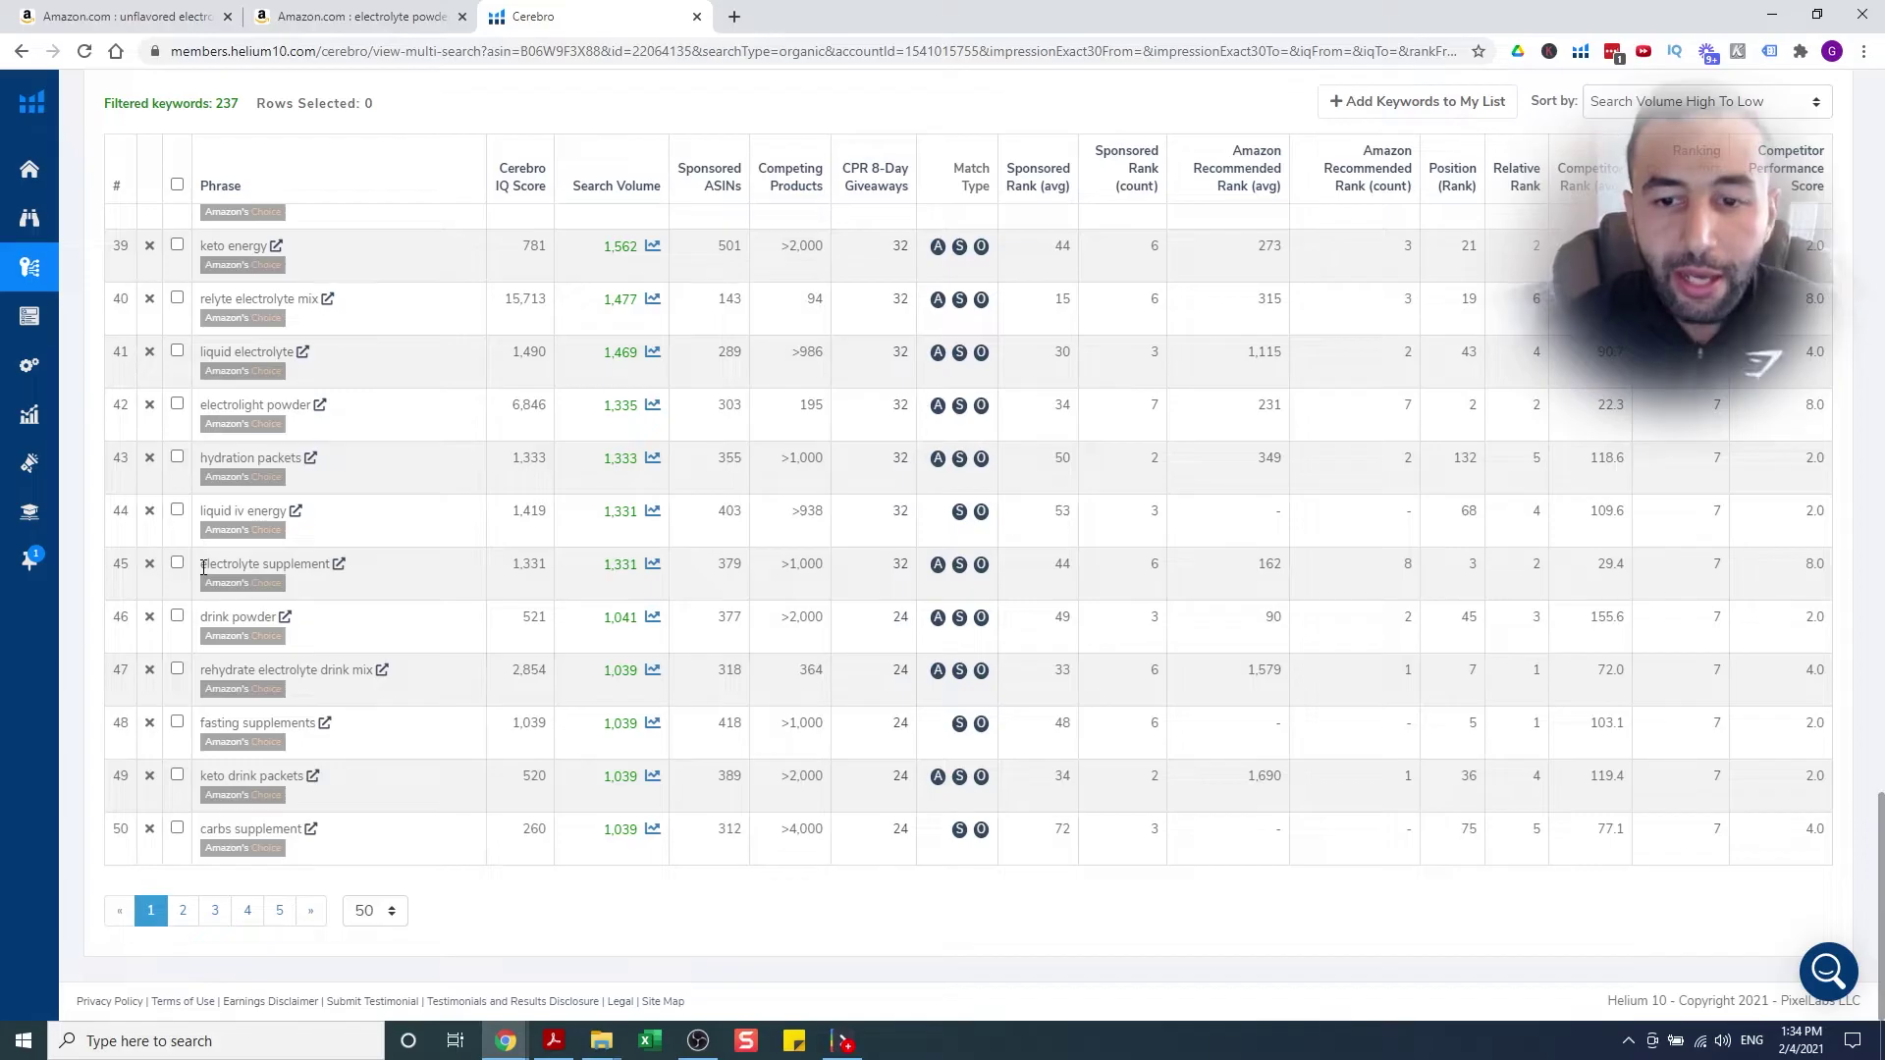
pyautogui.moveTo(669, 575); pyautogui.dragTo(620, 579)
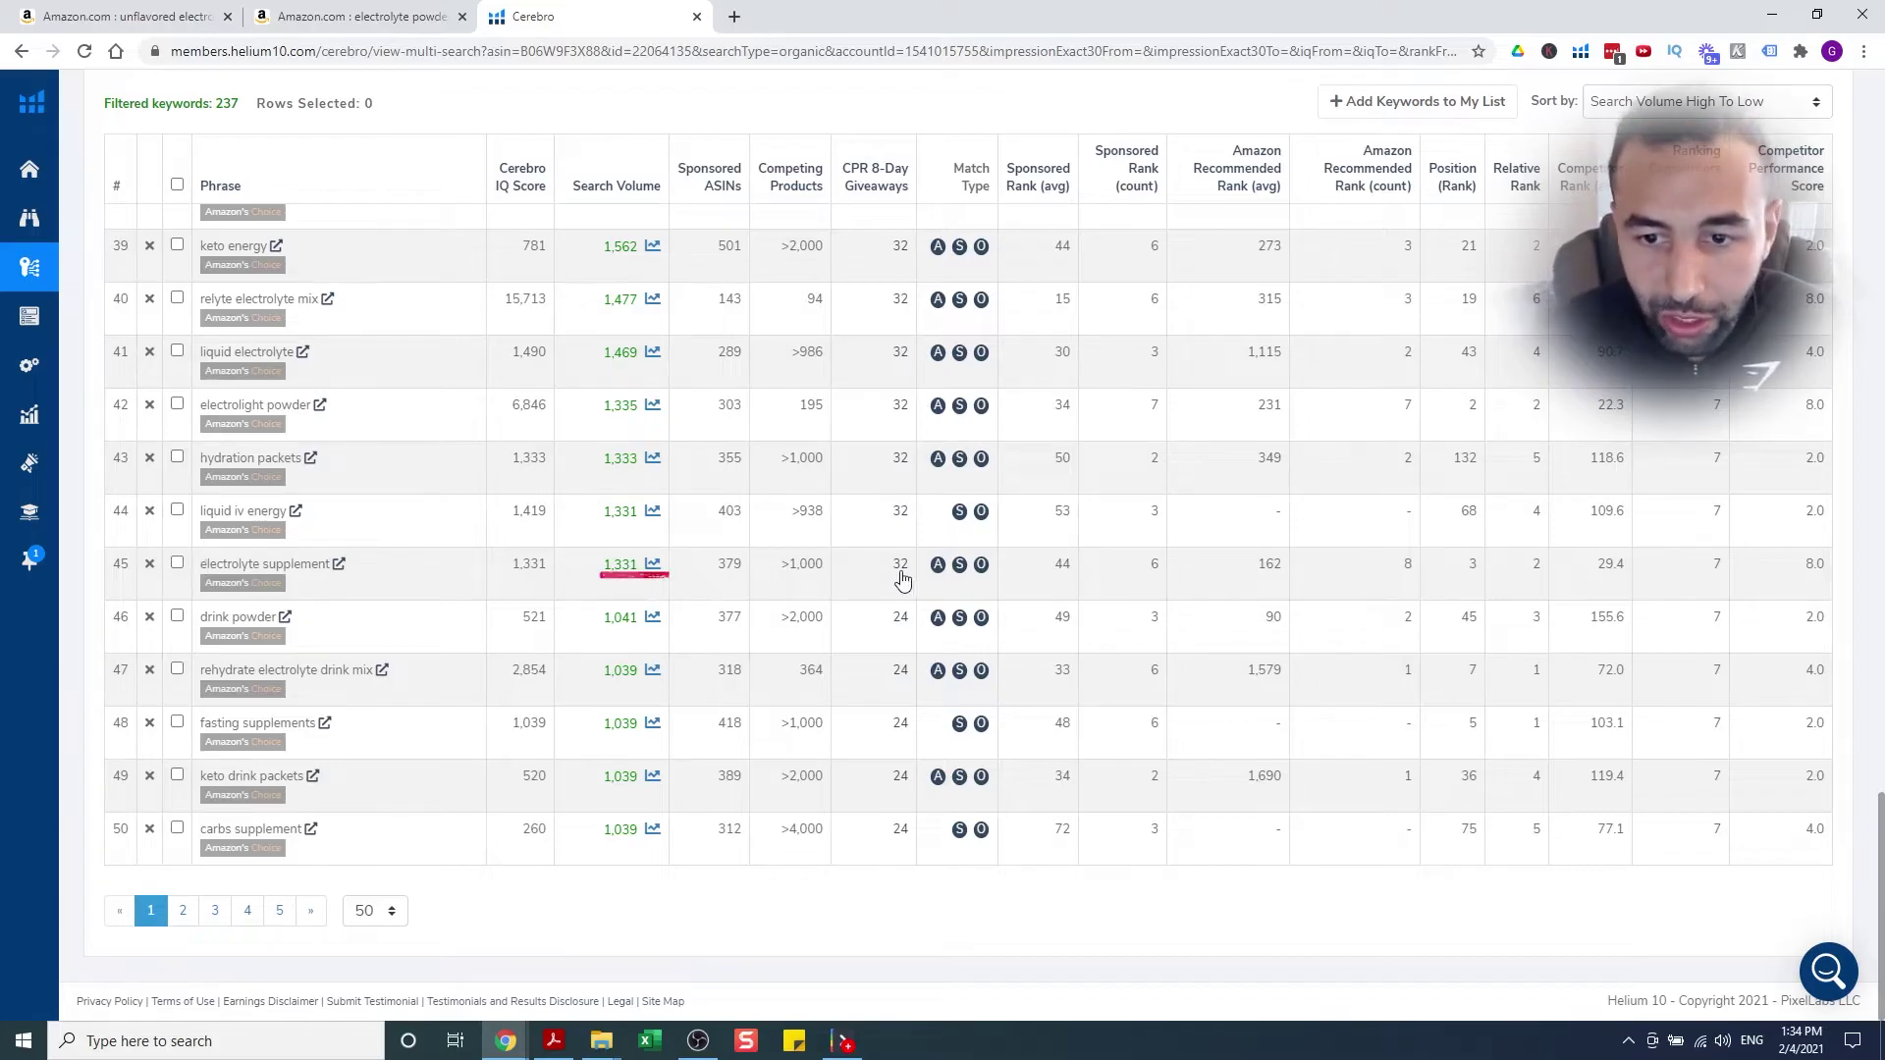
pyautogui.moveTo(924, 577); pyautogui.dragTo(879, 577)
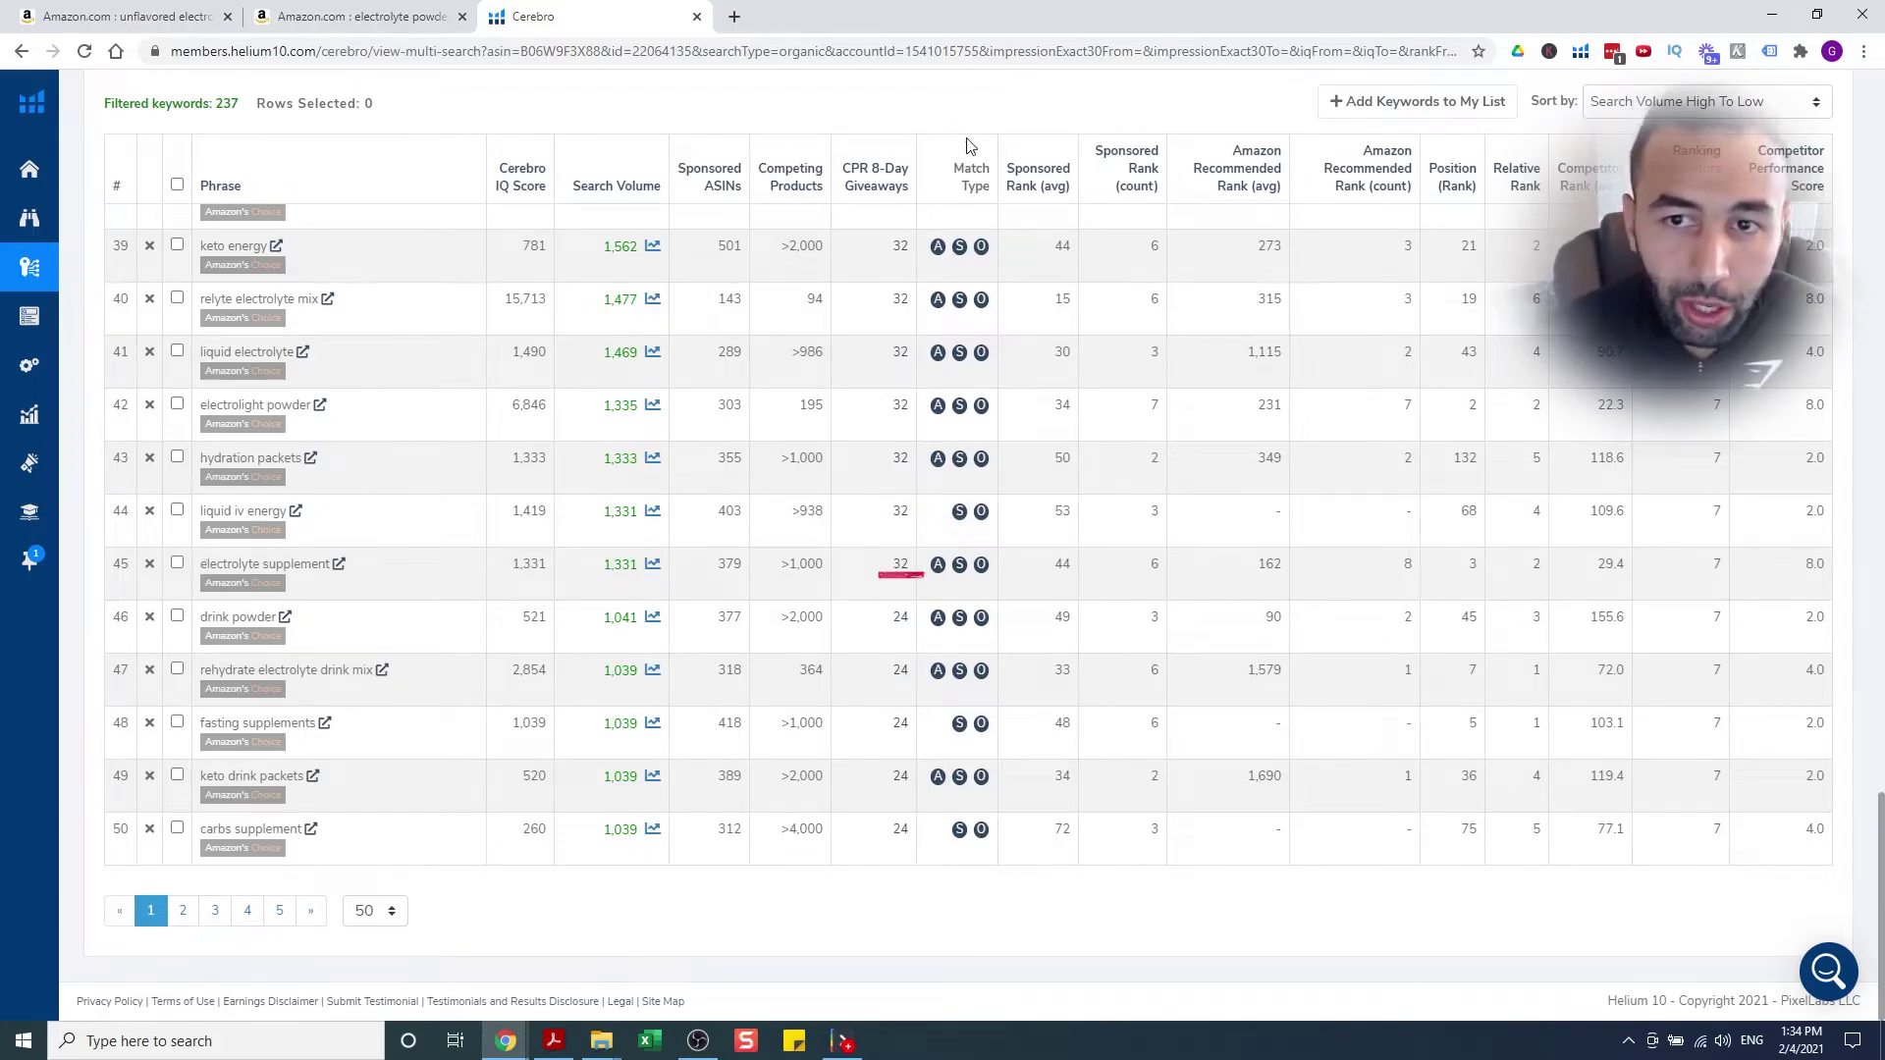
pyautogui.moveTo(921, 147); pyautogui.dragTo(928, 150)
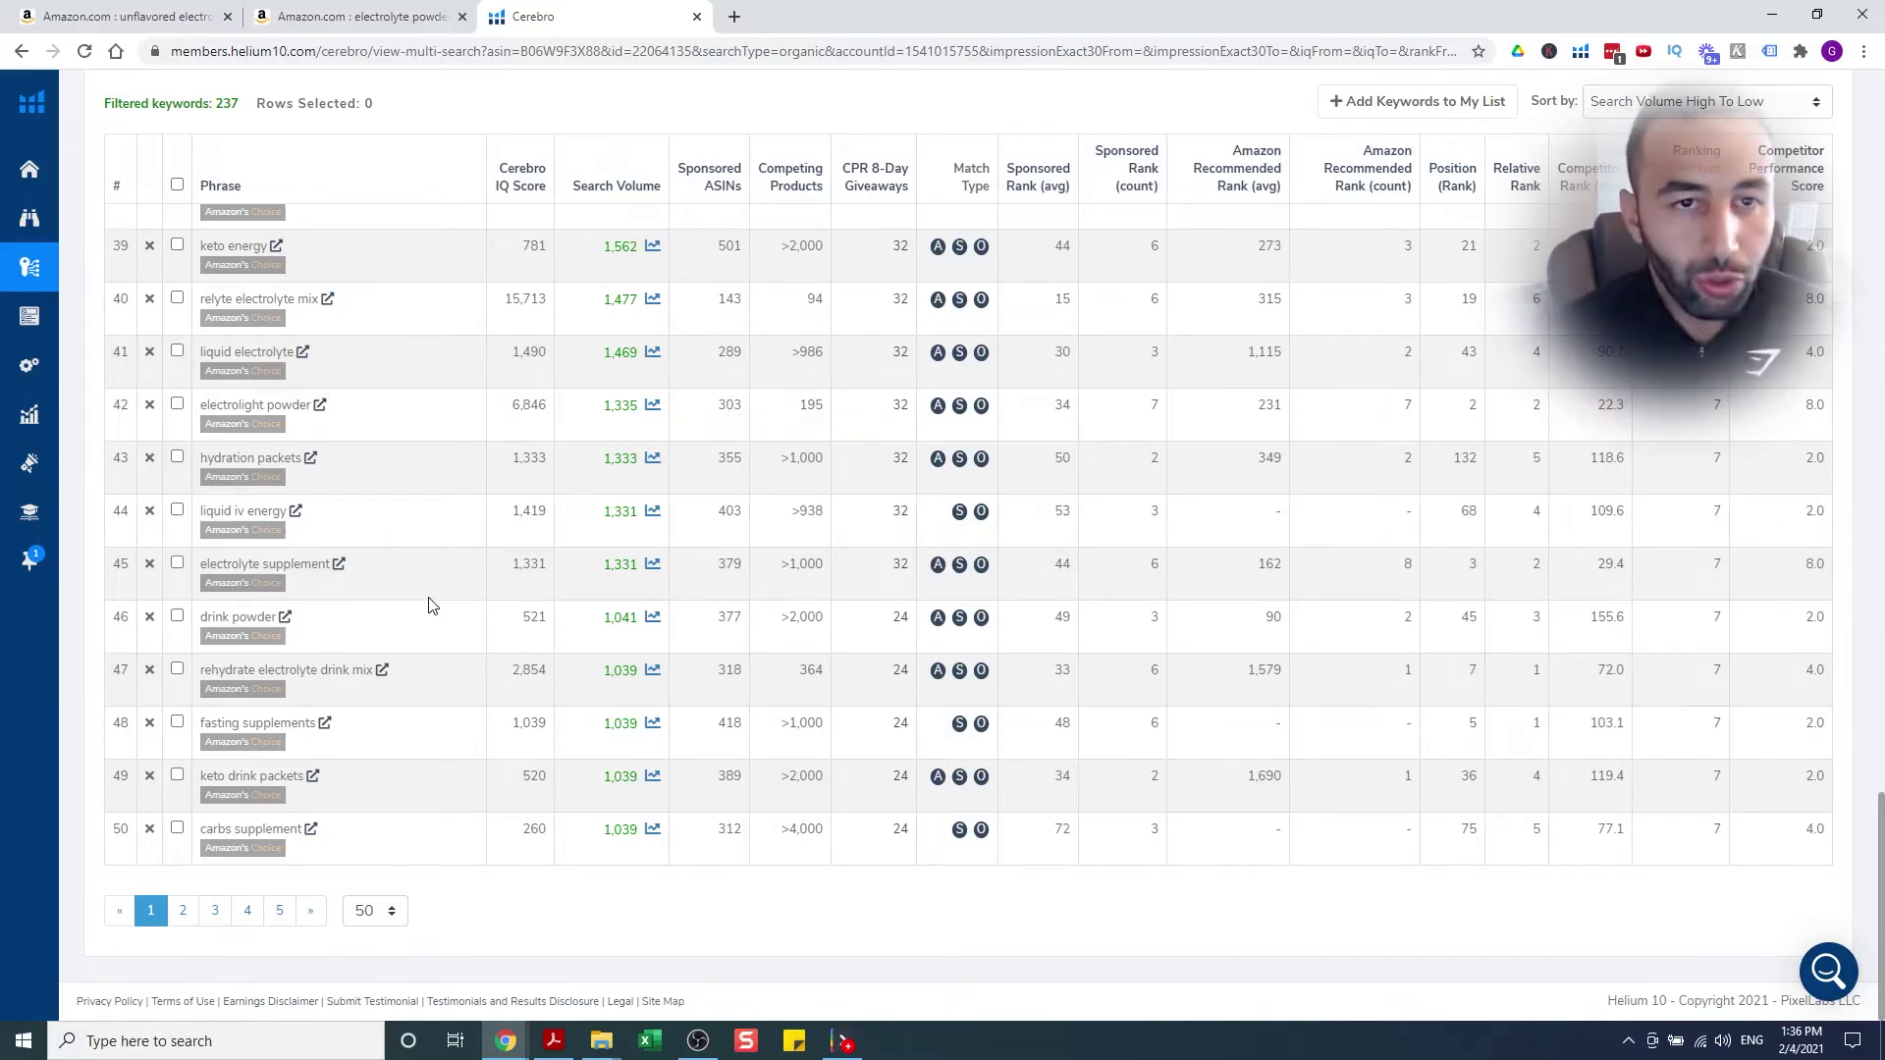
pyautogui.click(554, 1041)
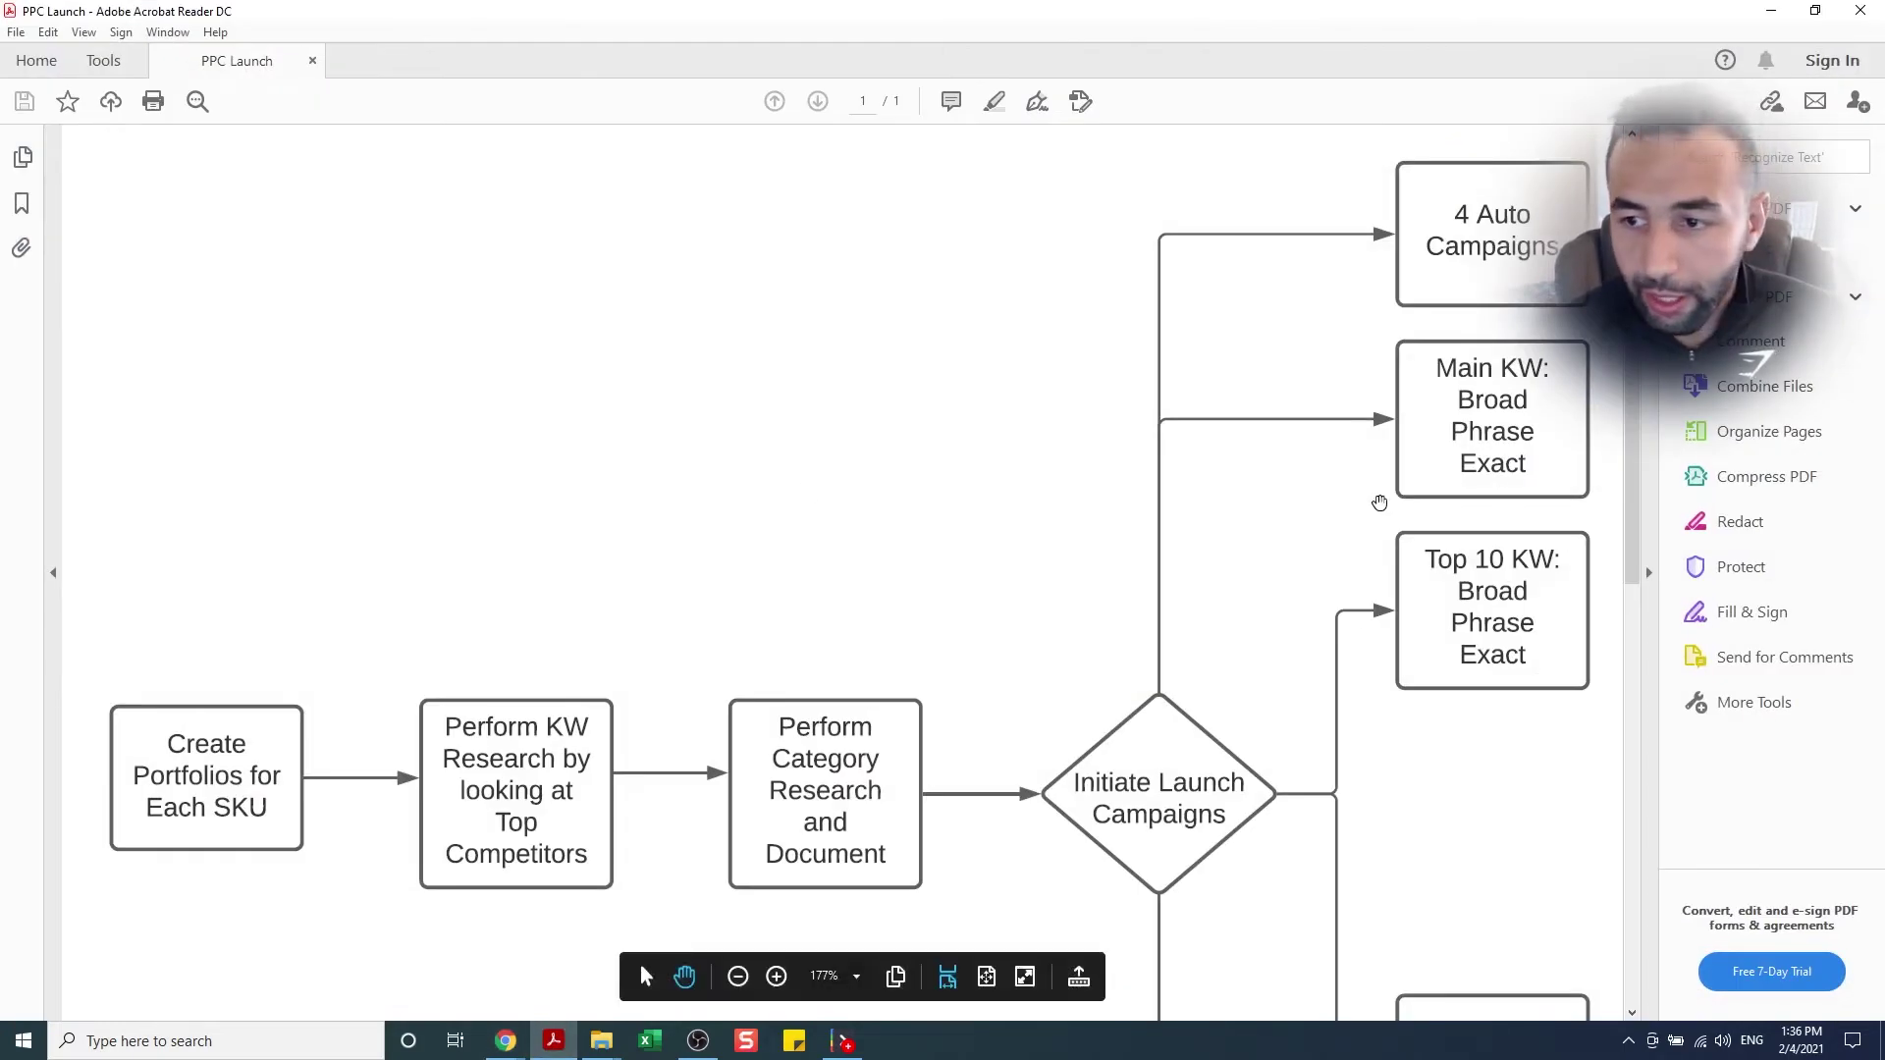
pyautogui.scroll(-3, 1379, 504)
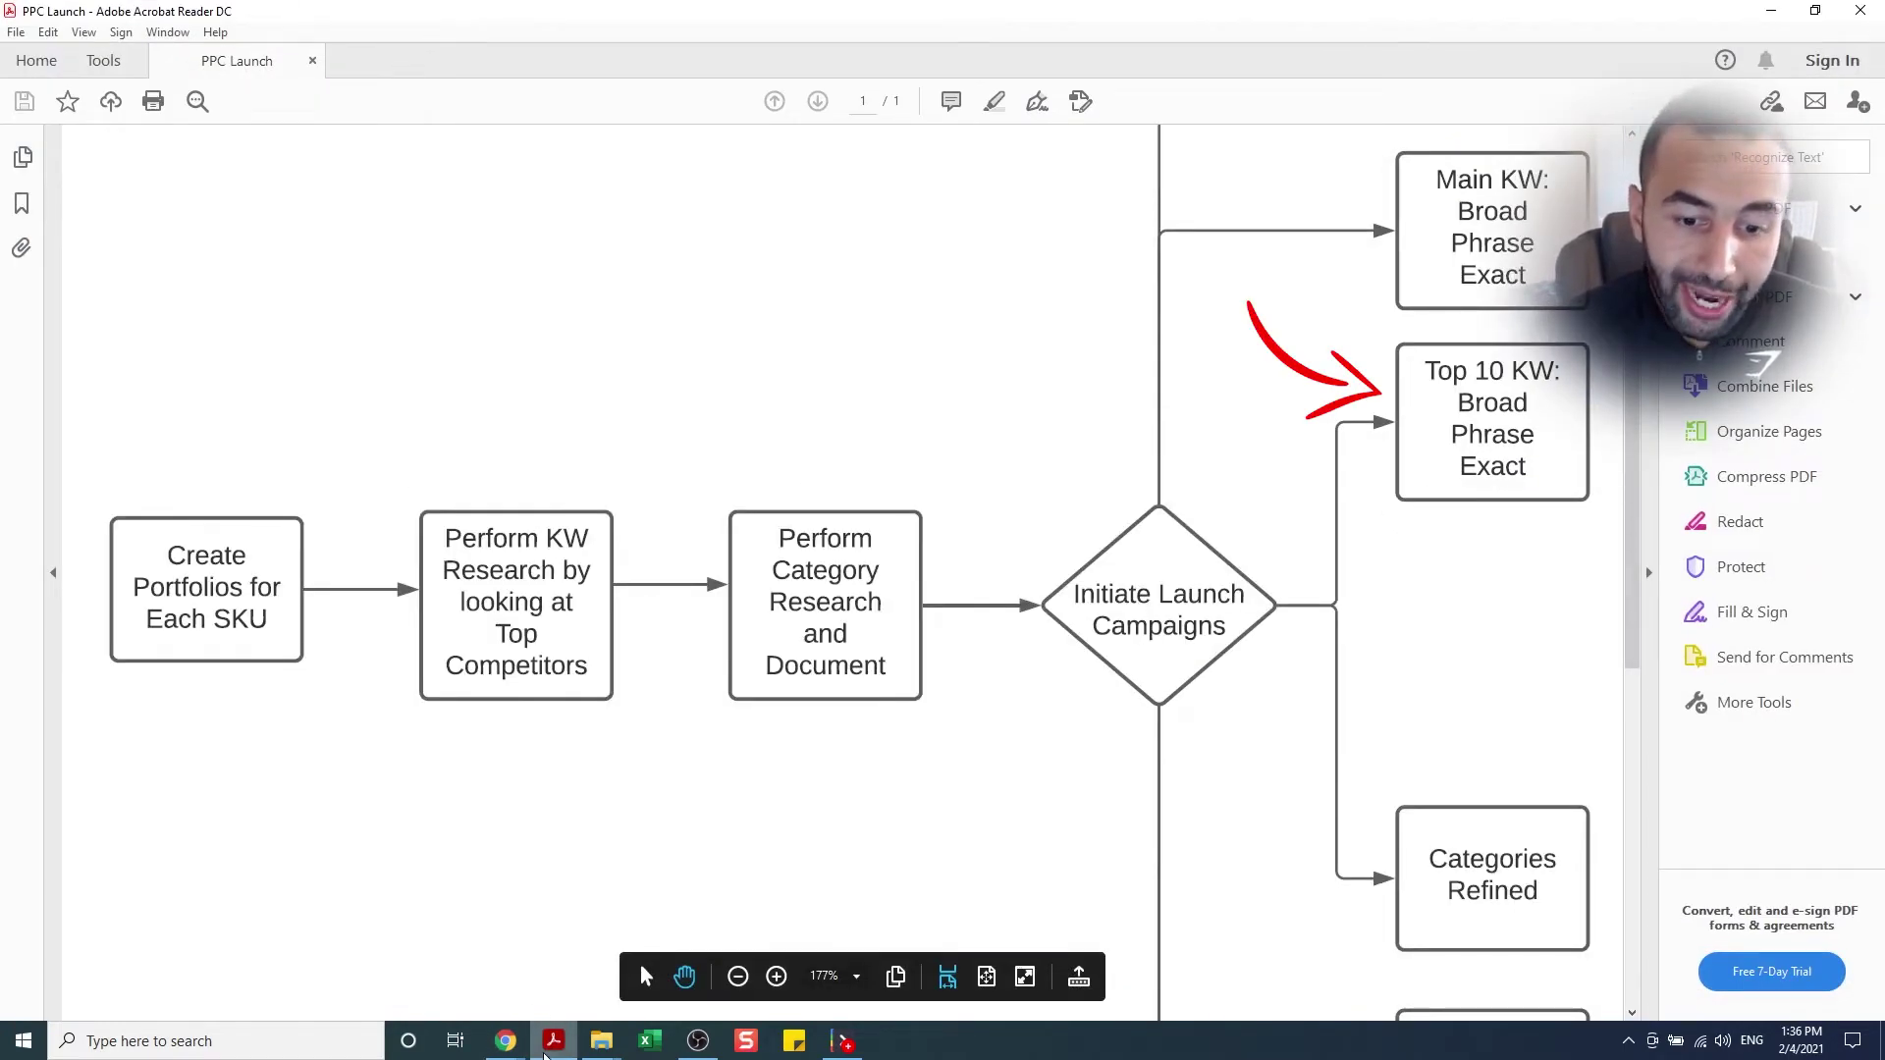
pyautogui.click(554, 1040)
pyautogui.scroll(20, 193, 343)
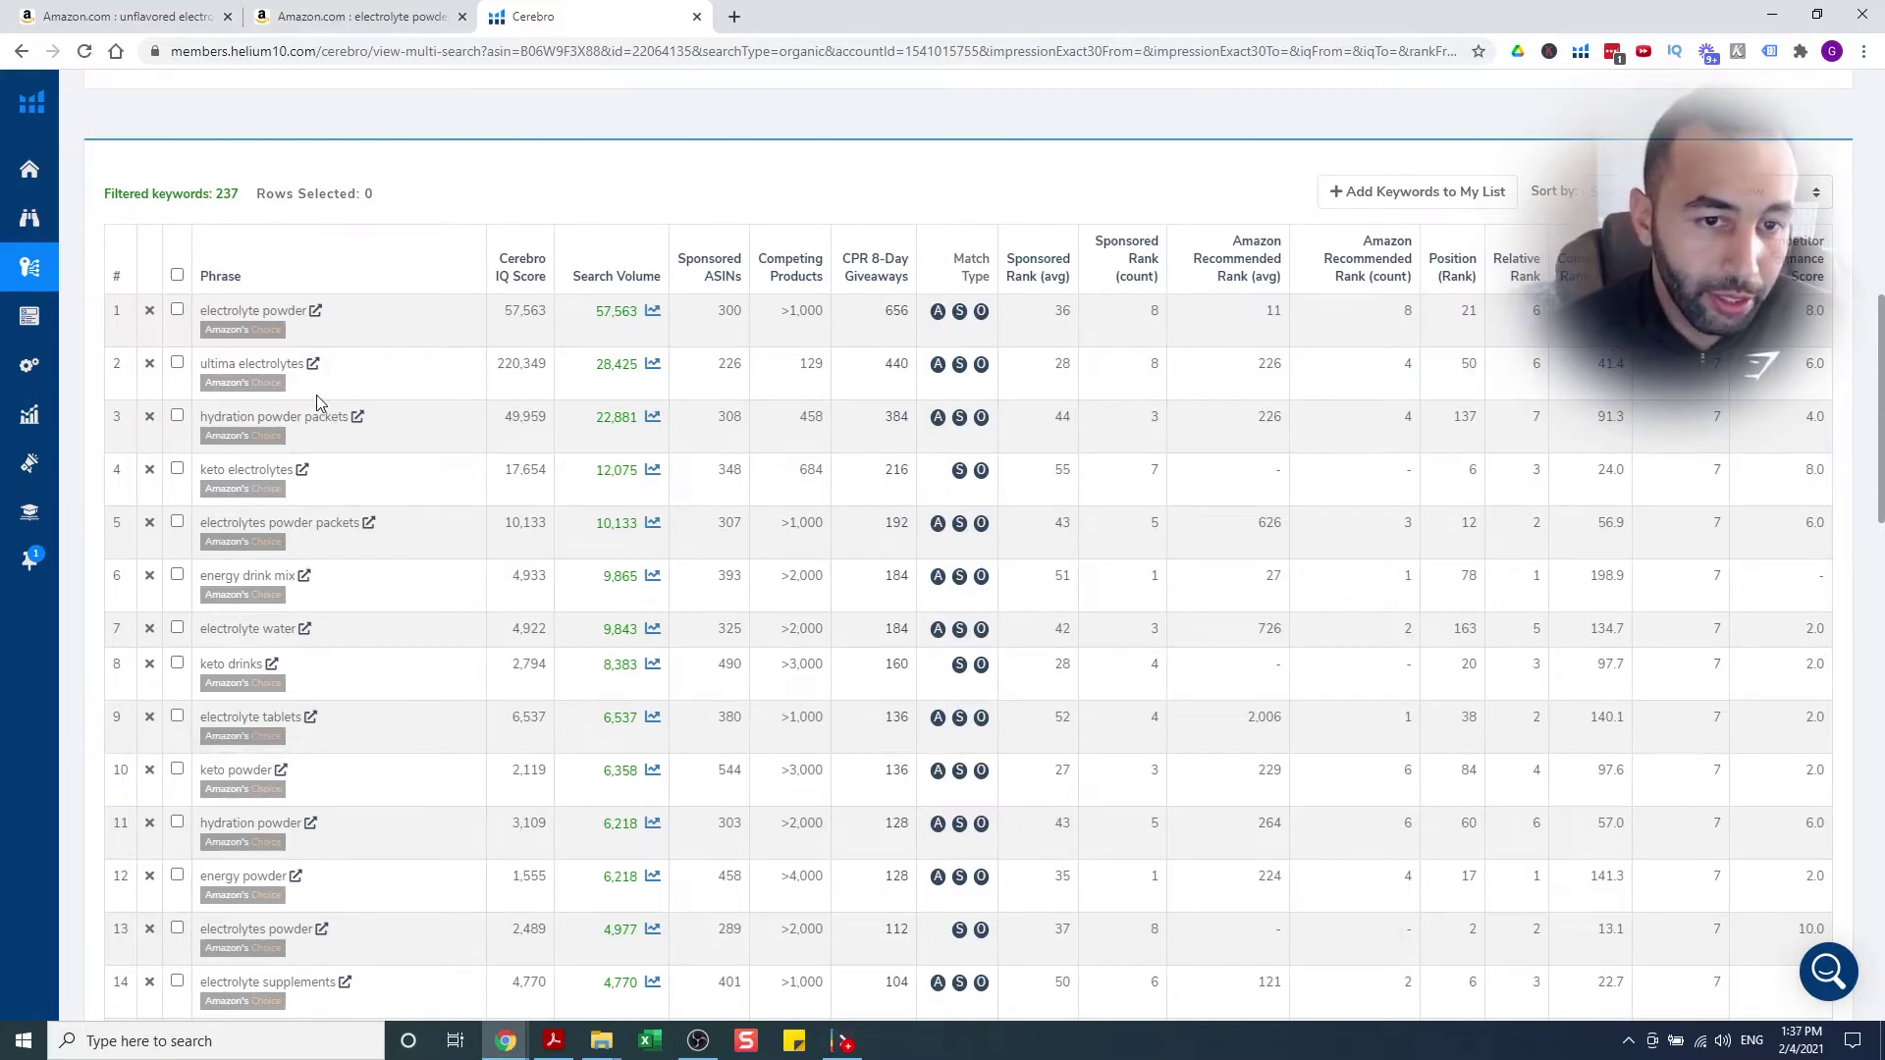
# Underline the 'electrolyte supplement' keyword in row 45, then bring up the PPC Launch flowchart
pyautogui.scroll(-1, 316, 402)
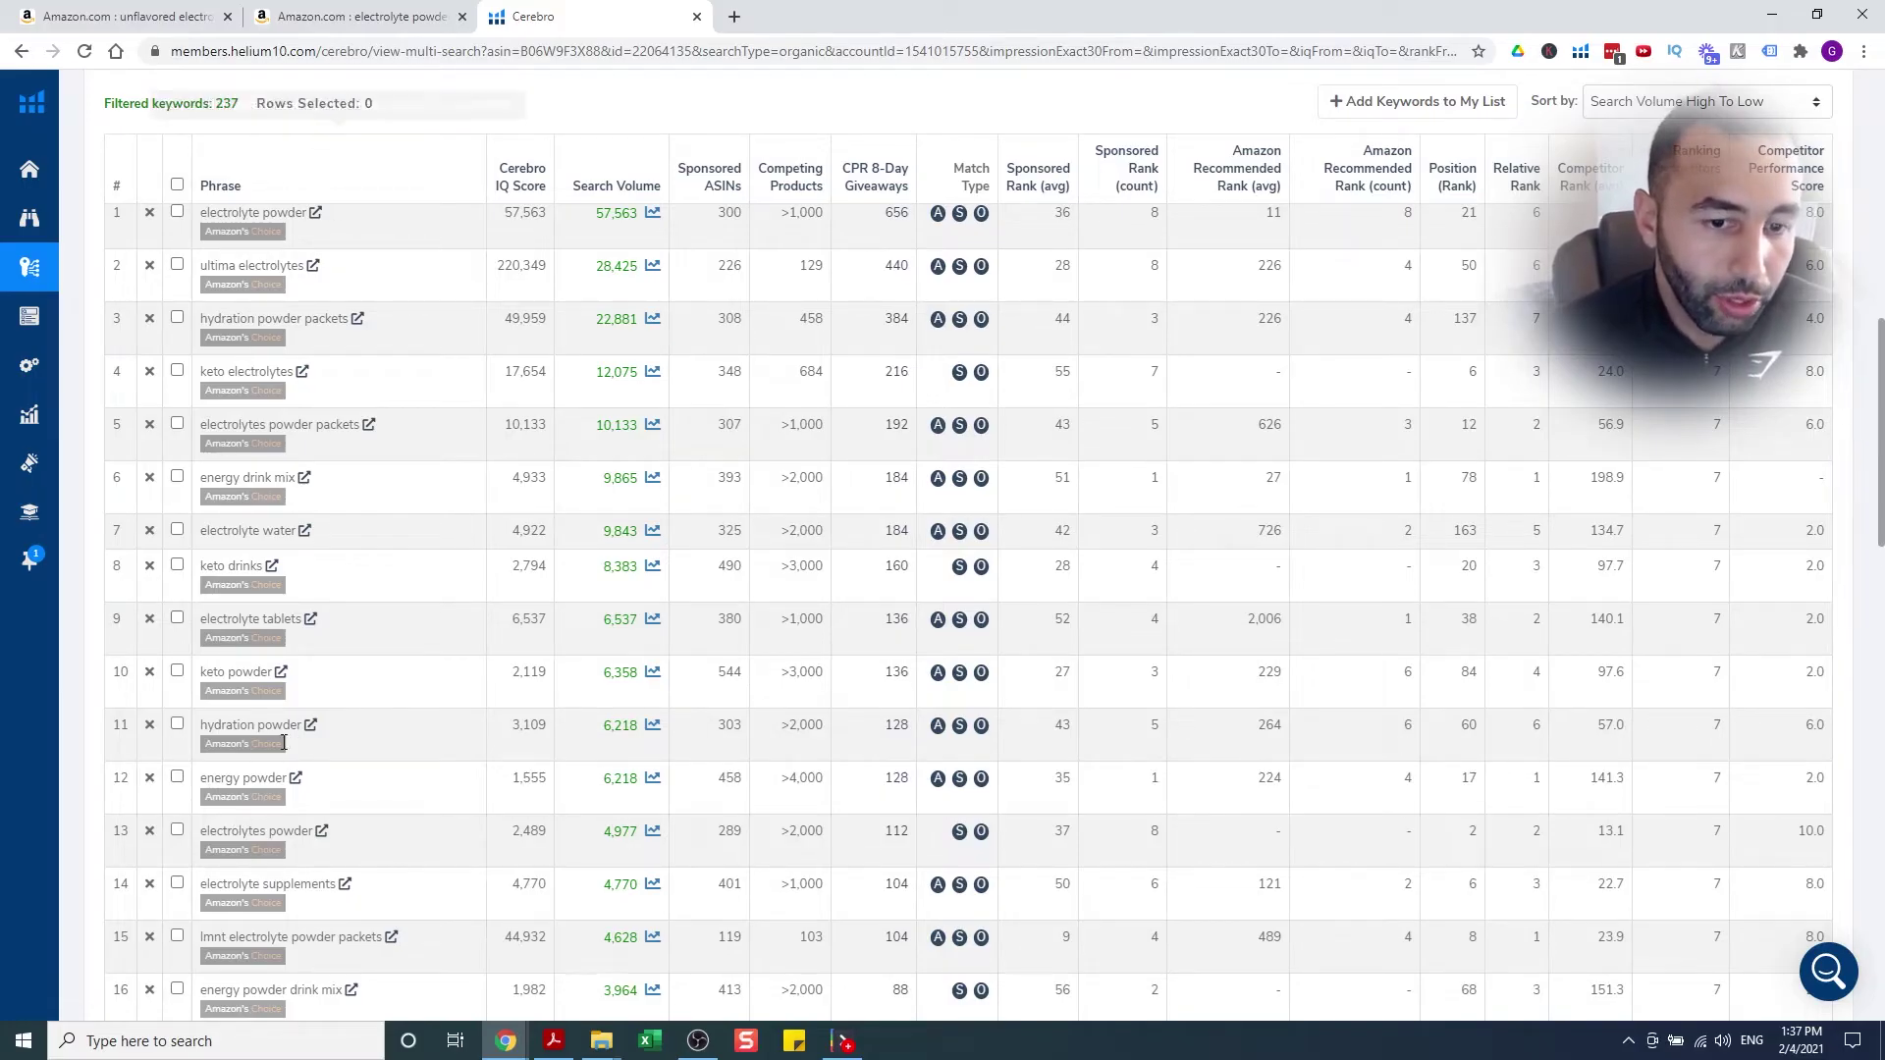
pyautogui.moveTo(350, 182)
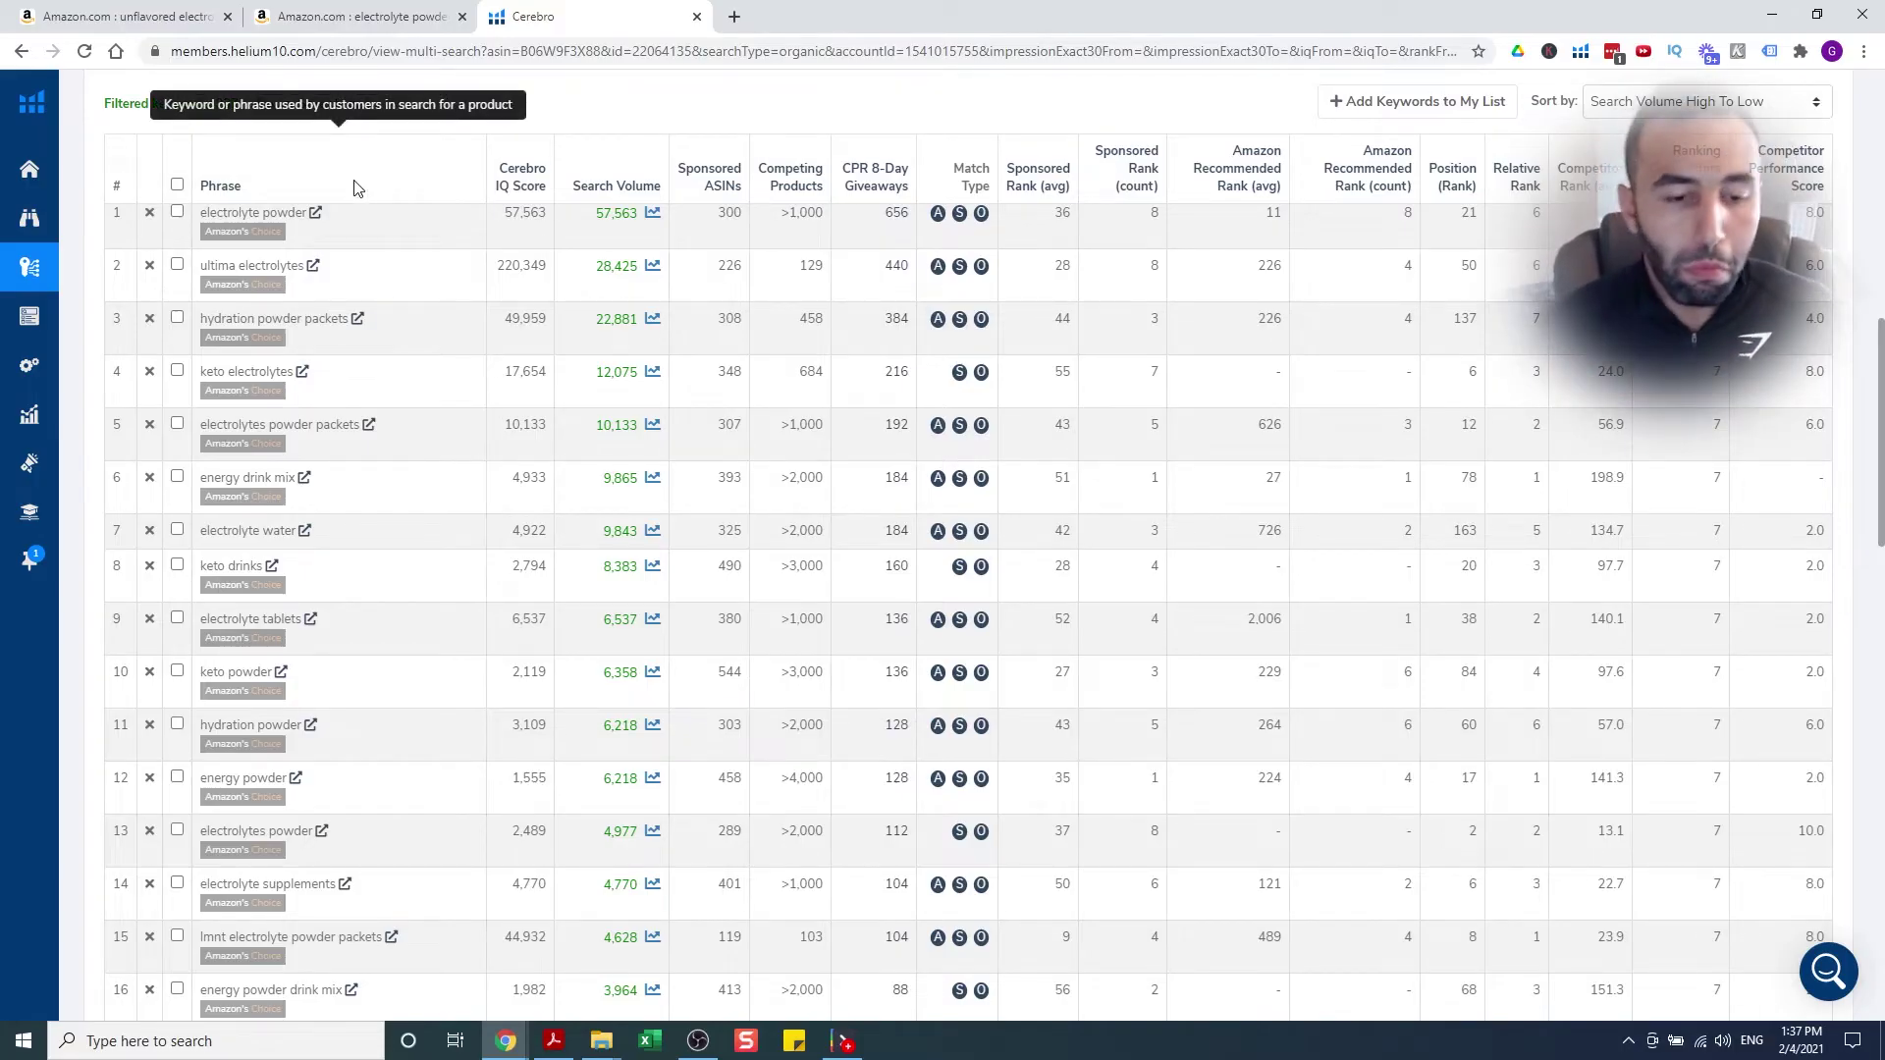
pyautogui.scroll(-13, 345, 527)
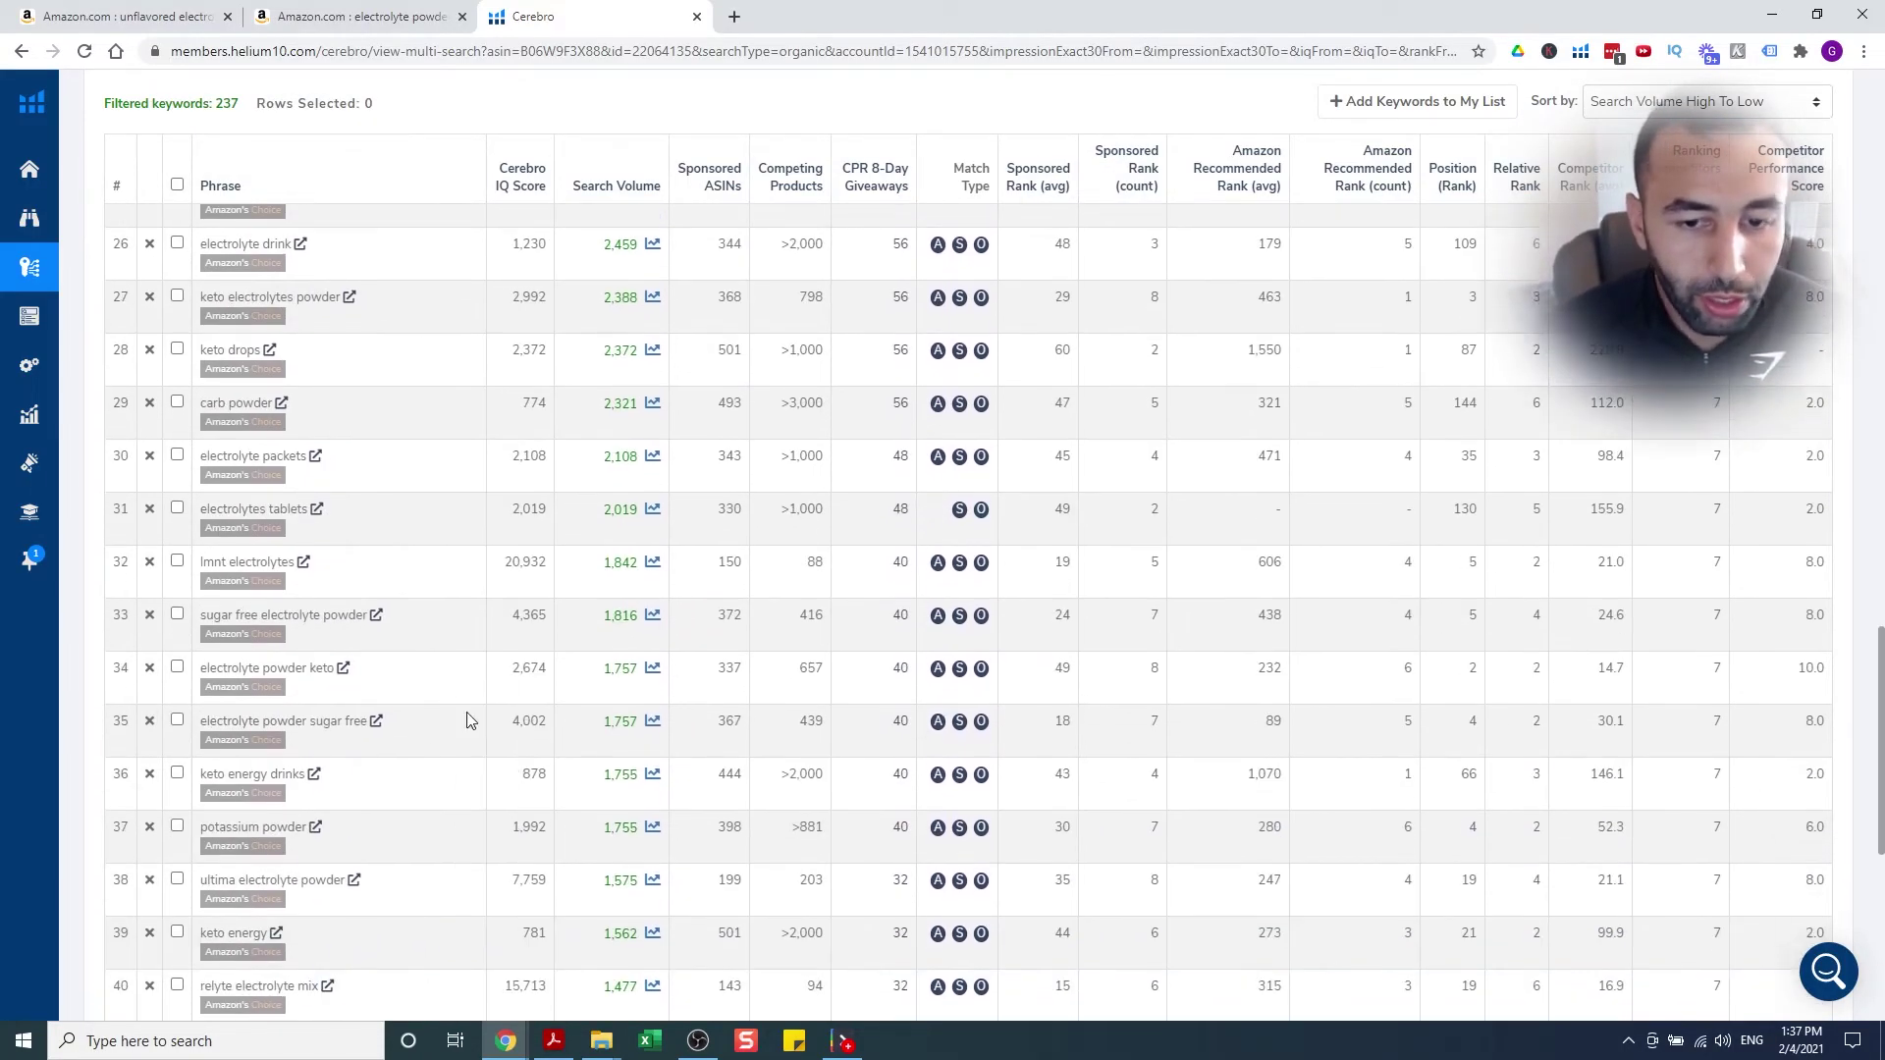
pyautogui.scroll(-7, 373, 724)
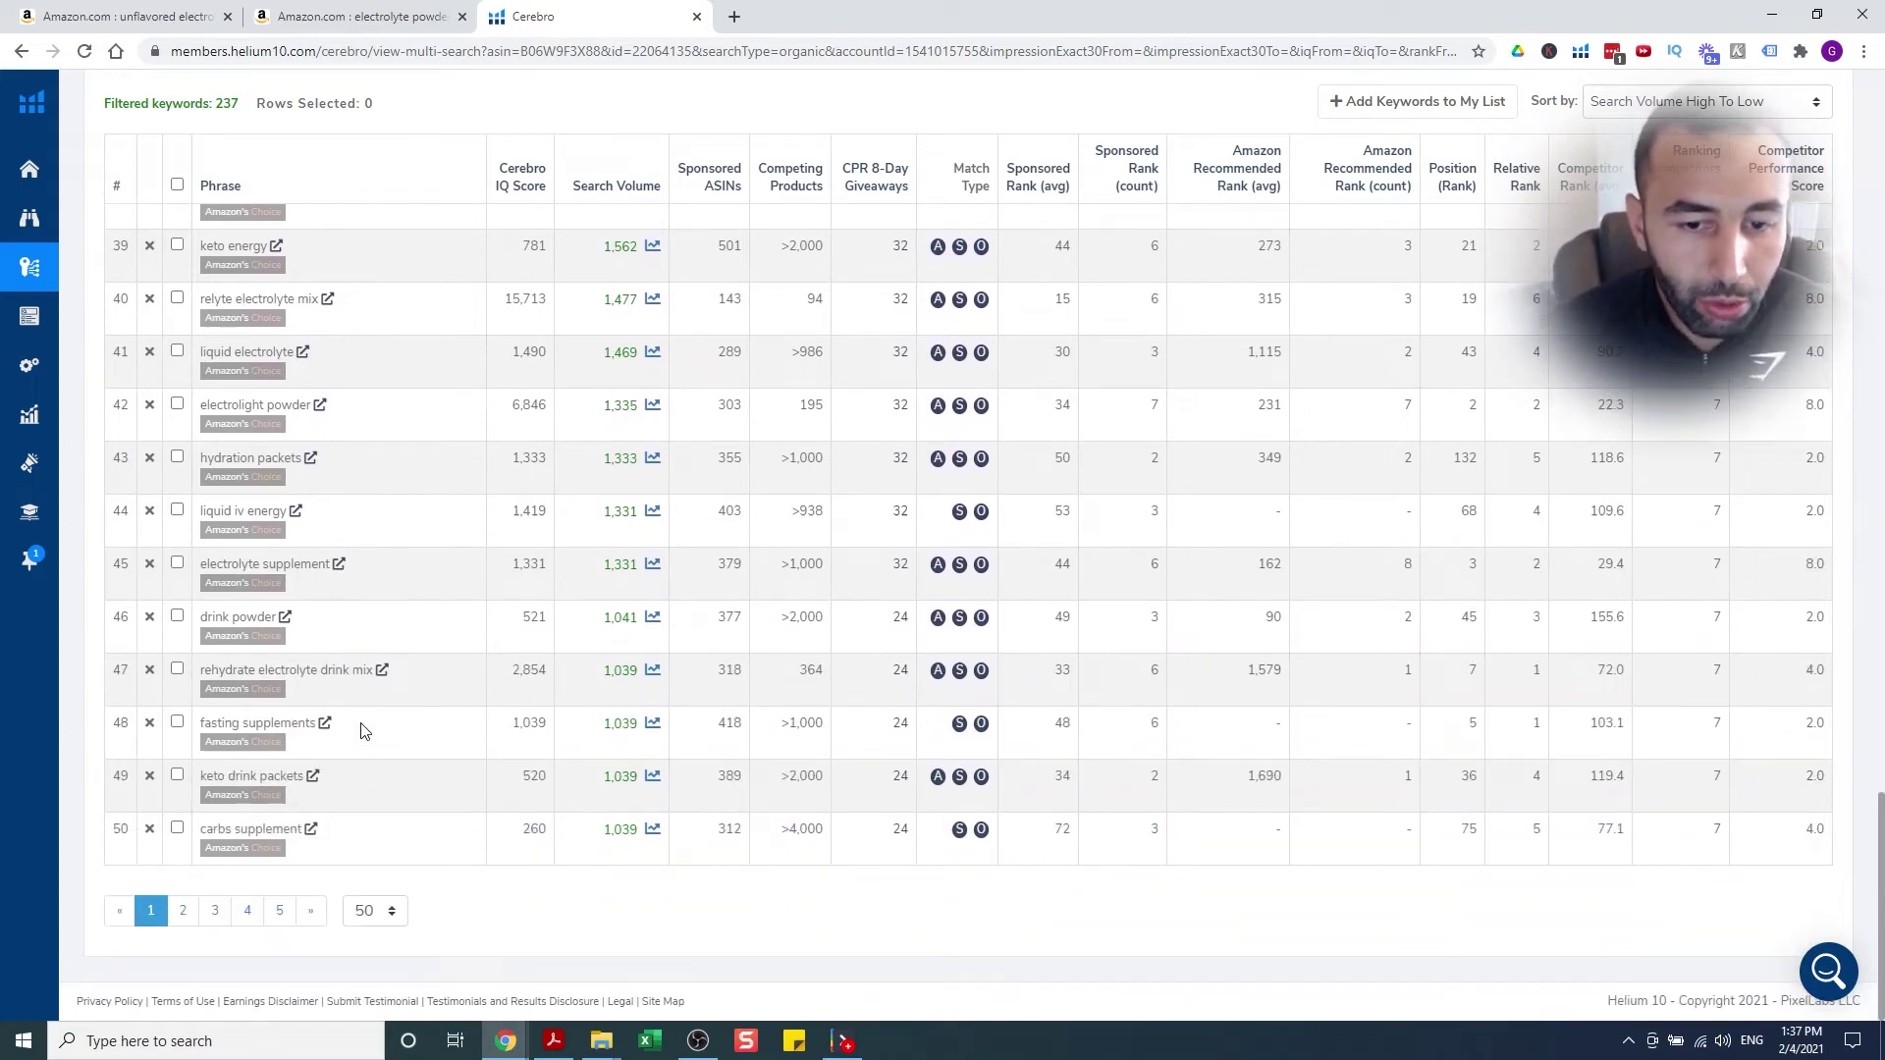
pyautogui.moveTo(198, 580); pyautogui.dragTo(339, 578)
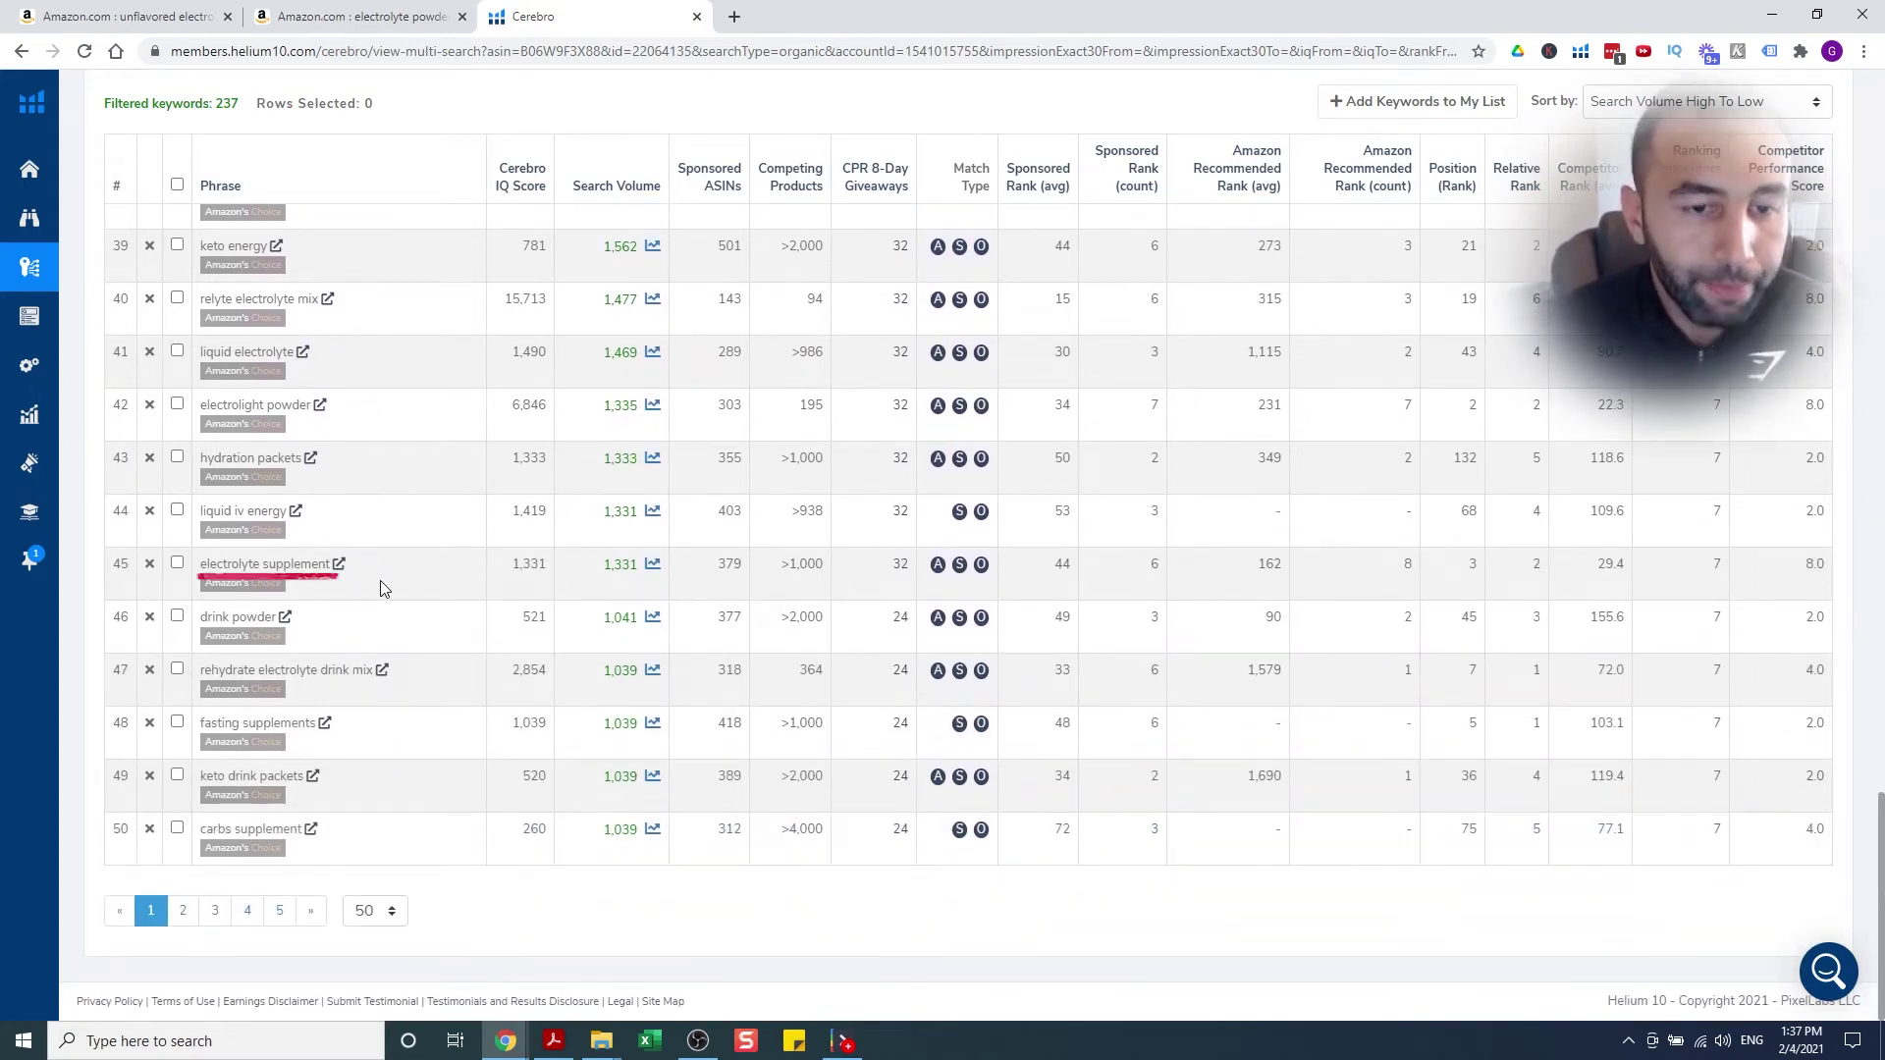
pyautogui.scroll(20, 424, 594)
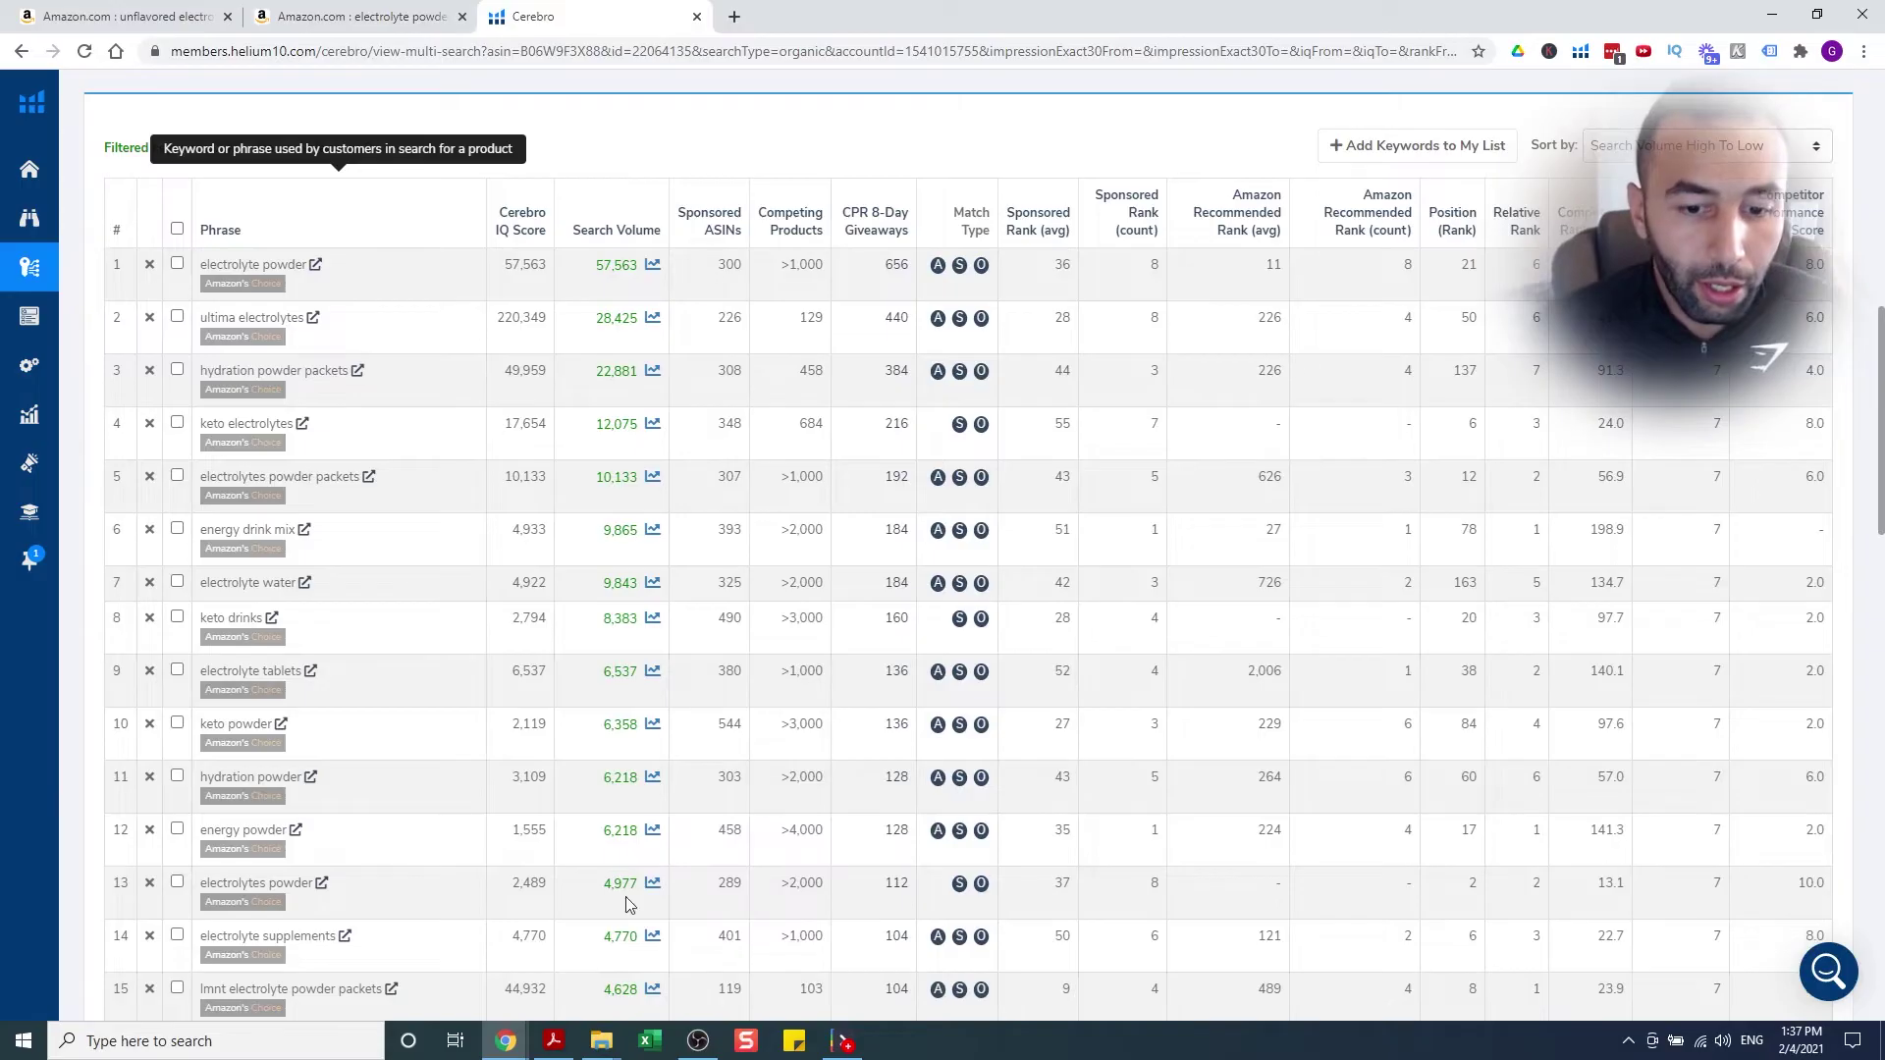
pyautogui.click(554, 1040)
# Look over the flowchart's targeting boxes, then minimize Acrobat to reveal the 237-keyword table
pyautogui.scroll(-3, 1470, 579)
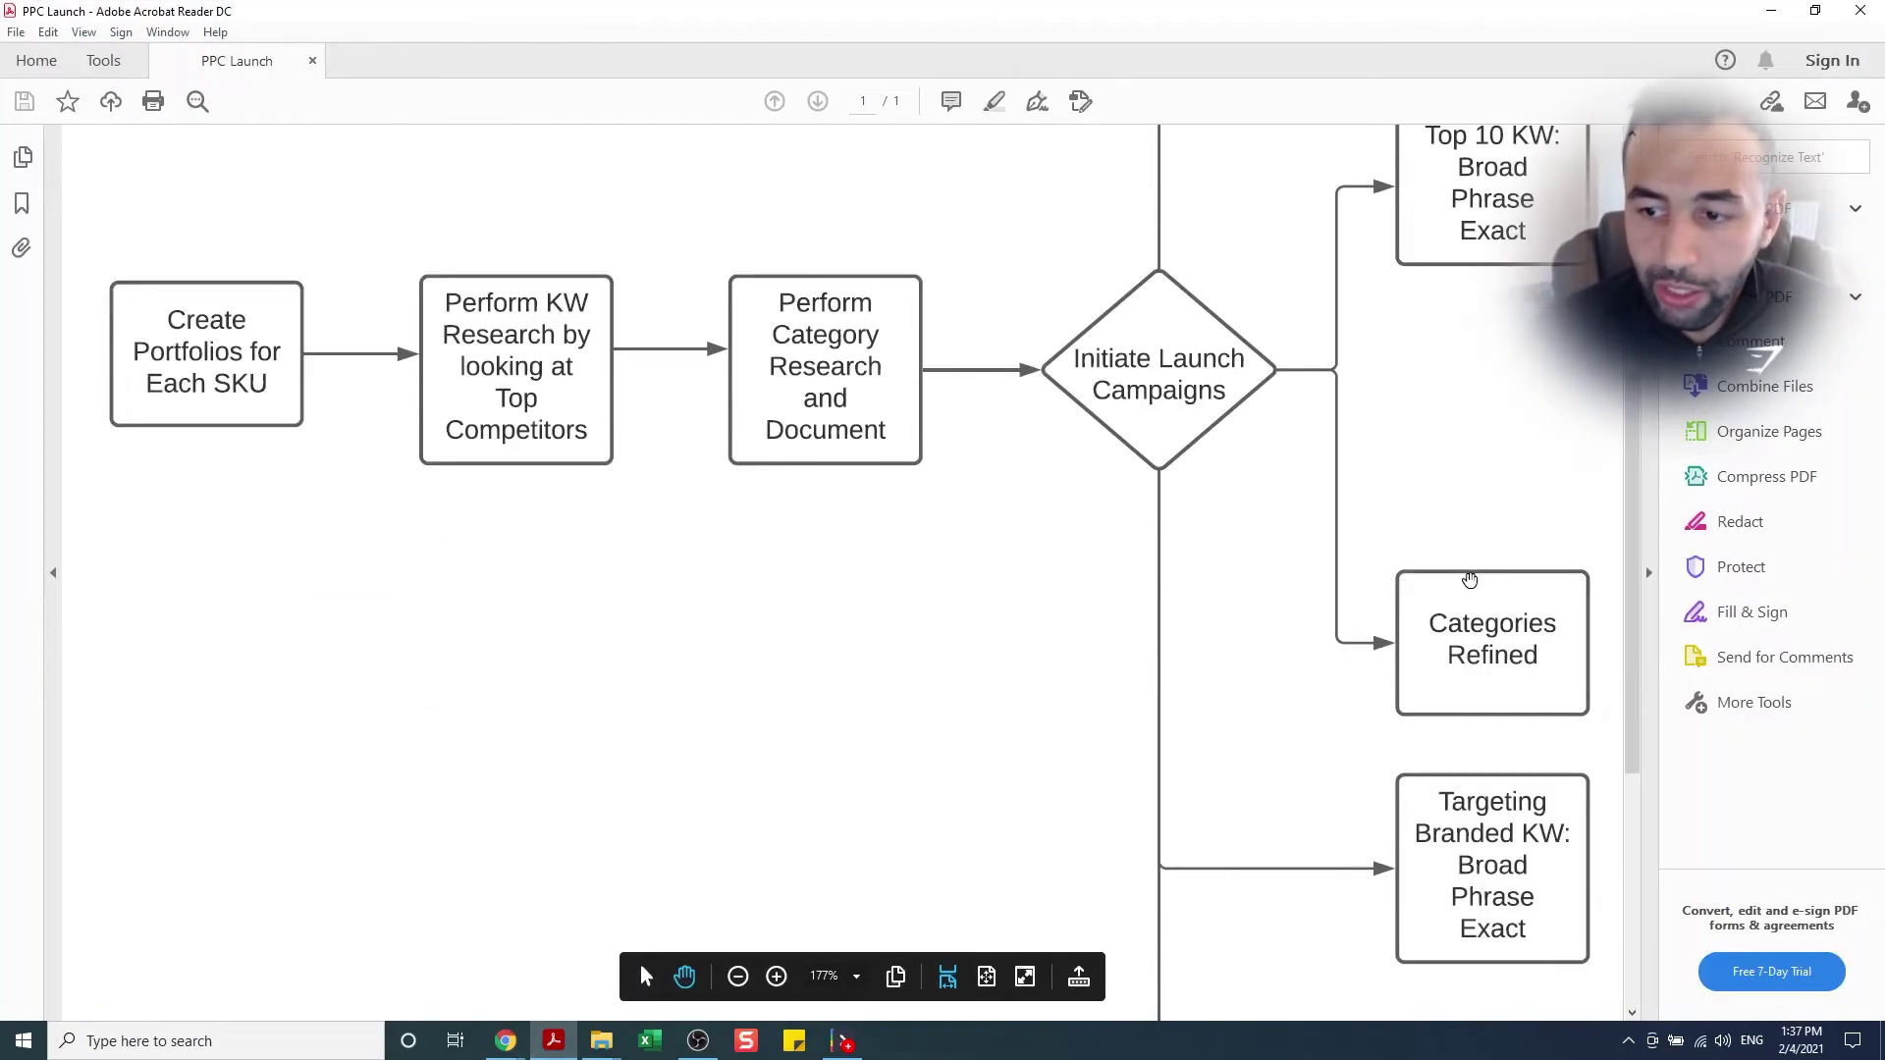
pyautogui.scroll(-2, 1529, 587)
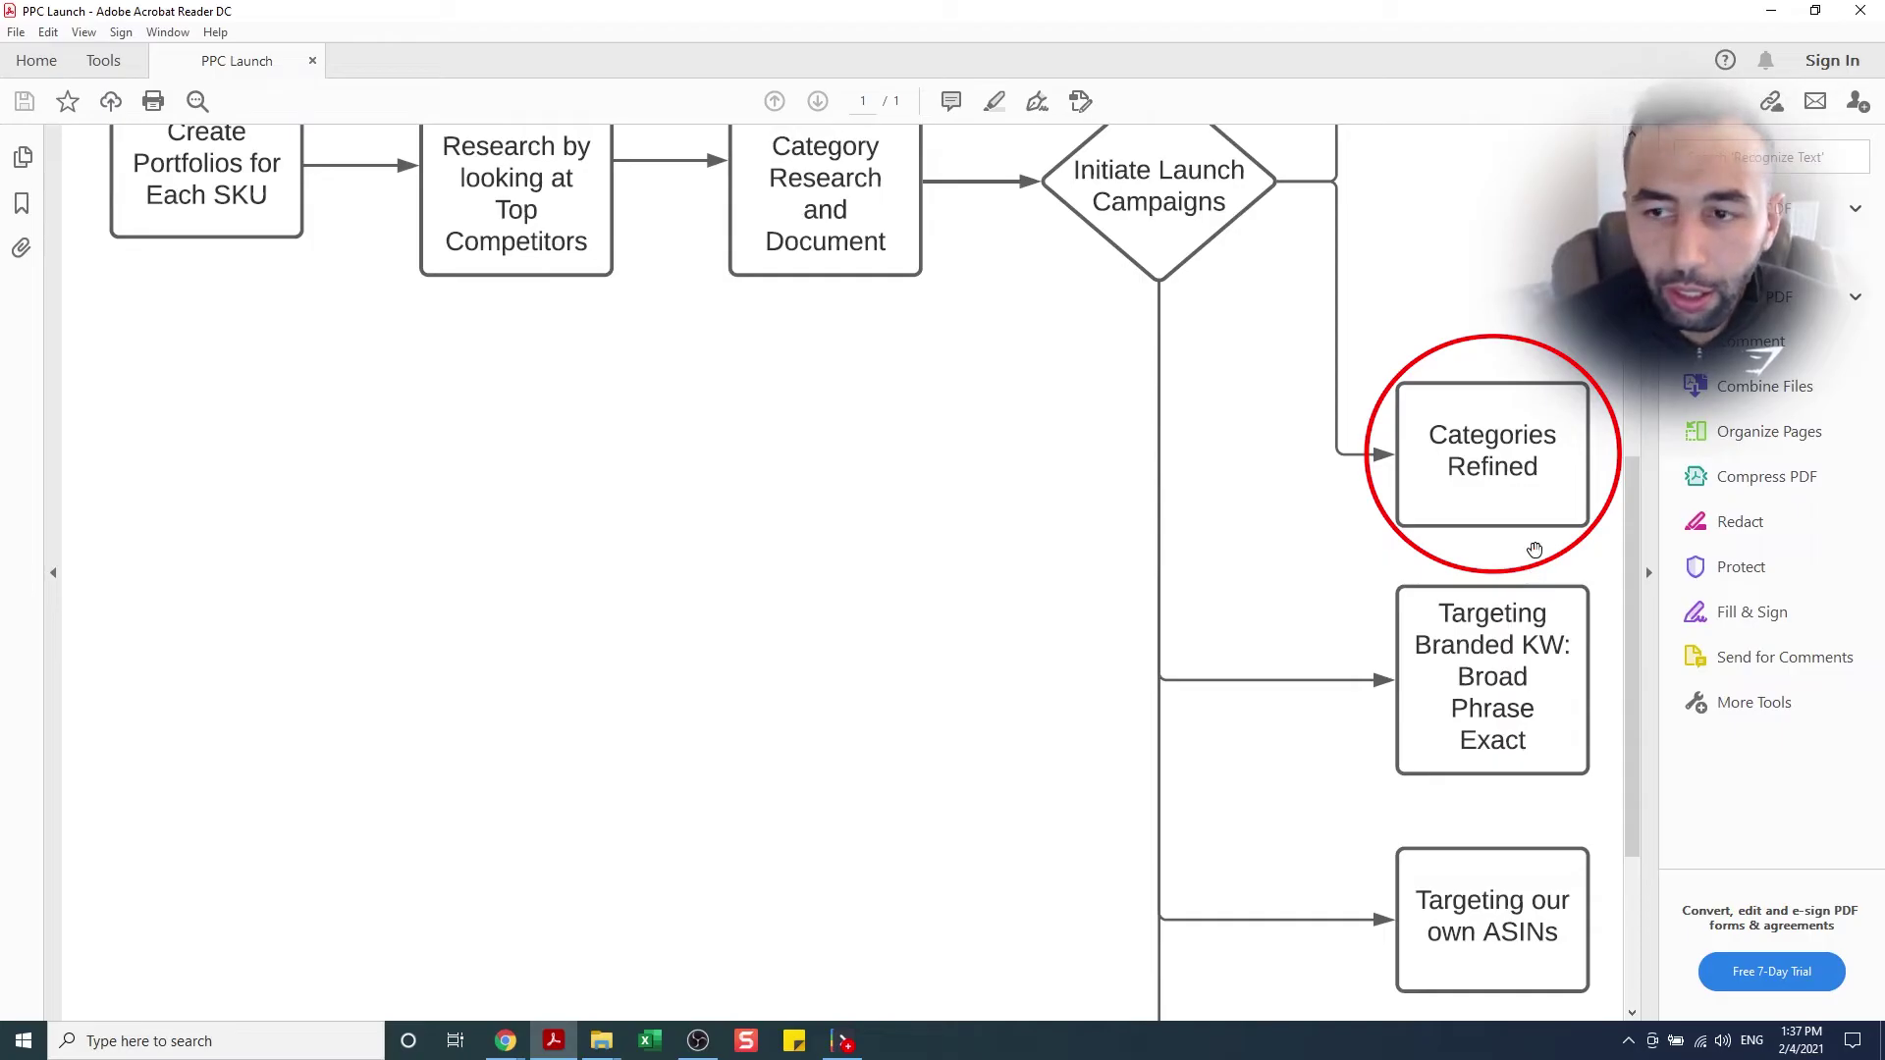
pyautogui.scroll(-1, 1435, 521)
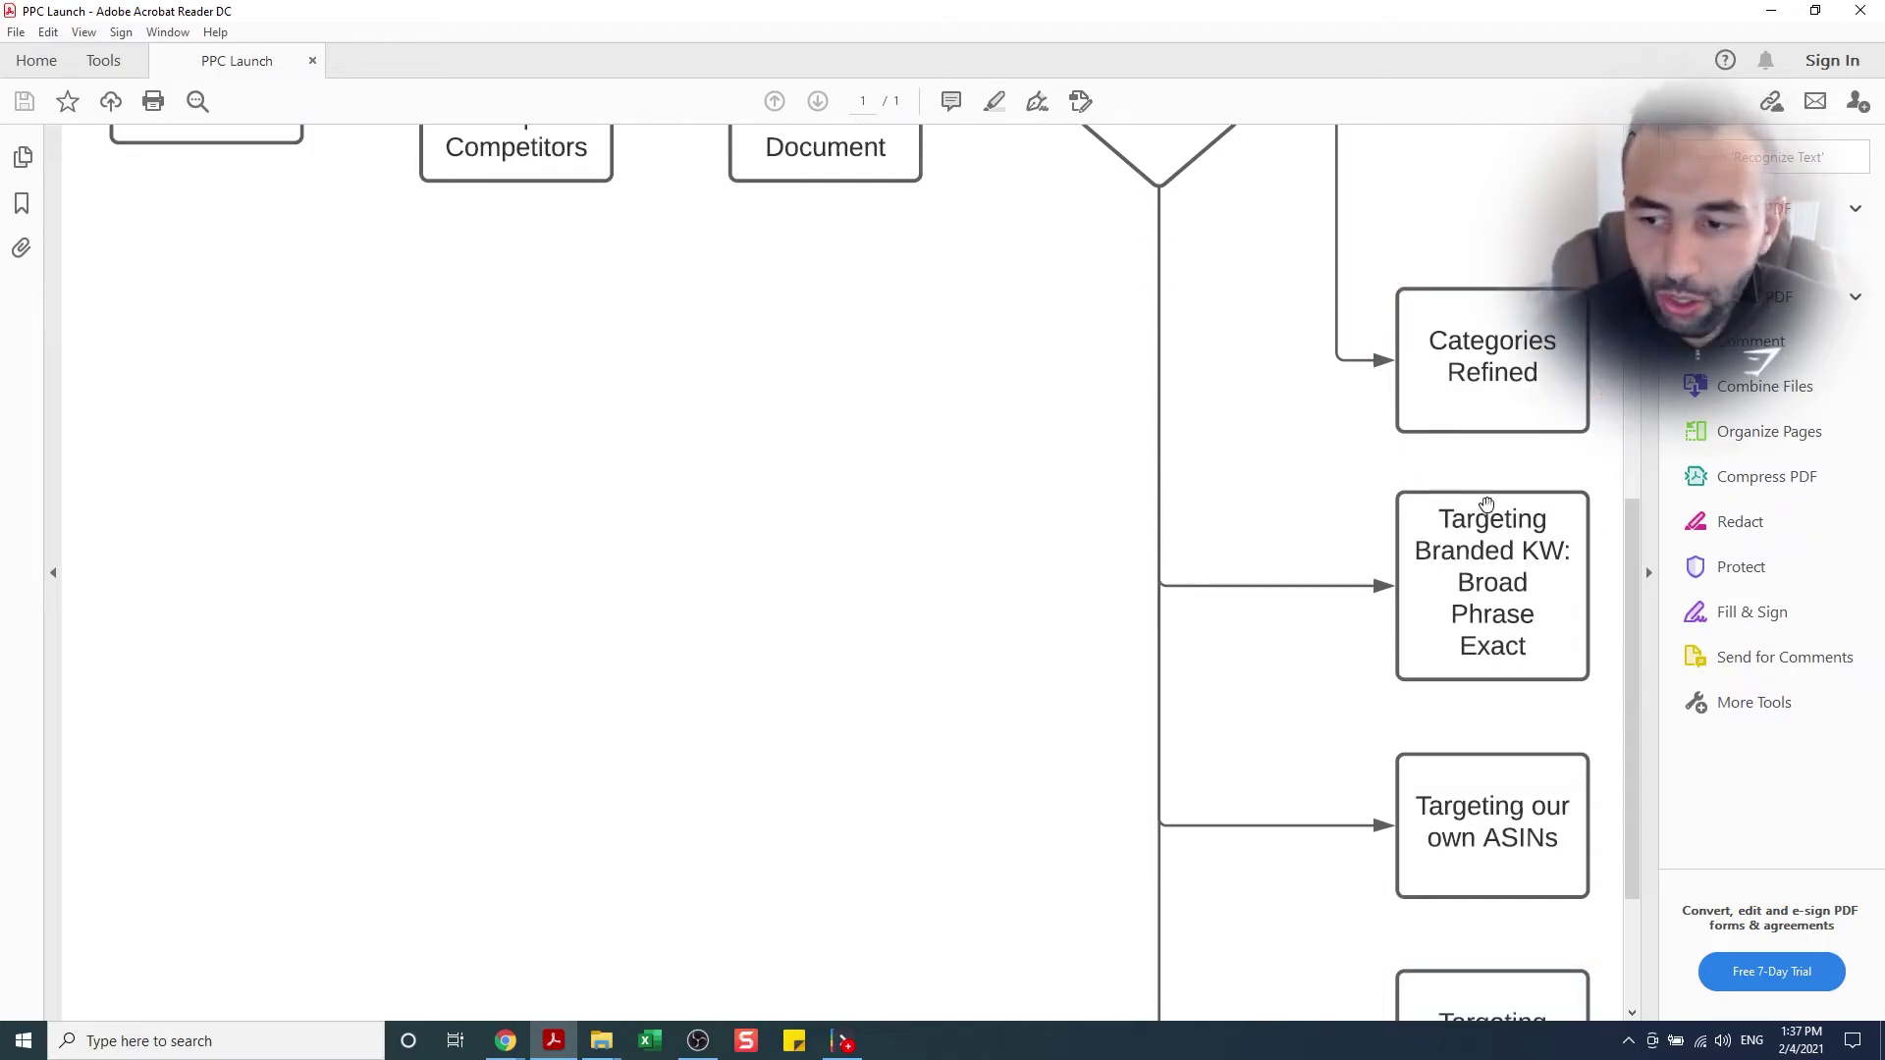
pyautogui.scroll(-1, 1499, 544)
pyautogui.scroll(-1, 1436, 461)
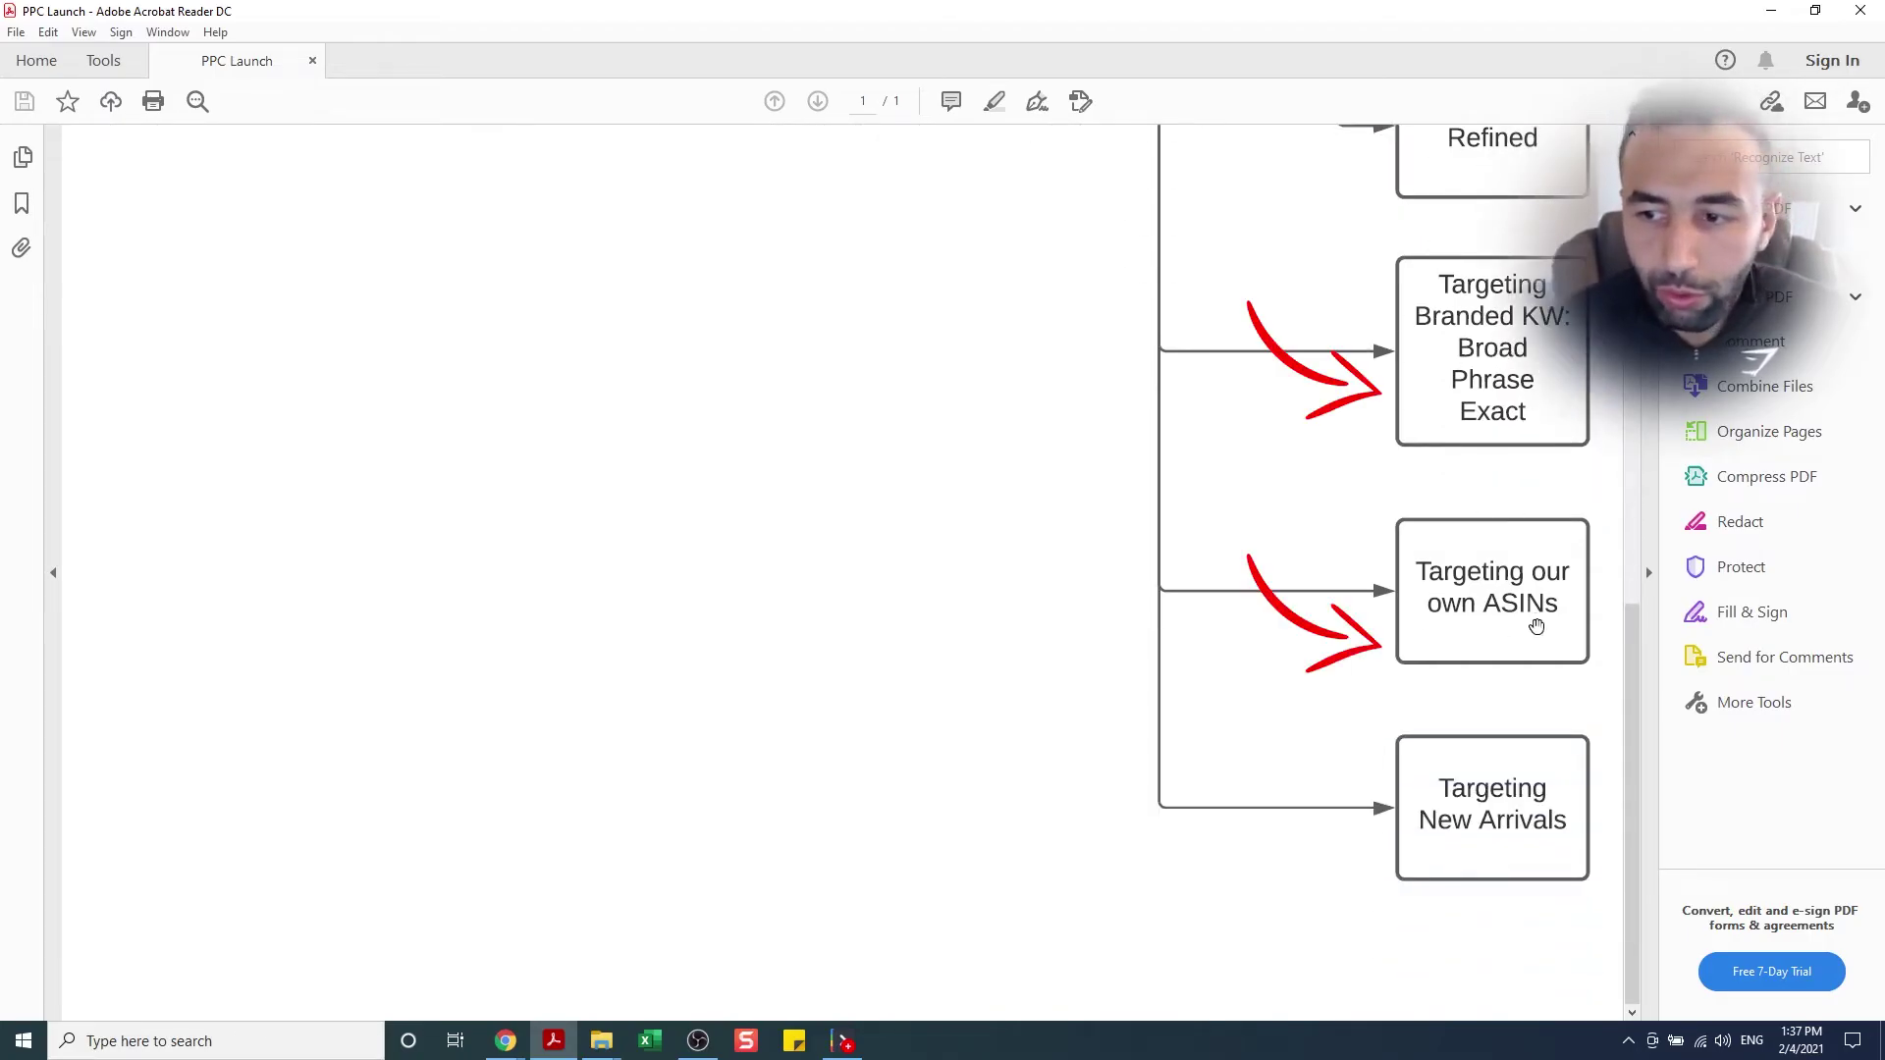
pyautogui.scroll(9, 1369, 687)
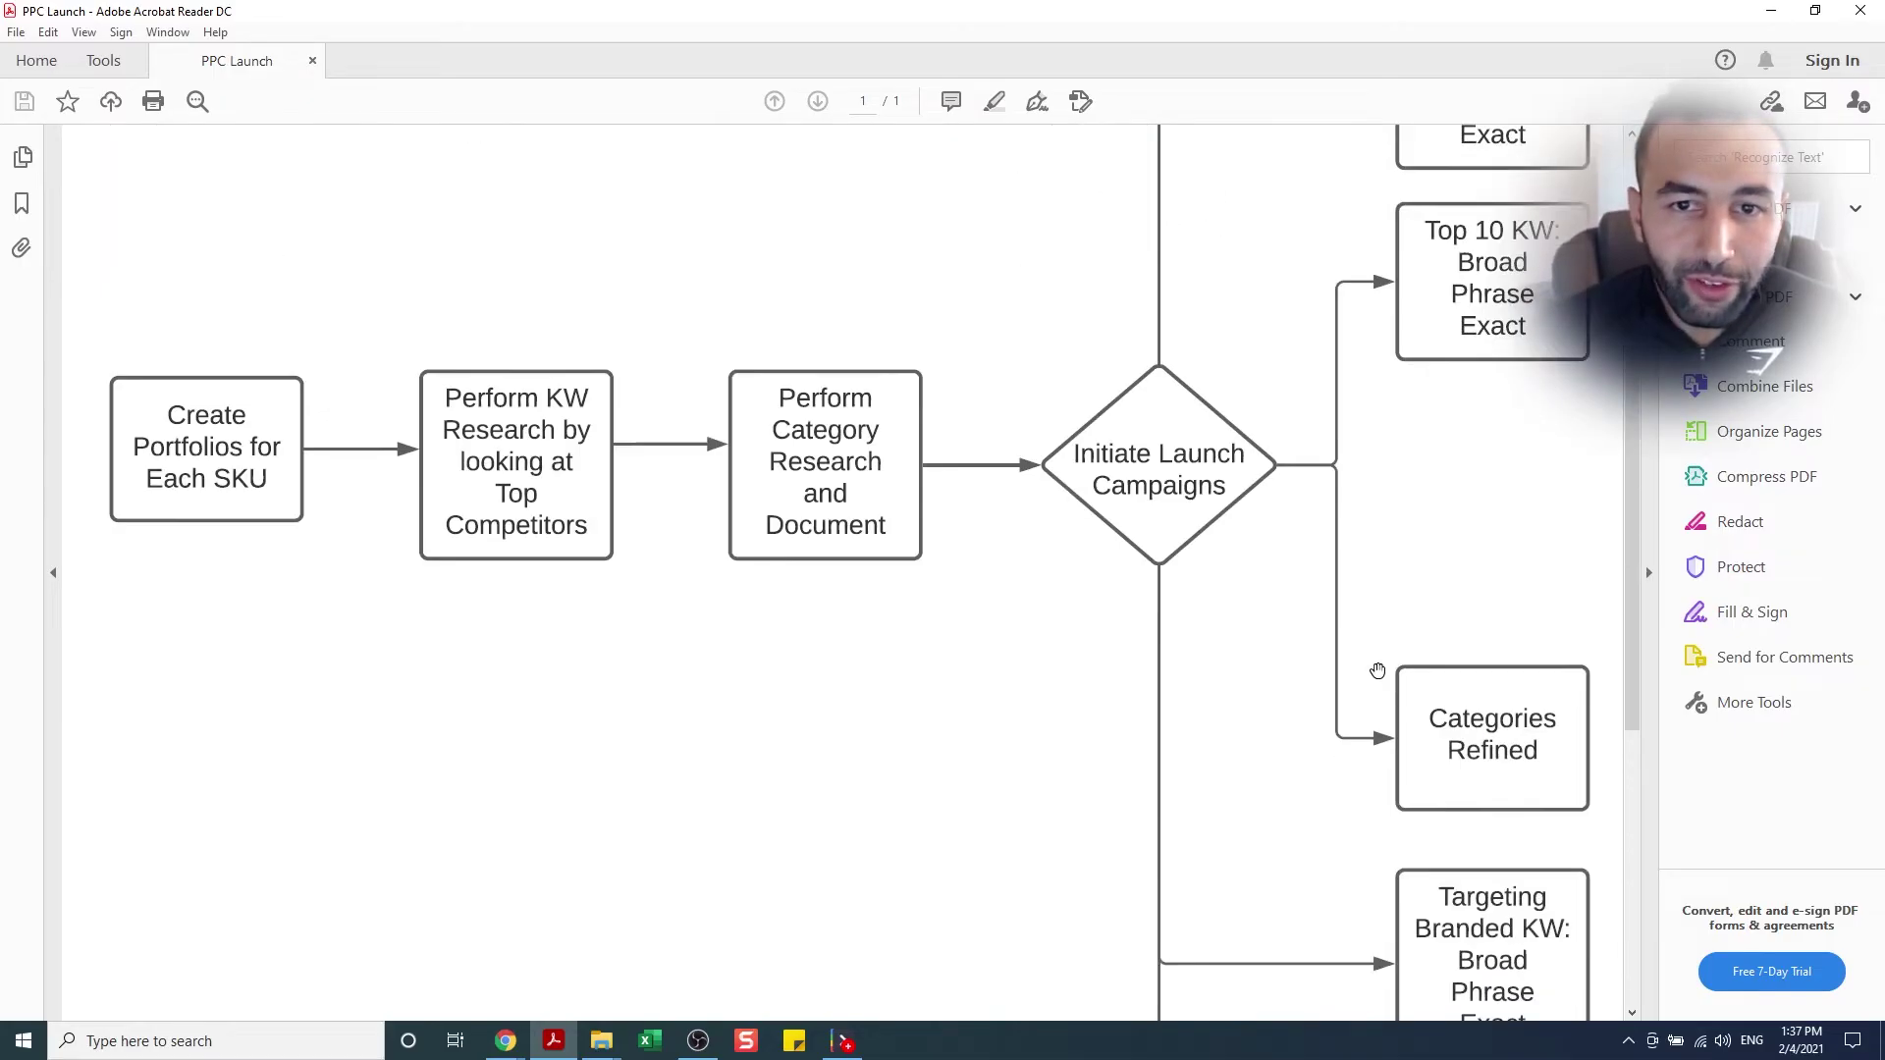
pyautogui.scroll(-1, 1377, 671)
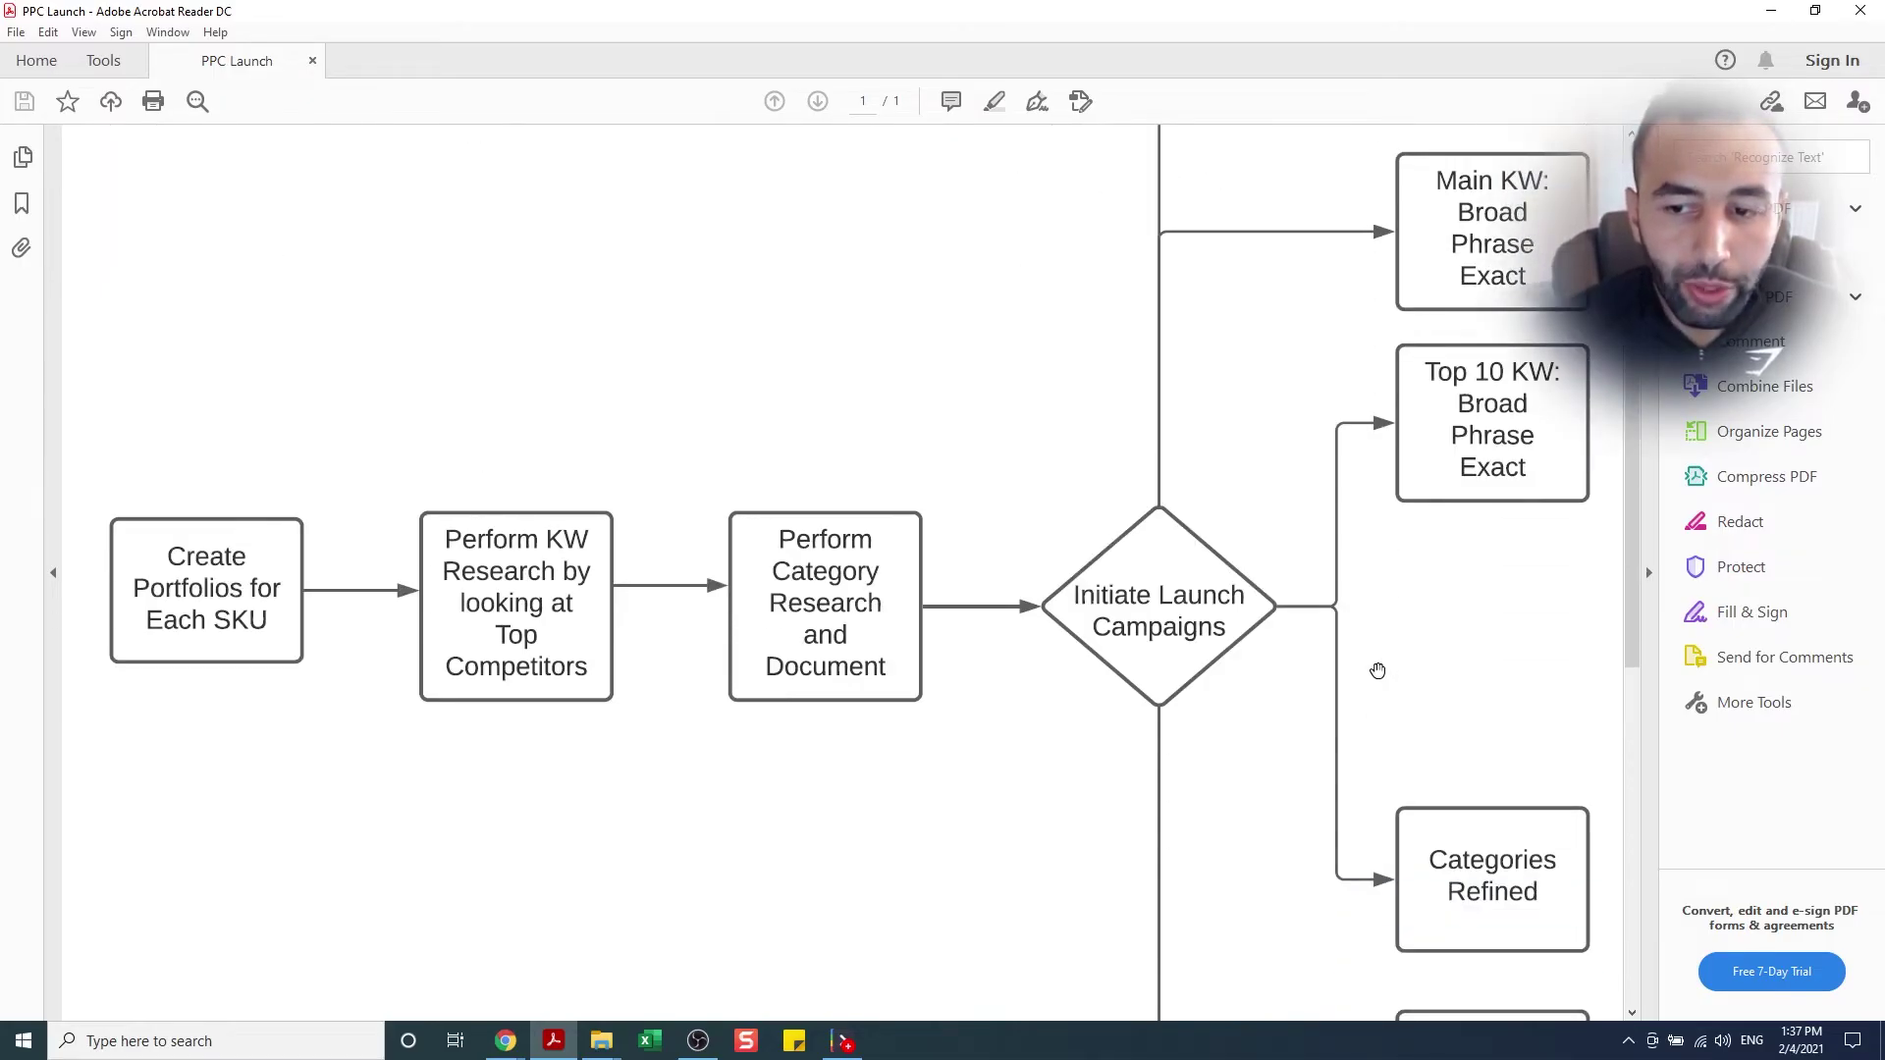
pyautogui.click(1771, 11)
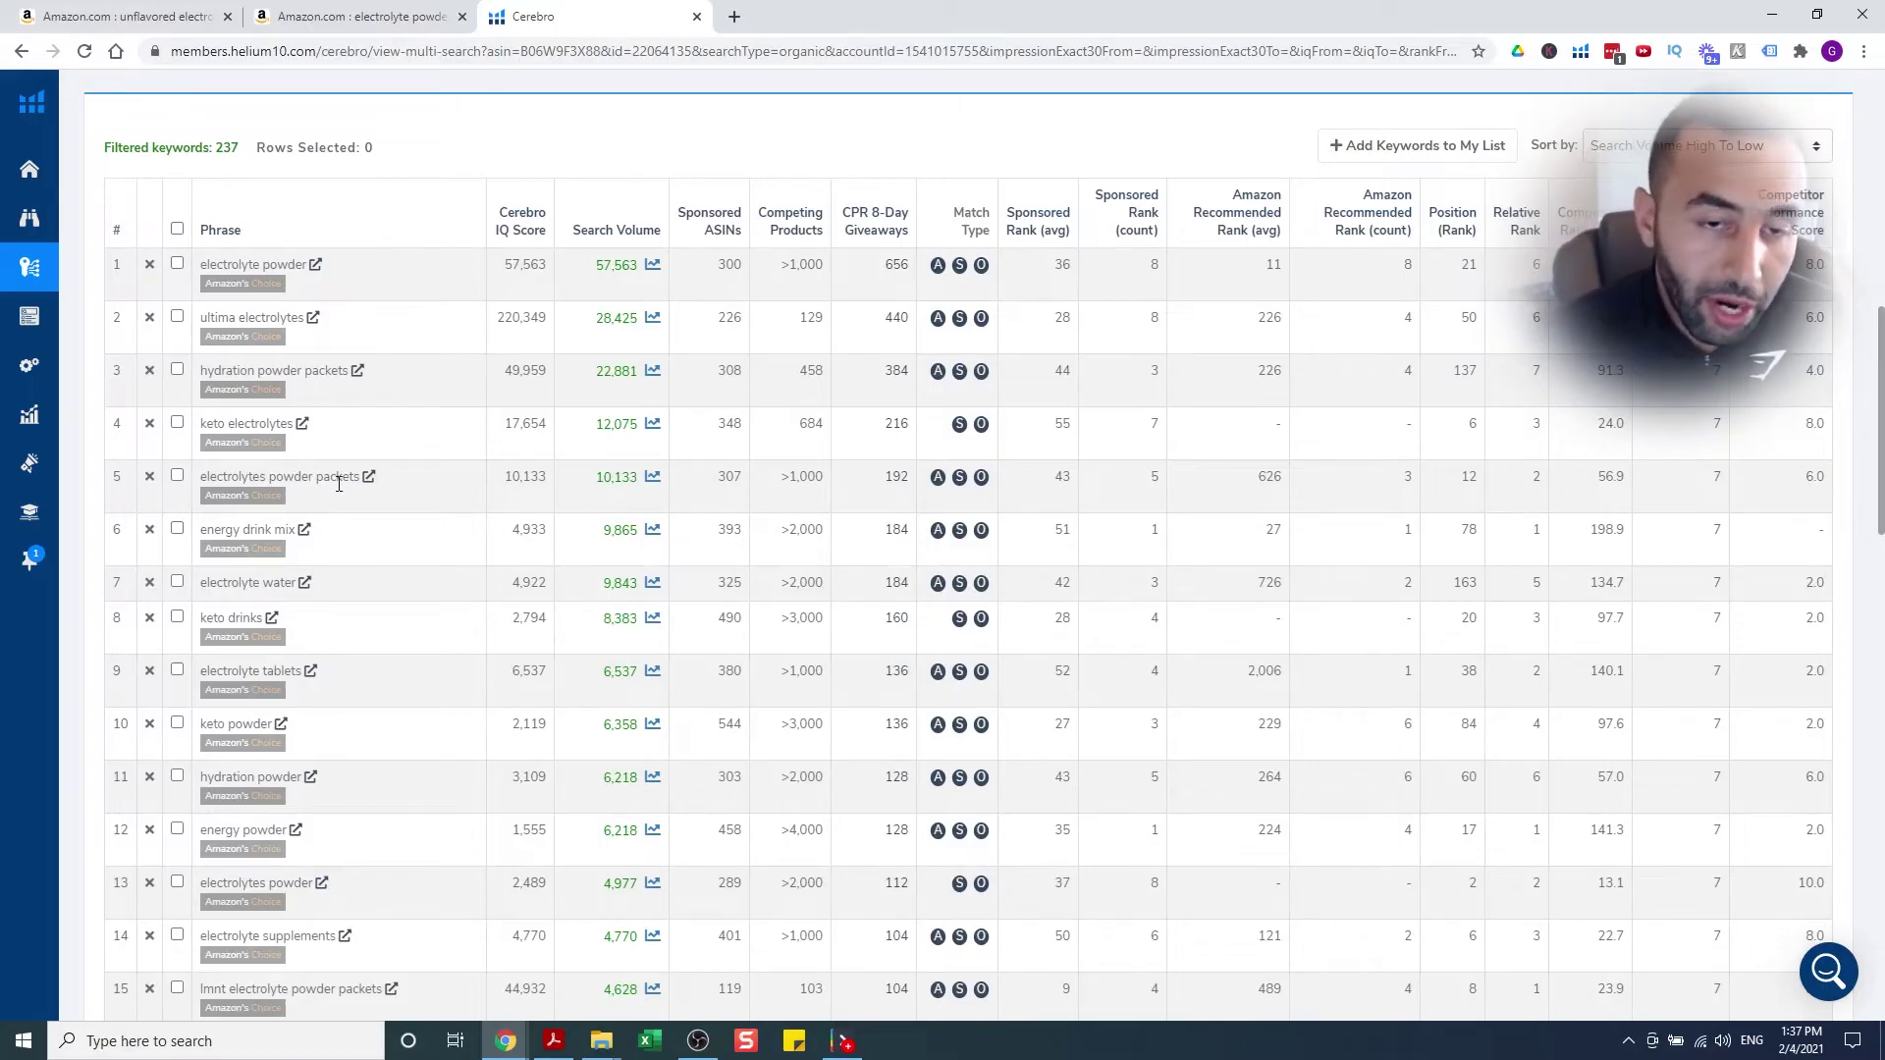
pyautogui.scroll(-8, 338, 483)
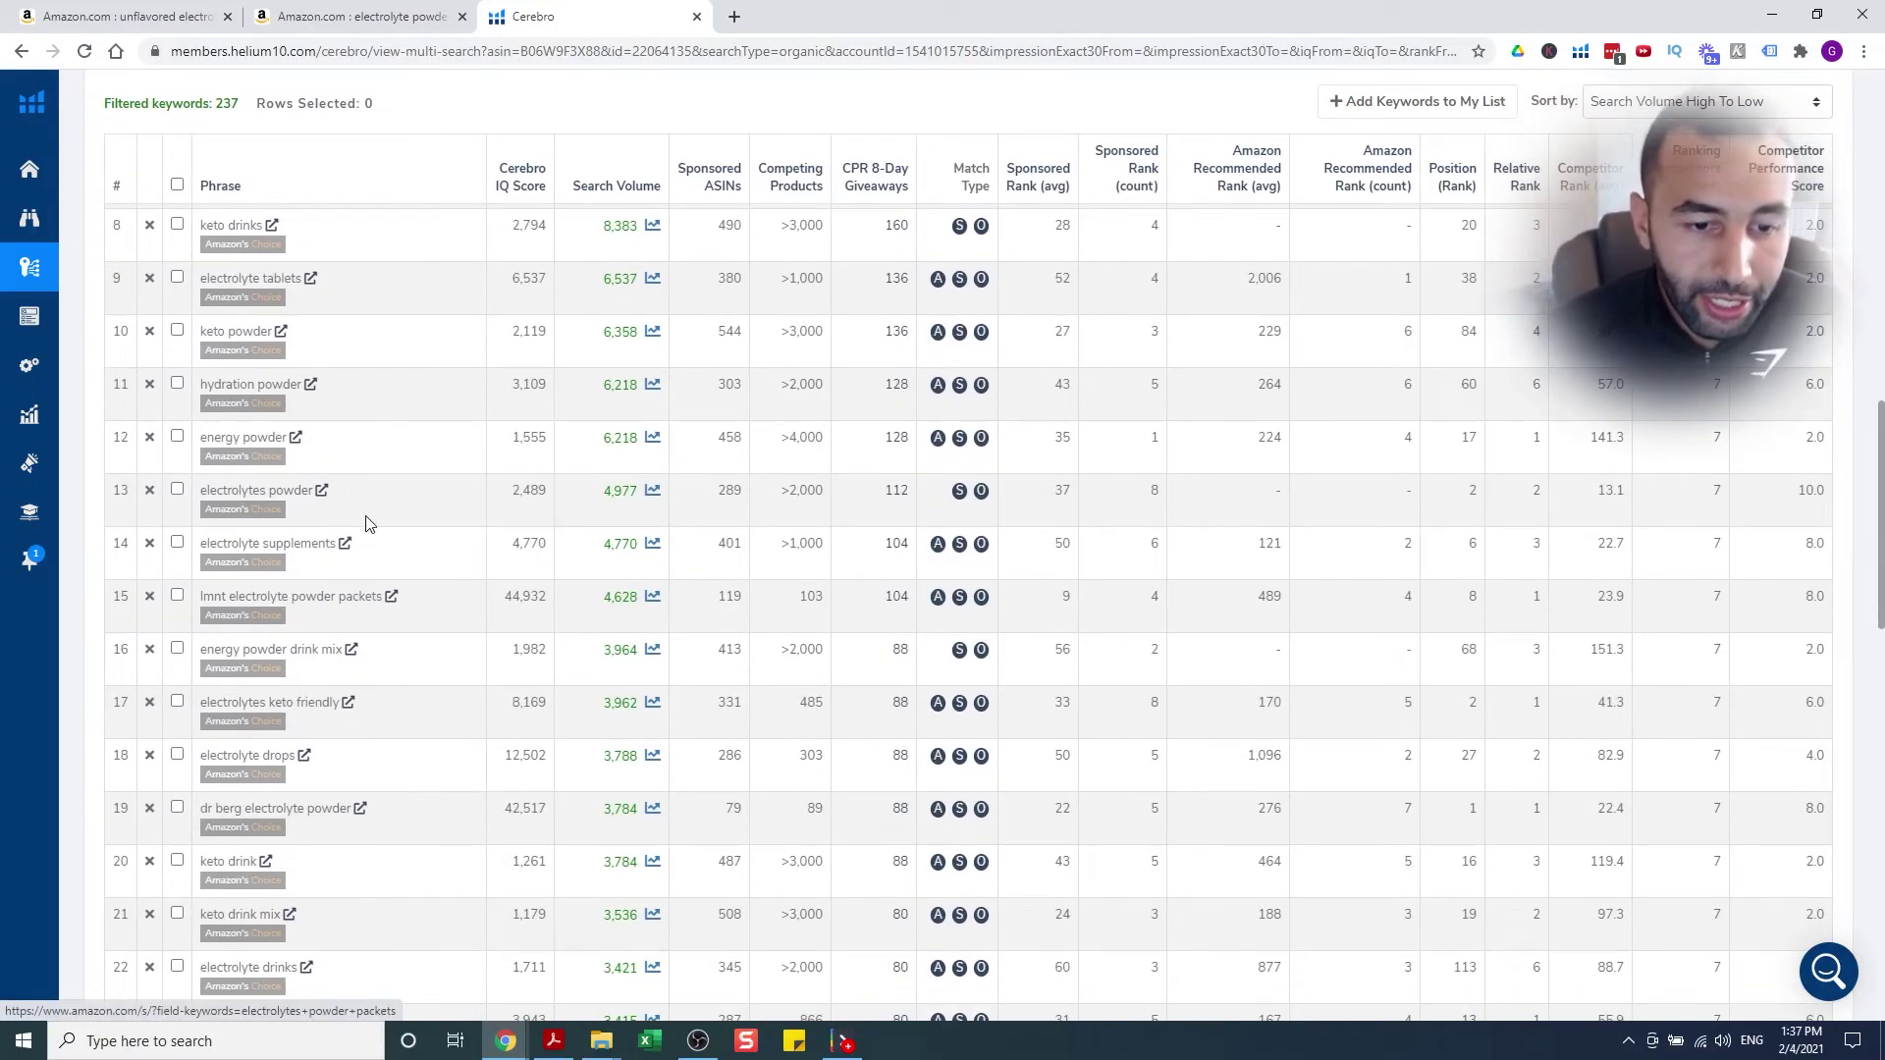
pyautogui.scroll(-10, 318, 675)
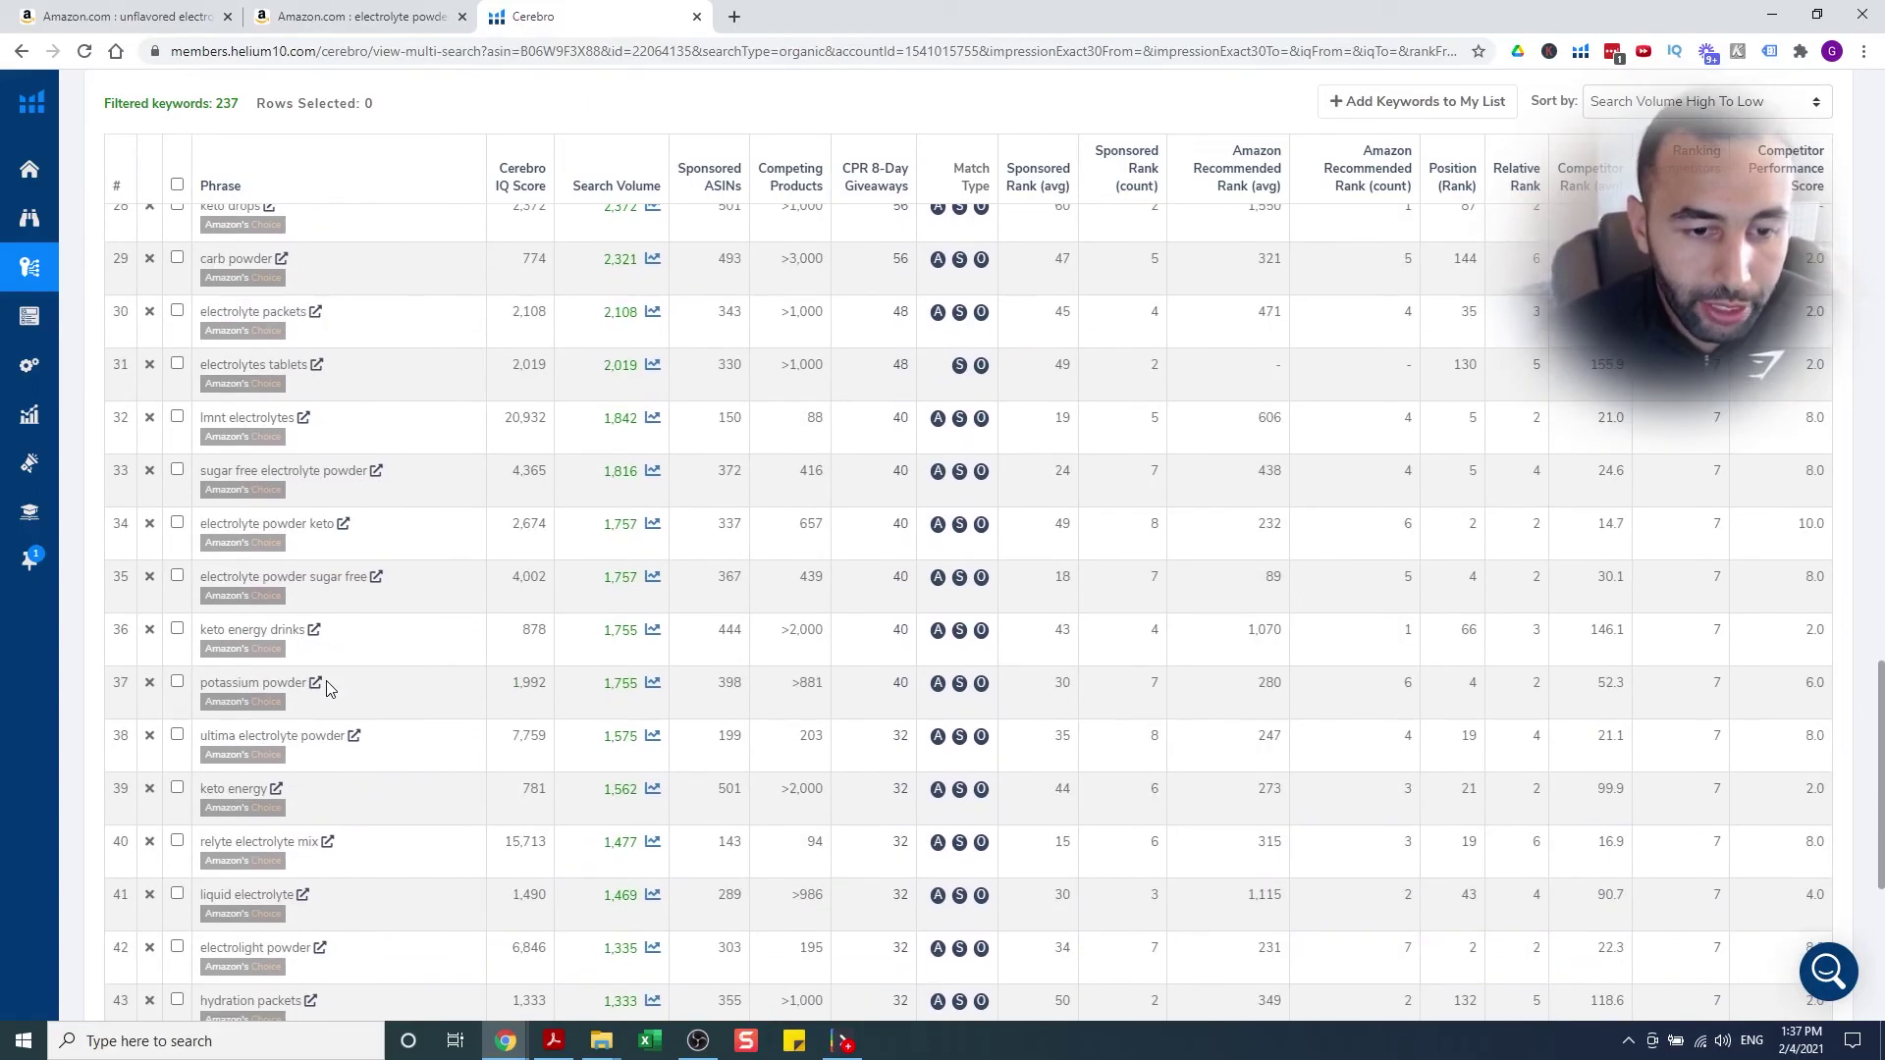
pyautogui.scroll(-2, 328, 689)
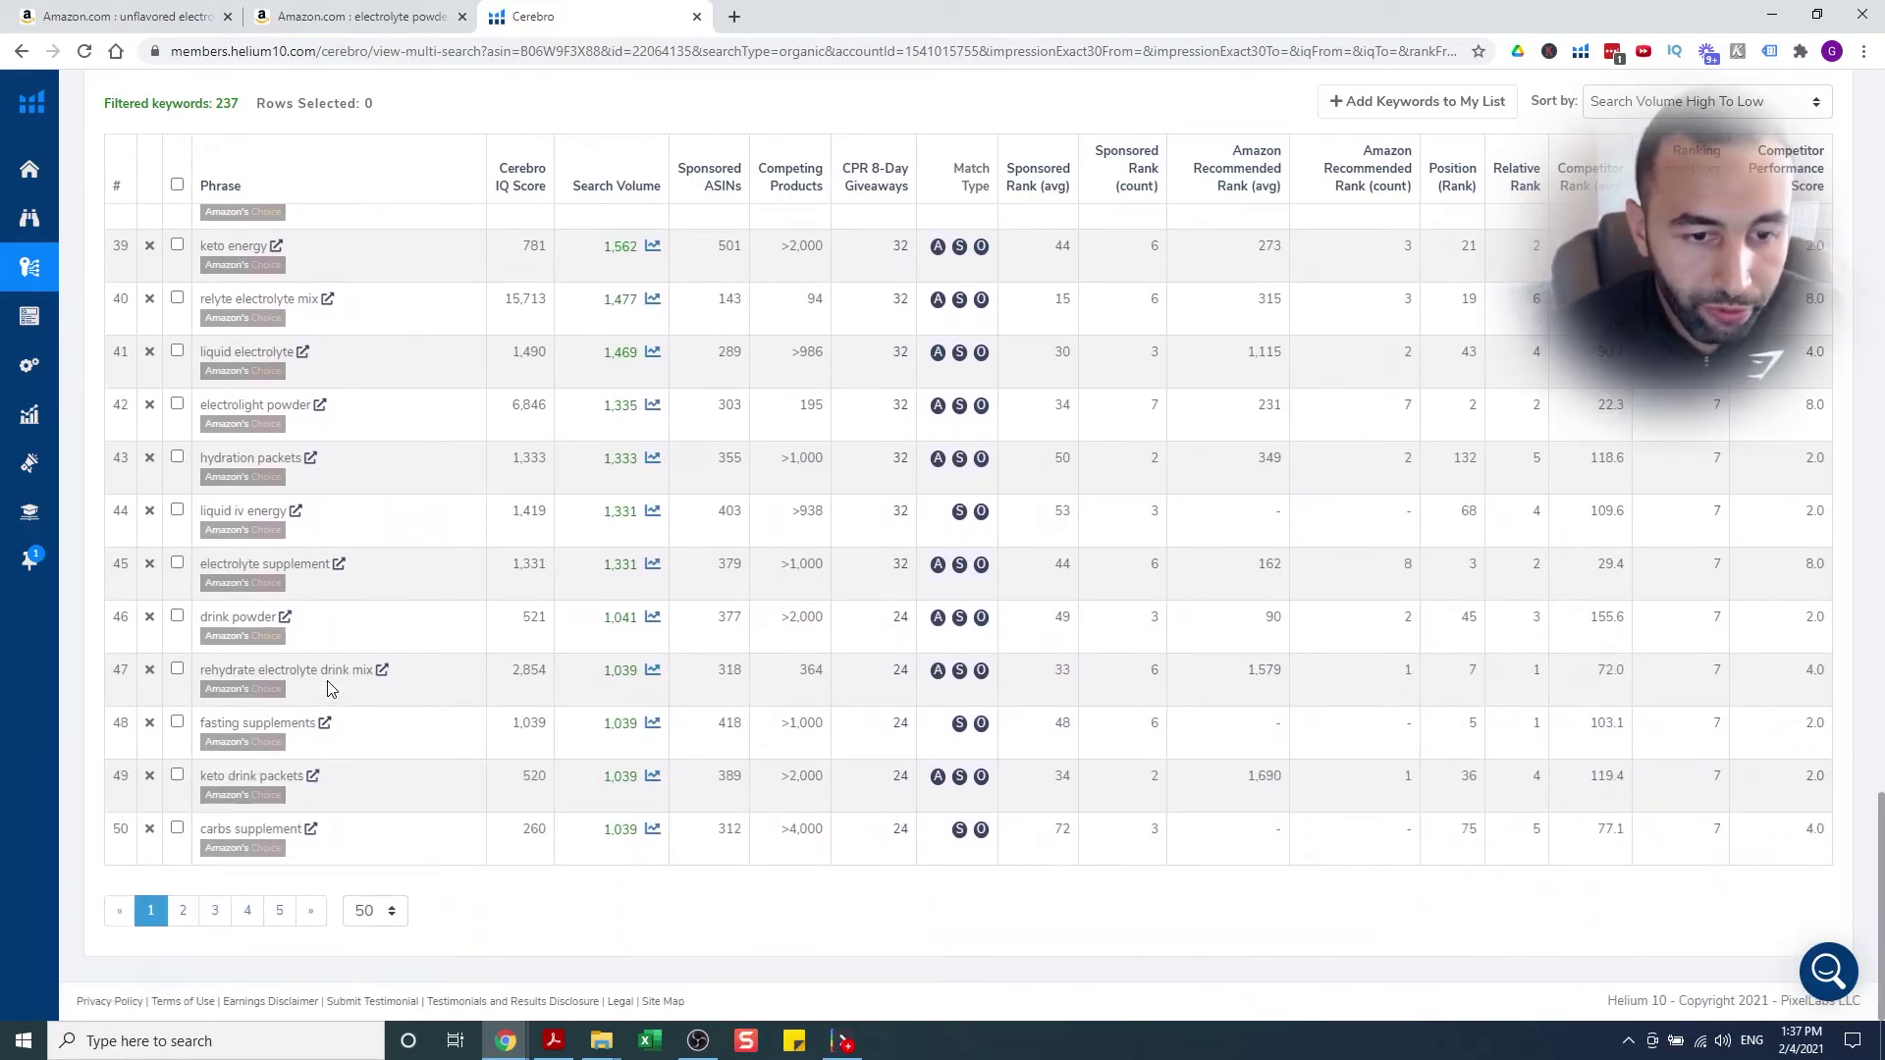
pyautogui.scroll(1, 328, 690)
pyautogui.moveTo(202, 675); pyautogui.dragTo(338, 678)
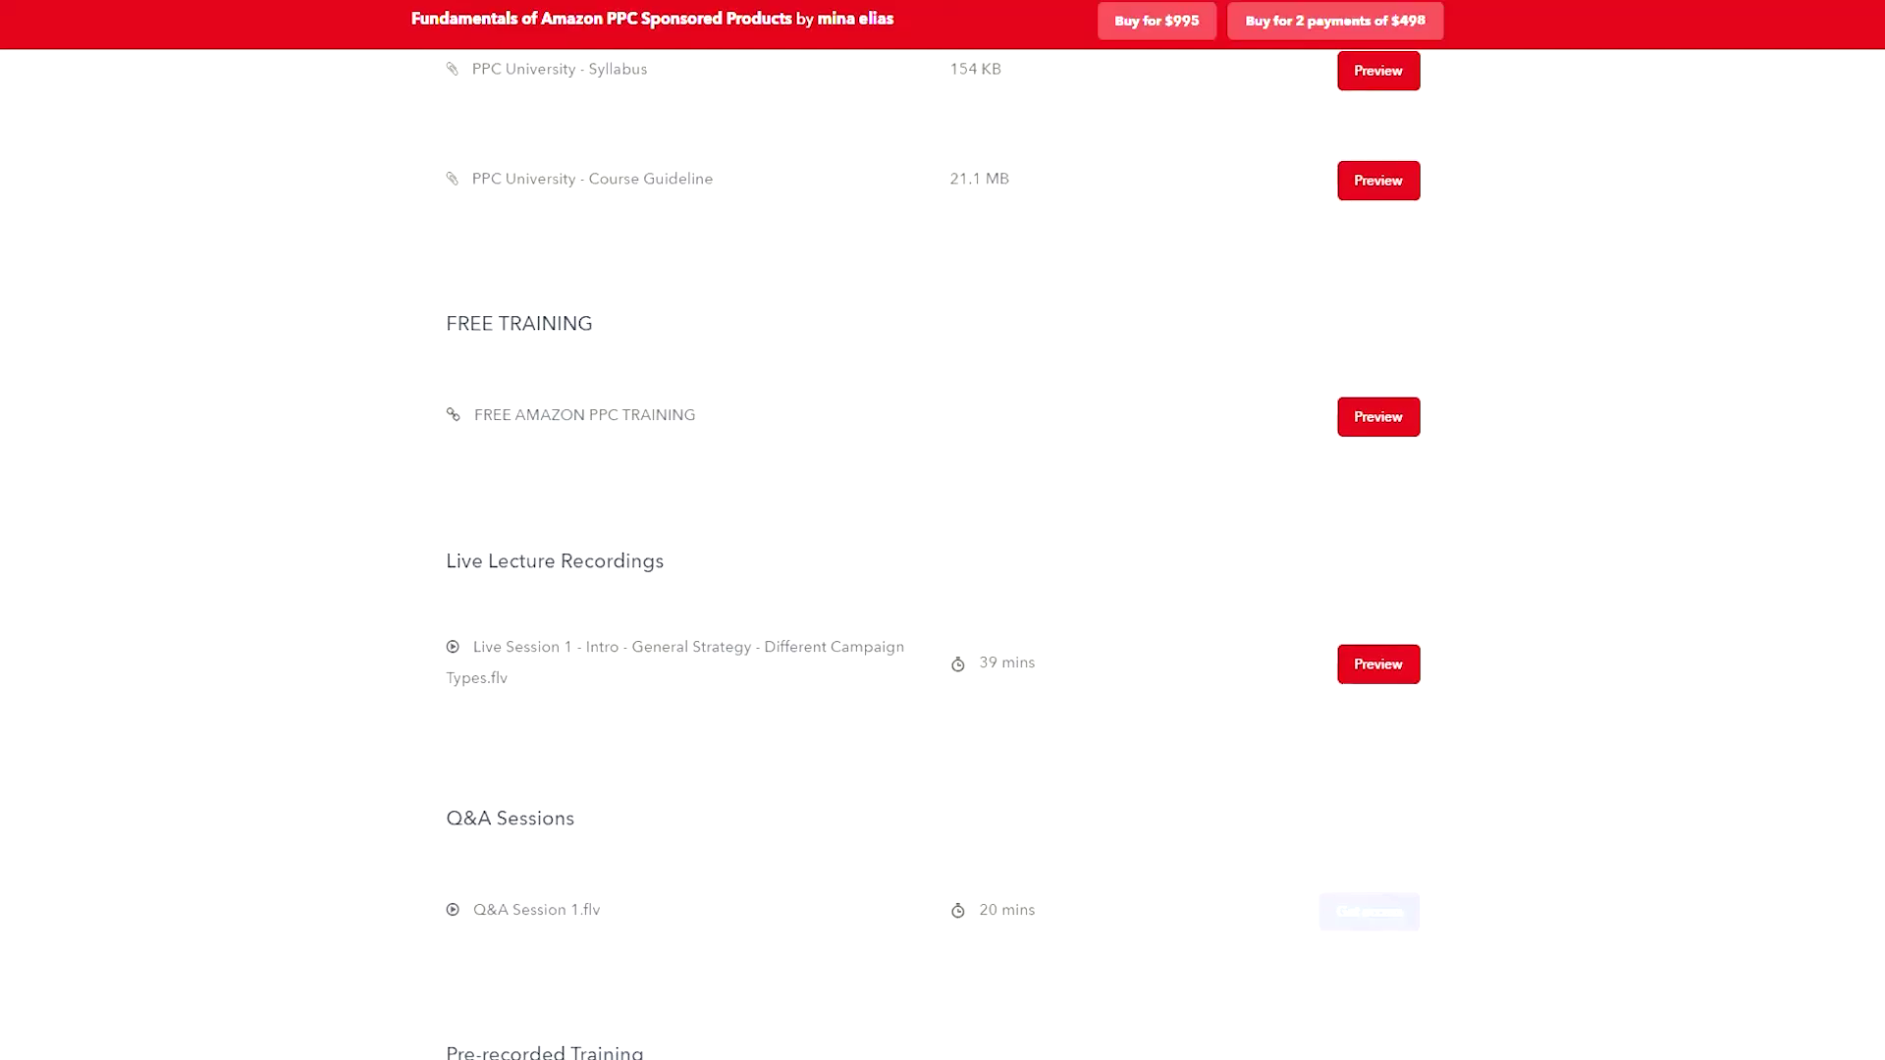
pyautogui.scroll(-4, 943, 550)
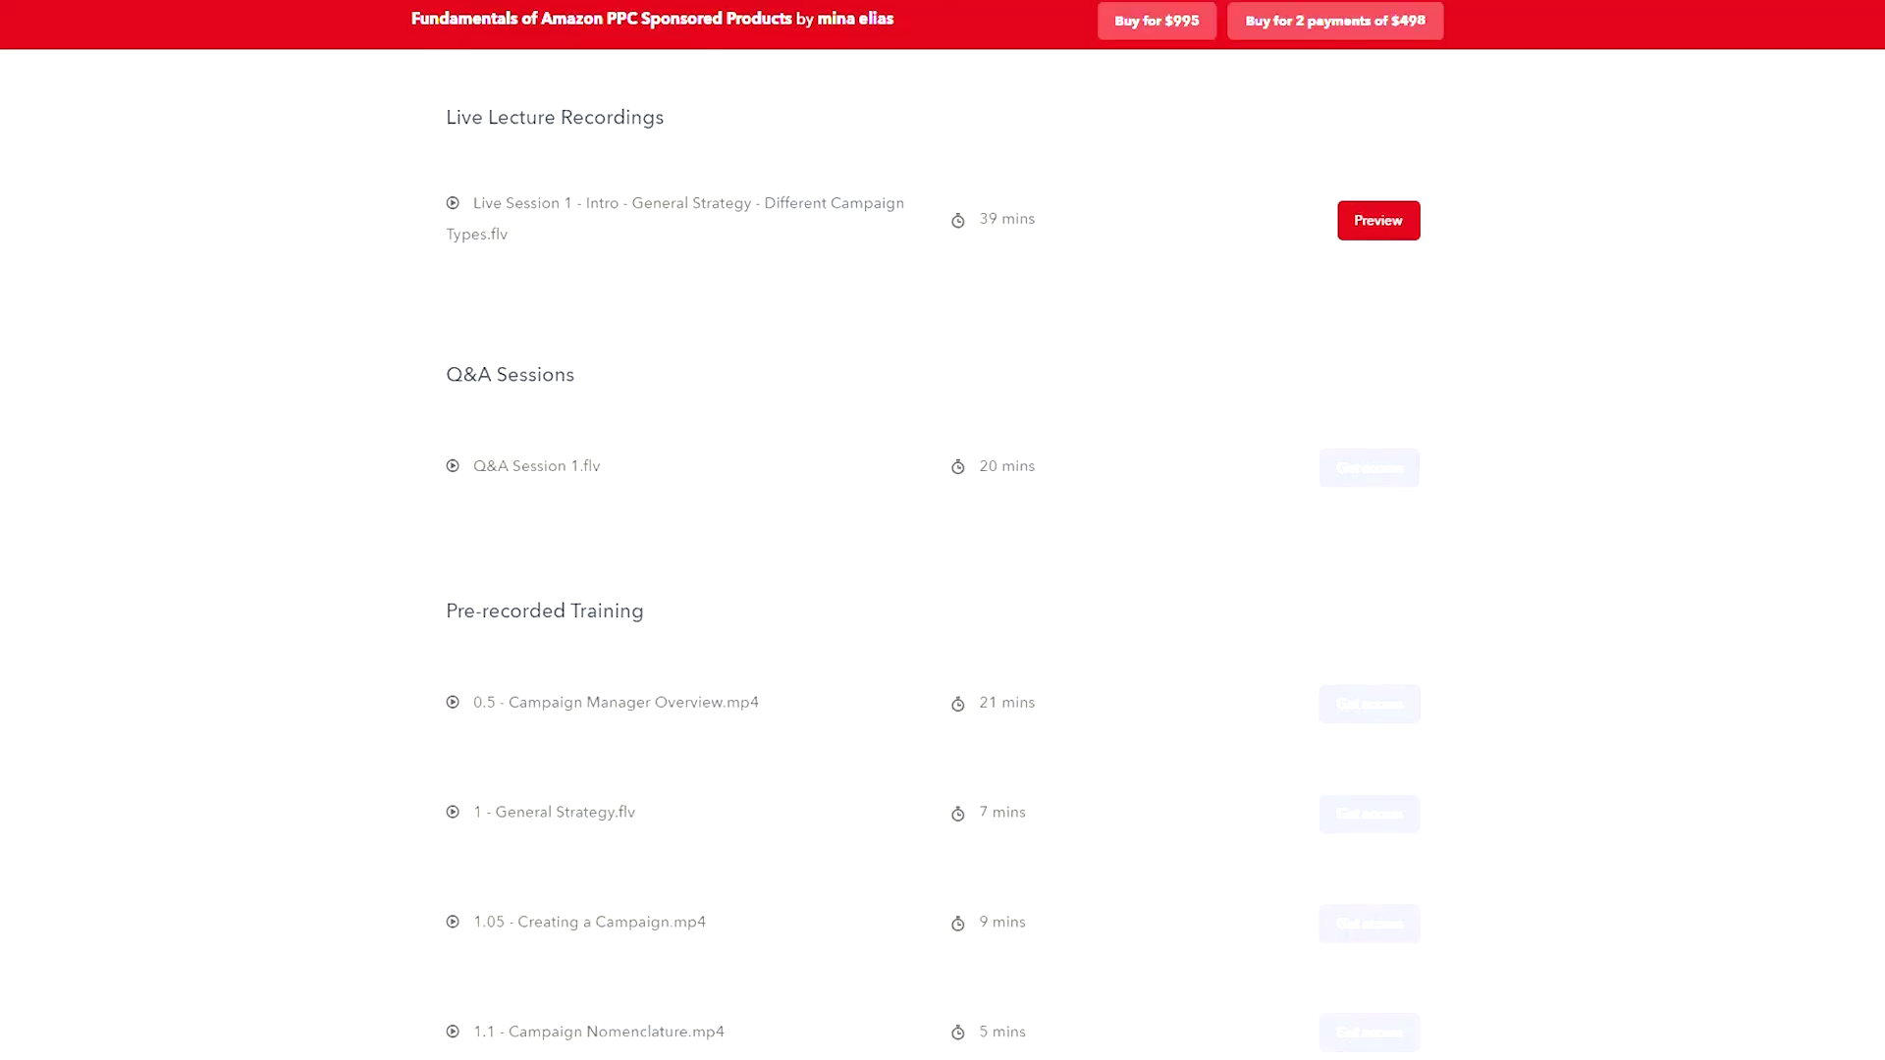
pyautogui.scroll(-4, 943, 550)
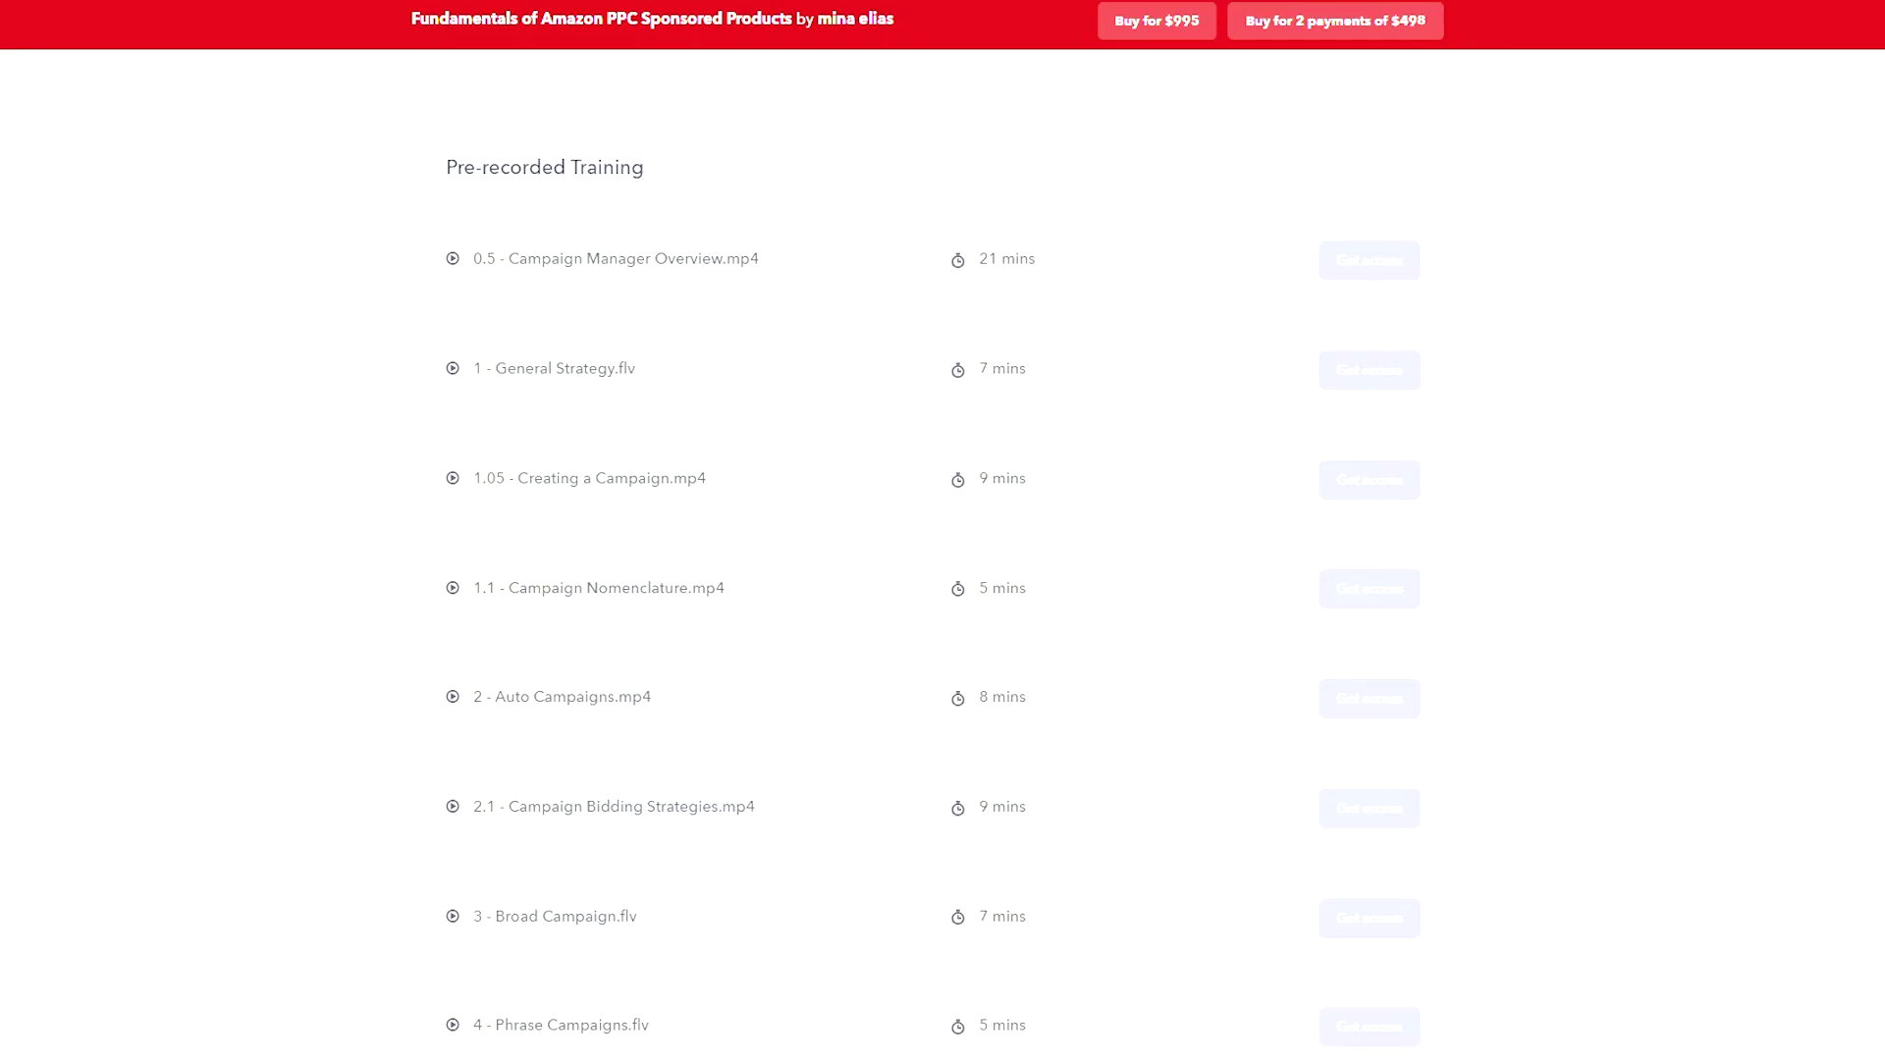